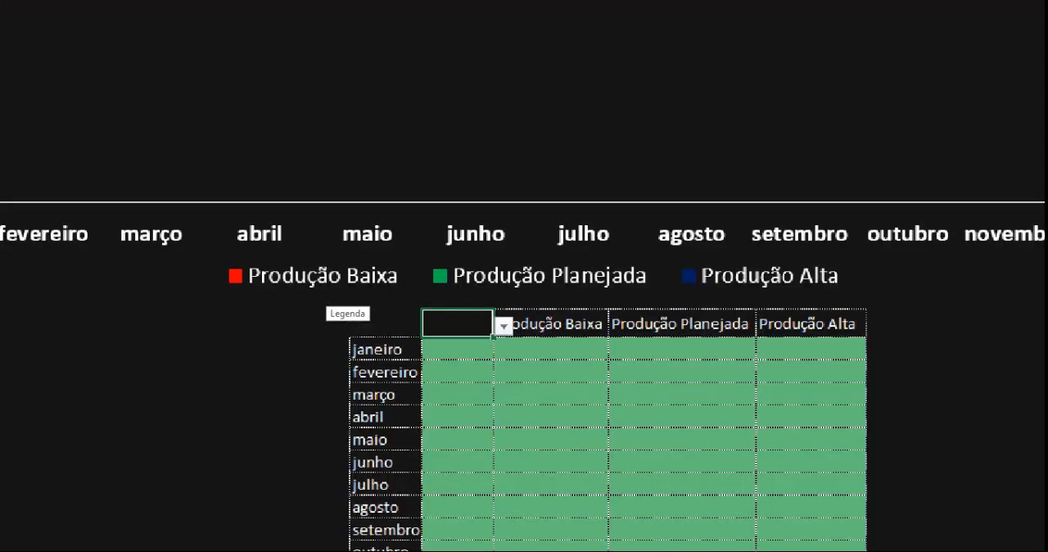
pyautogui.click(434, 292)
pyautogui.moveTo(169, 248); pyautogui.dragTo(262, 151)
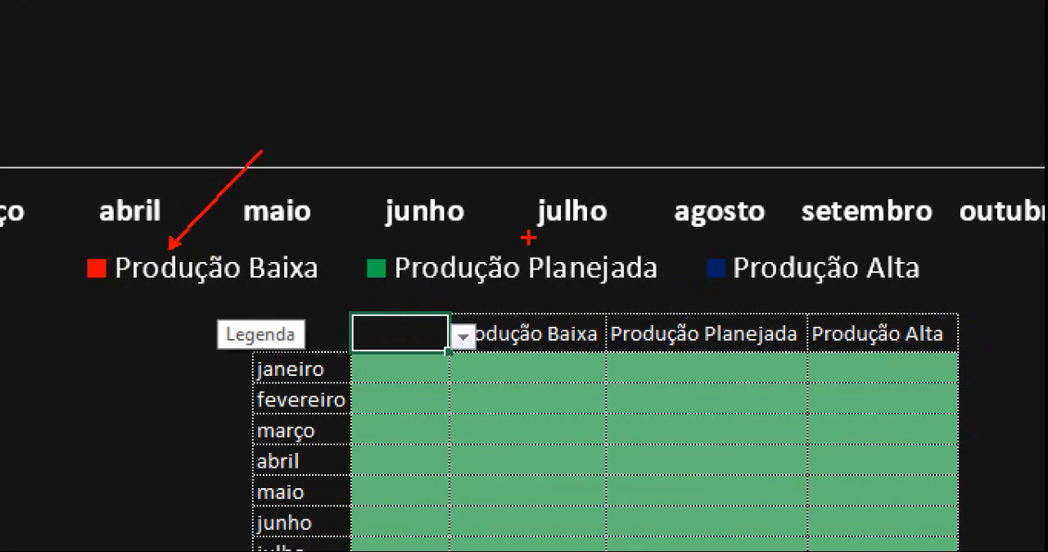
pyautogui.moveTo(501, 244); pyautogui.dragTo(611, 125)
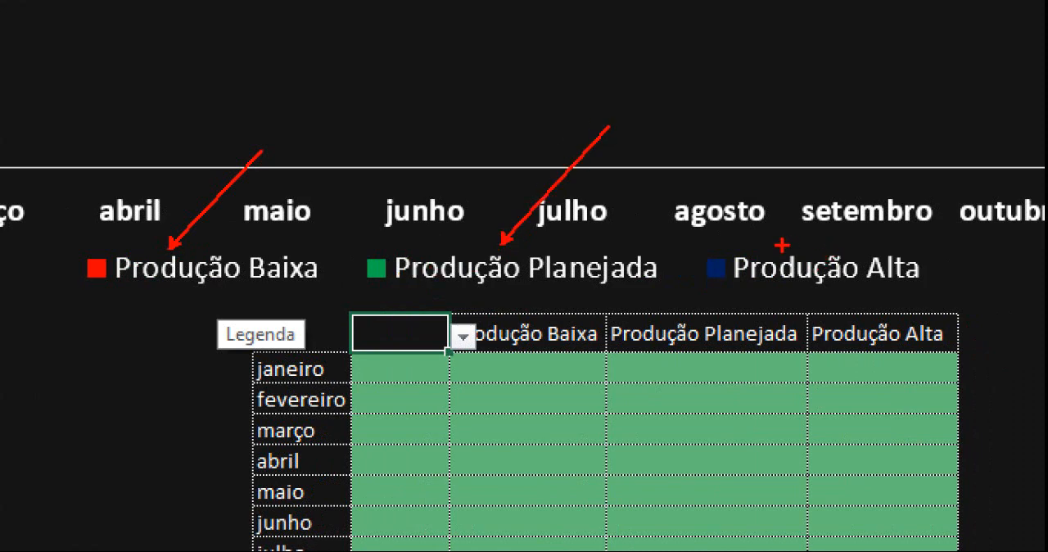
pyautogui.moveTo(782, 245); pyautogui.dragTo(847, 140)
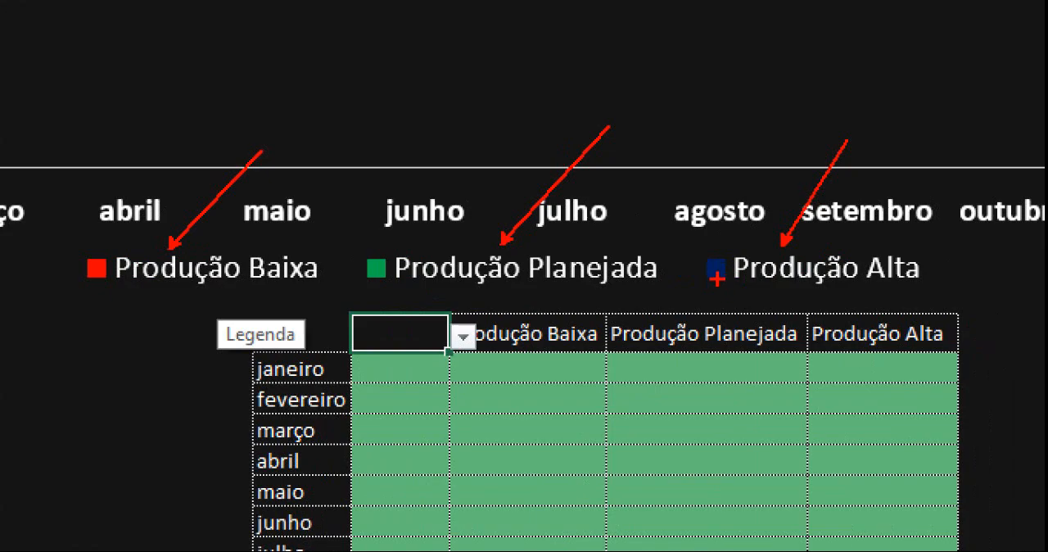
pyautogui.press('Escape')
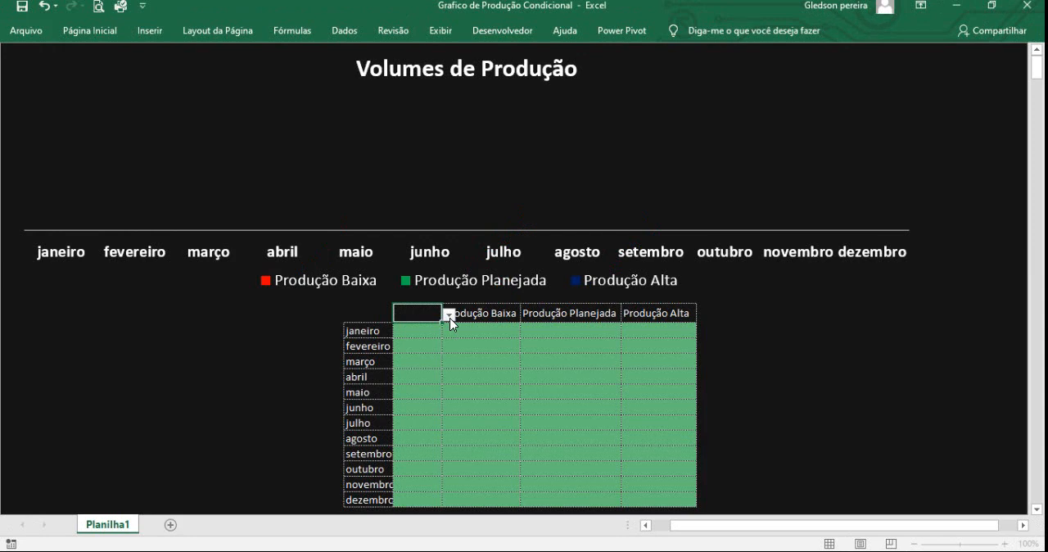
# View the production chart and table for 2019 and for 2020 by switching the year selection above the monthly values.
pyautogui.click(450, 317)
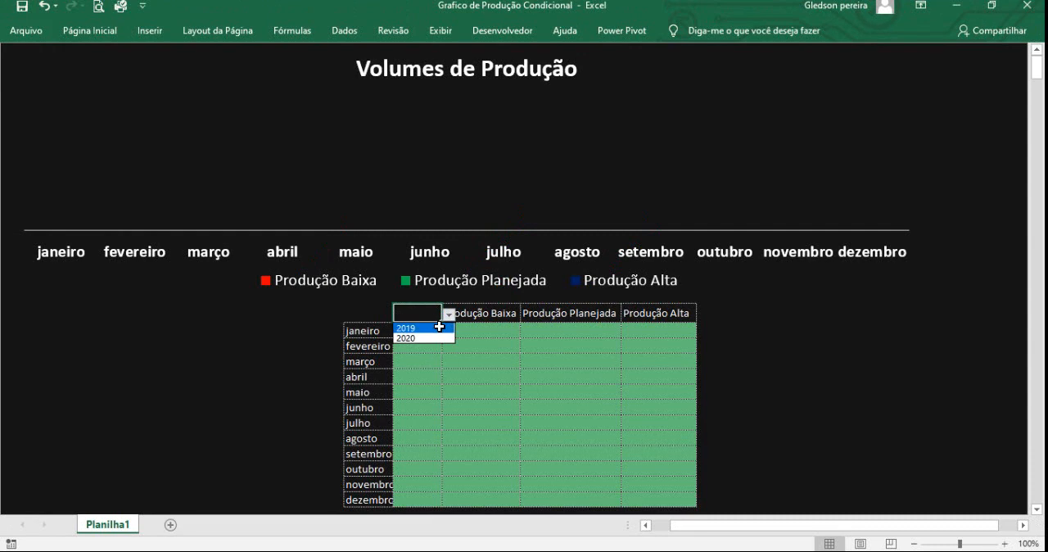
pyautogui.click(439, 326)
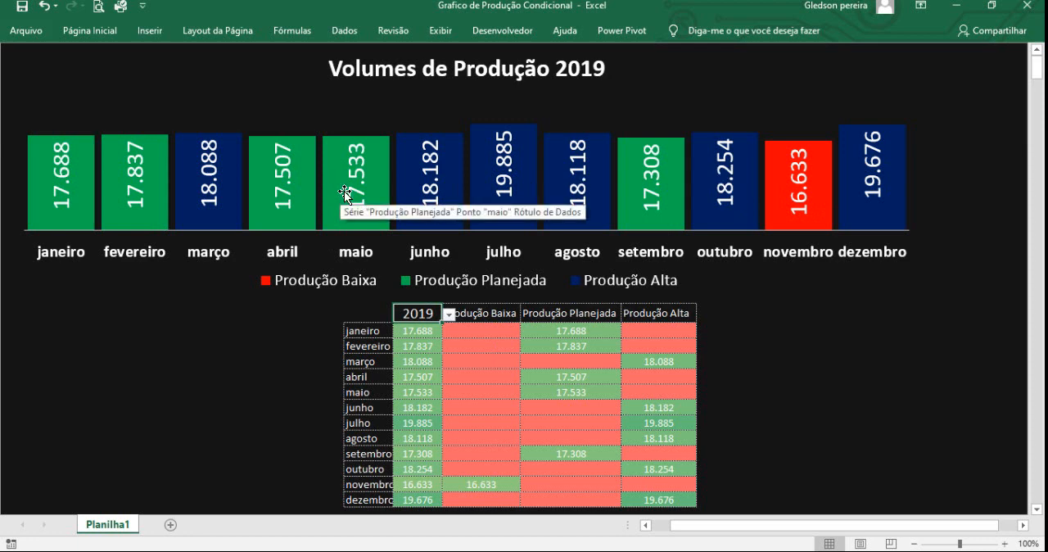
pyautogui.moveTo(810, 225)
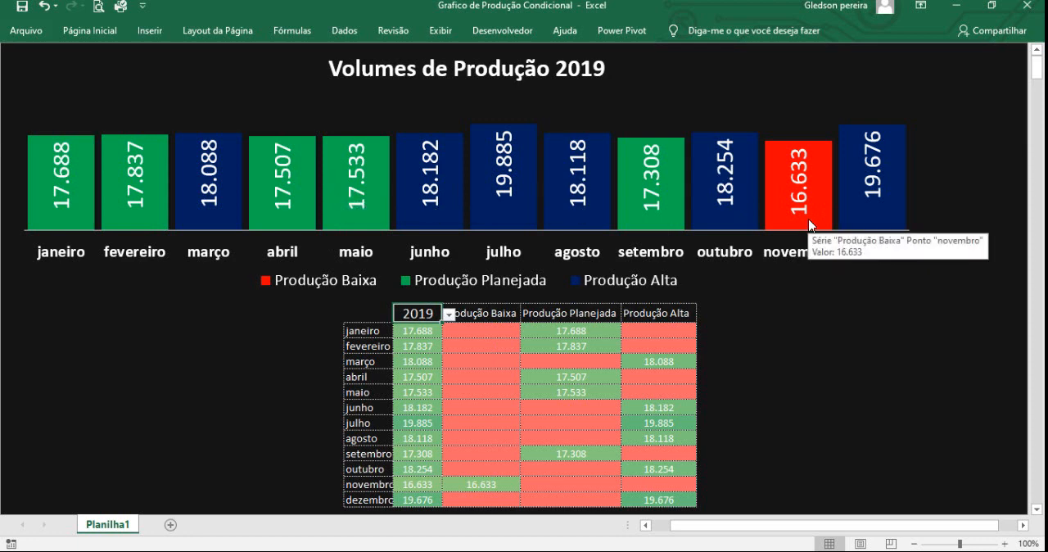
pyautogui.click(449, 316)
pyautogui.click(436, 338)
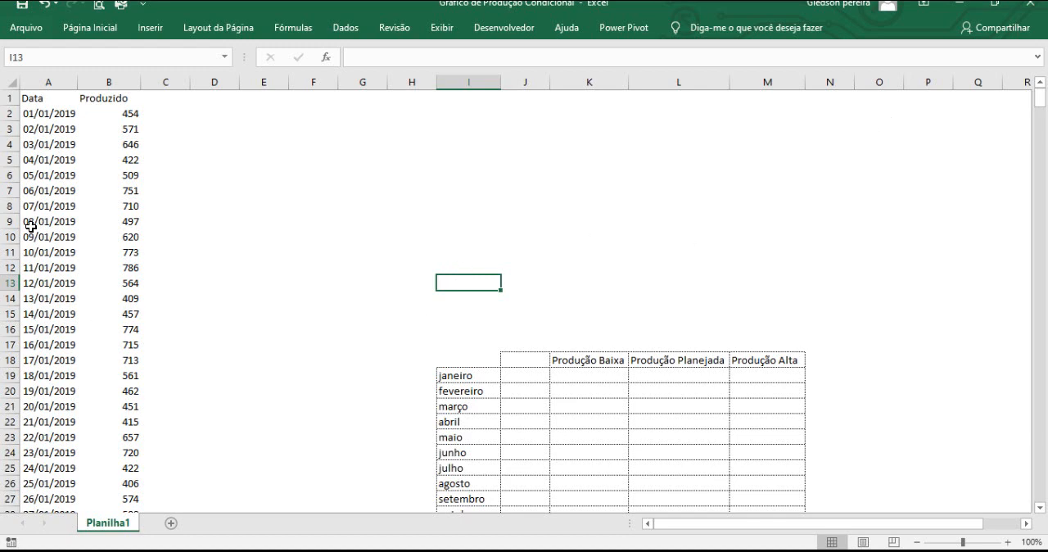
pyautogui.click(58, 116)
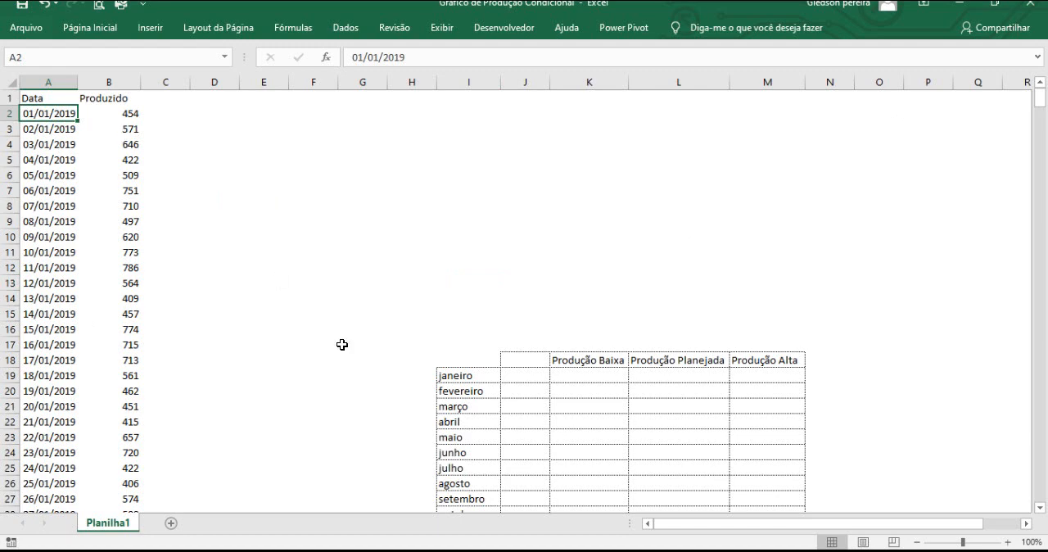
pyautogui.click(448, 374)
pyautogui.scroll(-1, 461, 392)
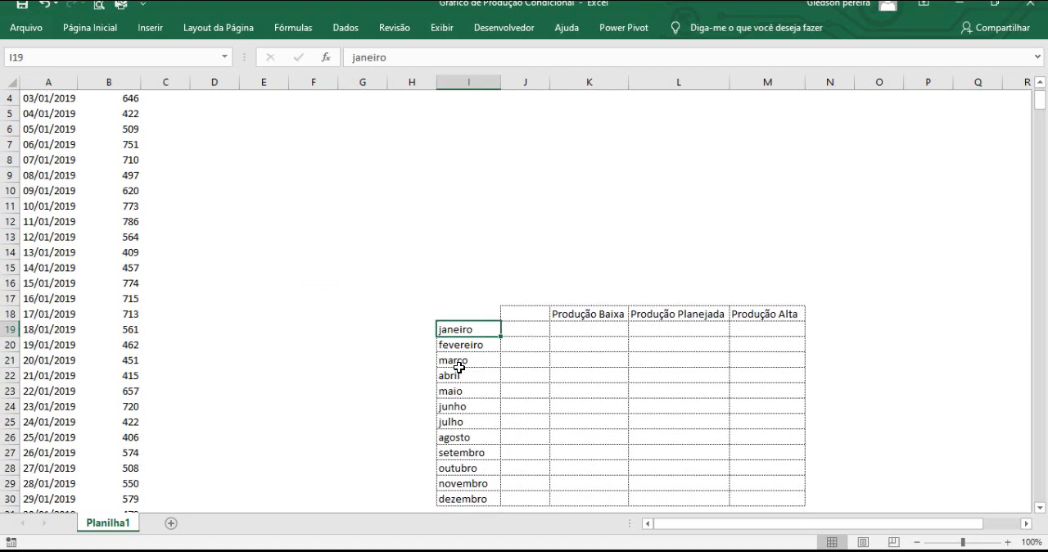
pyautogui.scroll(1, 458, 364)
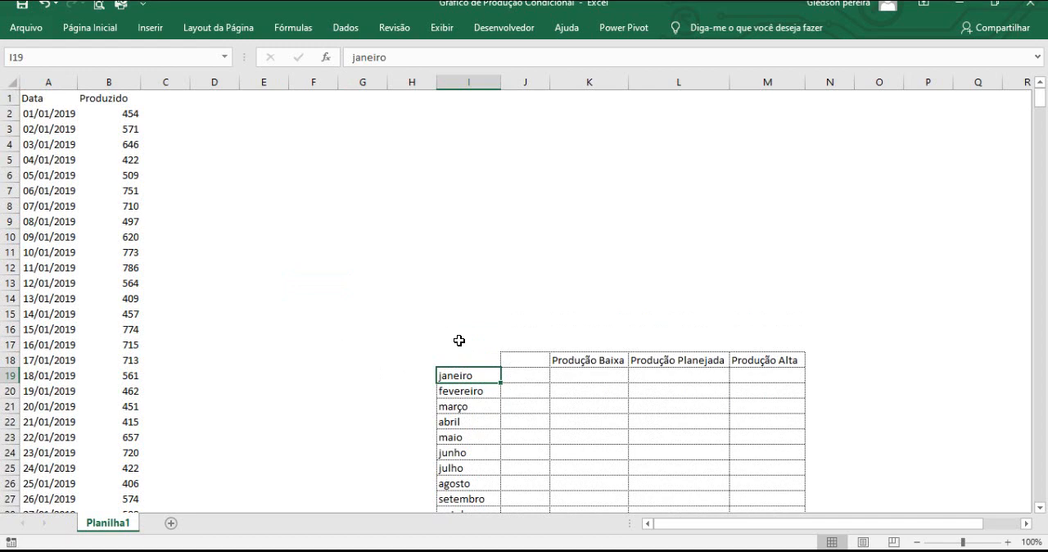
# Add the column headers dia, mês and ano in C1:E1, beside the Produzido header.
pyautogui.write('dia')
pyautogui.press('Tab')
pyautogui.write('mês')
pyautogui.press('Tab')
pyautogui.write('ano')
pyautogui.press('Return')
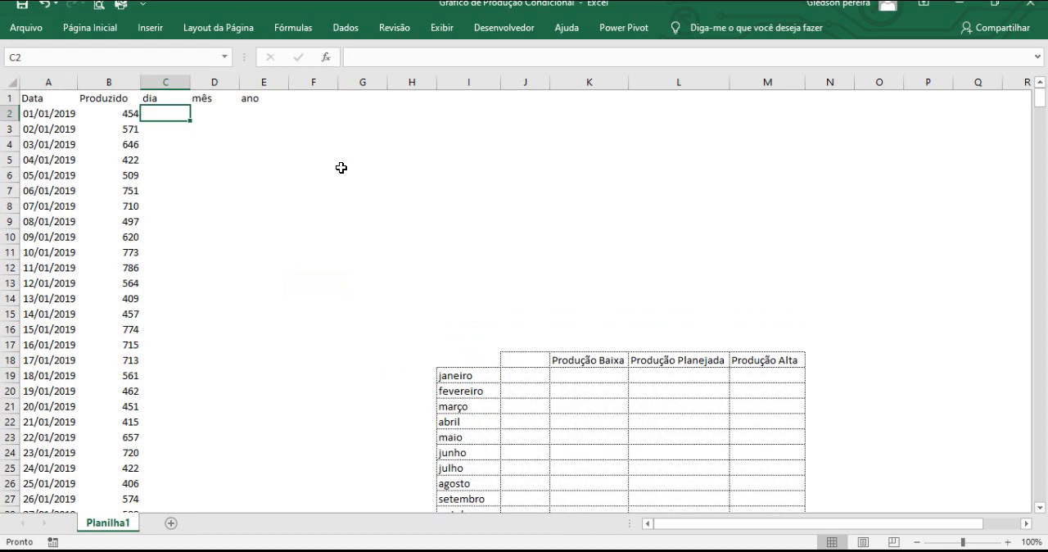
pyautogui.click(54, 84)
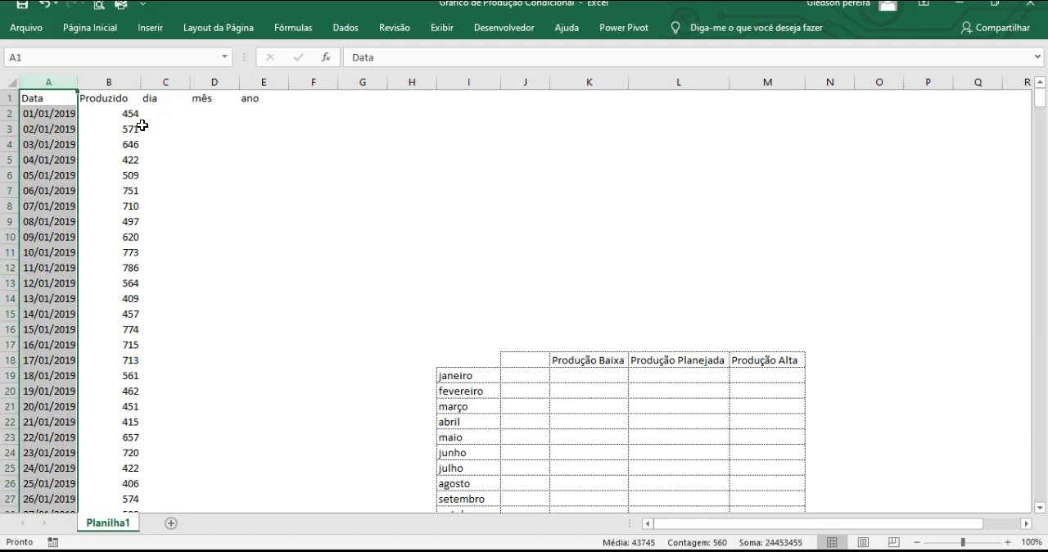
pyautogui.click(127, 82)
pyautogui.click(172, 120)
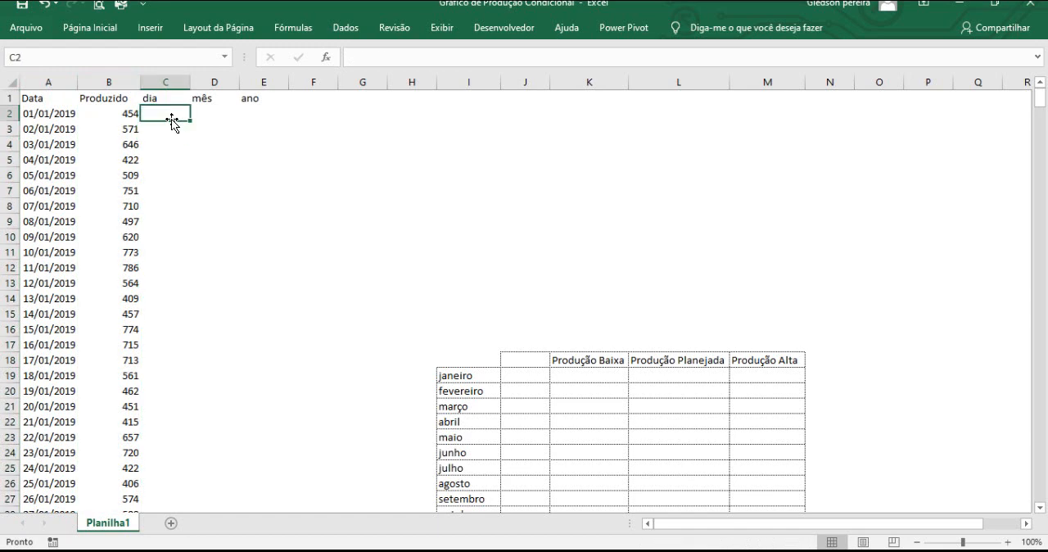
pyautogui.click(196, 133)
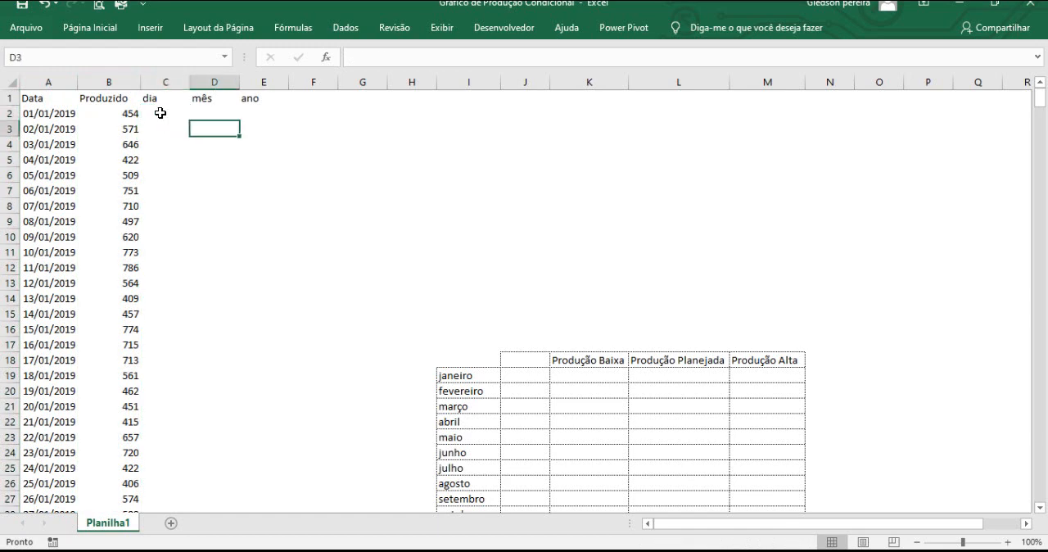
# Extract the day from the first date by entering the formula =TEXTO($A2;"dd") in C2, with the column reference locked.
pyautogui.click(160, 113)
pyautogui.write('=')
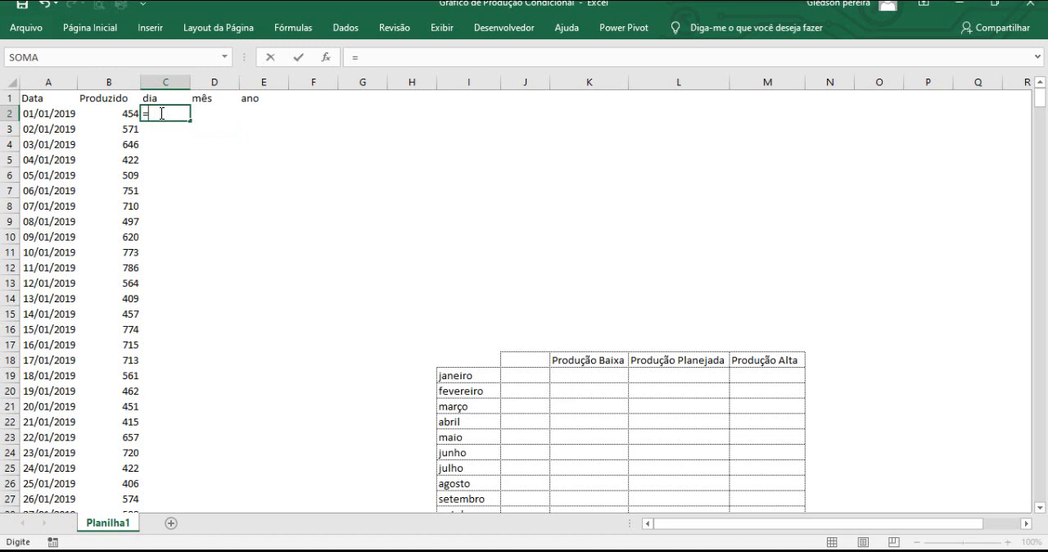
pyautogui.write('tex')
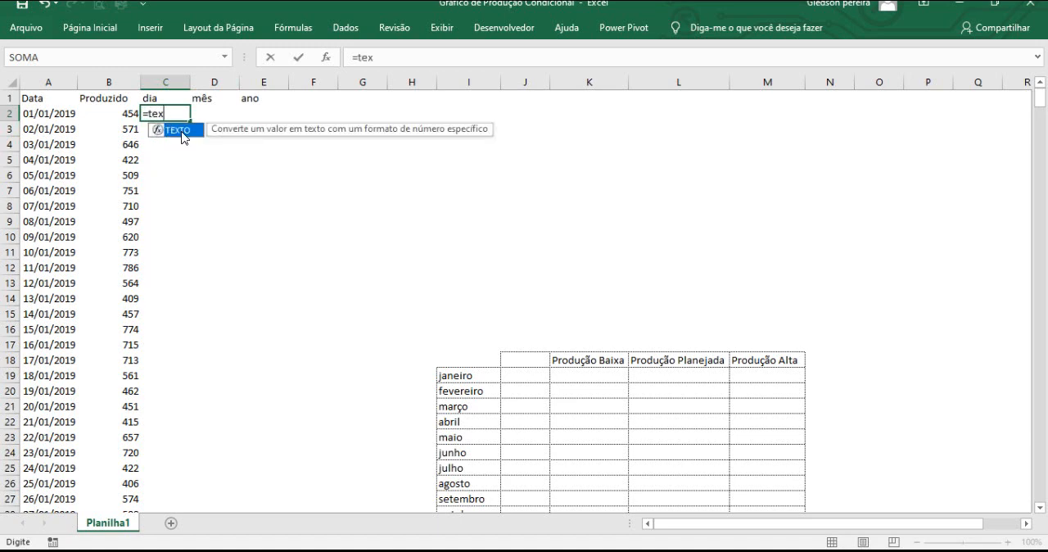
pyautogui.doubleClick(178, 130)
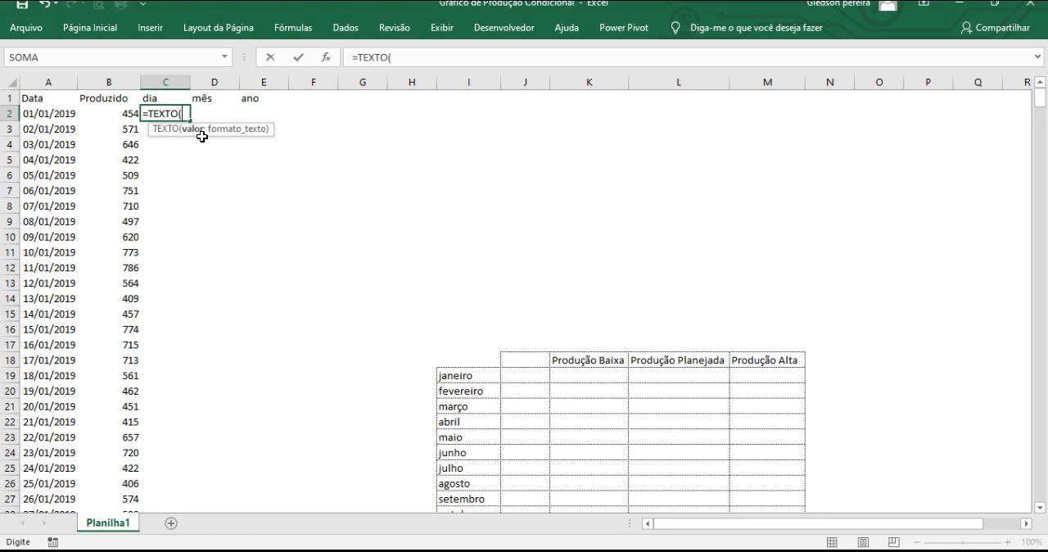
pyautogui.click(65, 115)
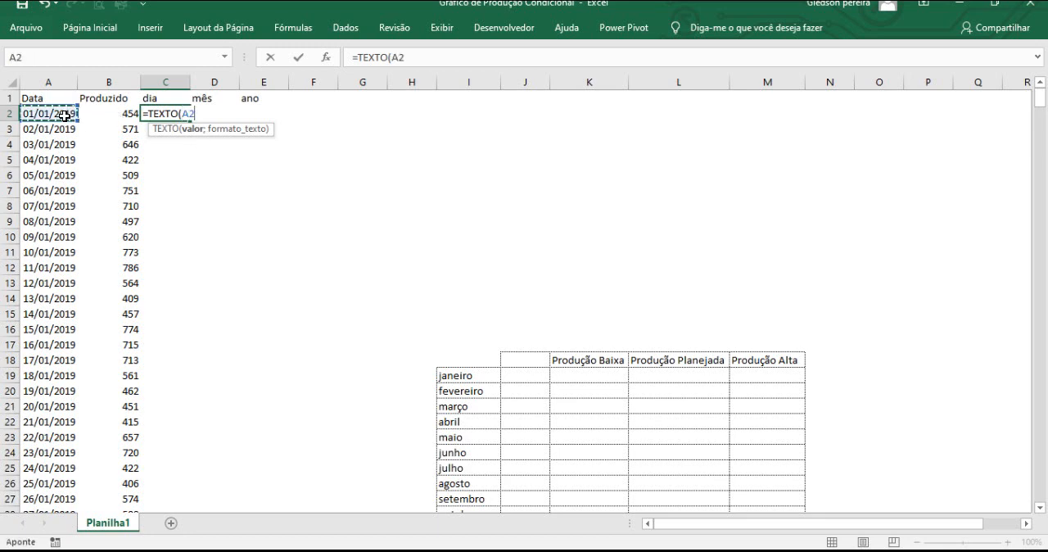
pyautogui.click(182, 114)
pyautogui.write('$')
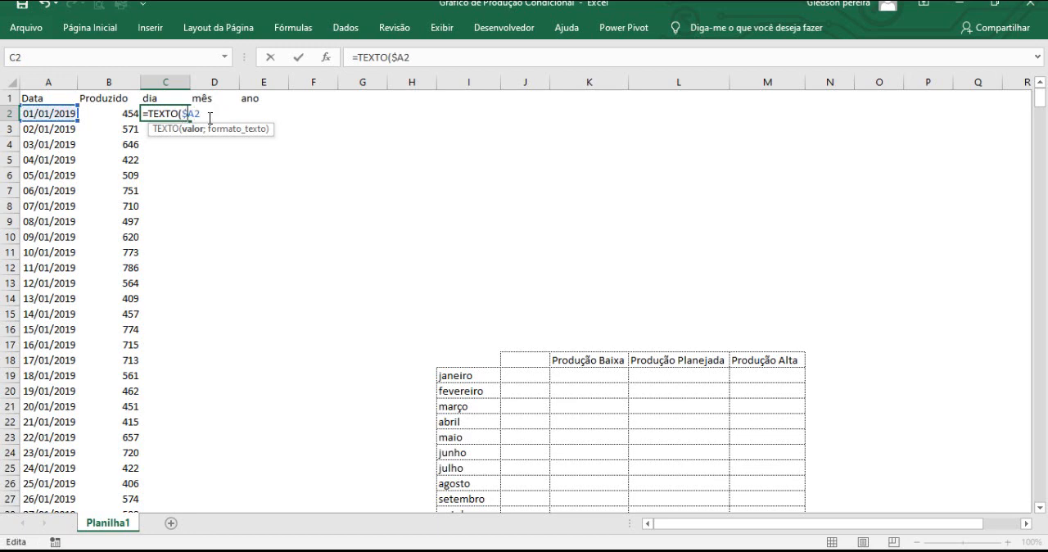
pyautogui.click(206, 115)
pyautogui.write(';')
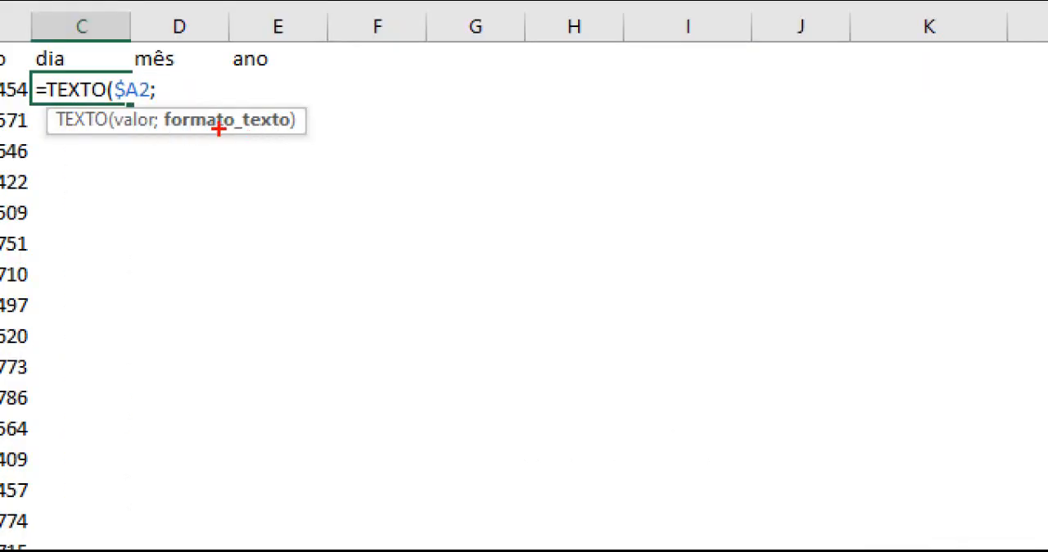
pyautogui.moveTo(219, 128); pyautogui.dragTo(269, 201)
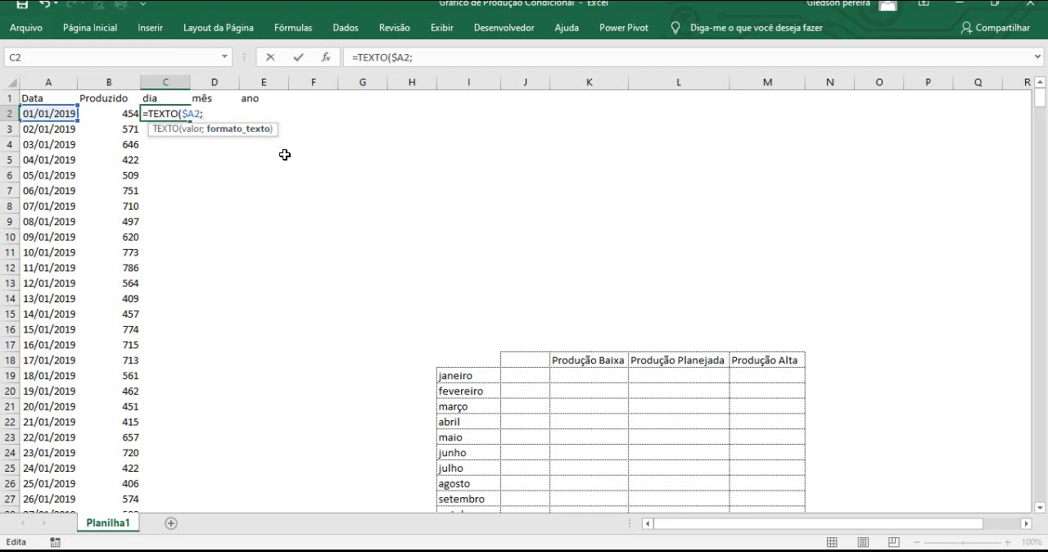
pyautogui.write('"dd")')
pyautogui.press('Return')
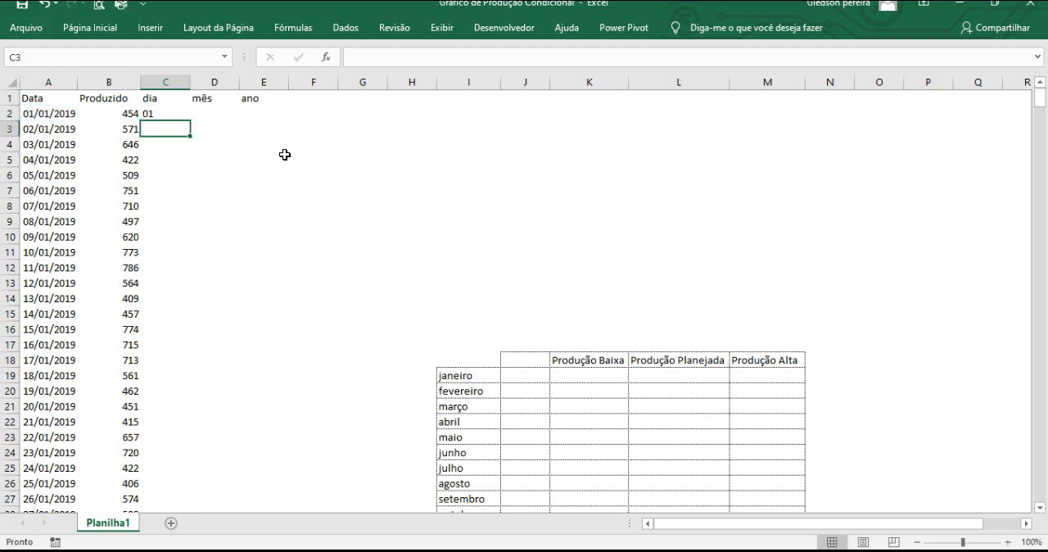
# Copy the day formula from C2 across to D2 and E2, under the mês and ano headers.
pyautogui.click(169, 115)
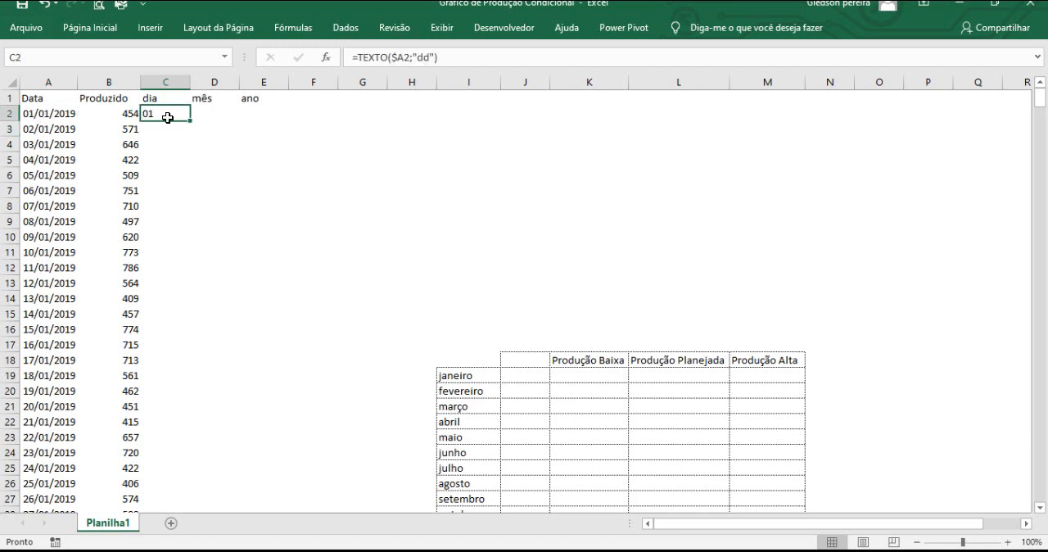
pyautogui.moveTo(190, 121); pyautogui.dragTo(282, 120)
pyautogui.click(218, 113)
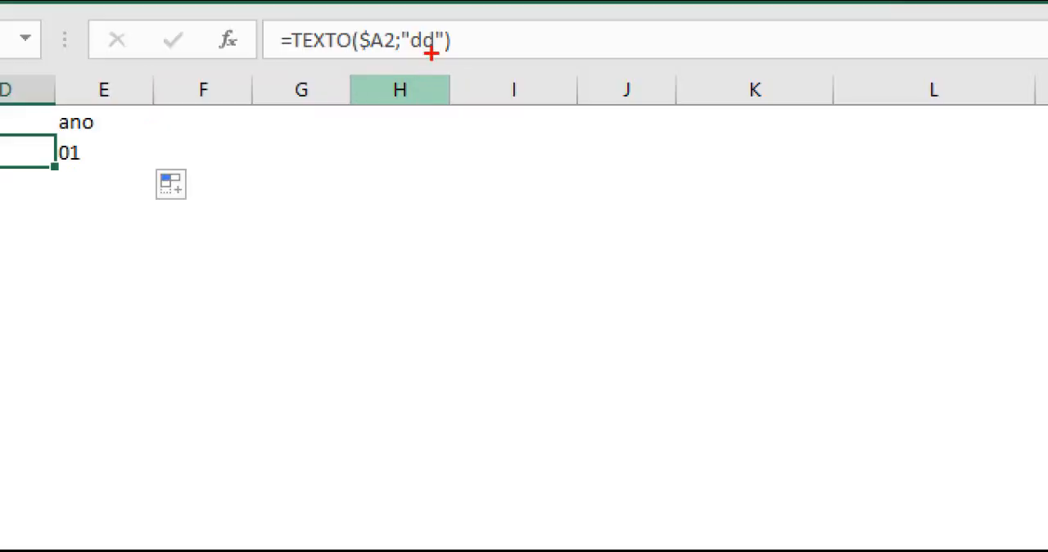
pyautogui.moveTo(432, 53); pyautogui.dragTo(483, 128)
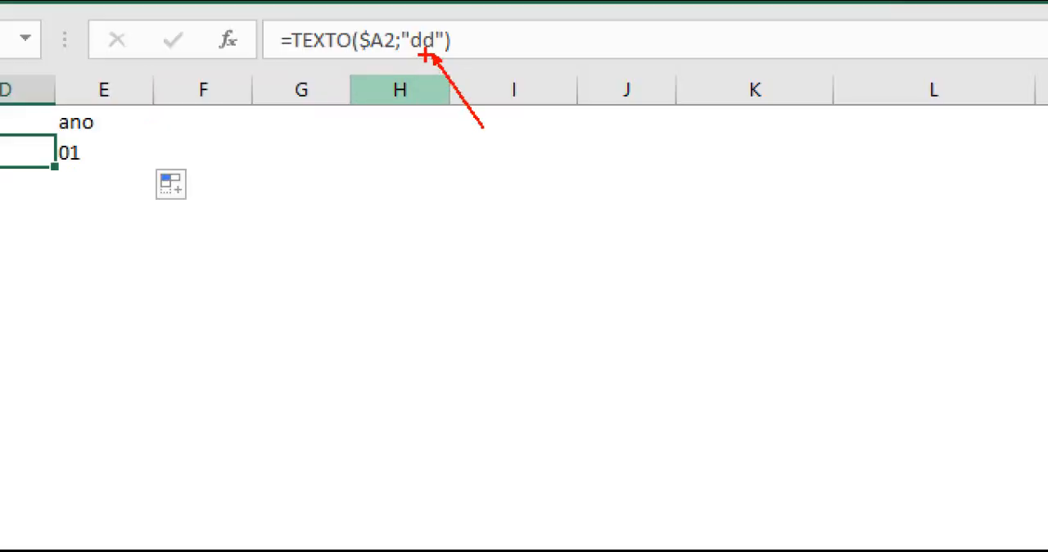
pyautogui.press('Escape')
pyautogui.click(255, 114)
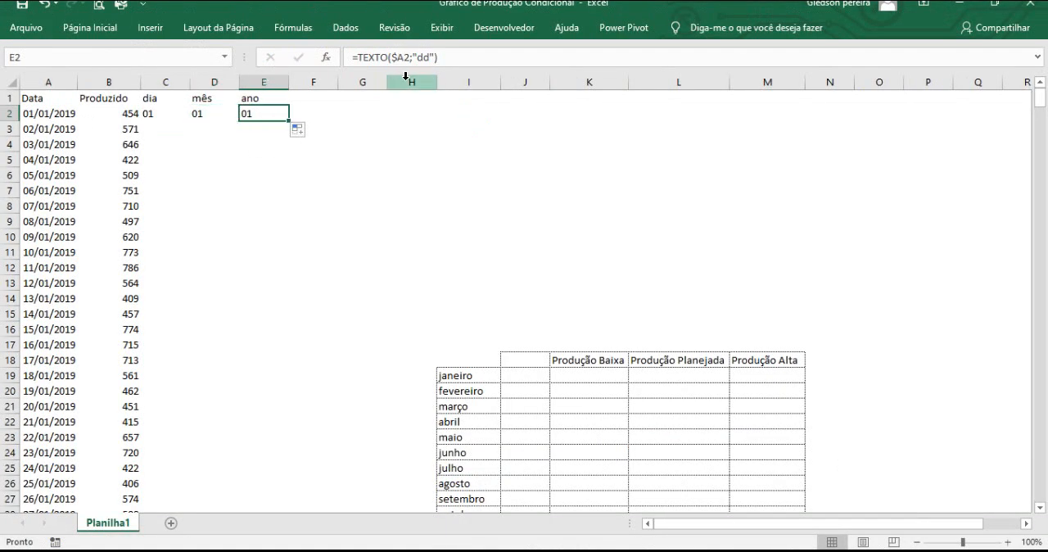
pyautogui.hotkey('ctrl', '1')
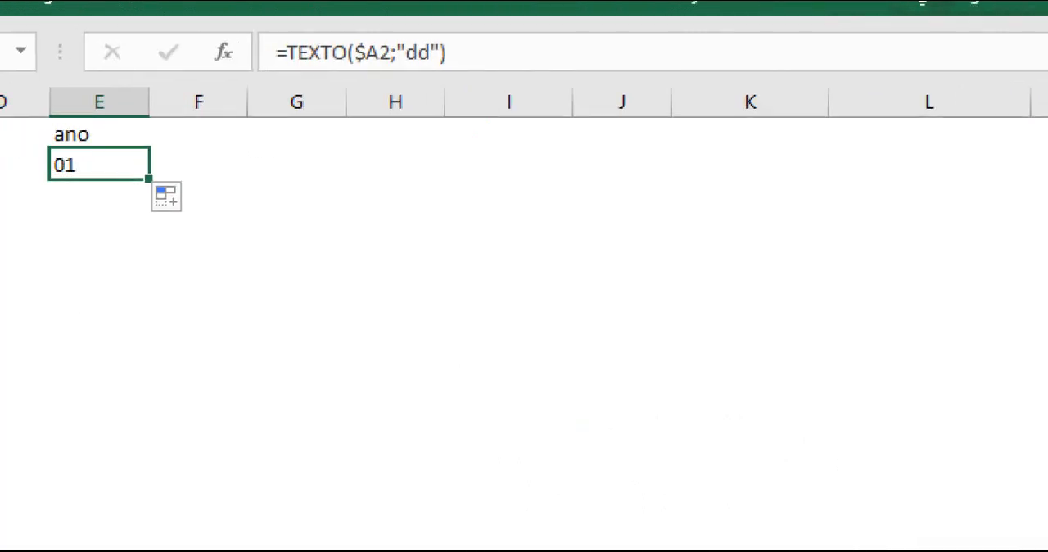
pyautogui.press('Escape')
# Change the format code of the formula in D2 to "mmmm" so that it returns the full month name.
pyautogui.click(216, 113)
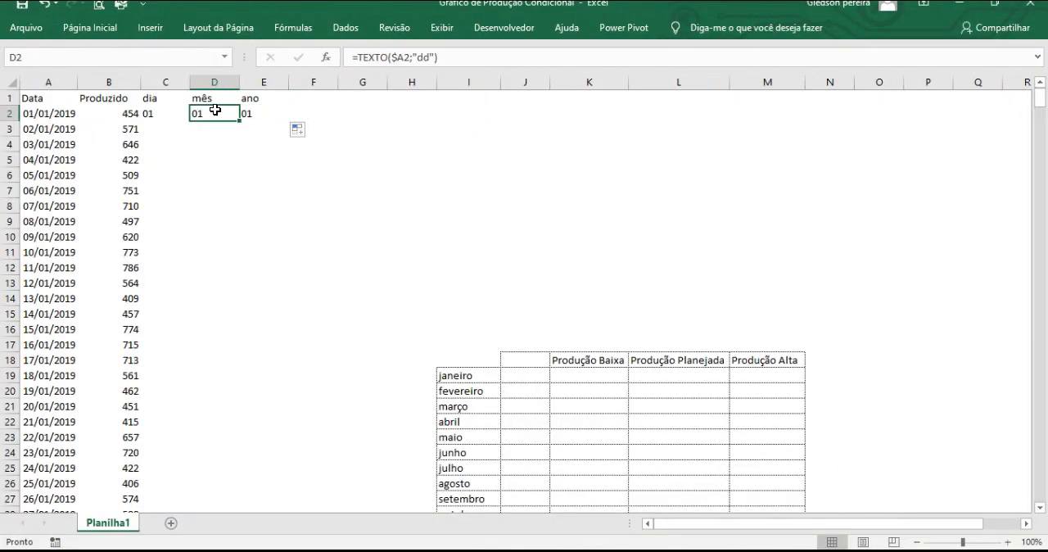
pyautogui.click(417, 58)
pyautogui.moveTo(417, 58); pyautogui.dragTo(433, 57)
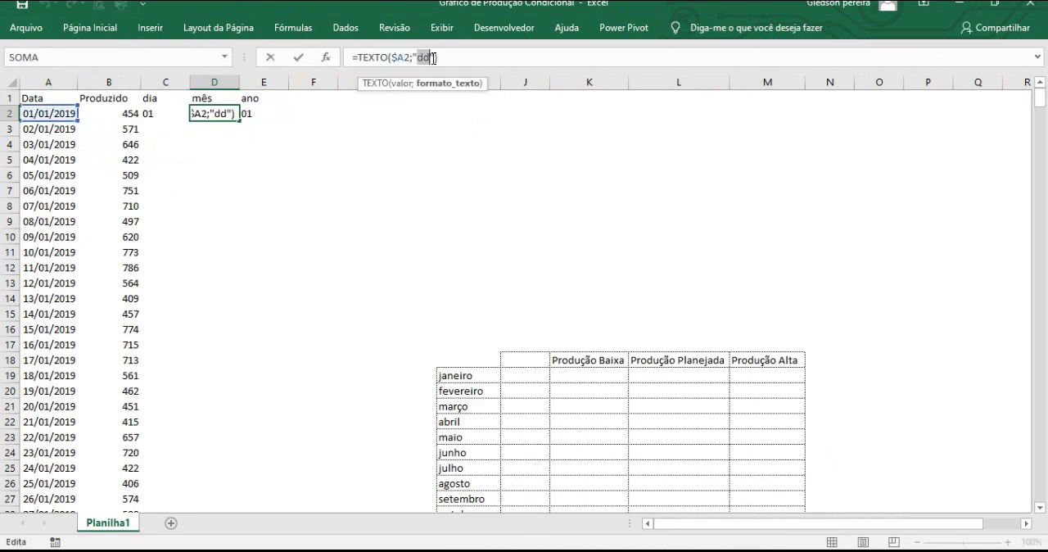
pyautogui.write('mm')
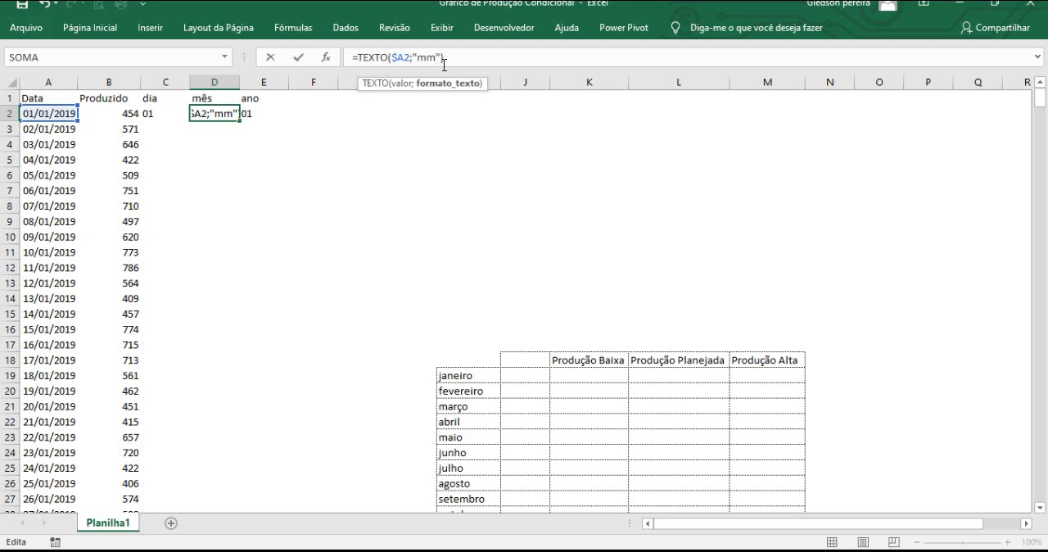
pyautogui.write('mm')
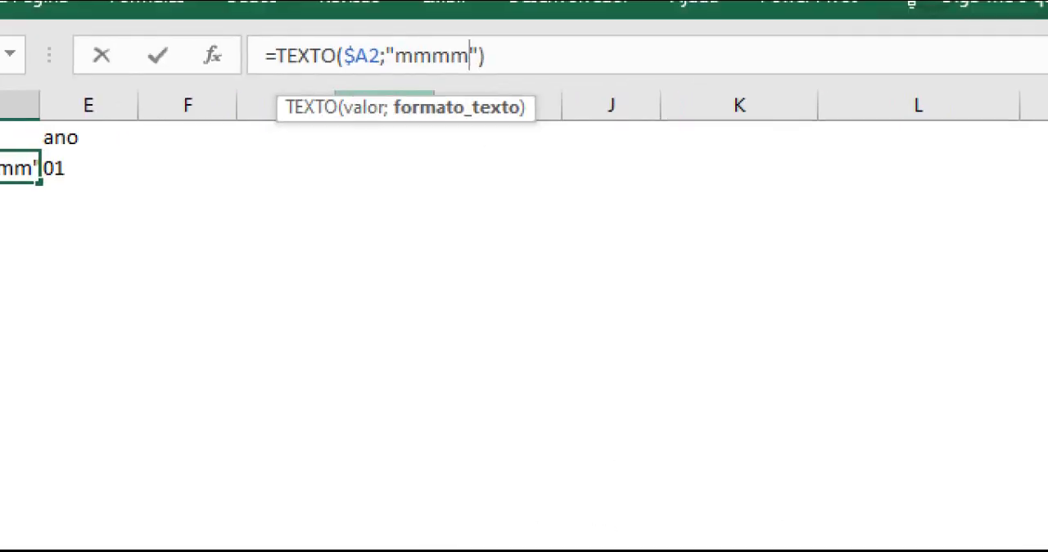
pyautogui.press('Return')
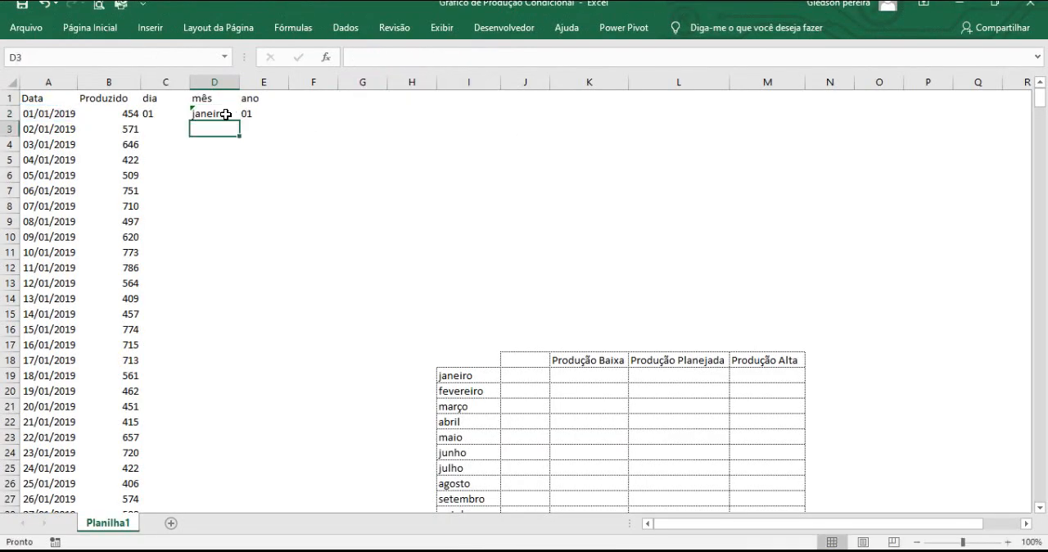
# Change the format code of the formula in E2 to "aaaa" so that it returns the four-digit year.
pyautogui.click(226, 115)
pyautogui.click(283, 117)
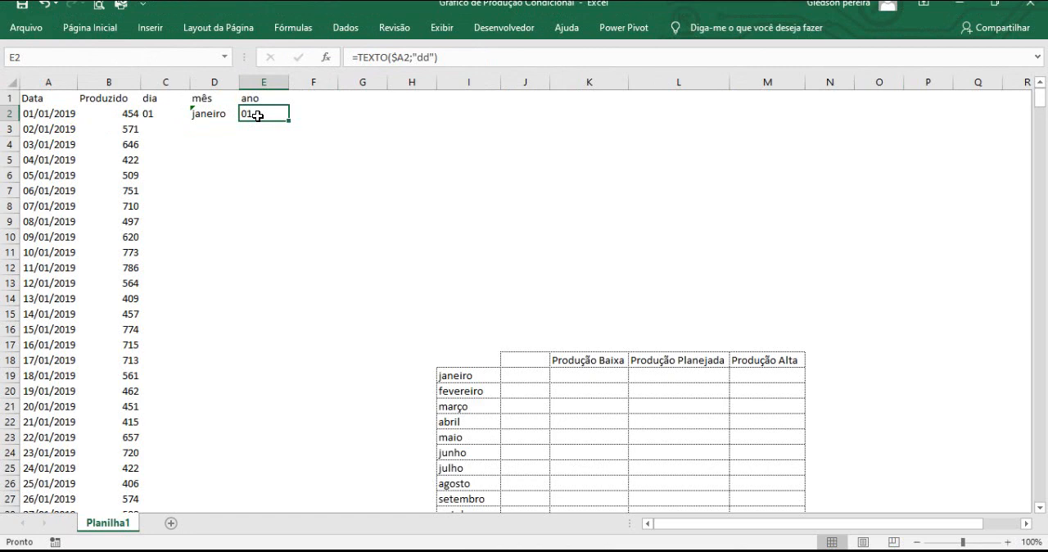
pyautogui.doubleClick(420, 58)
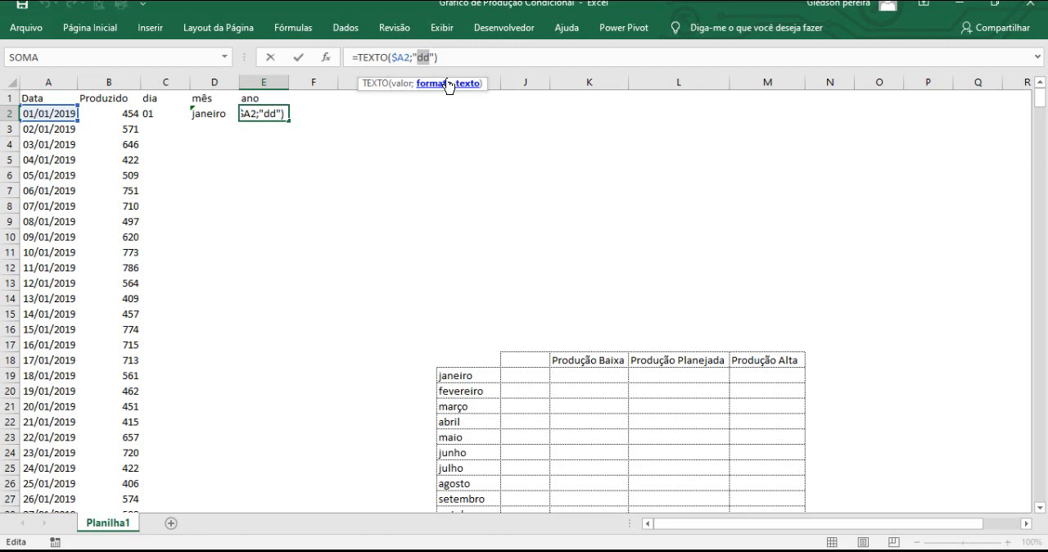
pyautogui.write('aaa')
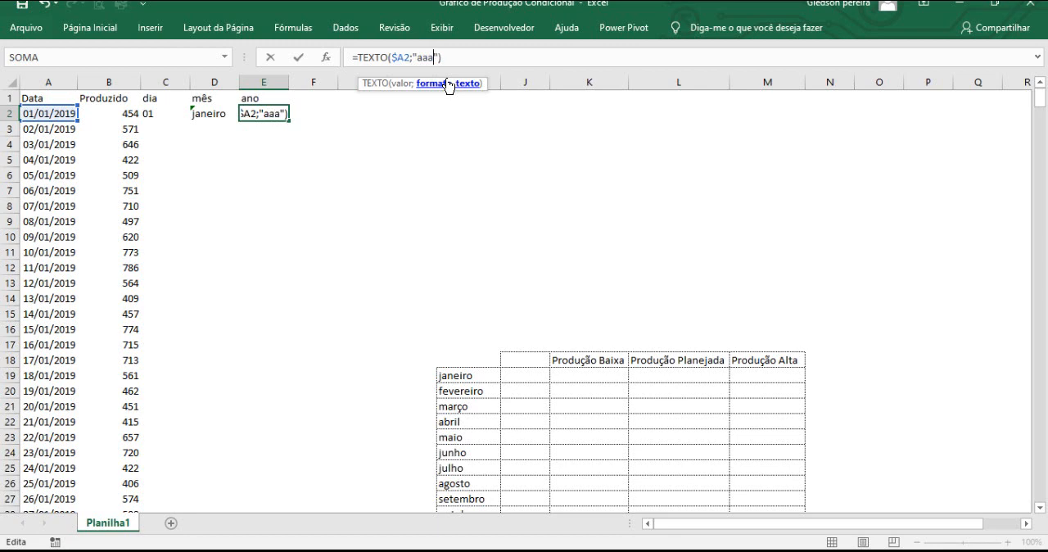
pyautogui.write('a')
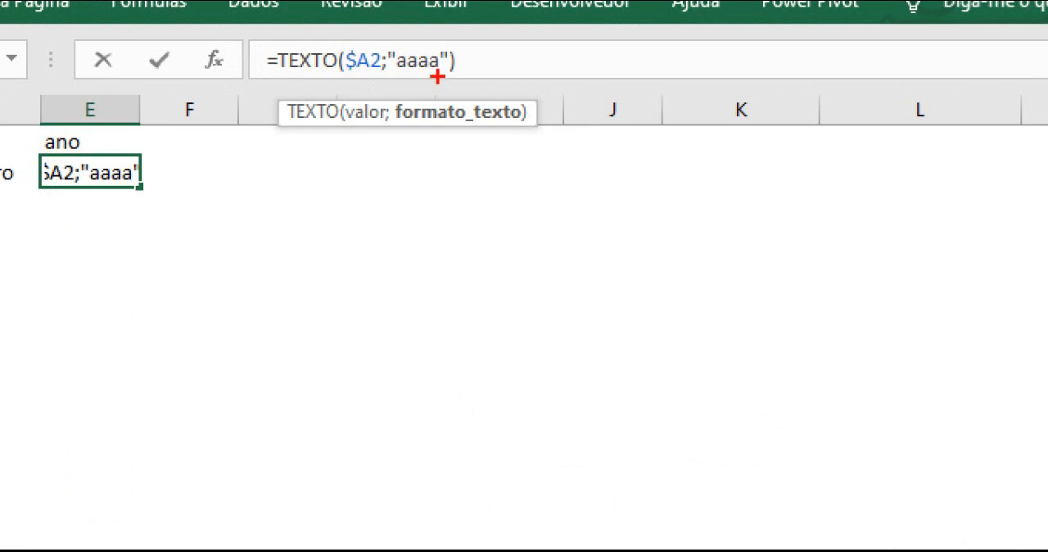
pyautogui.moveTo(441, 79); pyautogui.dragTo(478, 128)
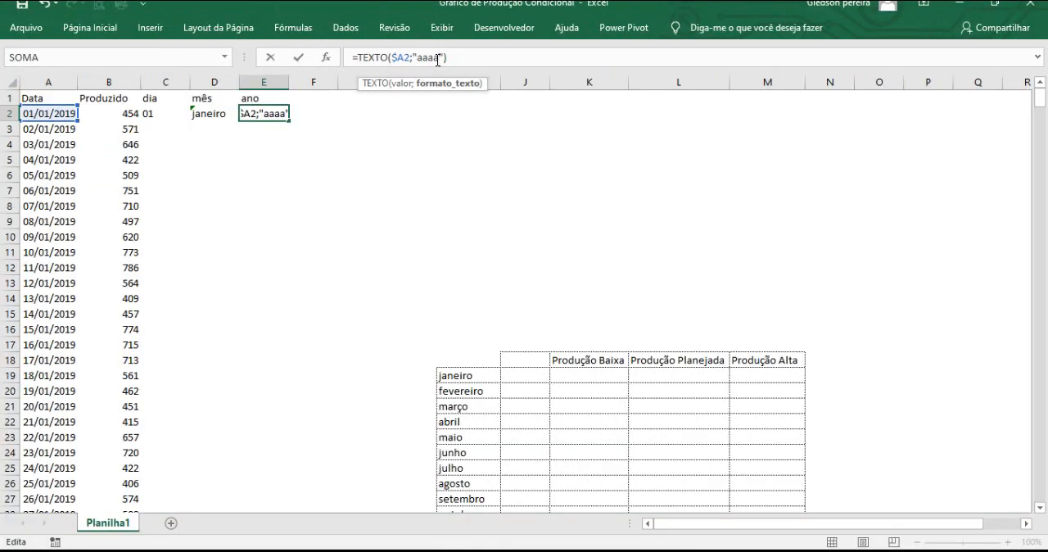
pyautogui.press('Return')
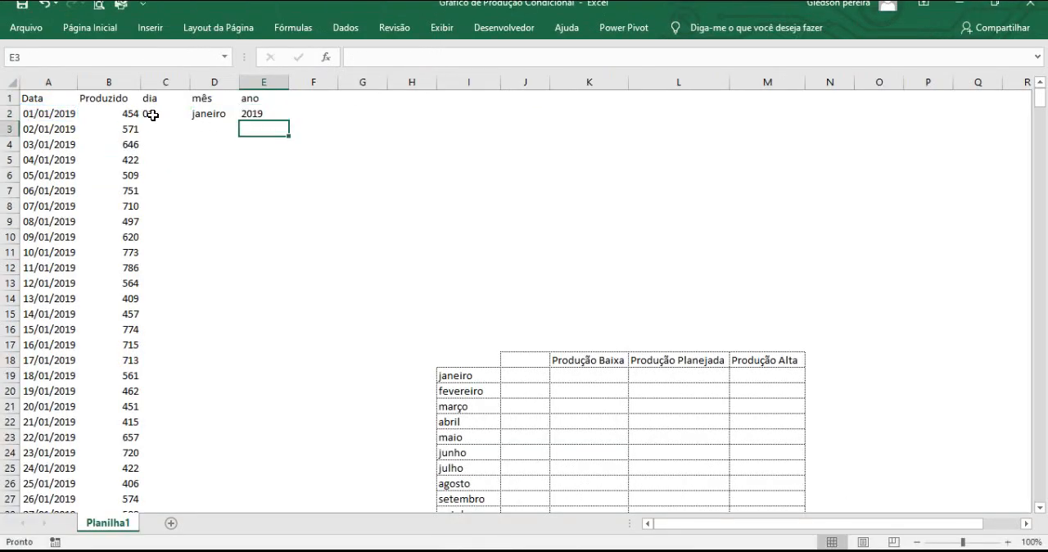
# Fill the day, month and year formulas in C2:E2 down for all the dates and check the filled columns.
pyautogui.moveTo(150, 113); pyautogui.dragTo(278, 113)
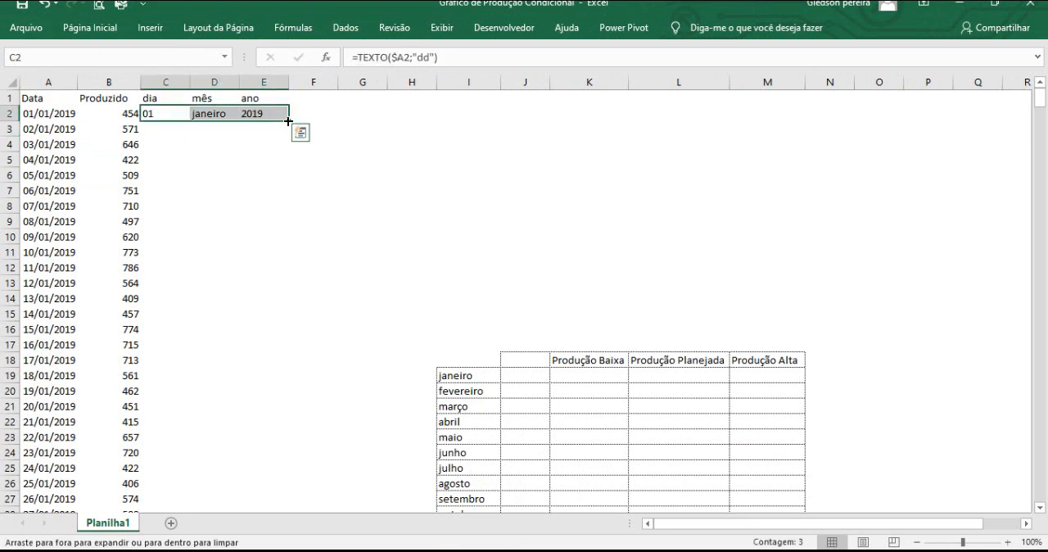
pyautogui.doubleClick(289, 121)
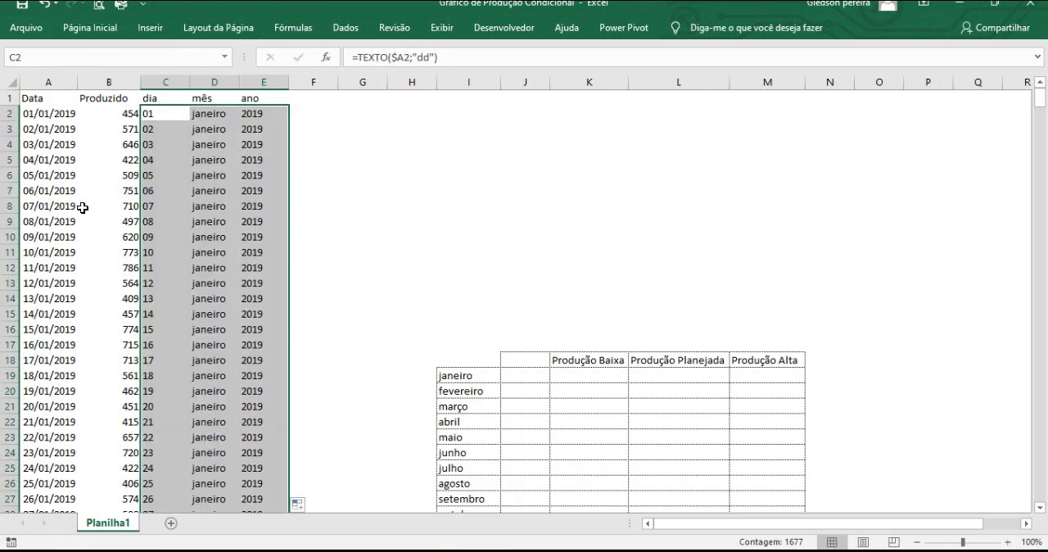
pyautogui.scroll(-8, 81, 206)
pyautogui.scroll(-5, 209, 257)
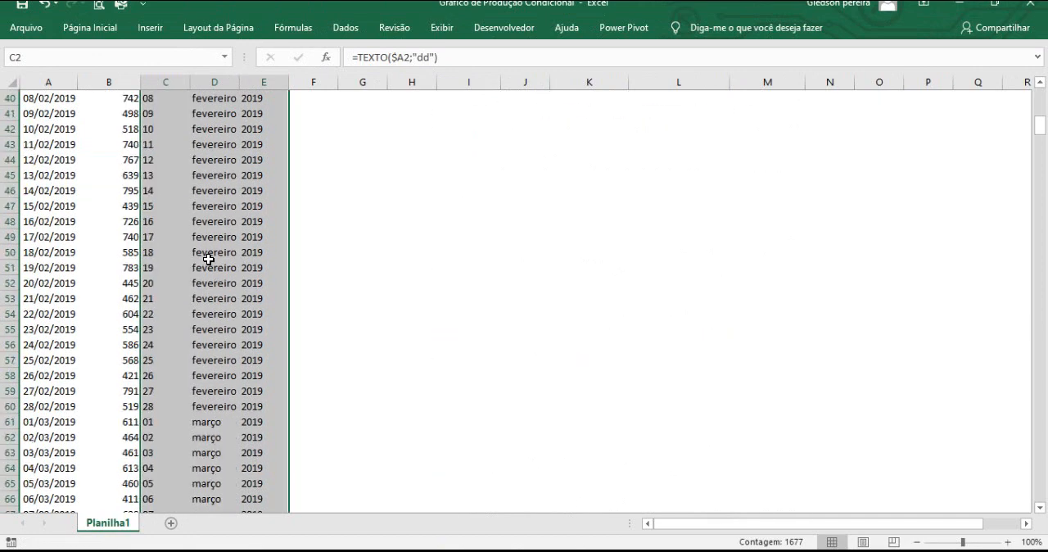
pyautogui.scroll(13, 208, 256)
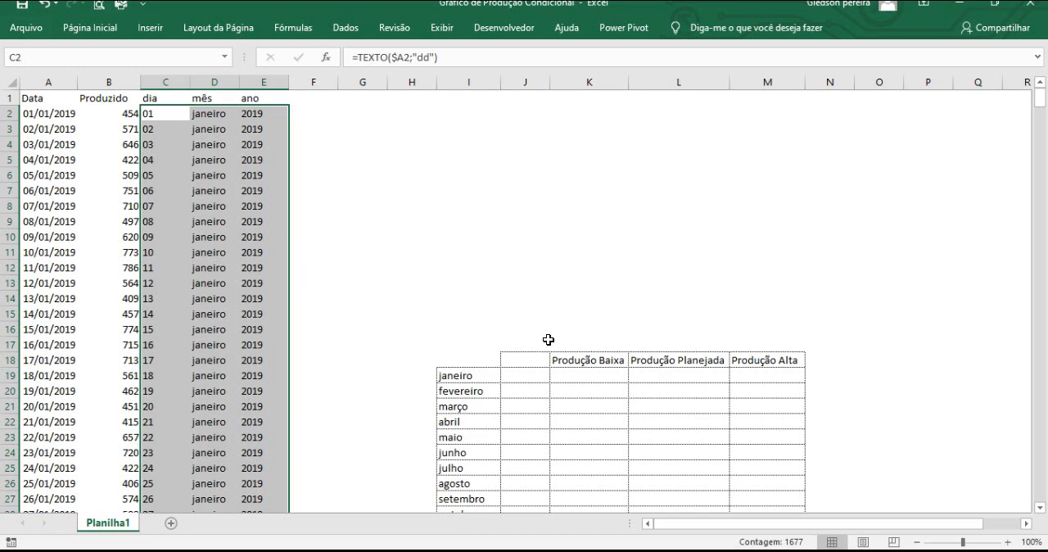
pyautogui.click(209, 82)
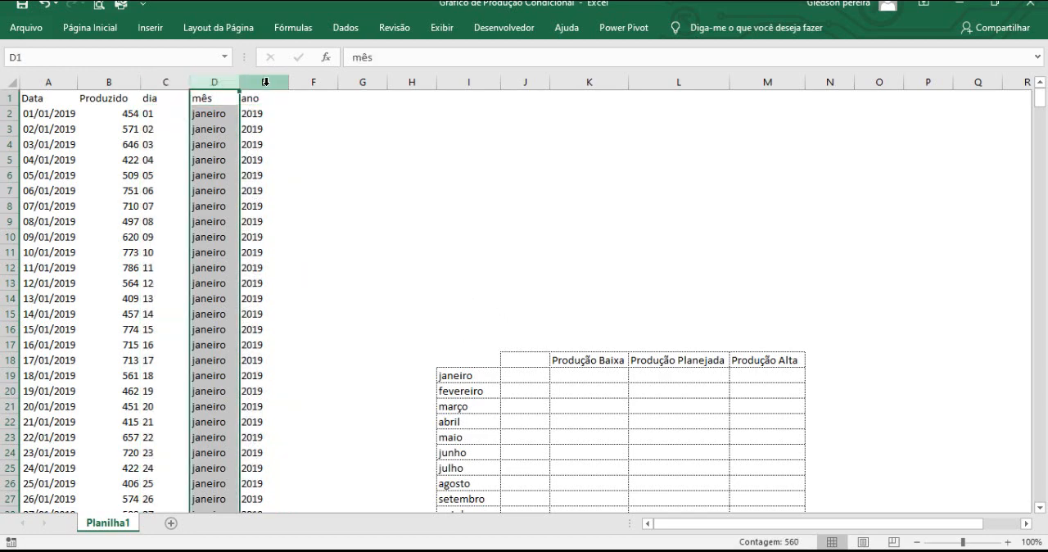
pyautogui.click(264, 81)
# Start a SOMASES formula in J19, beside janeiro, with the Produzido column as the absolute sum range $B:$B.
pyautogui.scroll(-1, 325, 139)
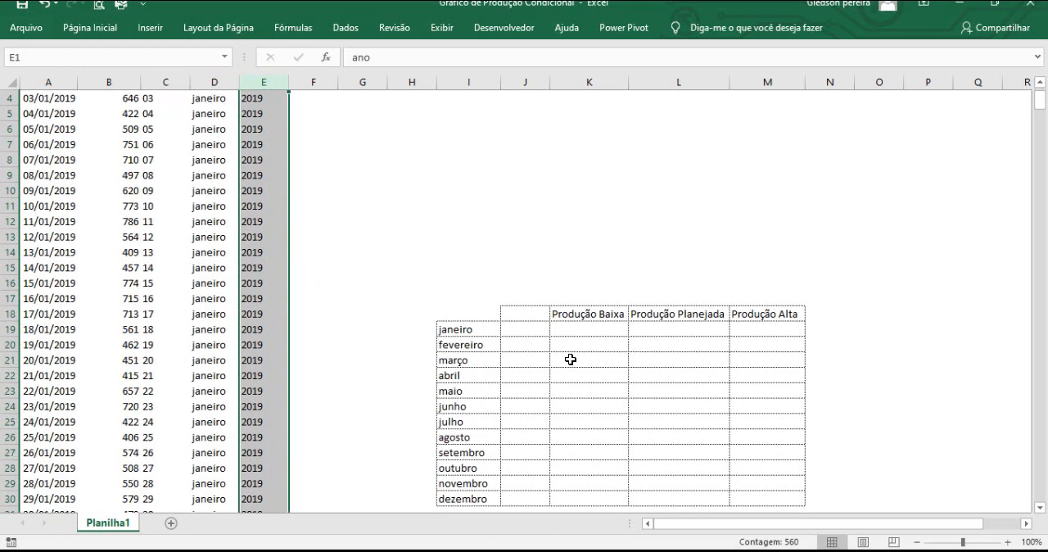
pyautogui.click(510, 331)
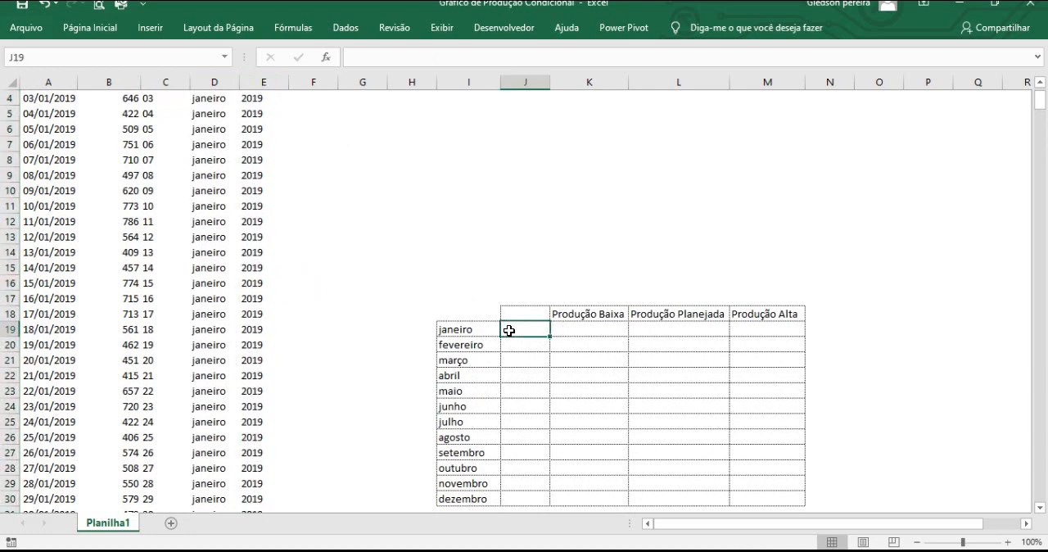
pyautogui.write('=somase')
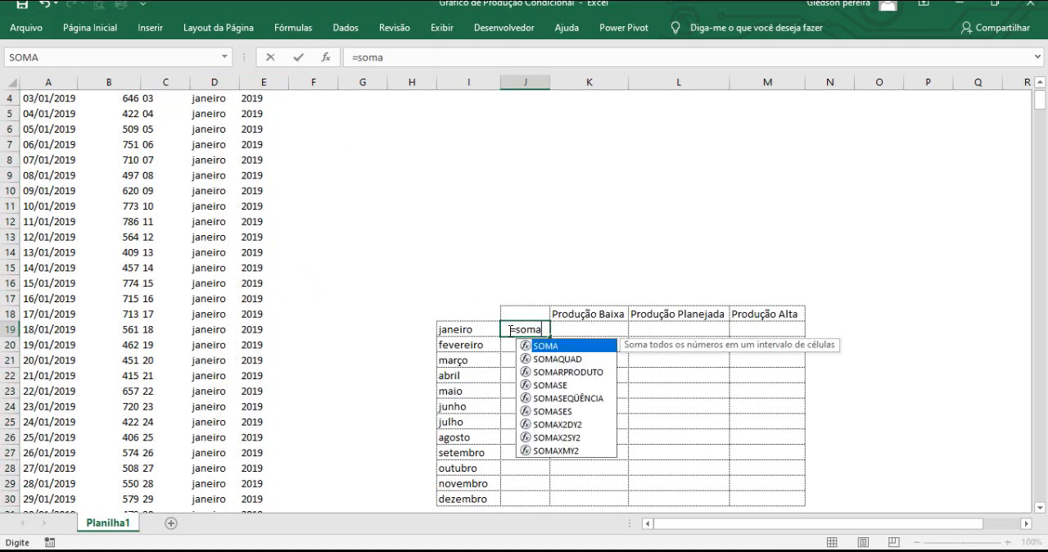
pyautogui.write('s(')
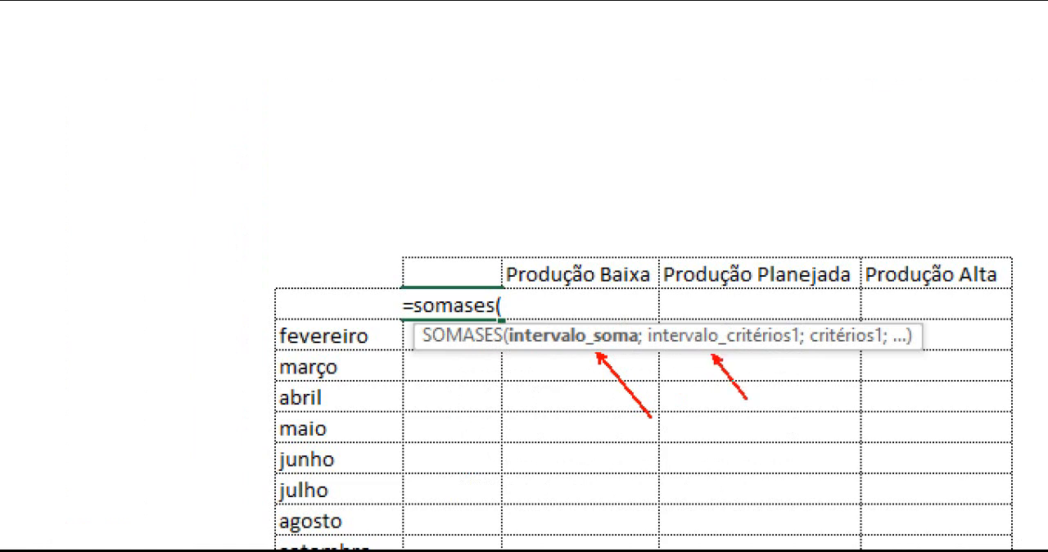
pyautogui.moveTo(849, 354); pyautogui.dragTo(885, 395)
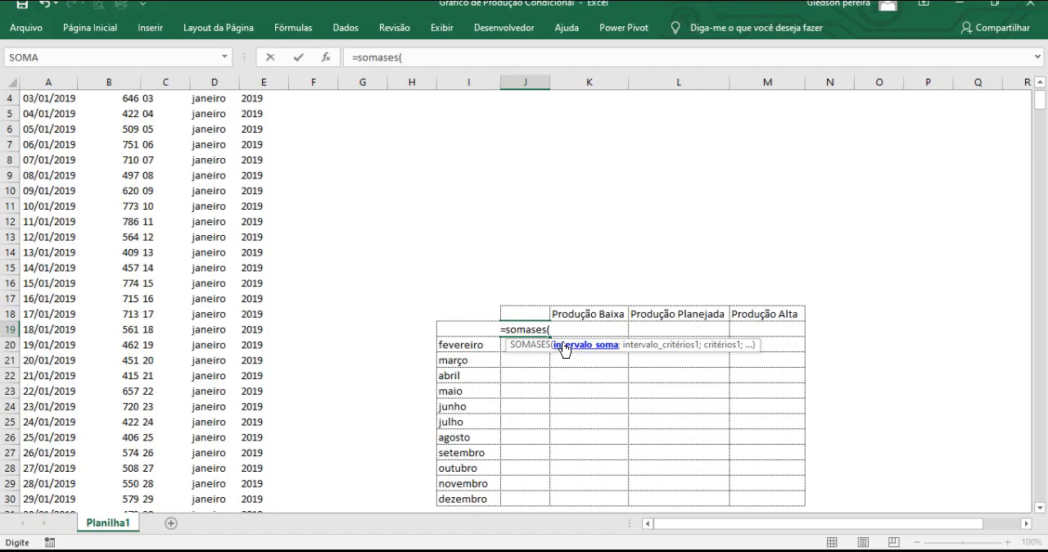
pyautogui.click(125, 76)
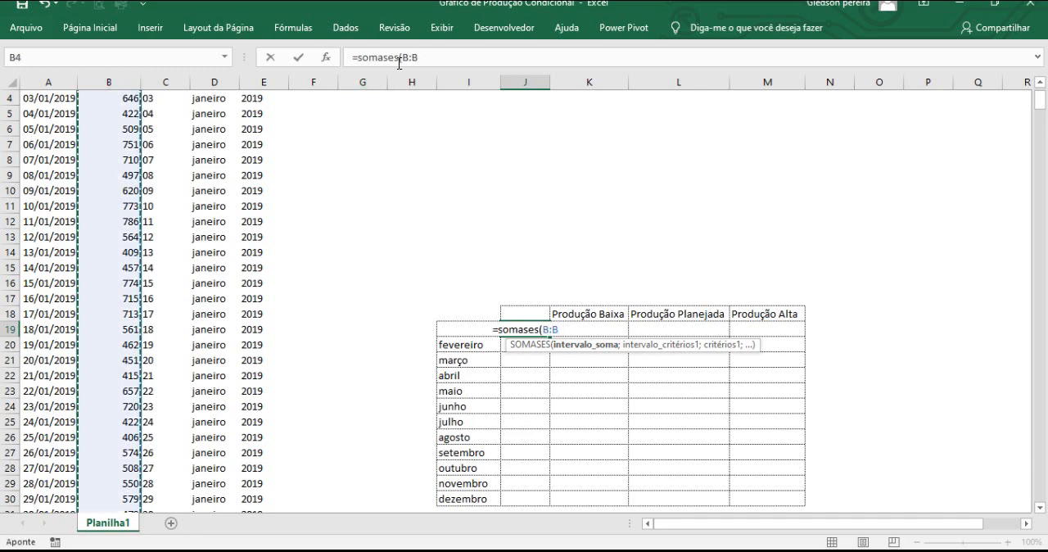
pyautogui.moveTo(401, 62); pyautogui.dragTo(420, 62)
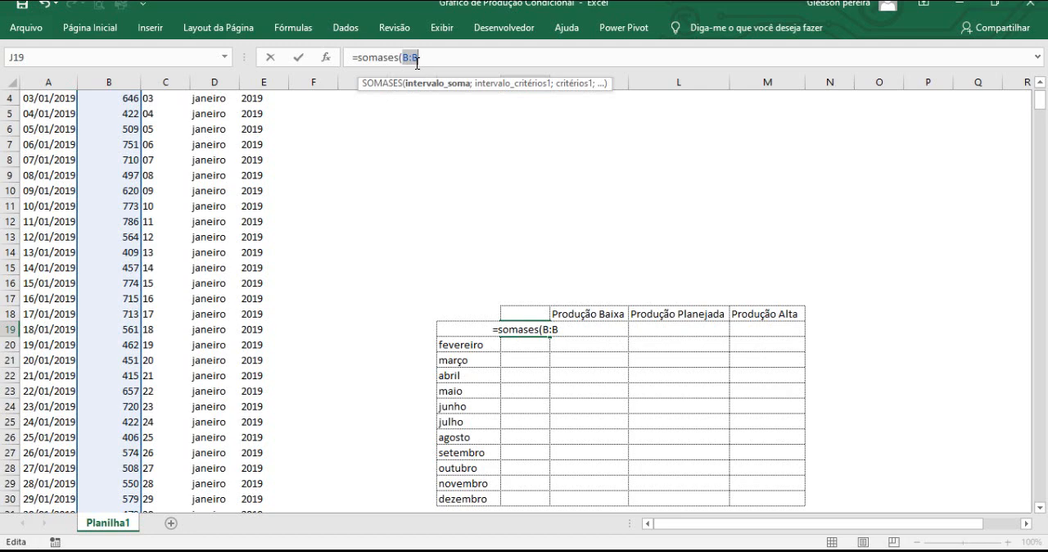
pyautogui.press('F4')
pyautogui.click(440, 63)
pyautogui.write(';')
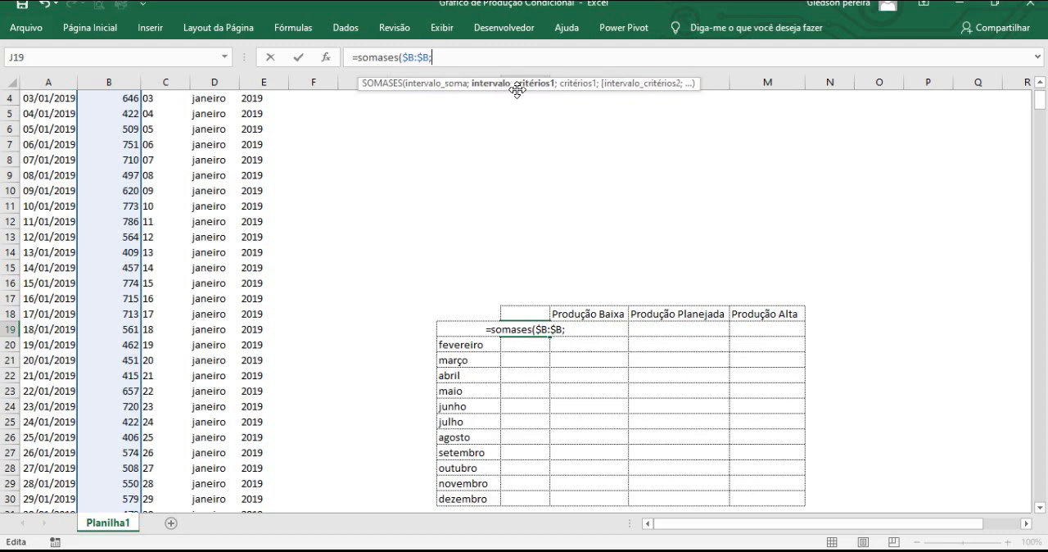
# Add the year condition to the SOMASES formula, with $E:$E as the criteria range and $J$18 as the criterion, both absolute.
pyautogui.click(262, 79)
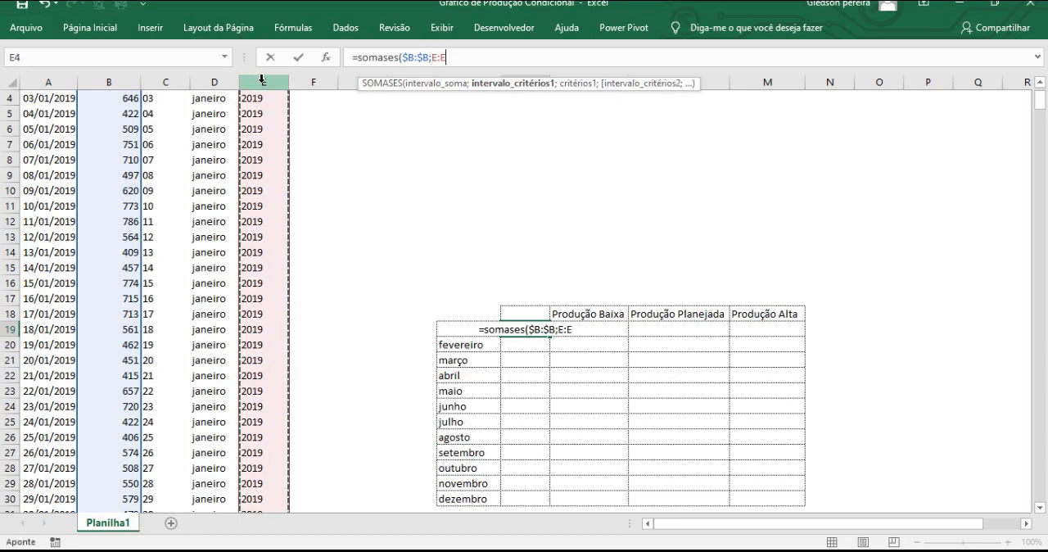
pyautogui.click(453, 64)
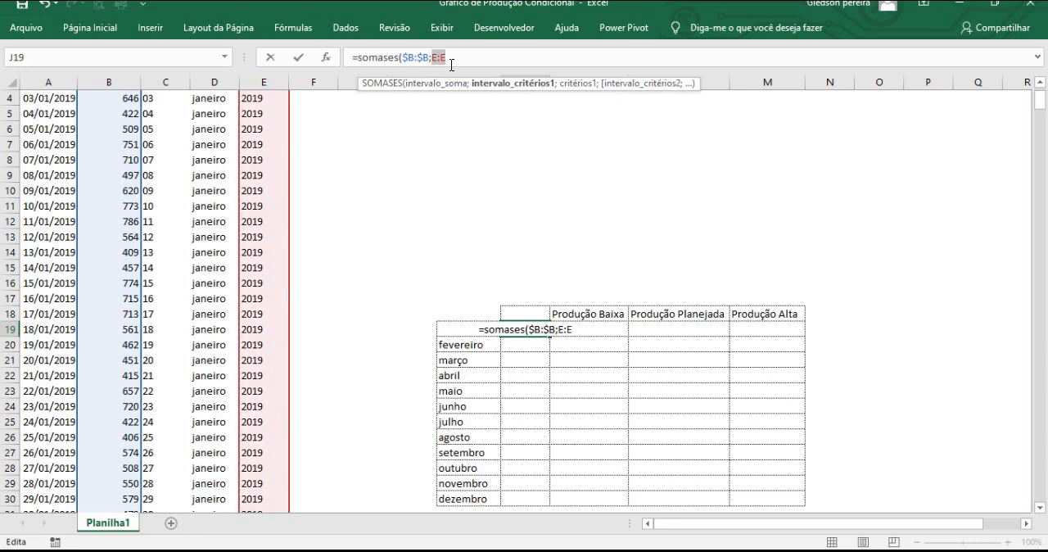
pyautogui.press('F4')
pyautogui.click(464, 60)
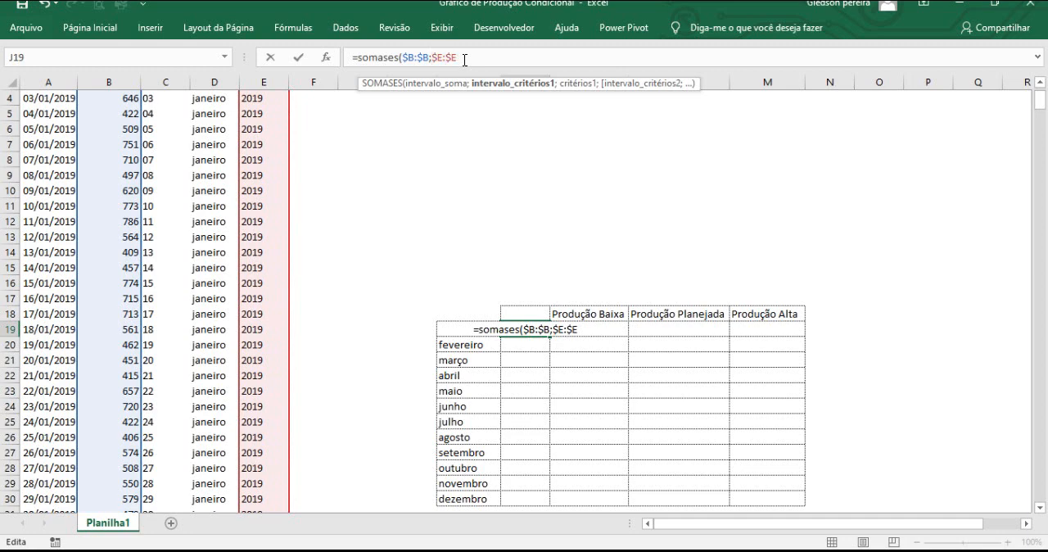
pyautogui.write(';')
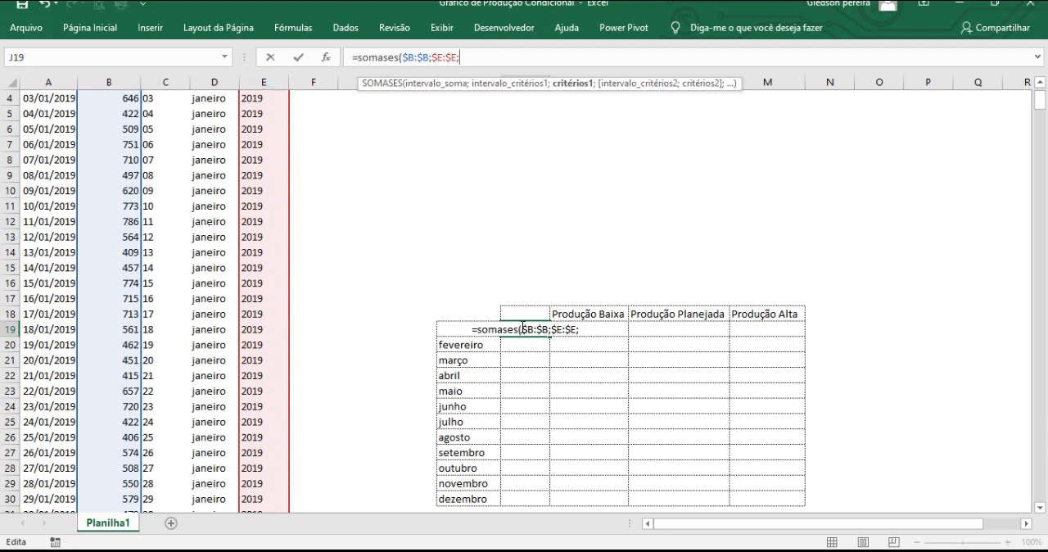
pyautogui.click(525, 312)
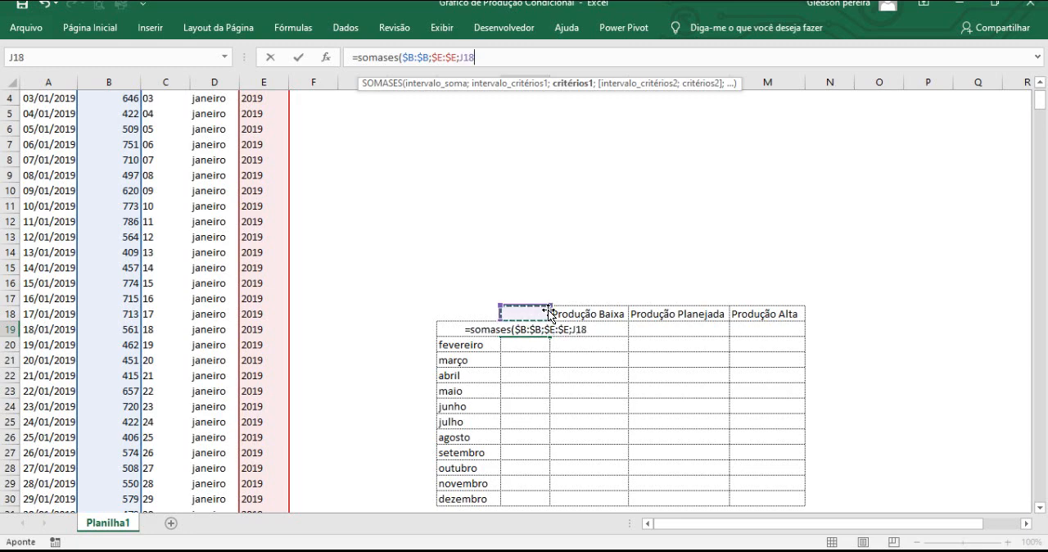
pyautogui.click(460, 57)
pyautogui.moveTo(460, 58); pyautogui.dragTo(480, 64)
pyautogui.press('F4')
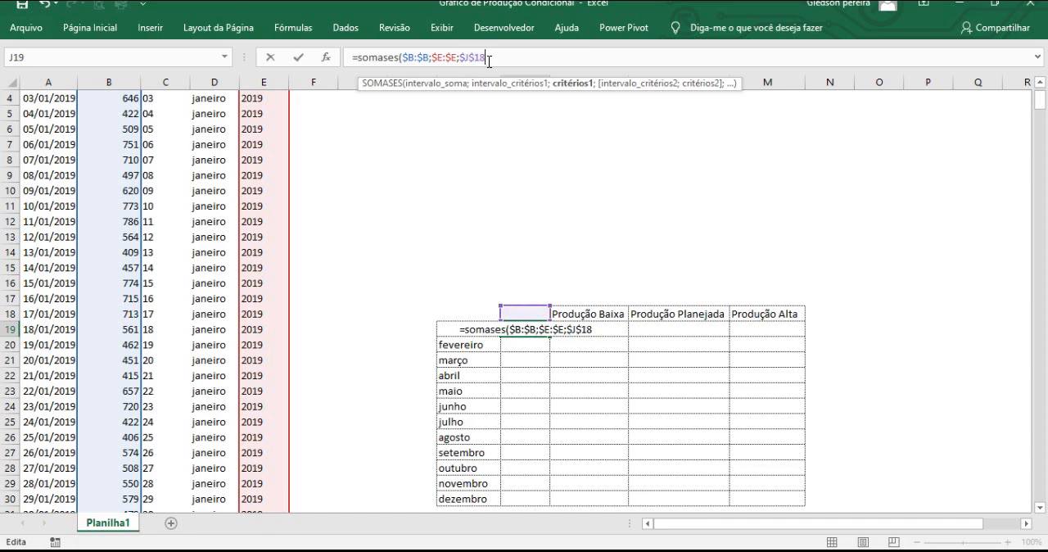
pyautogui.write(';')
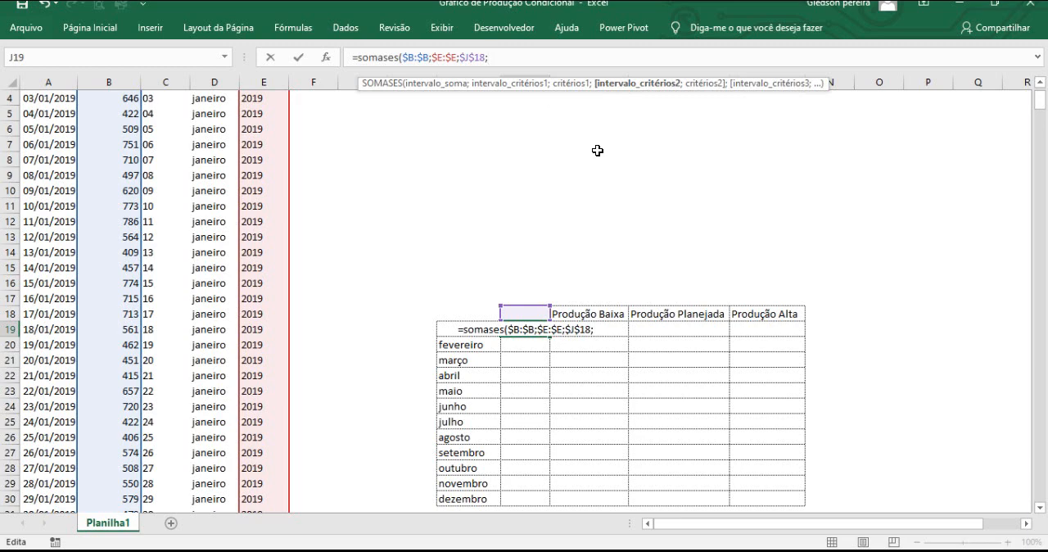
# Complete the SOMASES formula in J19 with the month condition, using $D:$D as the absolute criteria range and I19 as the criterion.
pyautogui.click(213, 75)
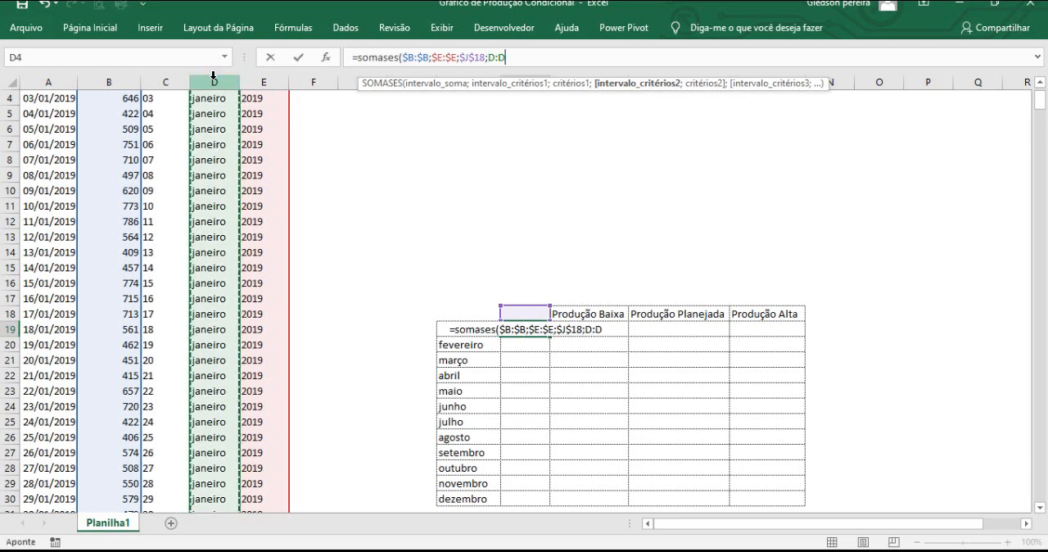
pyautogui.doubleClick(499, 57)
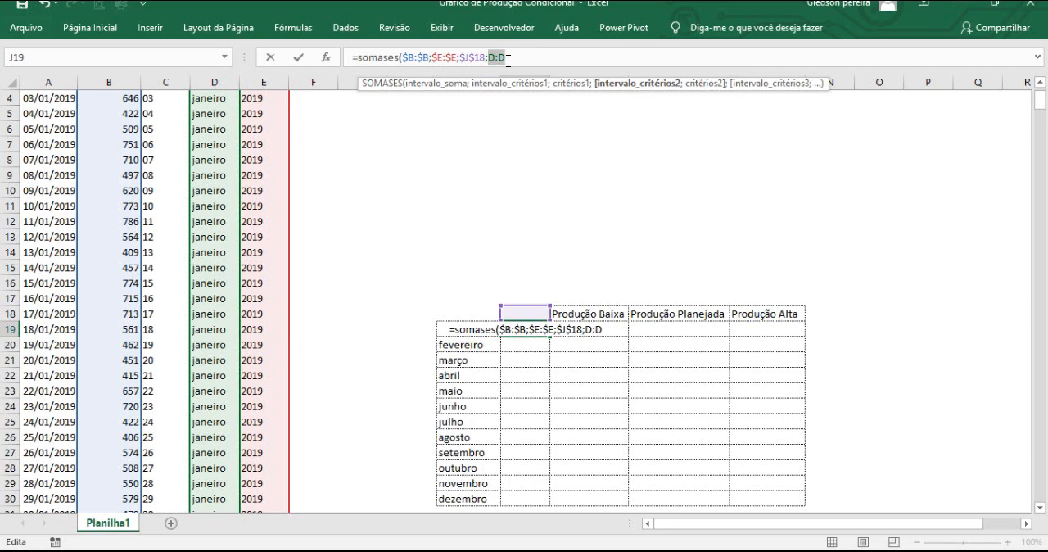
pyautogui.press('F4')
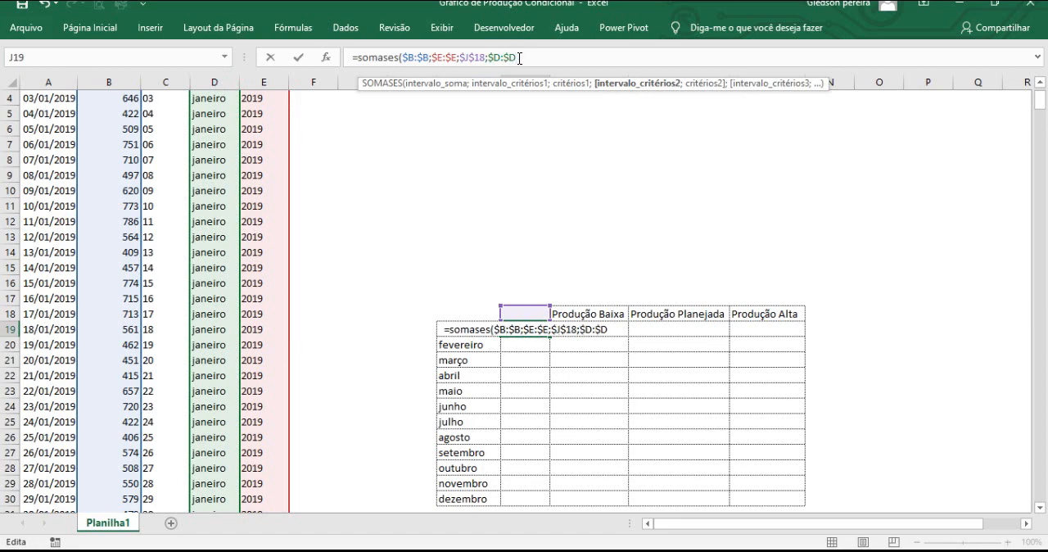
pyautogui.write(';')
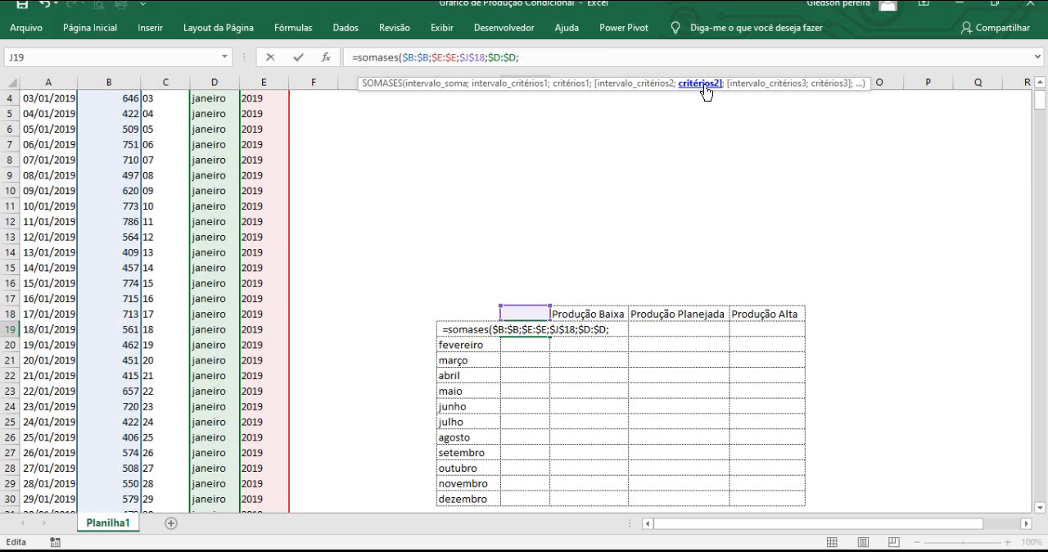
pyautogui.click(434, 329)
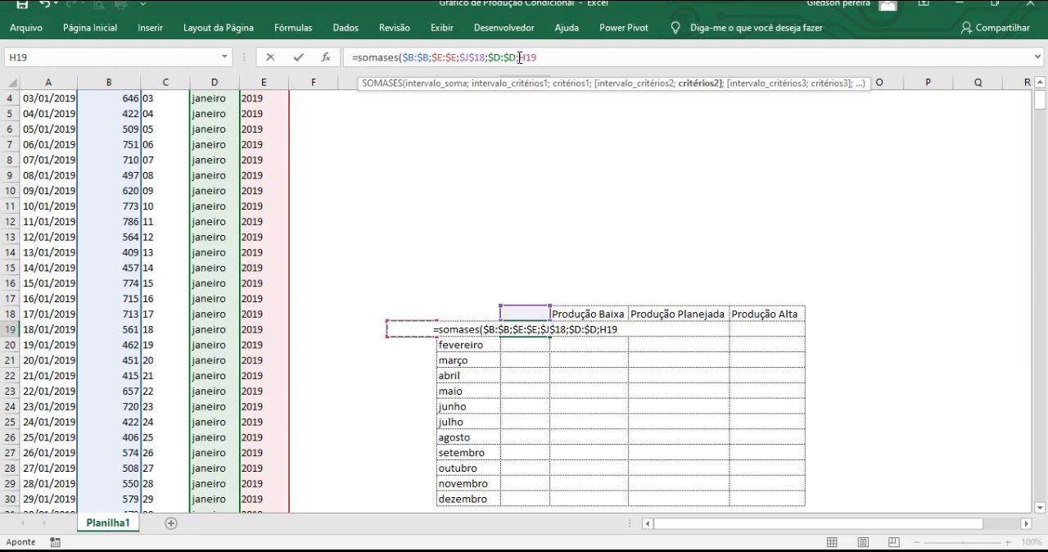
pyautogui.doubleClick(524, 61)
pyautogui.write('i')
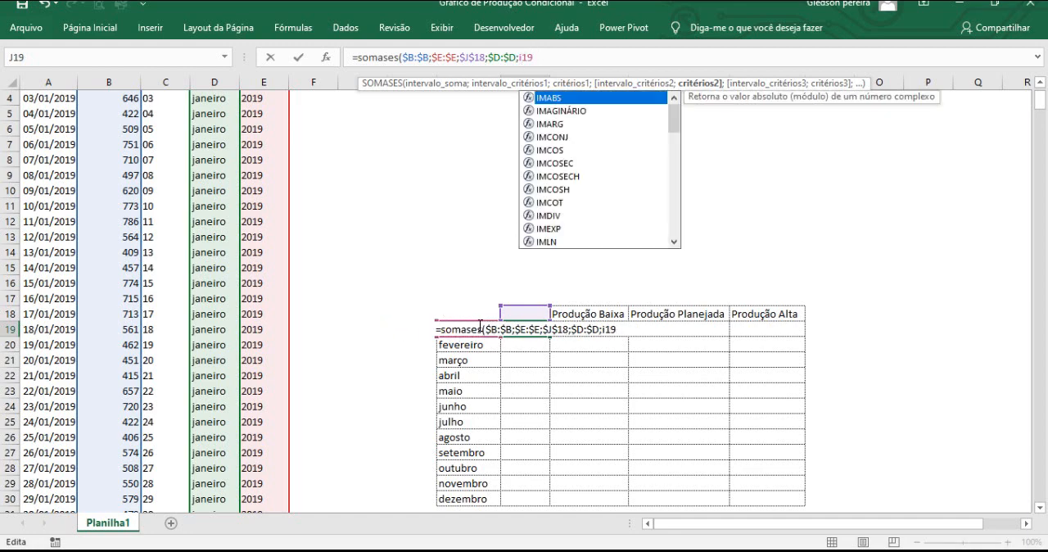
pyautogui.click(537, 58)
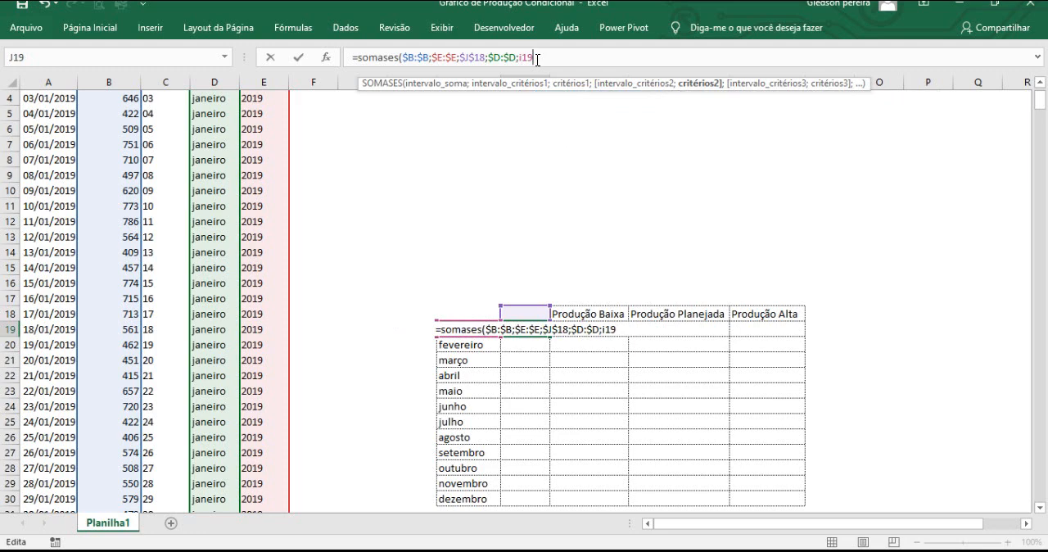
pyautogui.write(')')
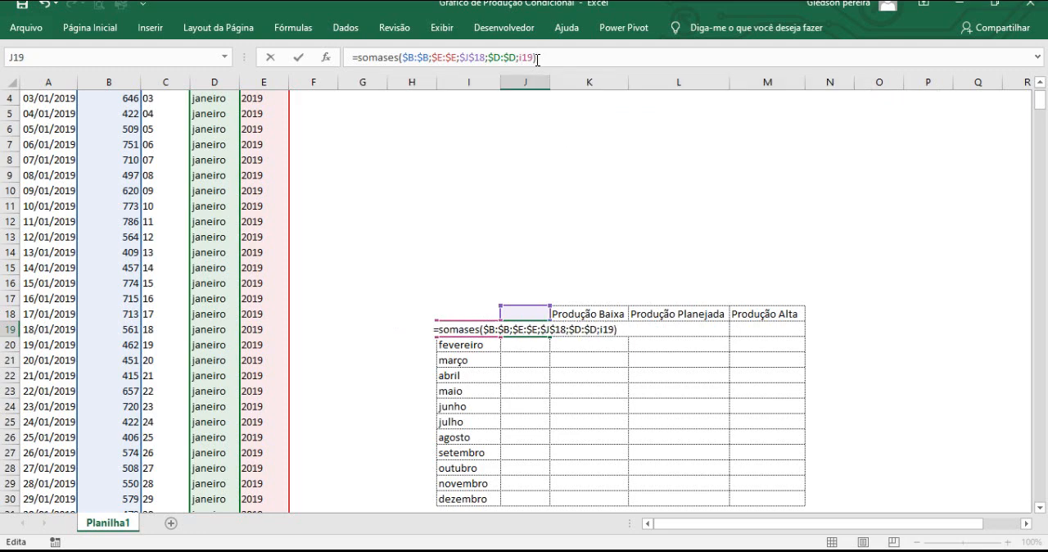
pyautogui.press('Return')
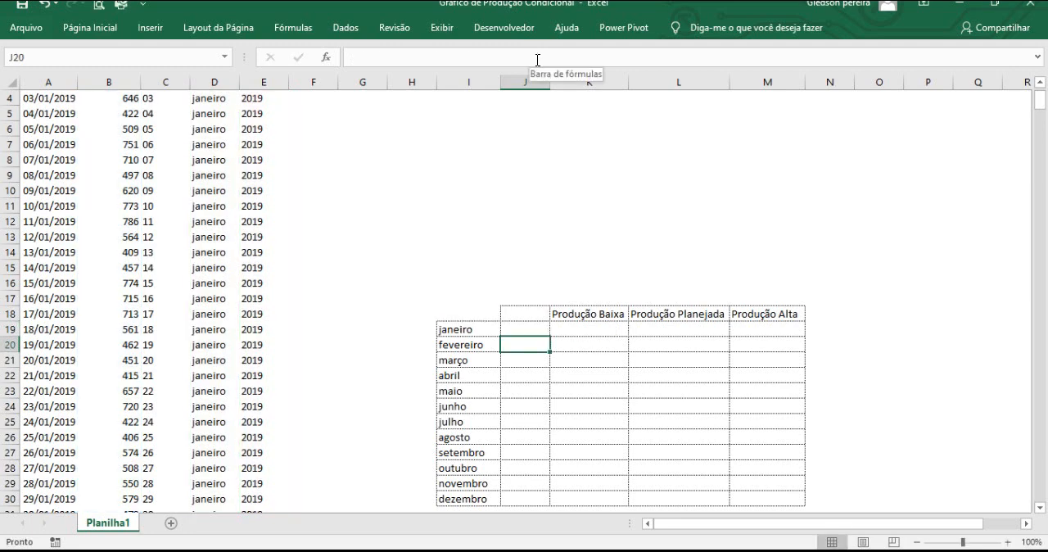
# Enter the years 2019 and 2020 in the empty cells O4 and P4.
pyautogui.click(528, 326)
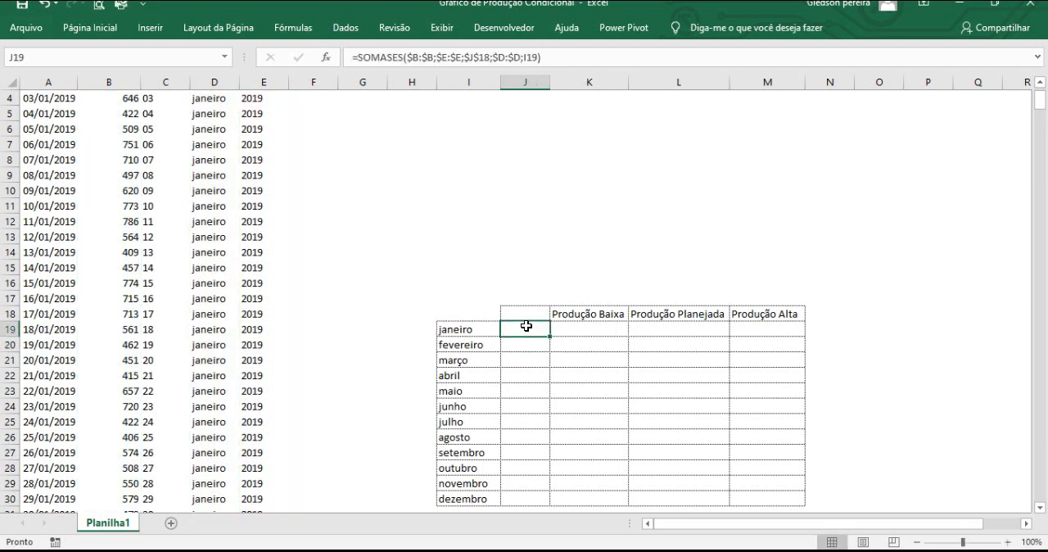
pyautogui.click(538, 309)
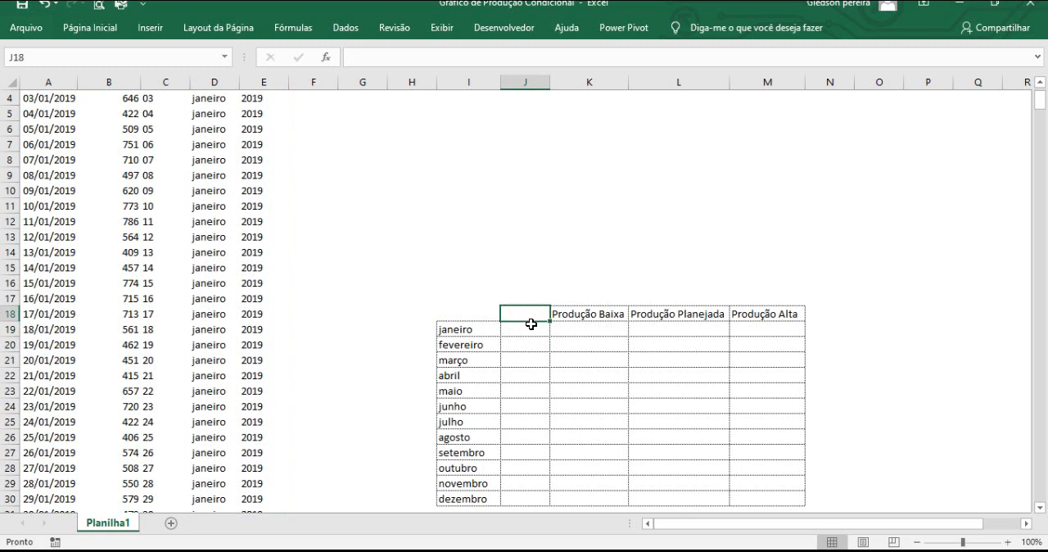
pyautogui.click(535, 283)
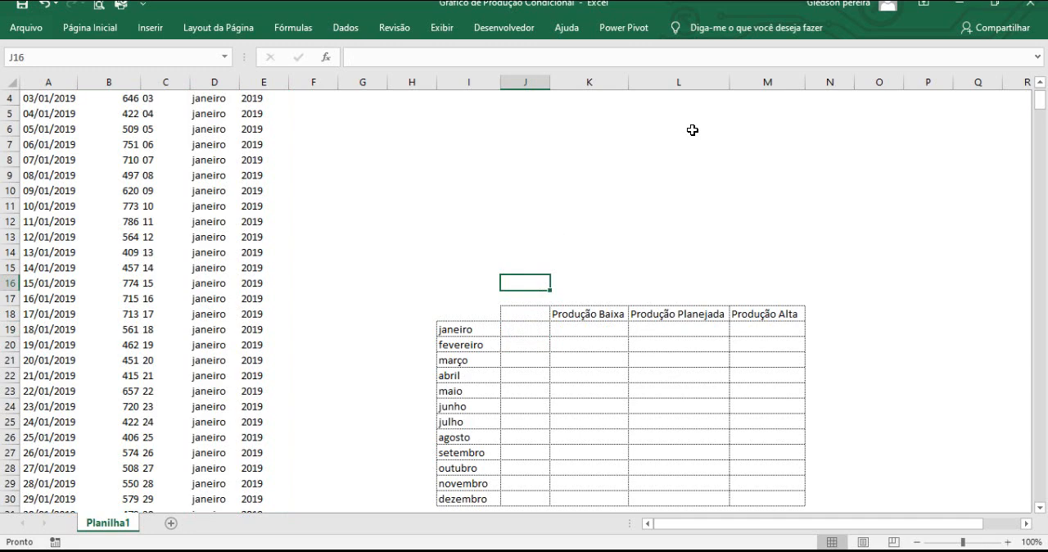
pyautogui.click(887, 96)
pyautogui.write('2019')
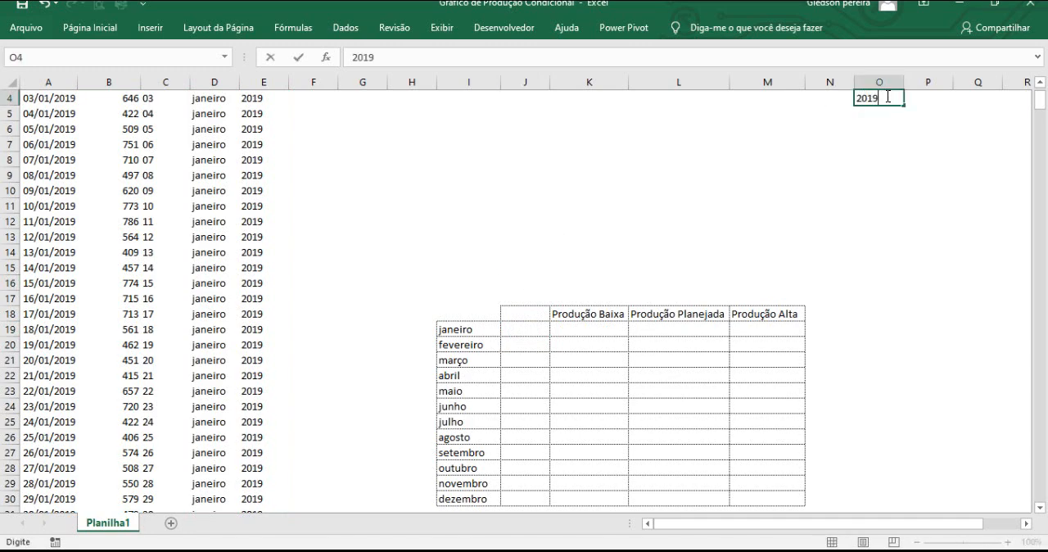
pyautogui.press('Tab')
pyautogui.write('2020')
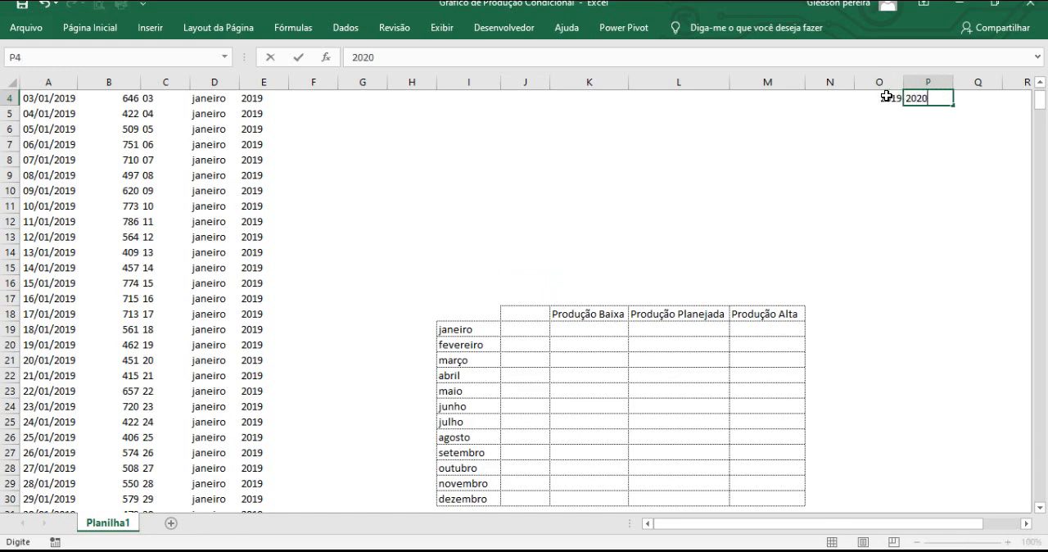
pyautogui.click(924, 200)
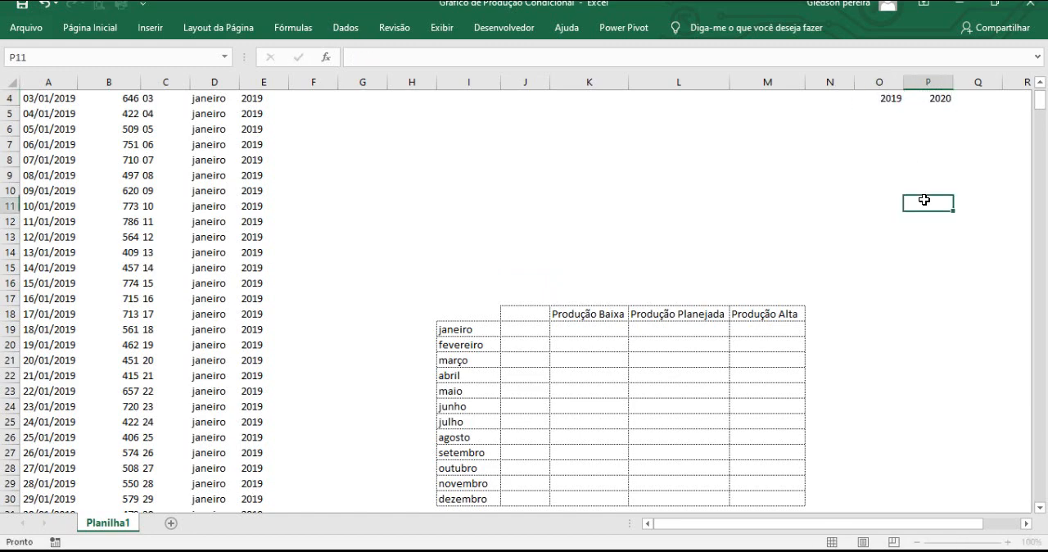
pyautogui.click(527, 314)
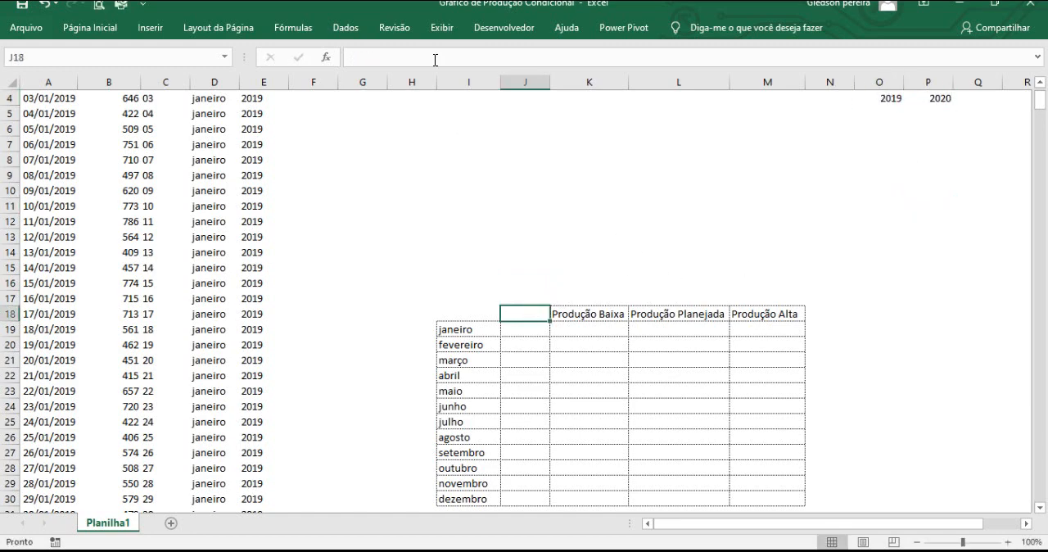
pyautogui.click(553, 262)
pyautogui.click(533, 316)
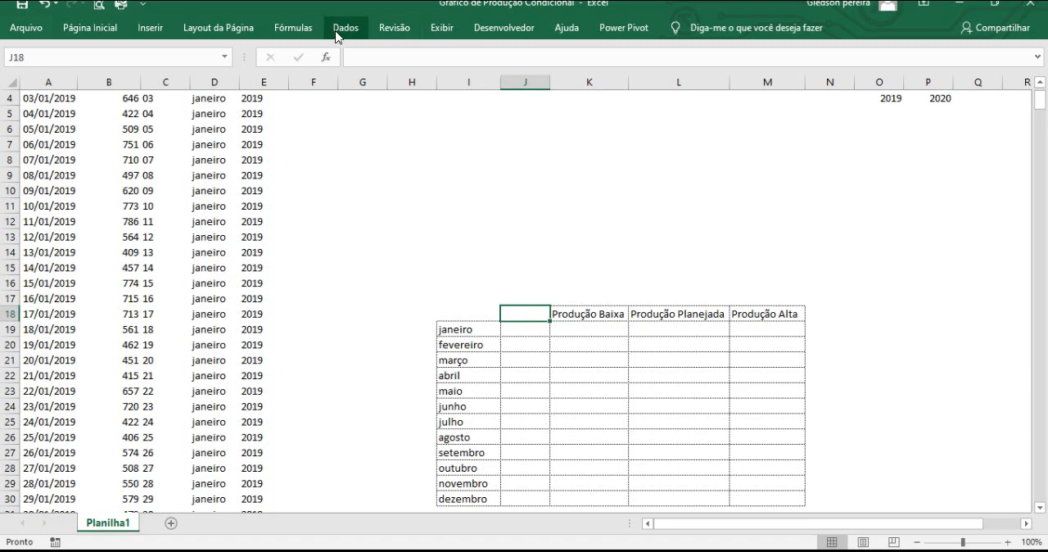
pyautogui.click(524, 281)
pyautogui.click(526, 326)
# Add a data validation list to J18, the cell above the monthly totals, with =$O$4:$P$4 as its source.
pyautogui.click(525, 314)
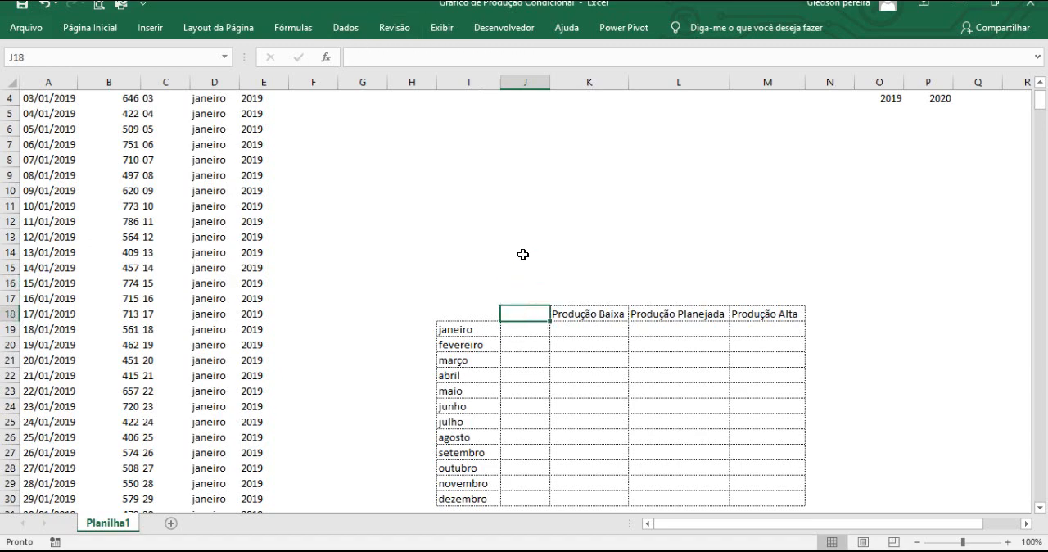
pyautogui.click(344, 30)
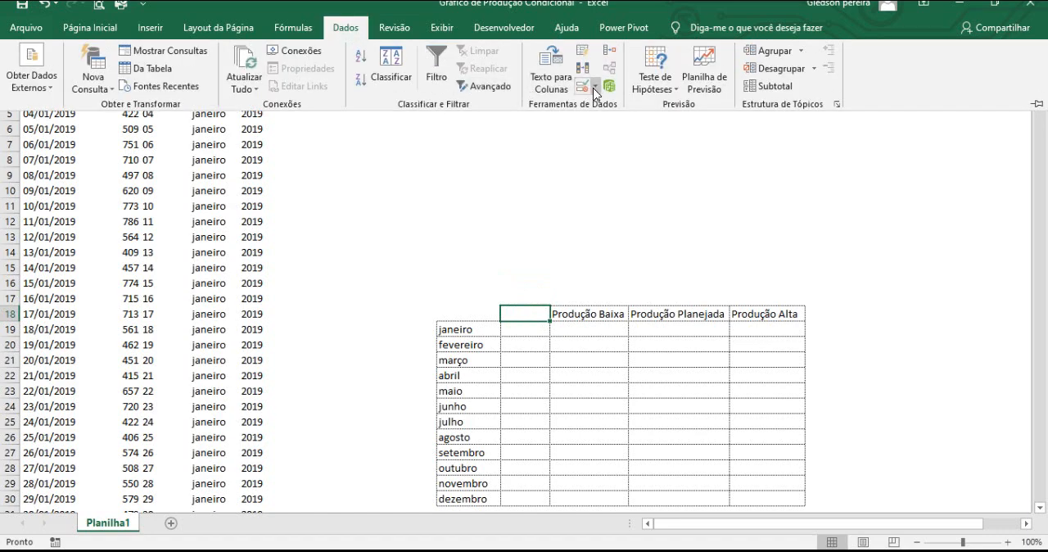
pyautogui.click(595, 90)
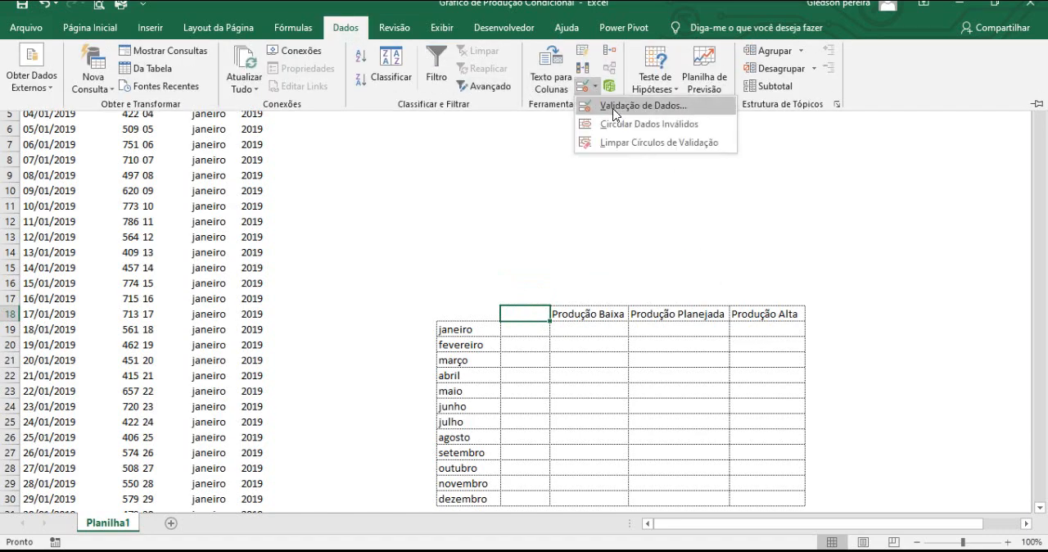
pyautogui.click(615, 105)
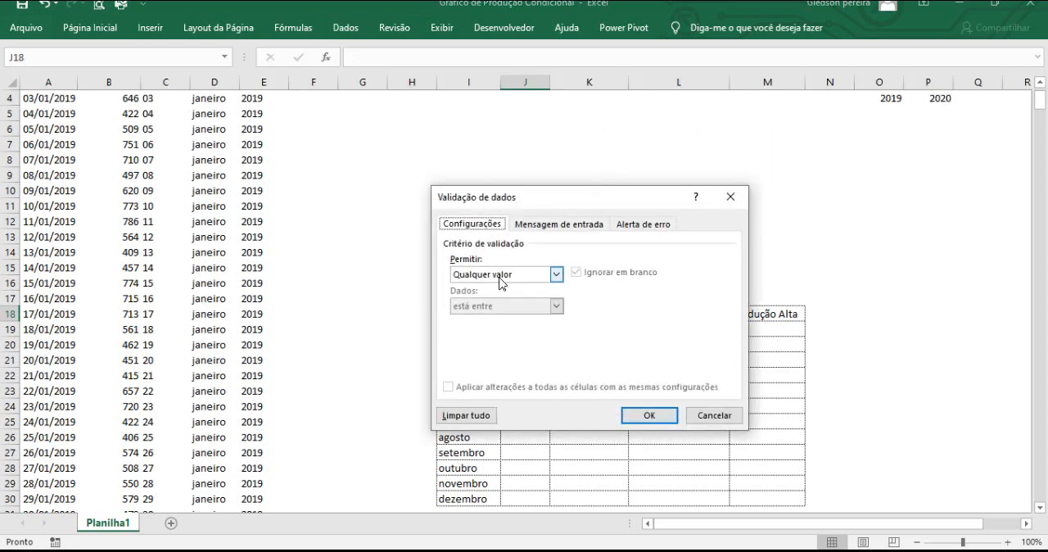
pyautogui.click(500, 279)
pyautogui.click(499, 319)
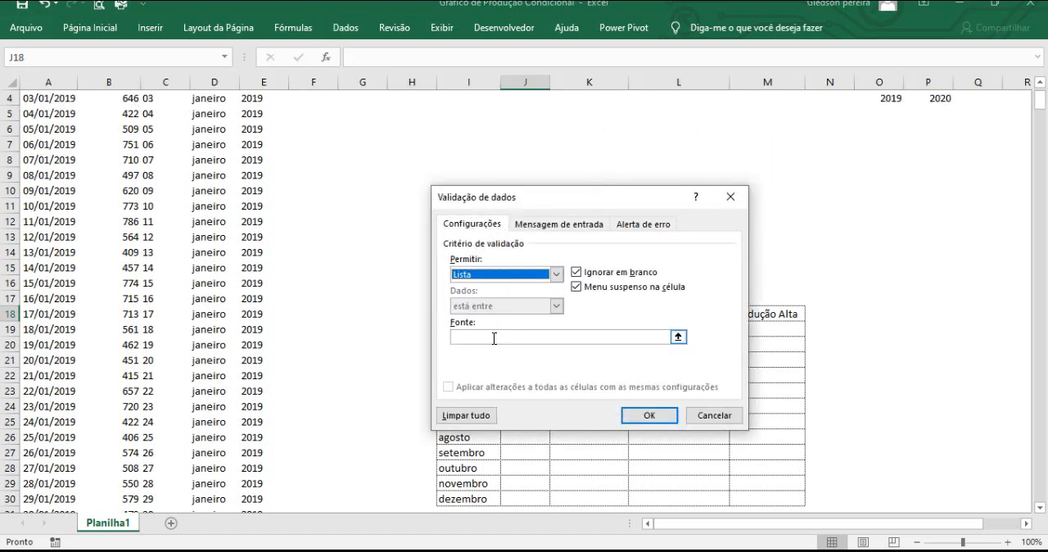
pyautogui.click(494, 338)
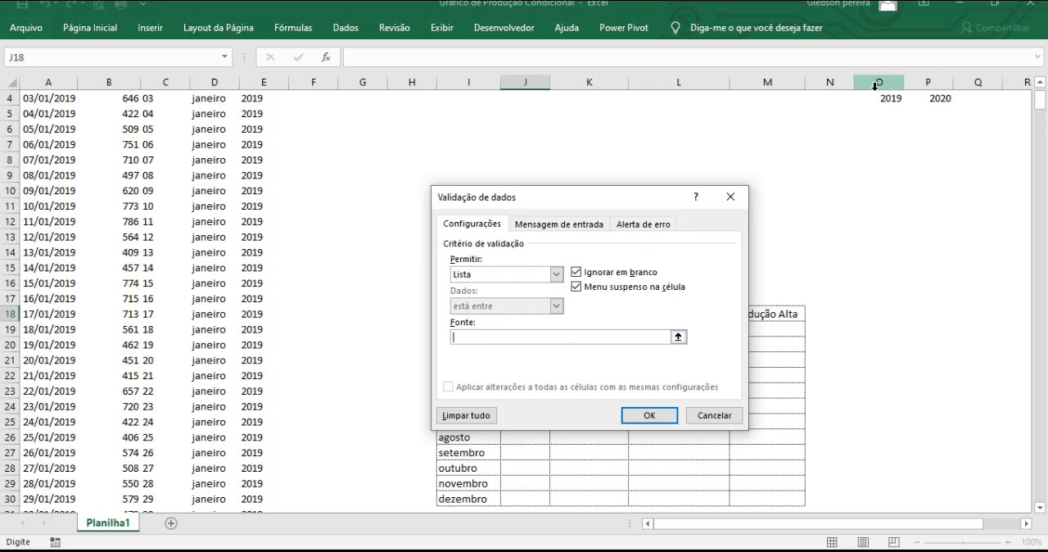
pyautogui.moveTo(883, 101); pyautogui.dragTo(915, 103)
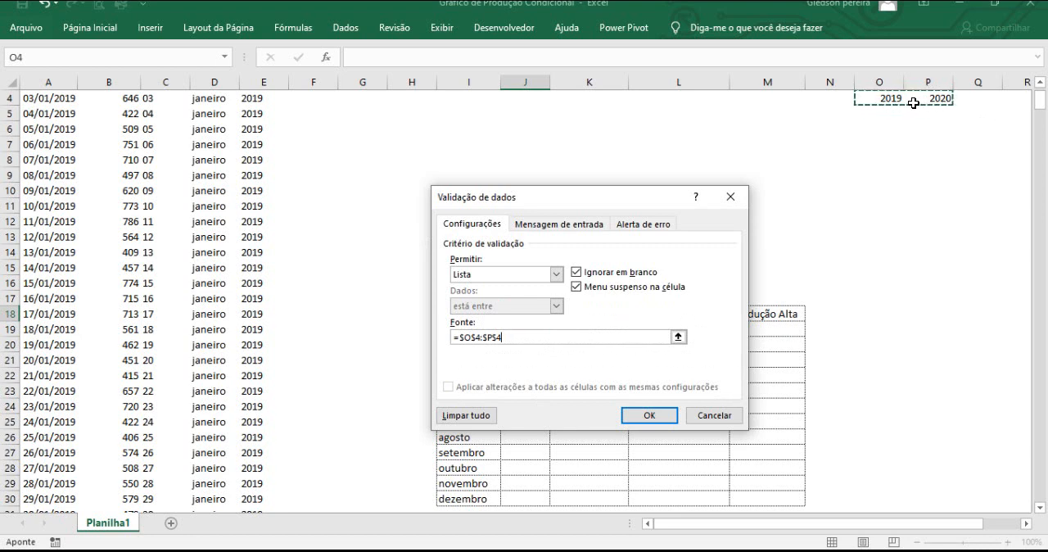
pyautogui.click(652, 415)
# Choose 2019 from the year list in J18 and check the janeiro total in J19.
pyautogui.click(556, 314)
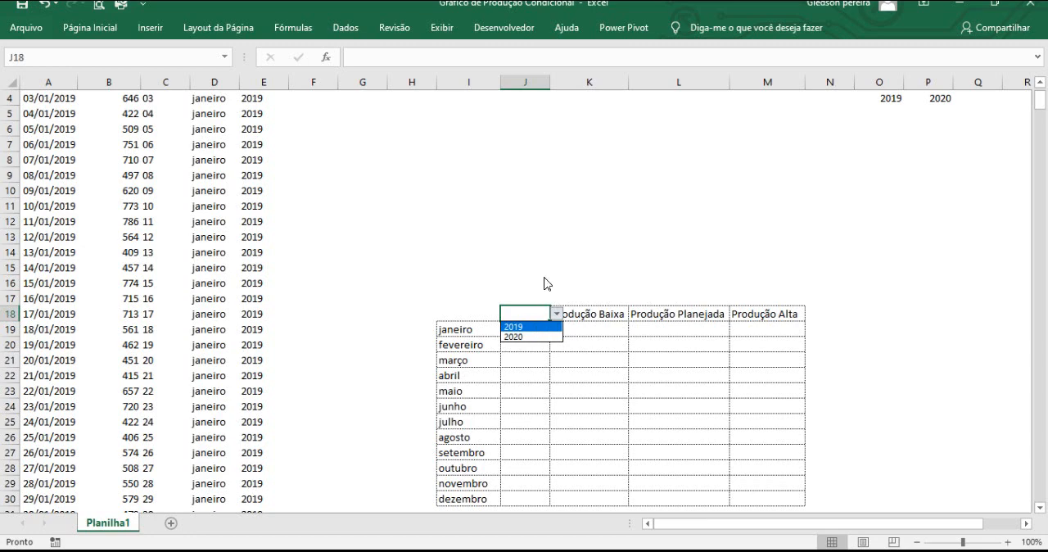
pyautogui.click(577, 305)
pyautogui.click(577, 305)
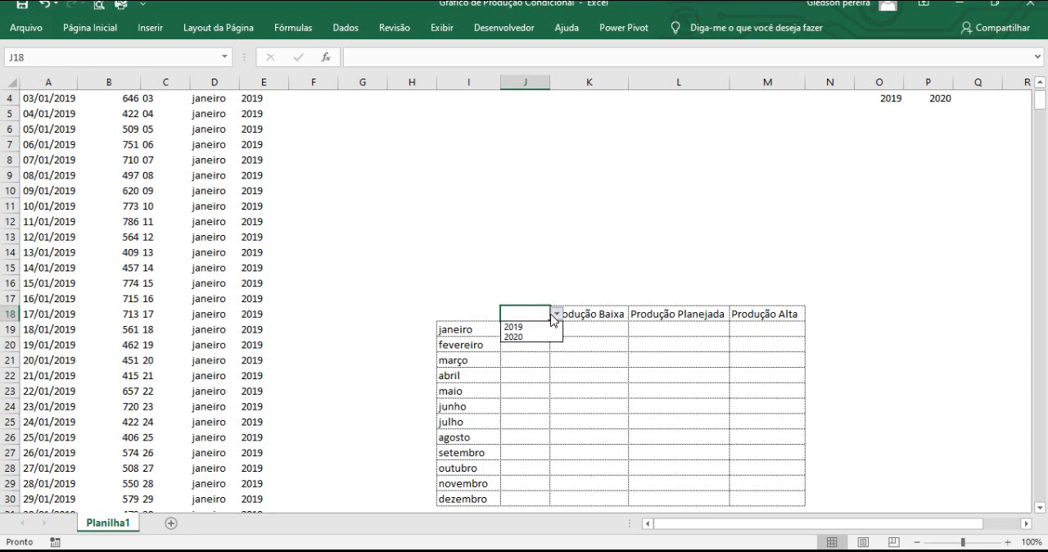
pyautogui.click(534, 327)
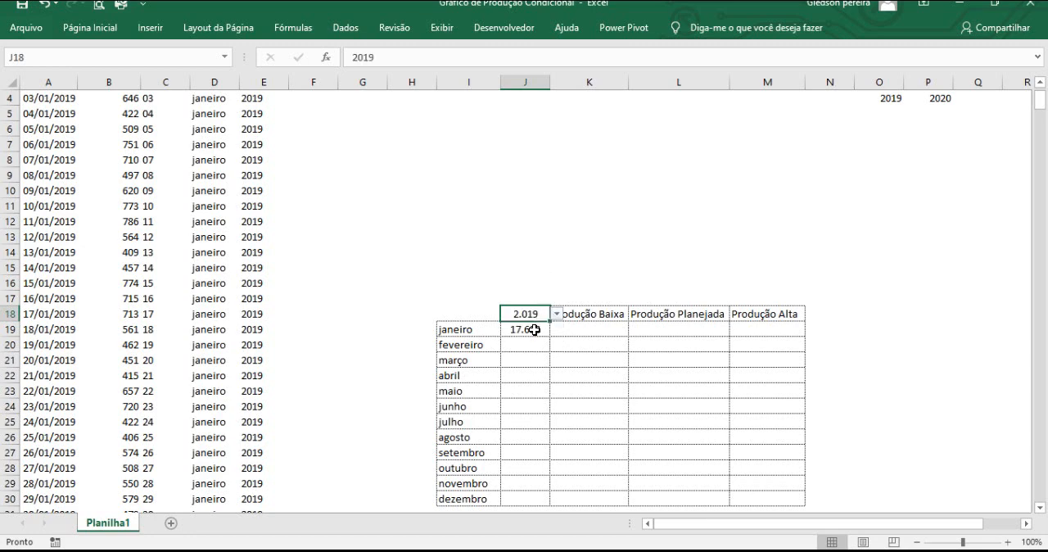
pyautogui.click(534, 329)
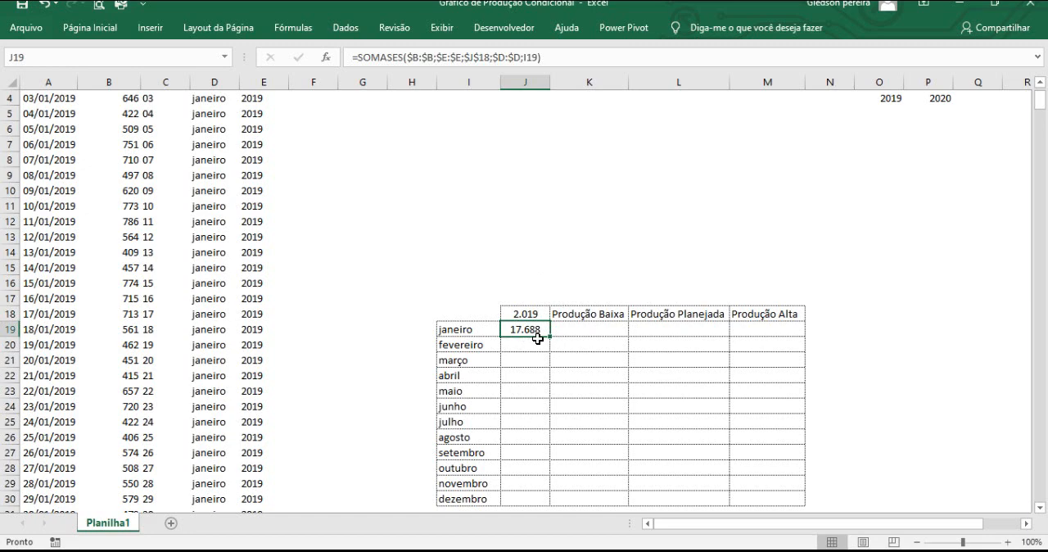
pyautogui.click(537, 288)
pyautogui.click(536, 332)
# Switch the year in J18 to 2020 using its validation list.
pyautogui.click(532, 313)
pyautogui.click(556, 315)
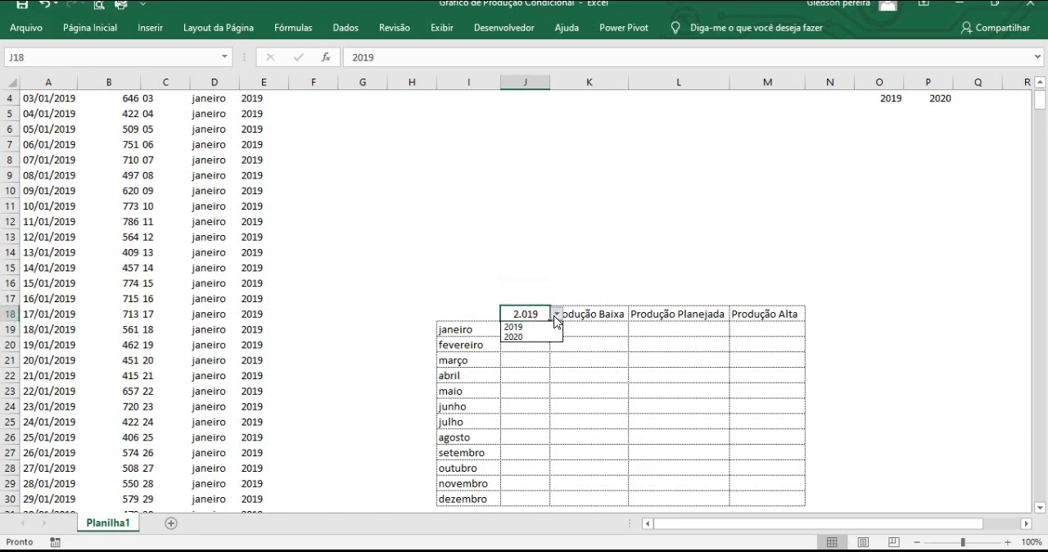
pyautogui.click(542, 337)
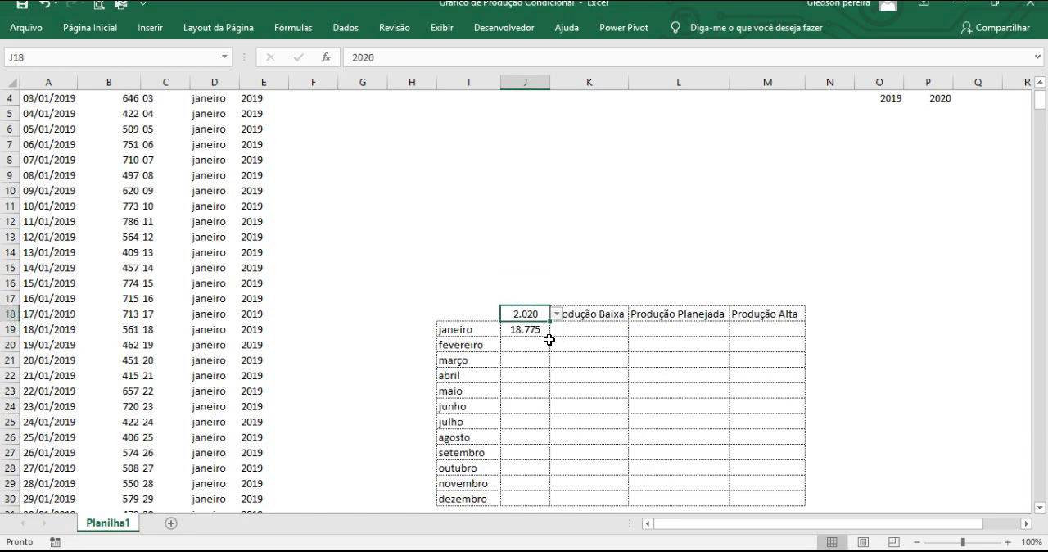
# Change the number format of the year cell J18 to Geral.
pyautogui.click(534, 270)
pyautogui.click(533, 310)
pyautogui.rightClick(527, 316)
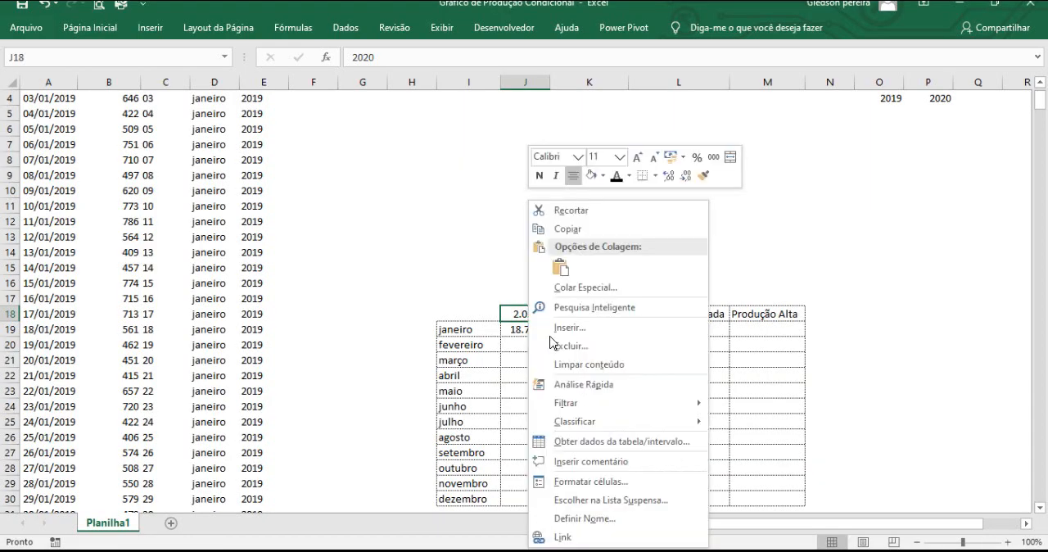
pyautogui.click(597, 481)
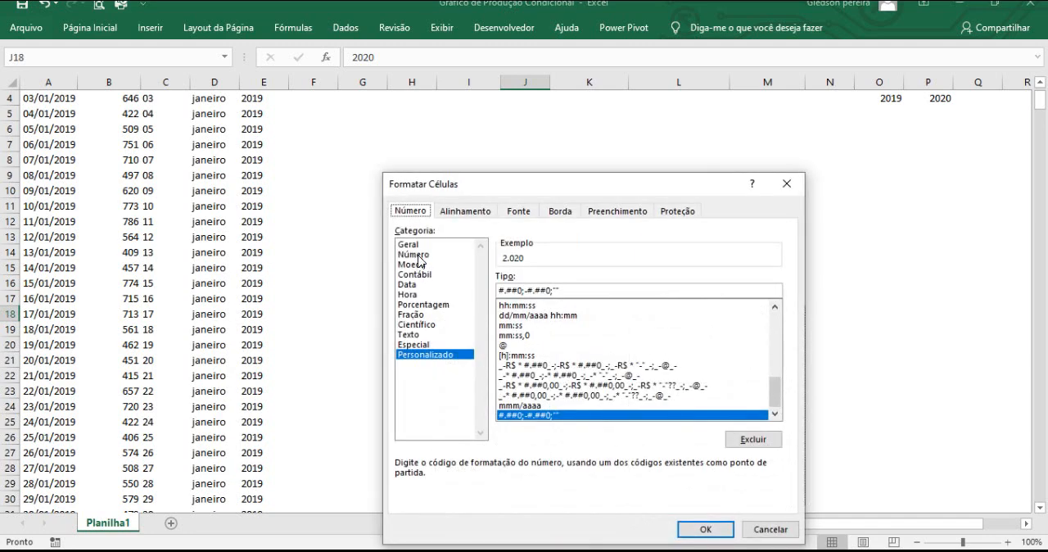
pyautogui.click(415, 255)
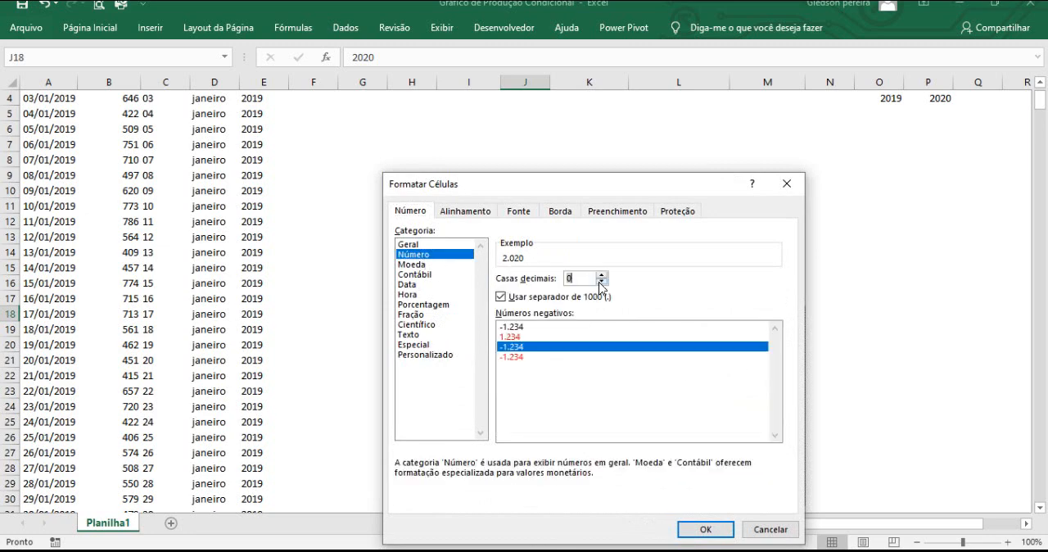
pyautogui.click(414, 244)
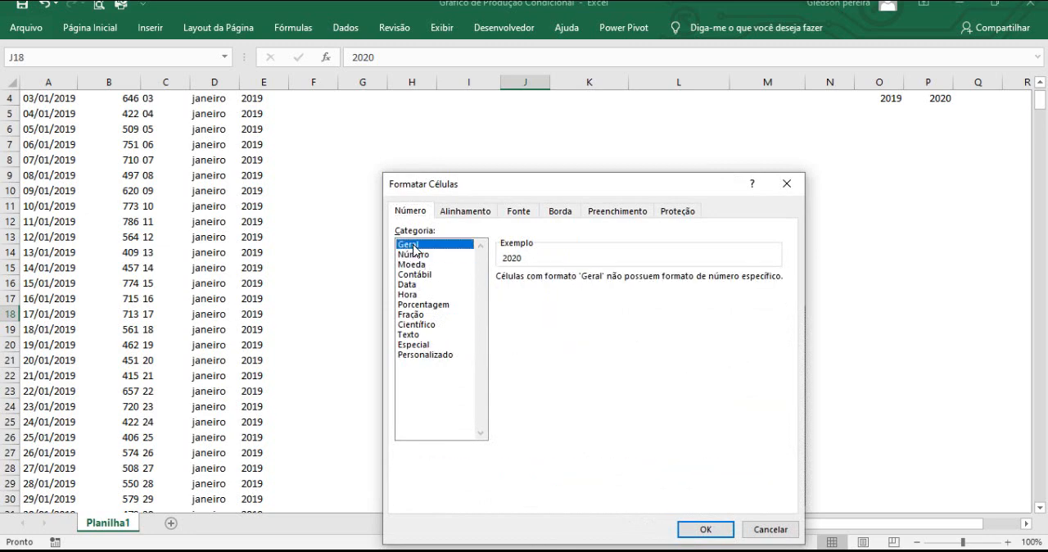
pyautogui.click(705, 530)
# Set the year in J18 to 2019 using its validation list.
pyautogui.click(553, 293)
pyautogui.click(537, 314)
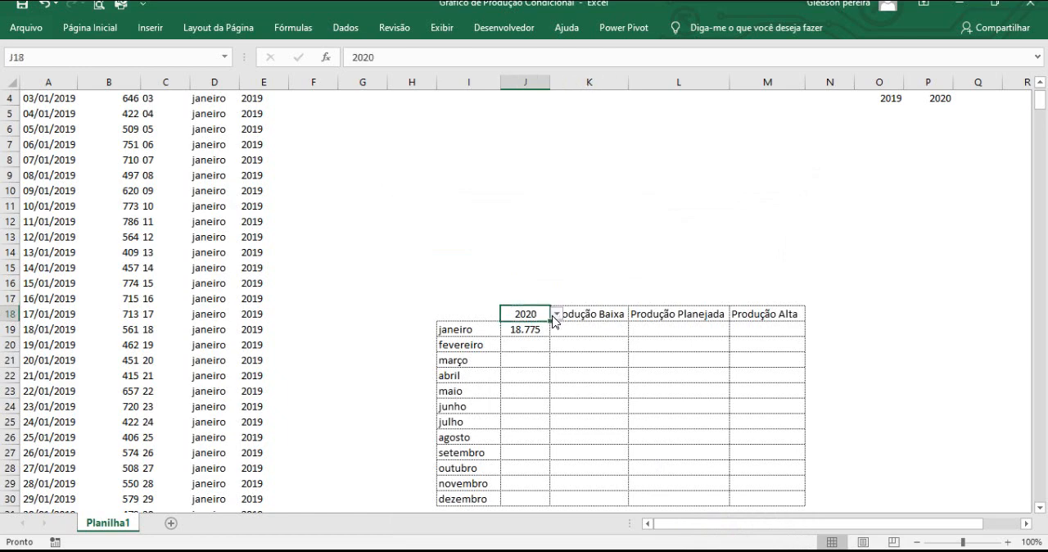
pyautogui.click(557, 314)
pyautogui.click(524, 329)
pyautogui.click(545, 289)
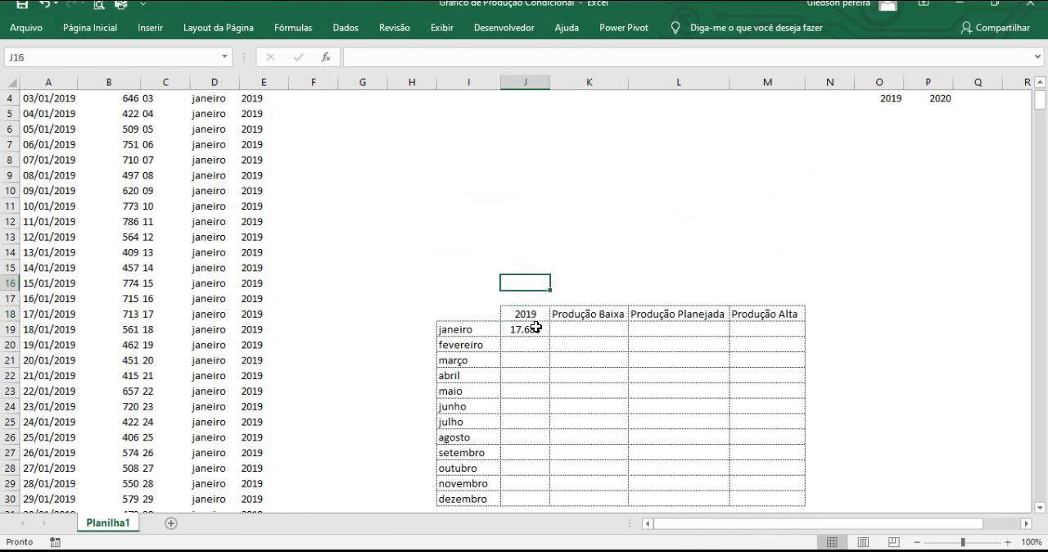
# Fill the SOMASES formula from J19 down to J30 for the months through dezembro.
pyautogui.click(537, 329)
pyautogui.scroll(-1, 545, 333)
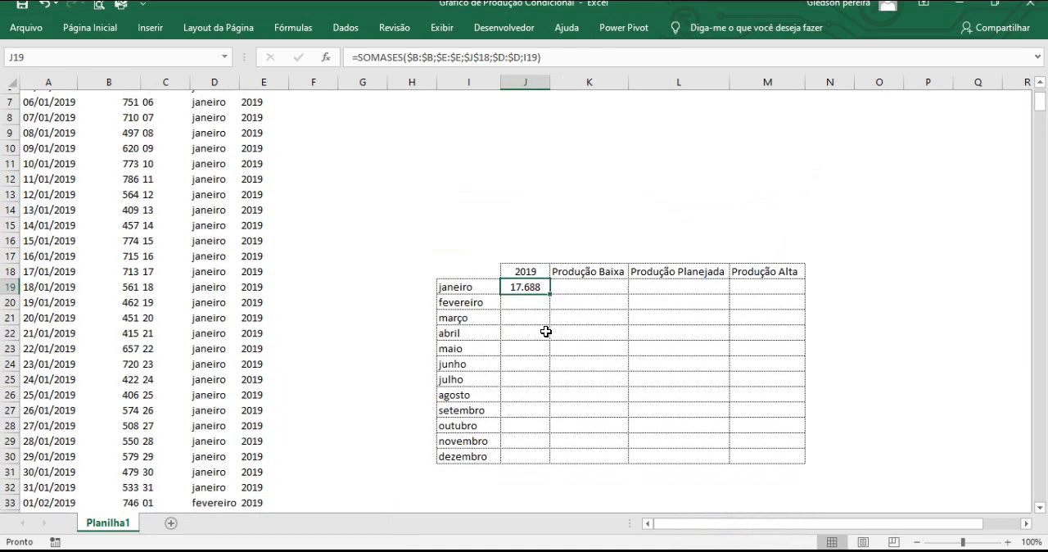
pyautogui.doubleClick(550, 290)
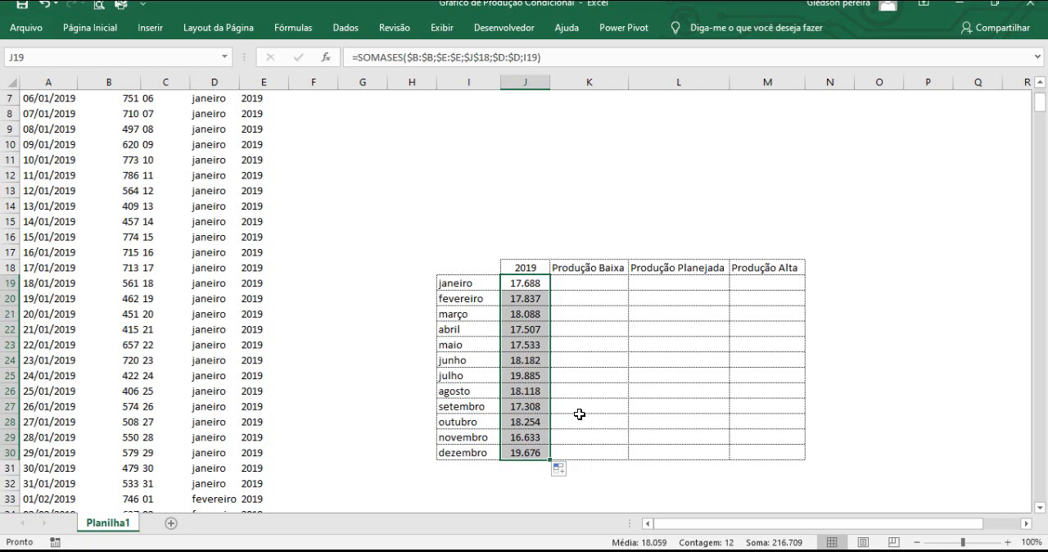
# Select 2020 as the year in J18 and check the monthly totals, including the agosto formula in J26.
pyautogui.click(528, 272)
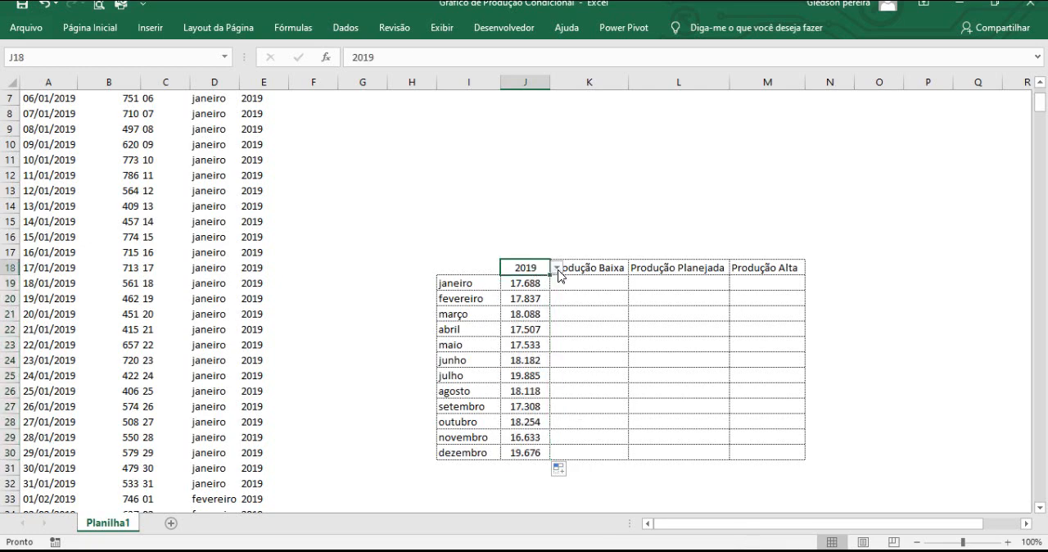
pyautogui.click(556, 267)
pyautogui.click(556, 293)
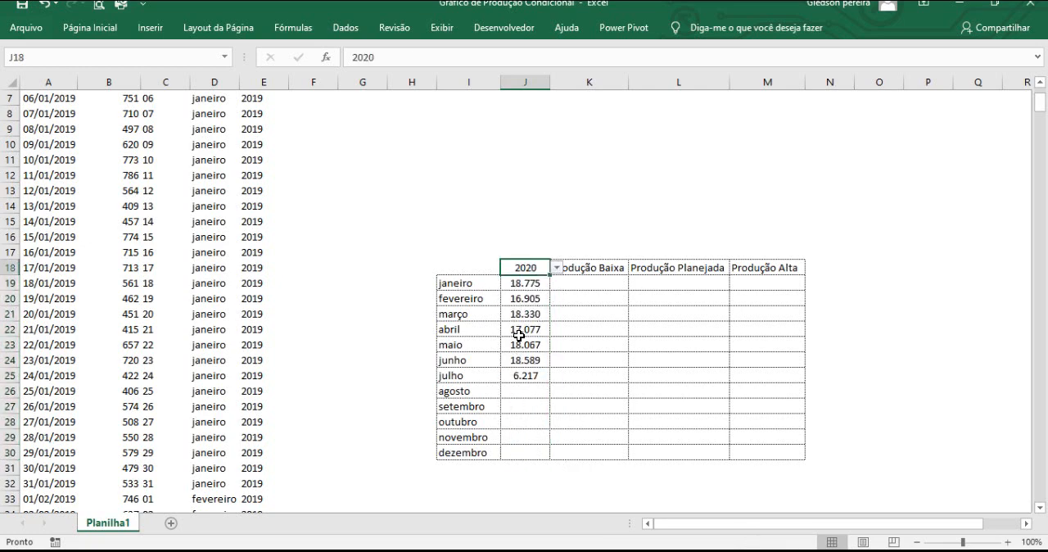
pyautogui.click(531, 390)
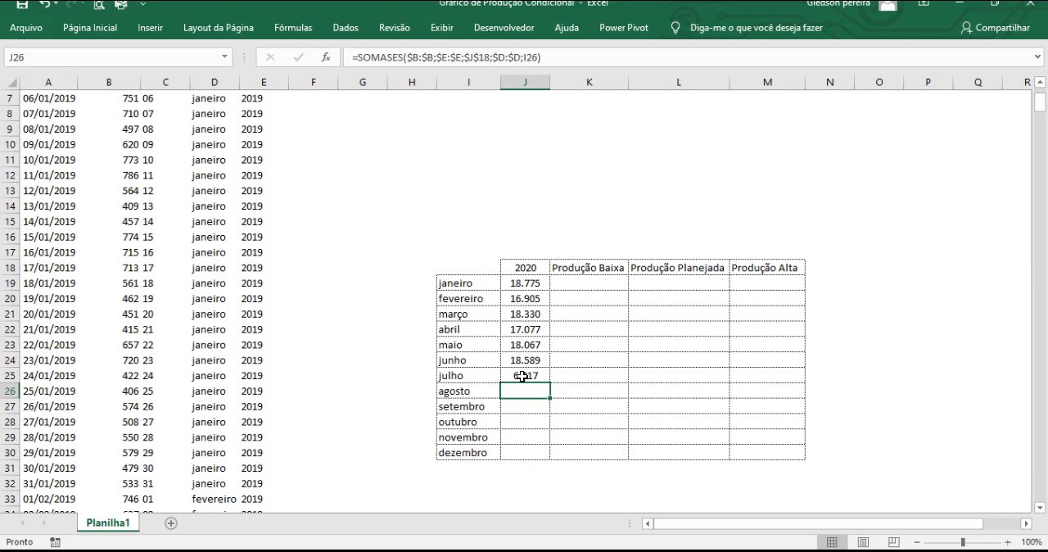
pyautogui.click(489, 209)
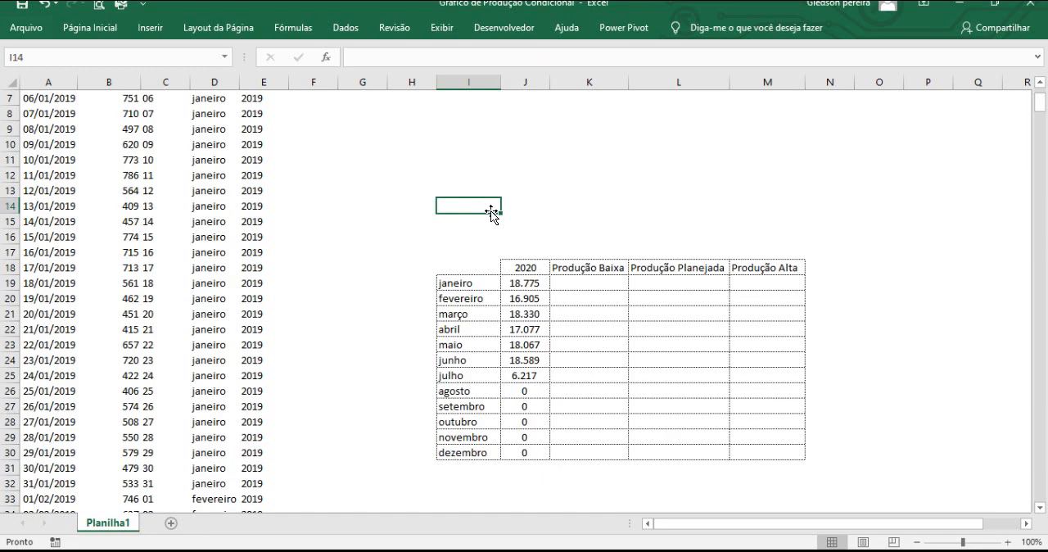
pyautogui.click(531, 391)
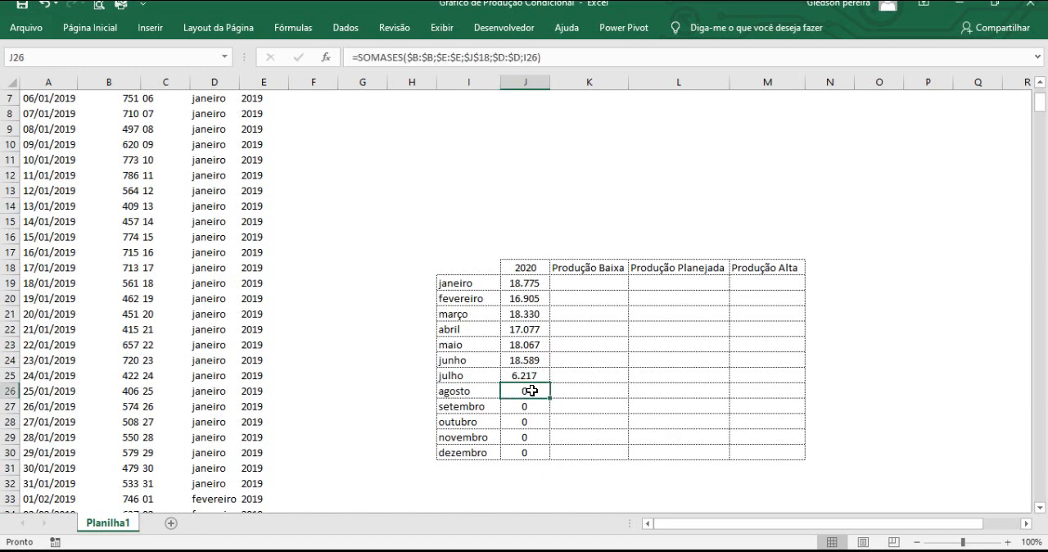
pyautogui.click(576, 357)
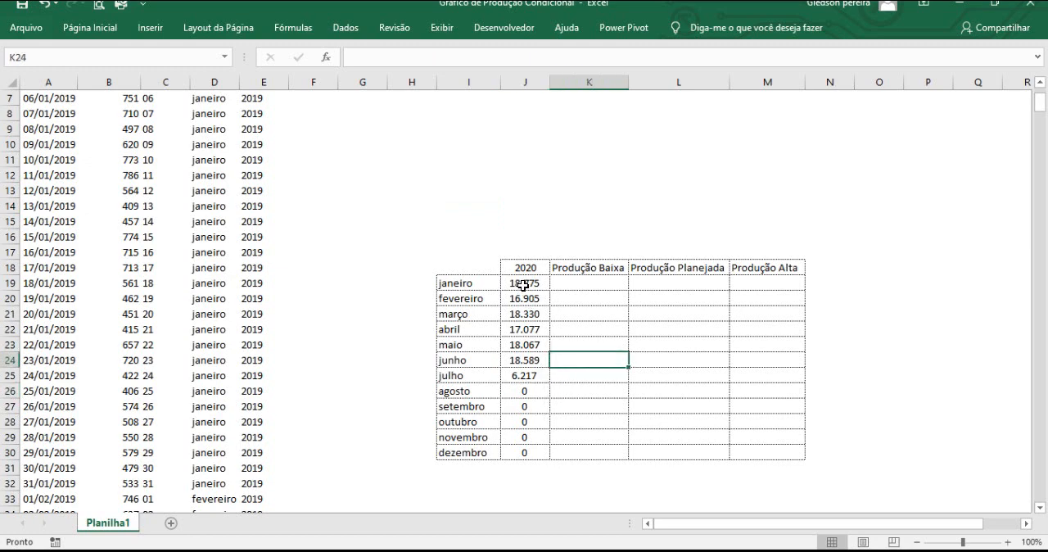
# Open the cell format settings for J19:M30 and choose the Personalizado number category.
pyautogui.moveTo(523, 284); pyautogui.dragTo(783, 450)
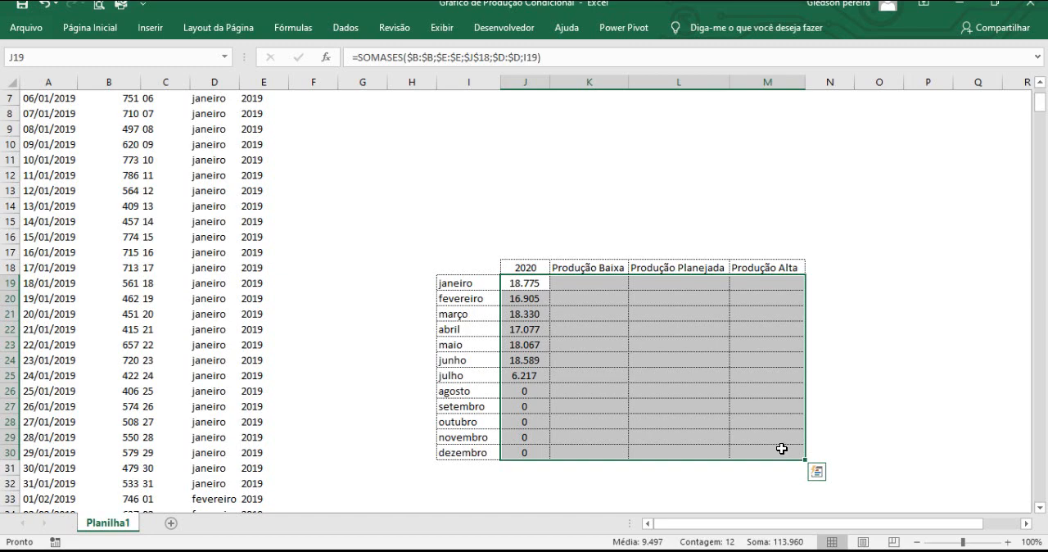
pyautogui.rightClick(588, 387)
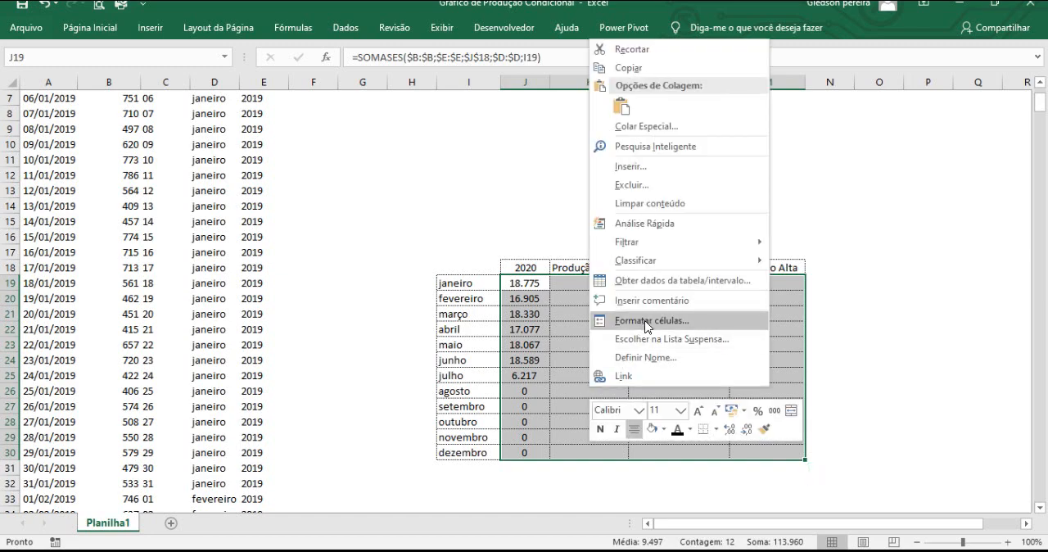
pyautogui.hotkey('ctrl', '1')
pyautogui.click(646, 322)
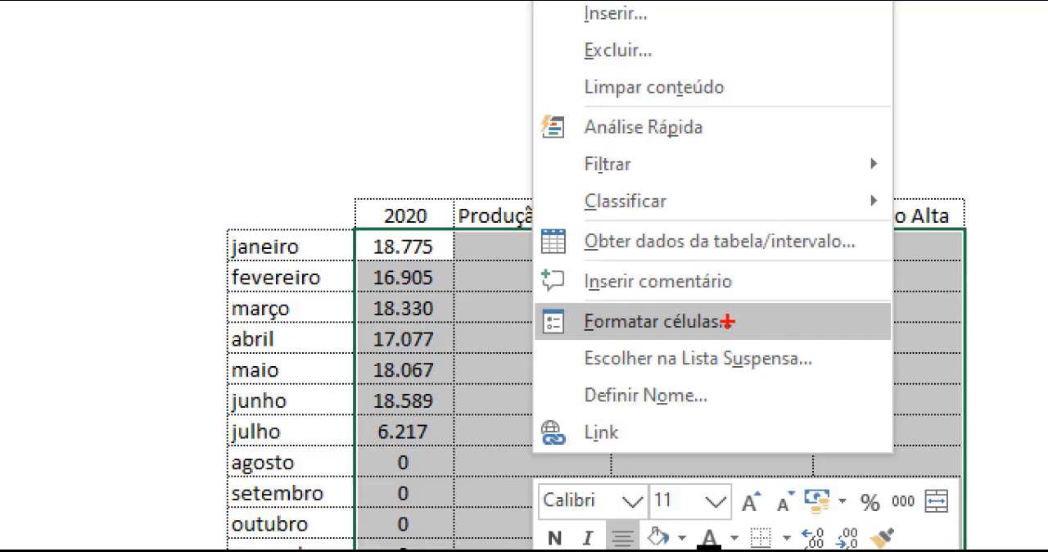
pyautogui.moveTo(727, 321)
pyautogui.mouseDown()
pyautogui.moveTo(845, 275)
pyautogui.moveTo(837, 271)
pyautogui.mouseUp()
pyautogui.press('Escape')
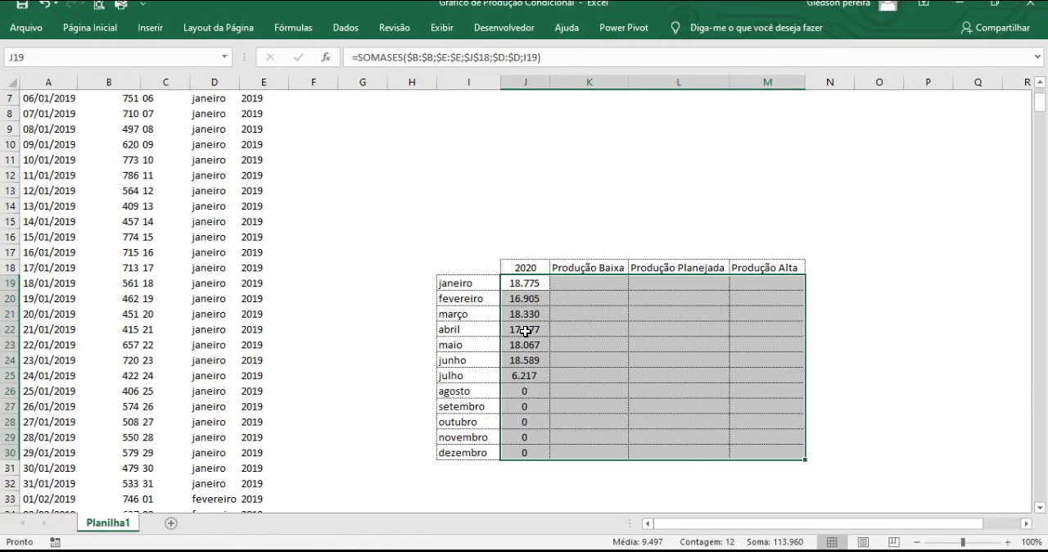
pyautogui.rightClick(577, 326)
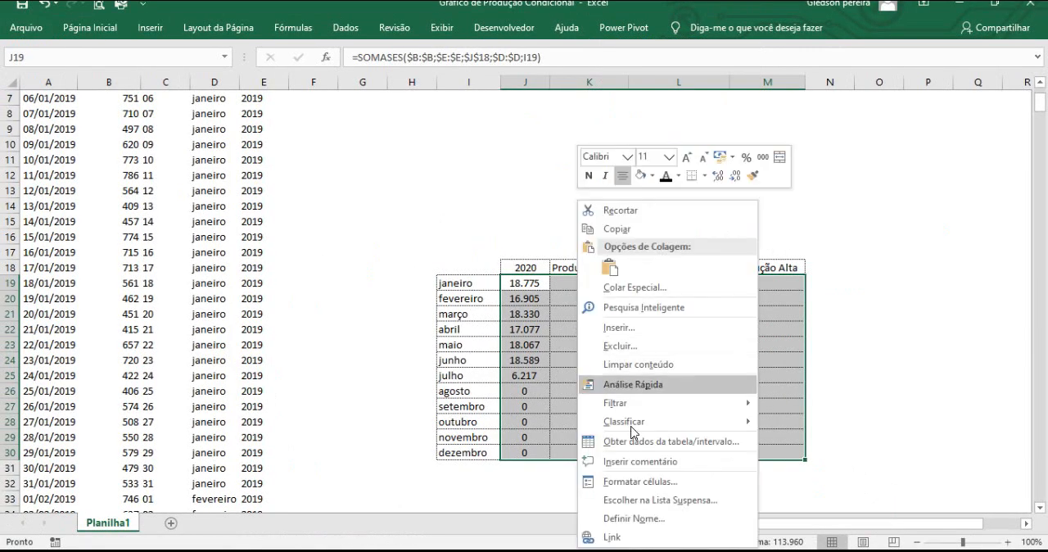
pyautogui.click(633, 483)
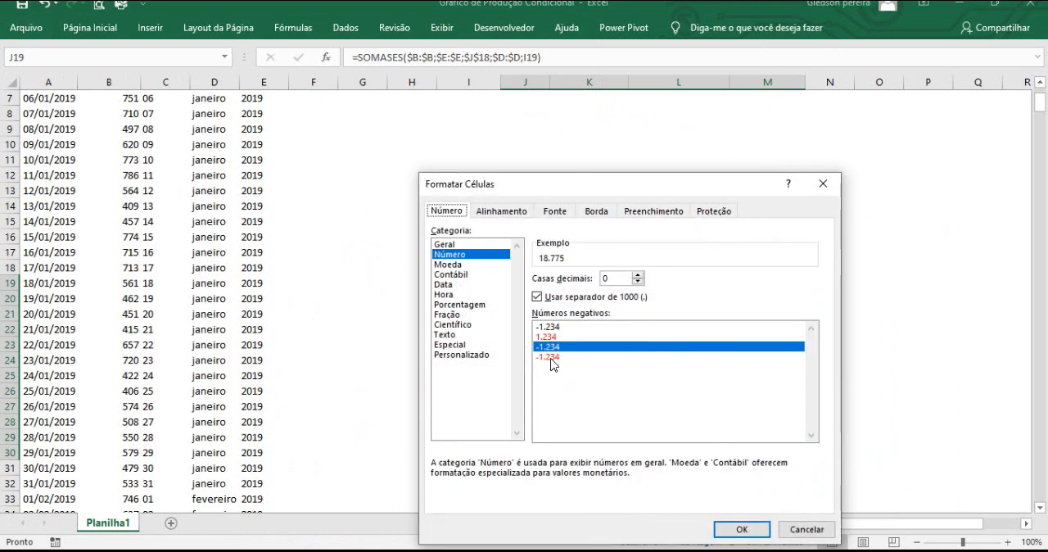
pyautogui.moveTo(513, 189); pyautogui.dragTo(677, 124)
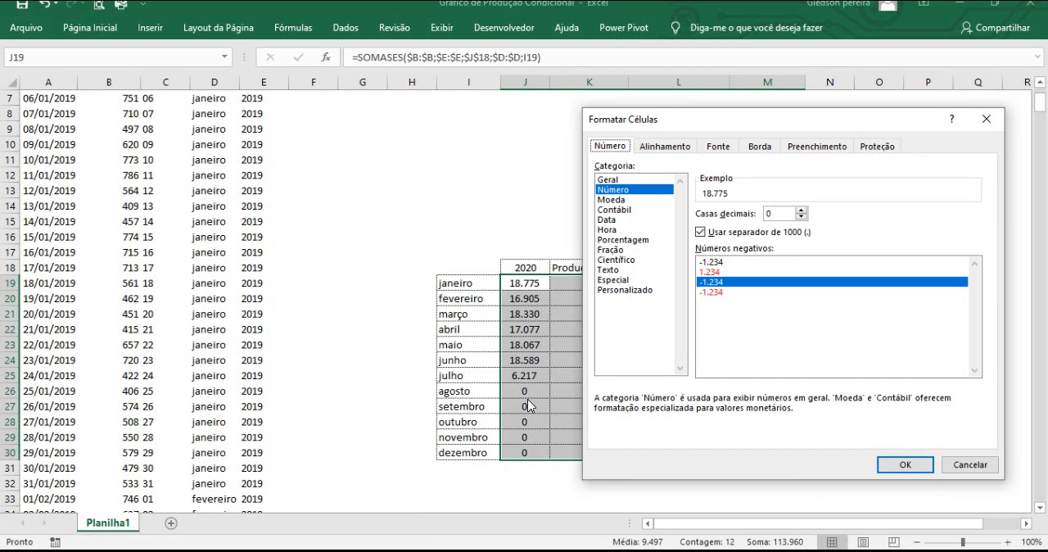
pyautogui.click(618, 292)
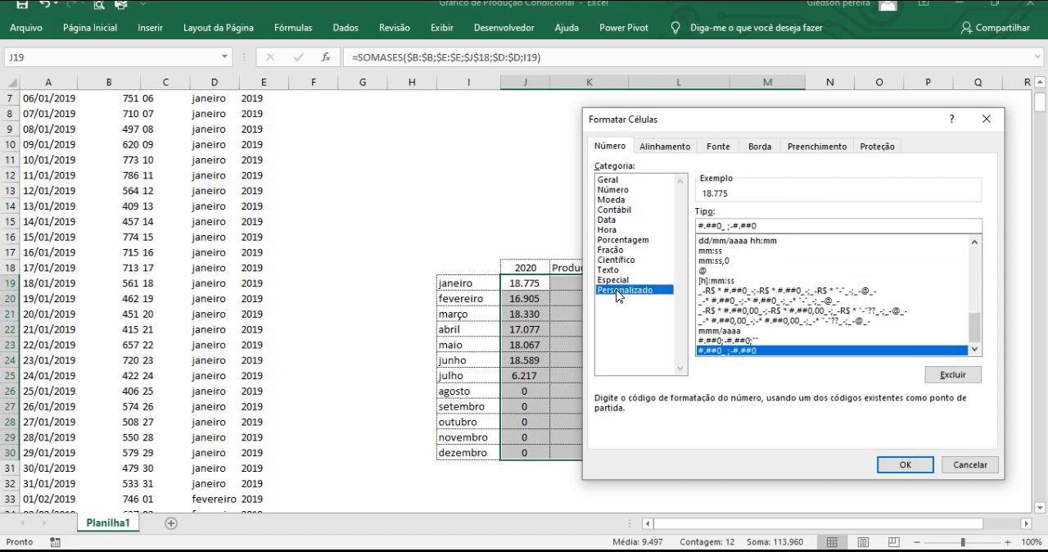
pyautogui.hotkey('ctrl', '1')
pyautogui.click(619, 291)
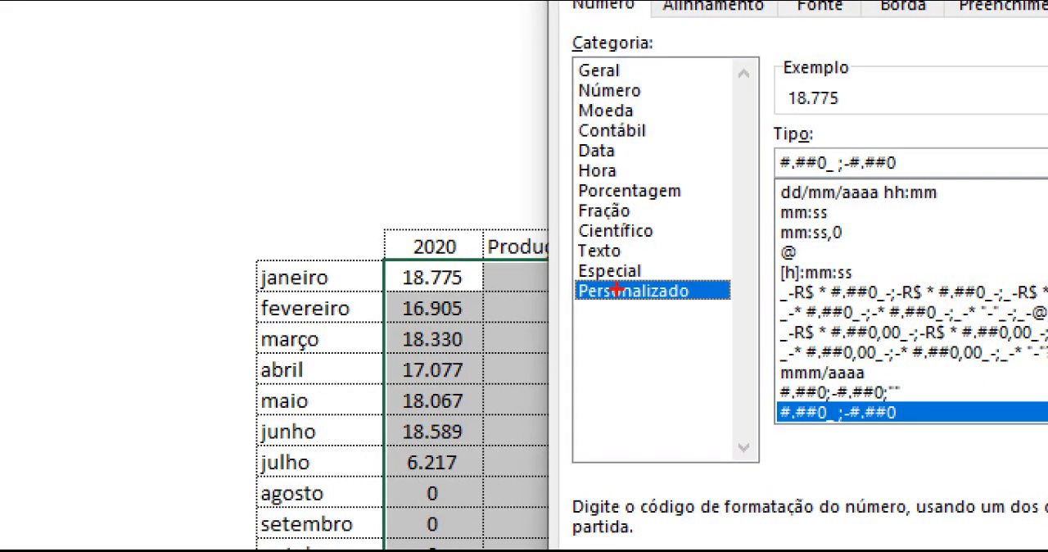
pyautogui.moveTo(565, 298); pyautogui.dragTo(501, 335)
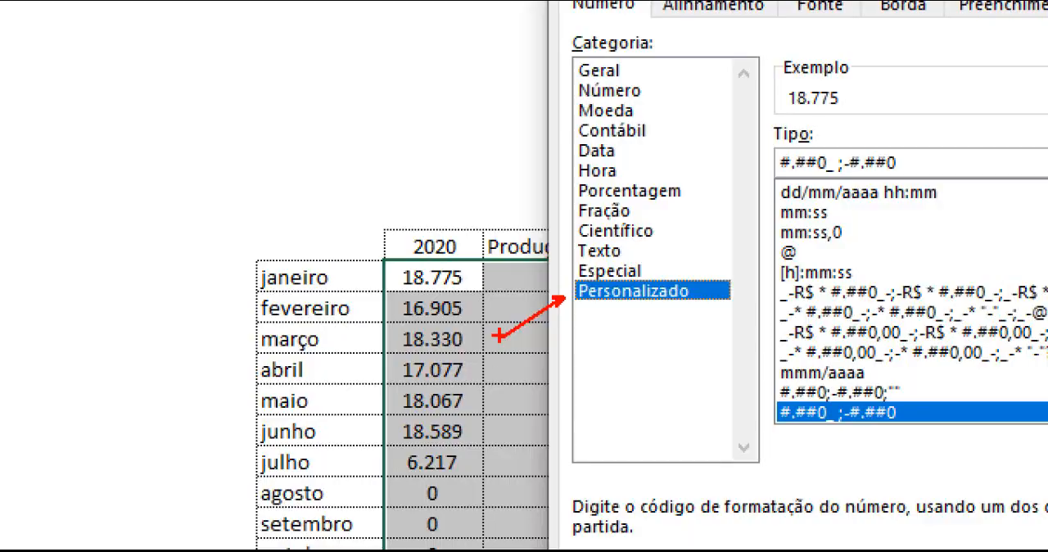
pyautogui.press('Escape')
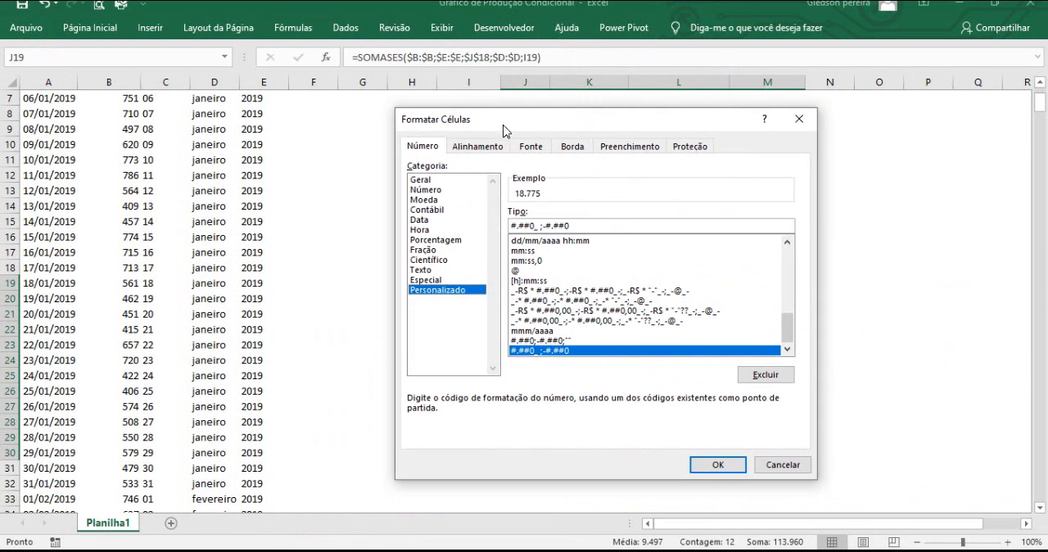
# Apply the custom number format #.##0;-#.##0;"" to J19:M30 so that zero values are hidden.
pyautogui.moveTo(786, 332); pyautogui.dragTo(790, 262)
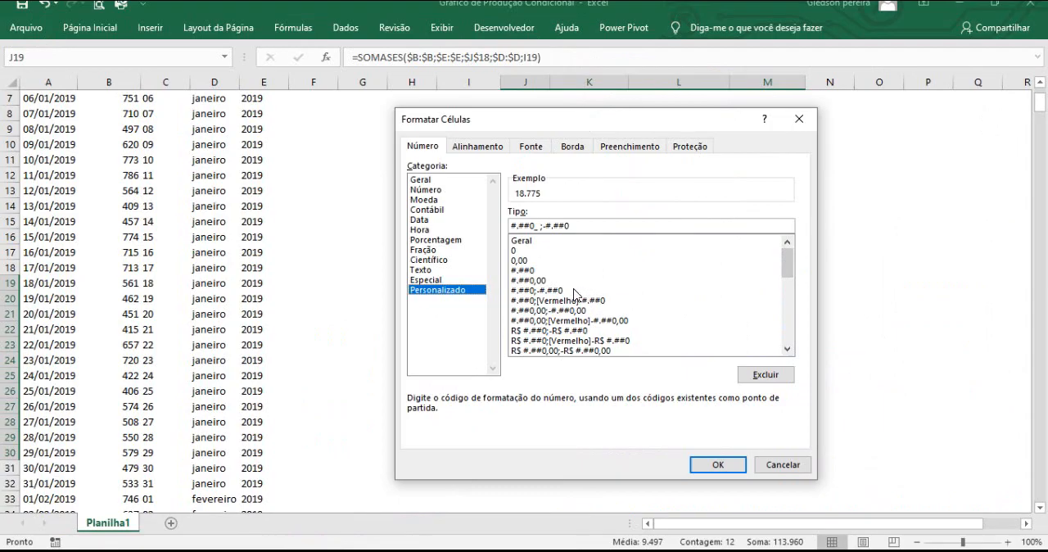
pyautogui.hotkey('ctrl', '1')
pyautogui.moveTo(562, 289); pyautogui.dragTo(613, 268)
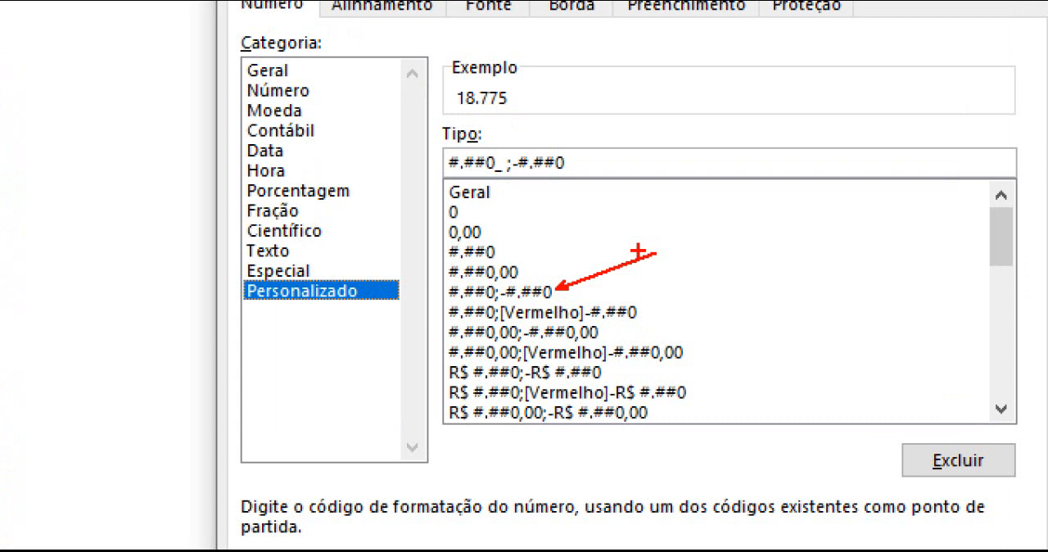
pyautogui.press('Escape')
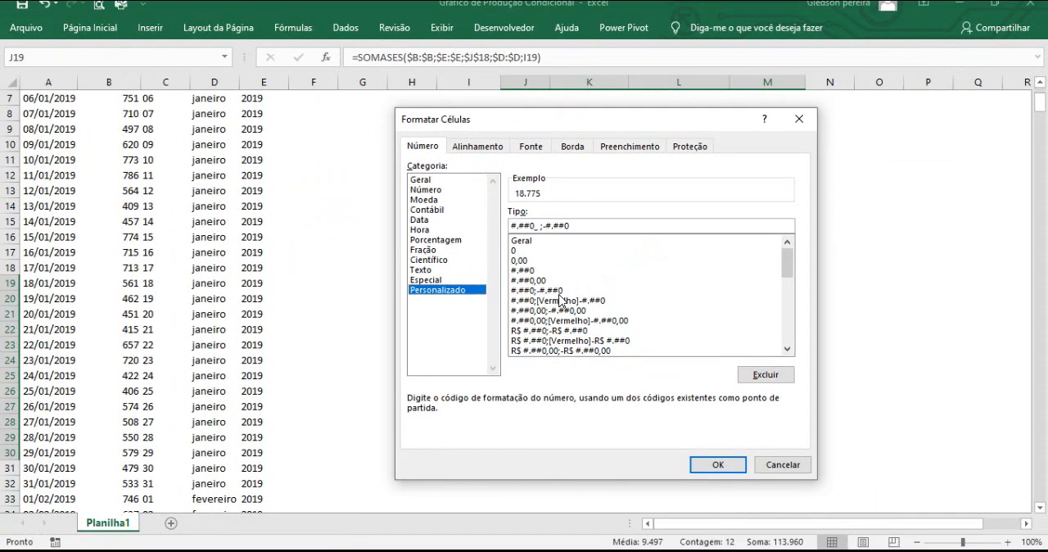
pyautogui.click(558, 293)
pyautogui.click(571, 230)
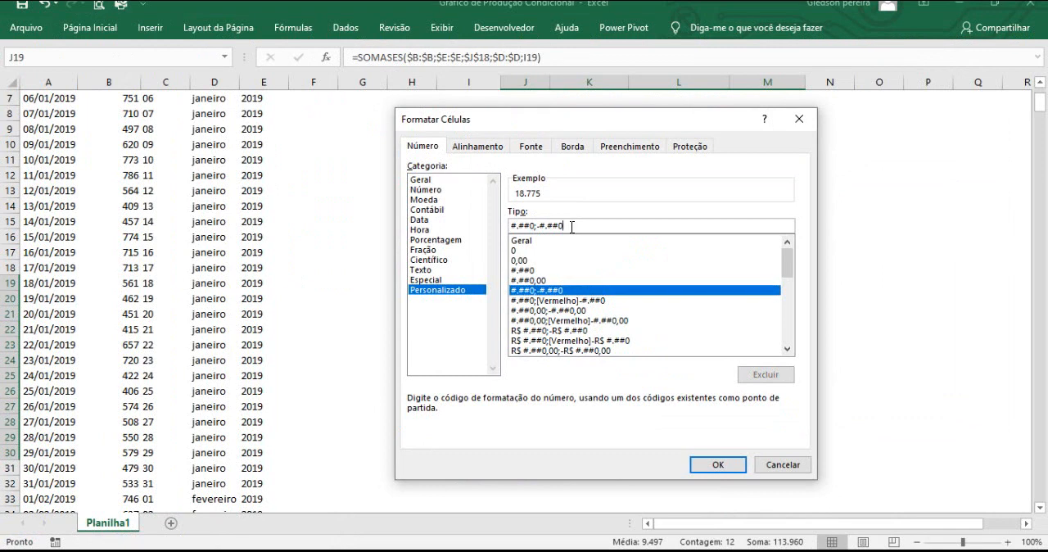
pyautogui.write(';')
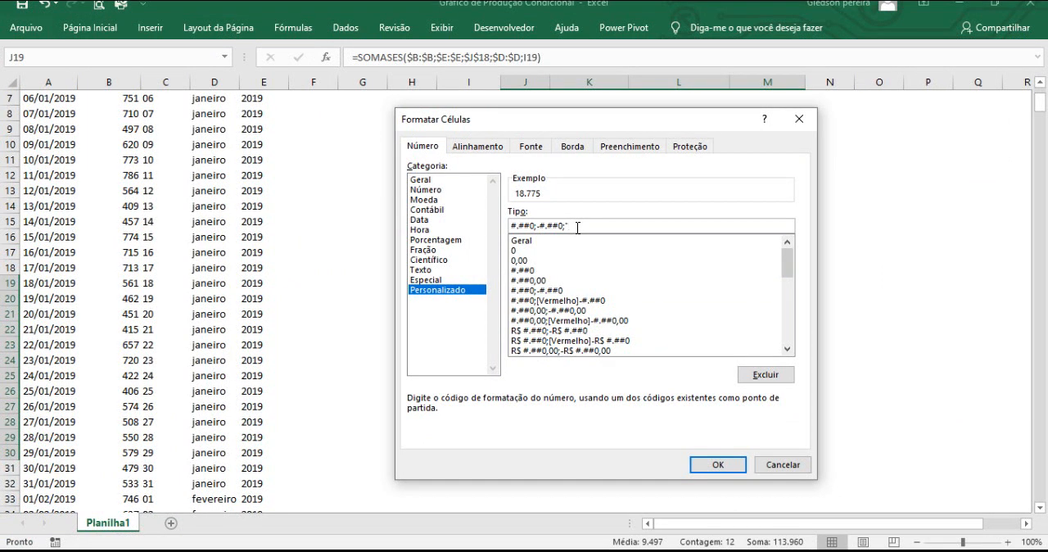
pyautogui.hotkey('ctrl', '1')
pyautogui.click(577, 227)
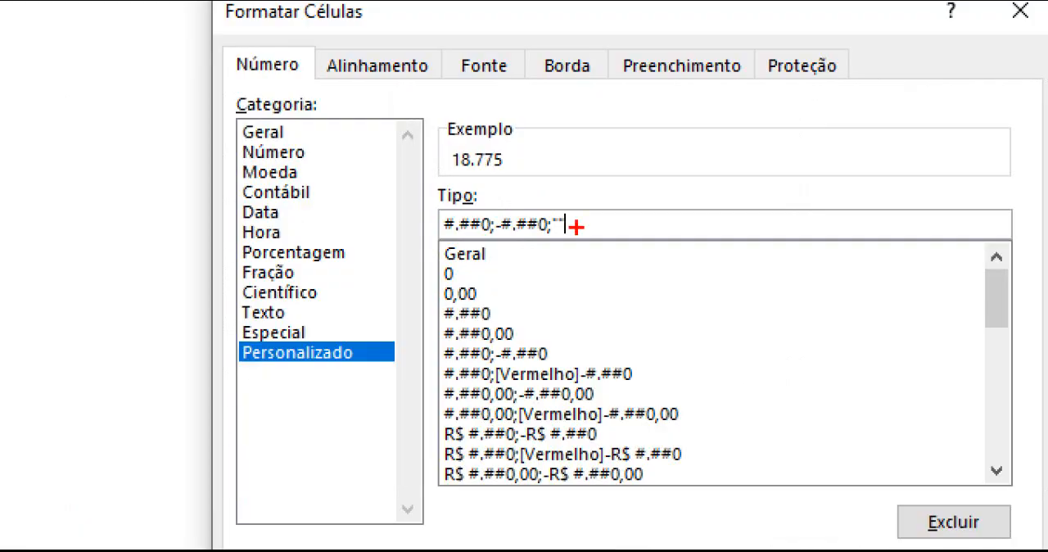
pyautogui.moveTo(563, 210); pyautogui.dragTo(658, 176)
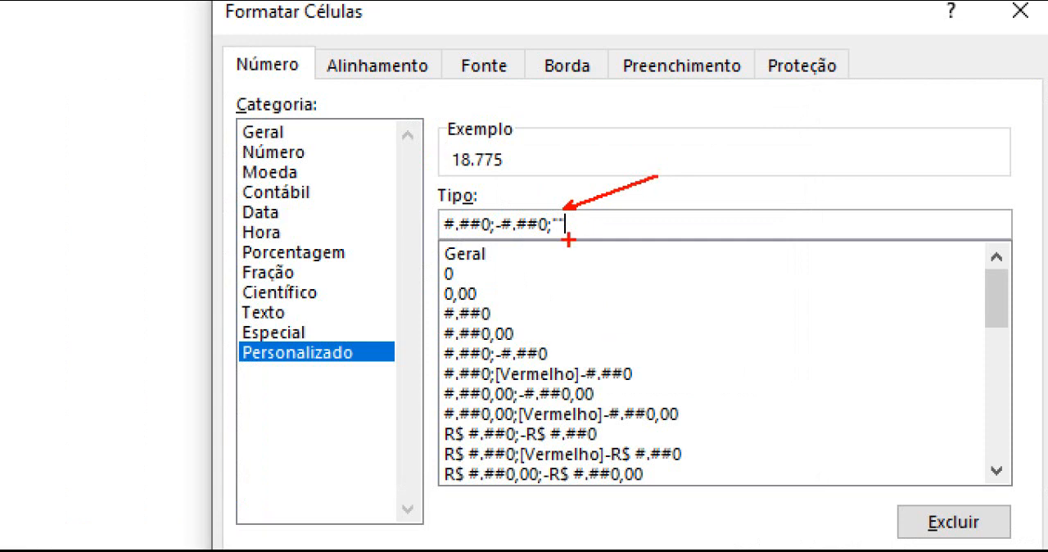
pyautogui.press('Escape')
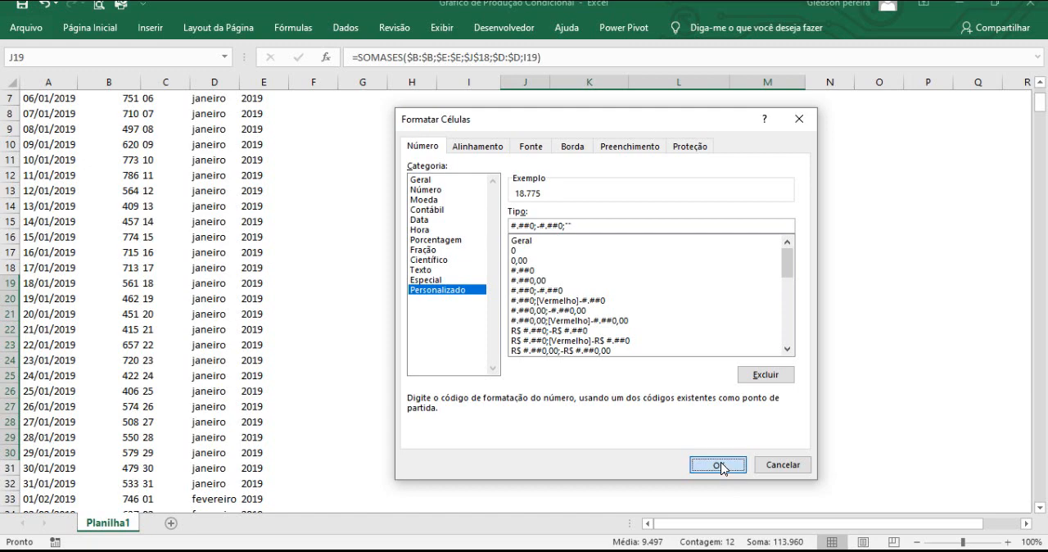
pyautogui.click(723, 528)
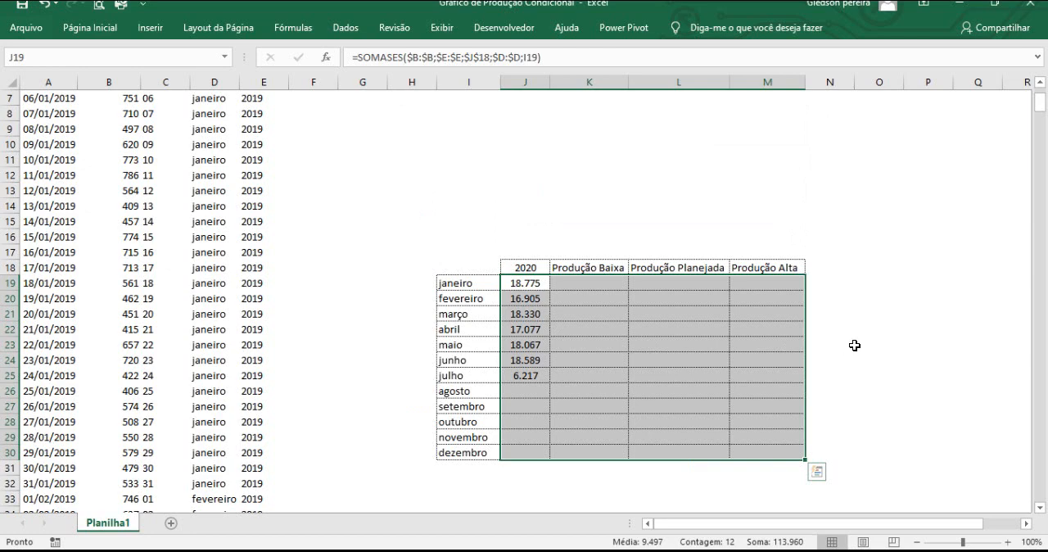
pyautogui.click(862, 345)
# Enter the Produção Baixa formula =SE(J19<17000;J19;0) in K19 for janeiro and check it against the monthly total in J19.
pyautogui.click(576, 282)
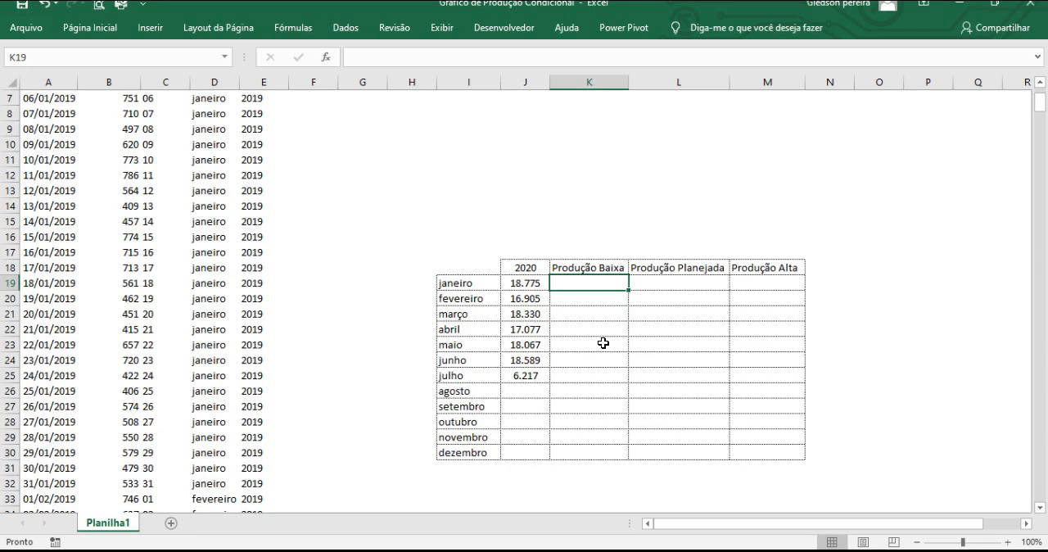
pyautogui.write('=')
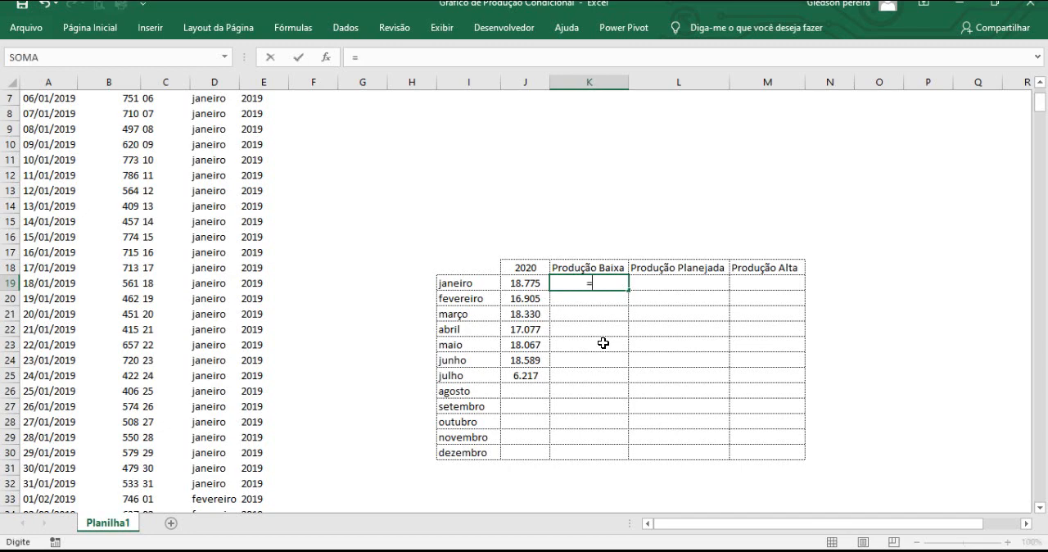
pyautogui.write('se(')
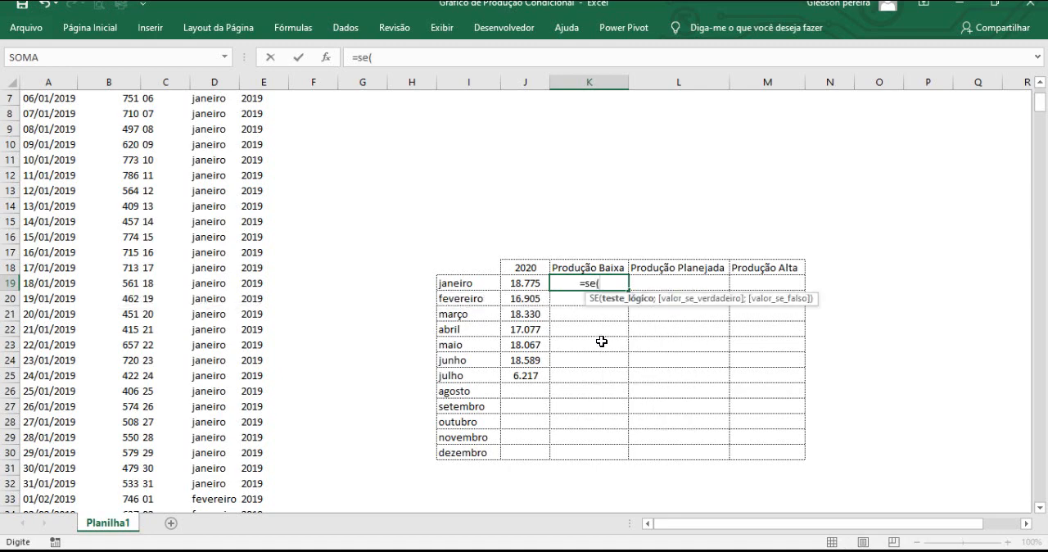
pyautogui.click(523, 284)
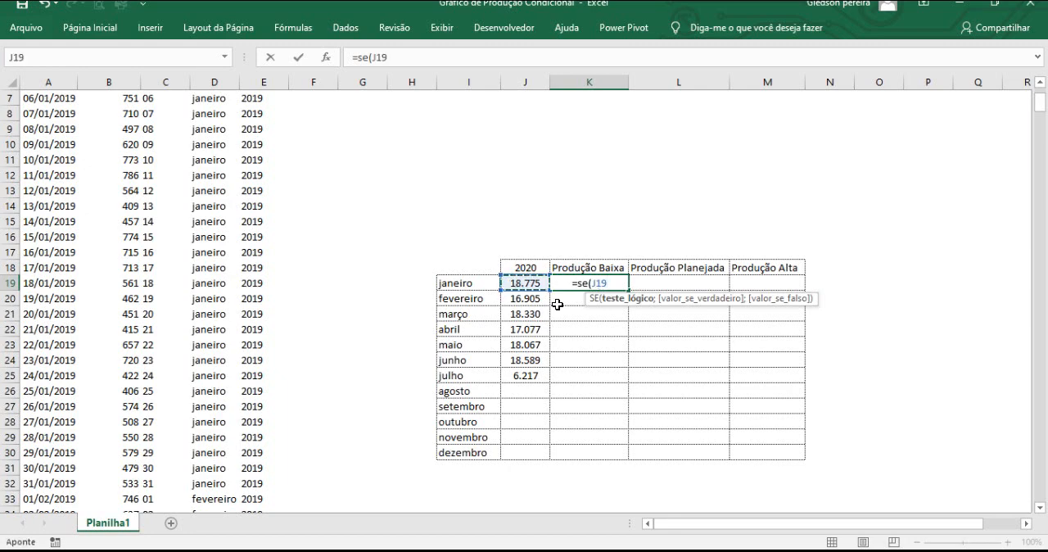
pyautogui.write('<')
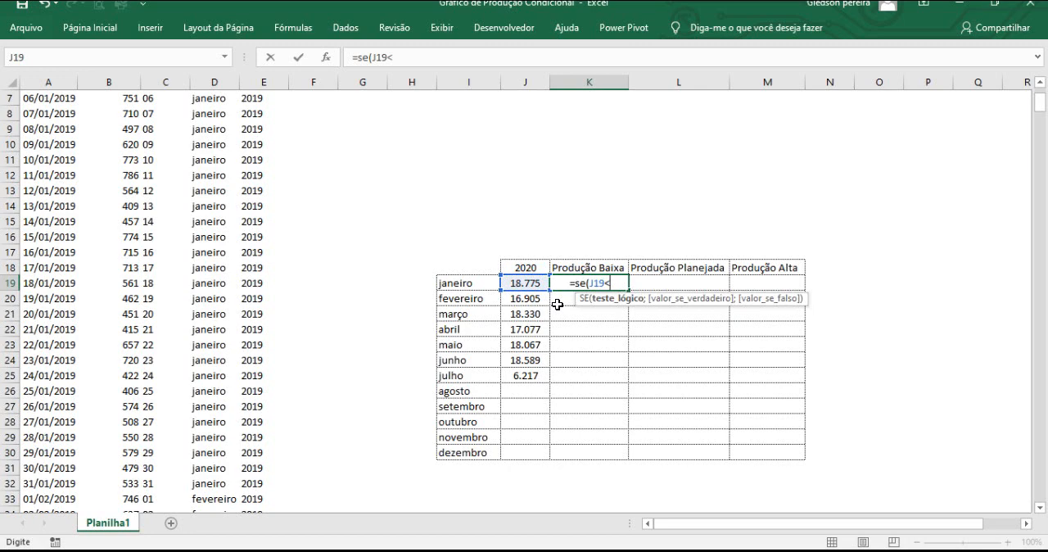
pyautogui.write('17000')
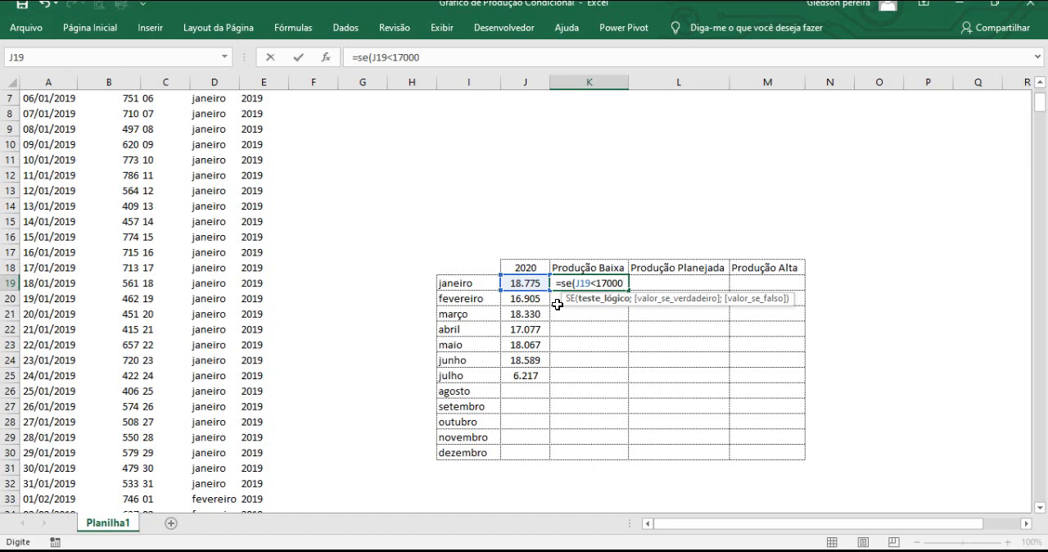
pyautogui.write(';')
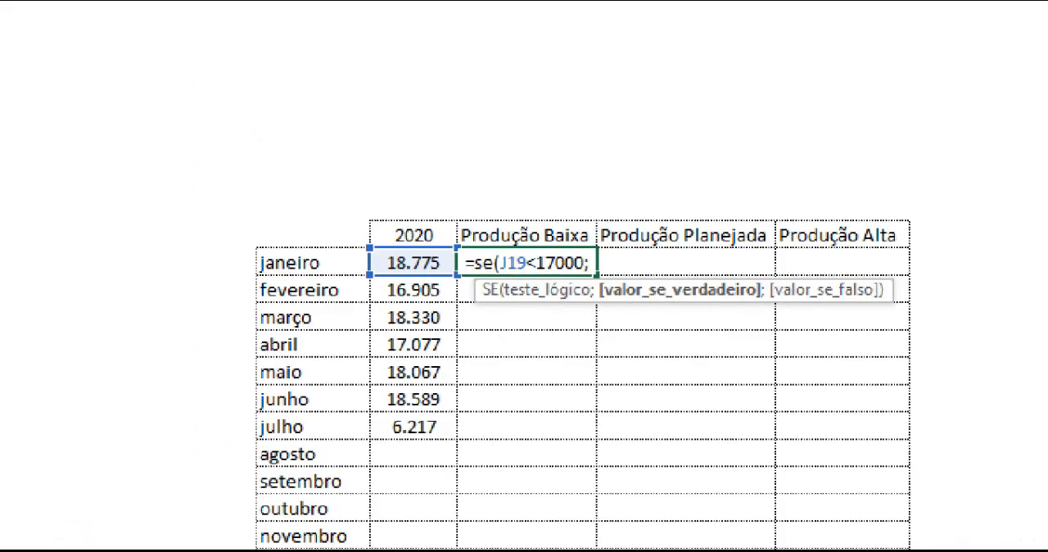
pyautogui.moveTo(689, 306); pyautogui.dragTo(709, 355)
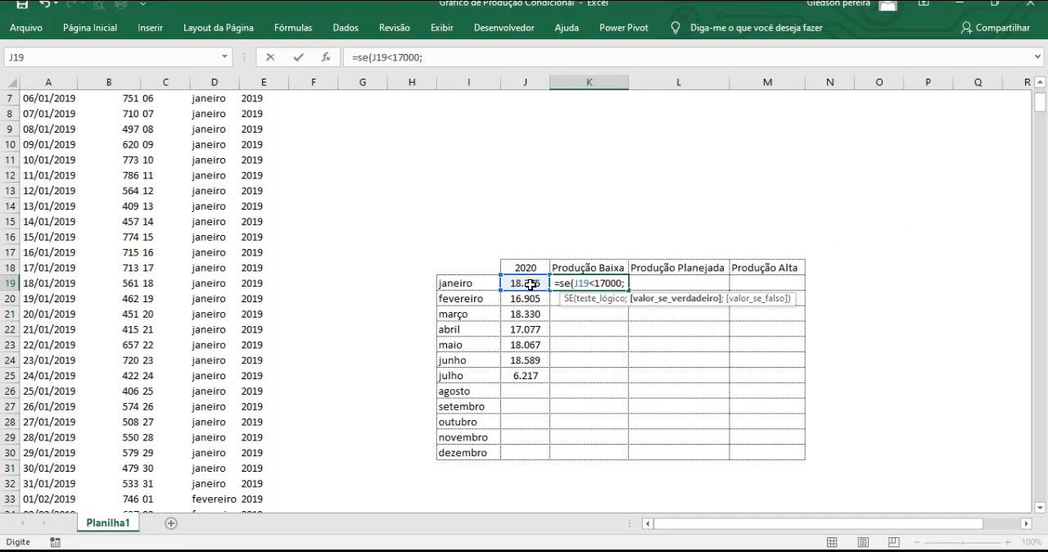
pyautogui.click(531, 283)
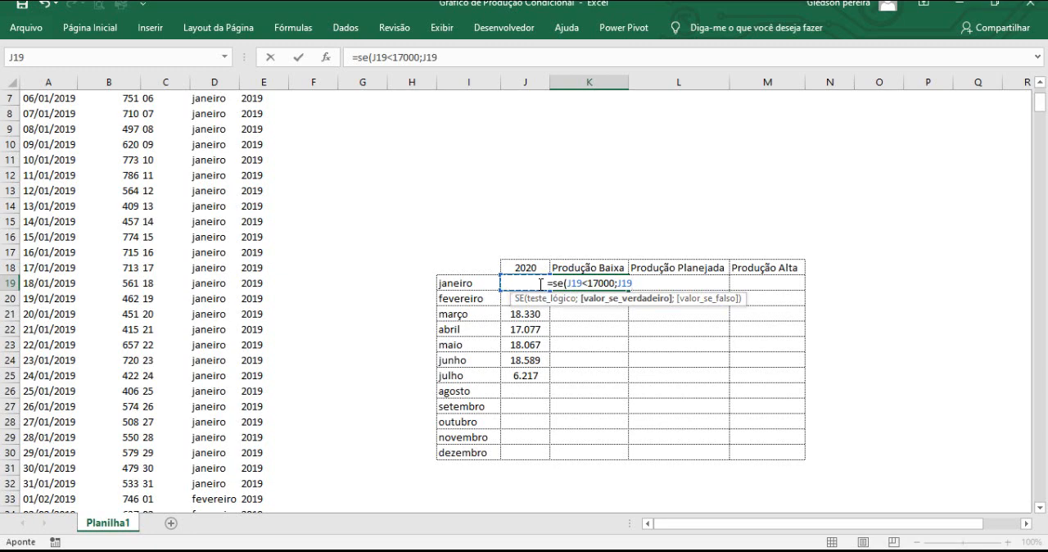
pyautogui.write(';')
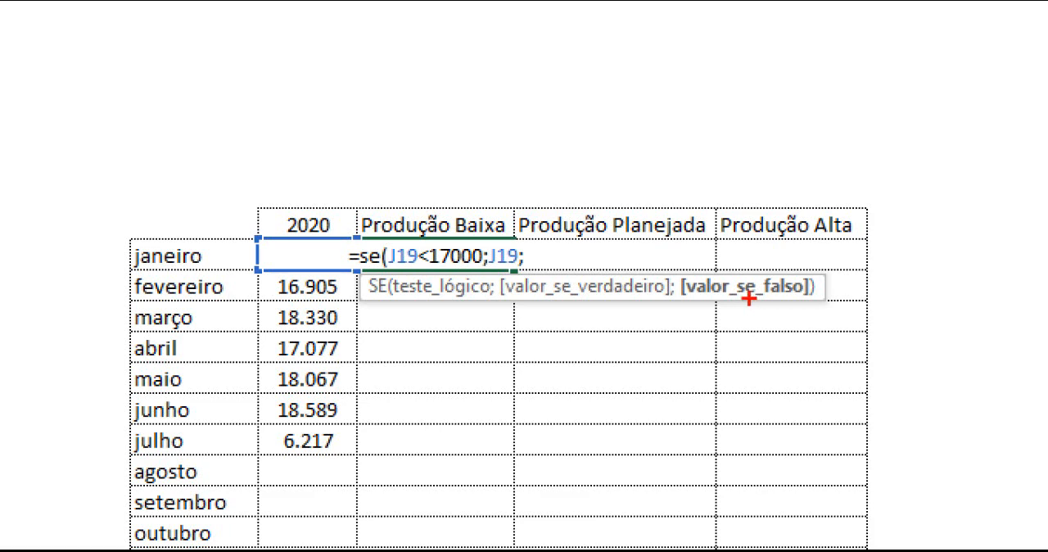
pyautogui.moveTo(749, 300); pyautogui.dragTo(768, 332)
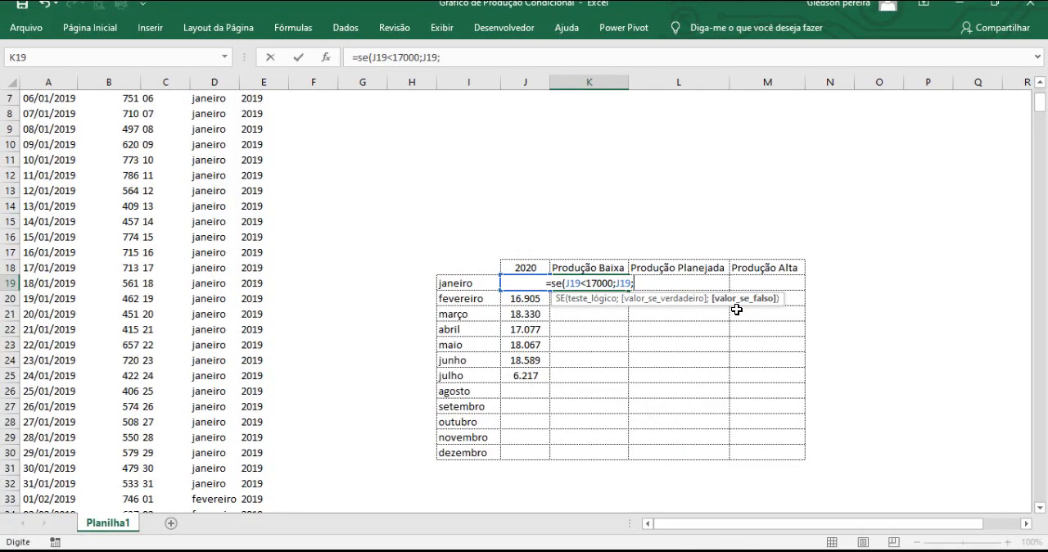
pyautogui.write('0')
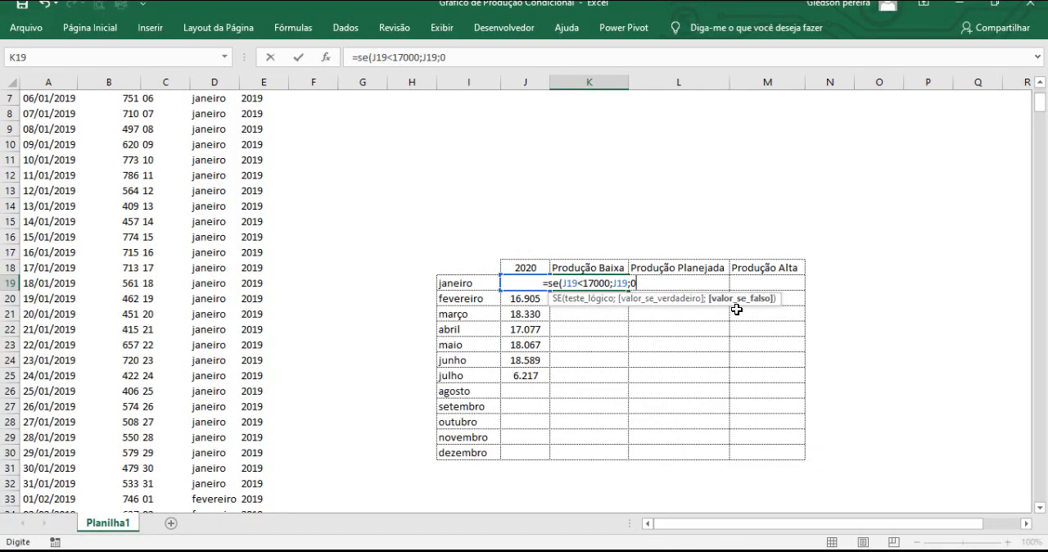
pyautogui.write(')')
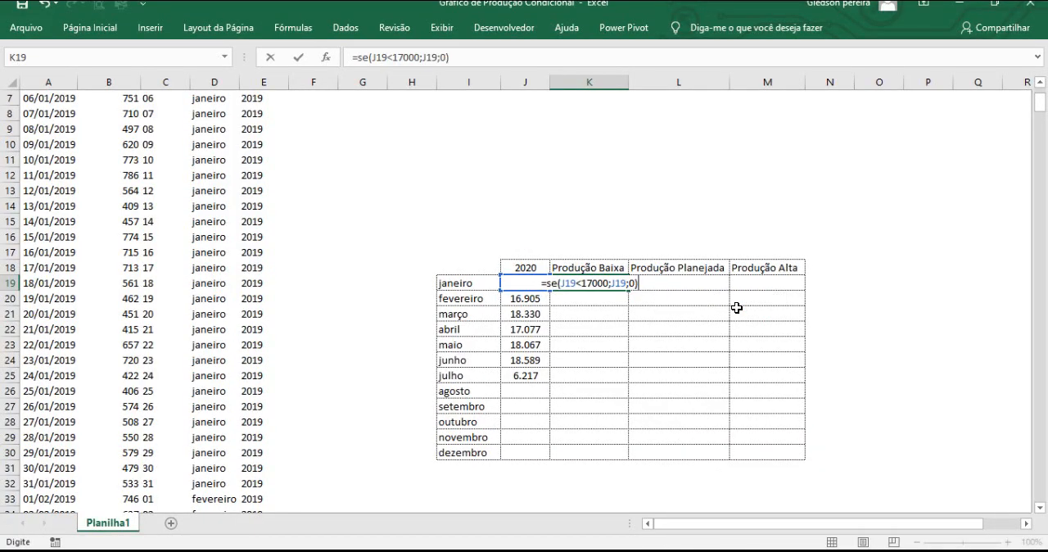
pyautogui.press('Return')
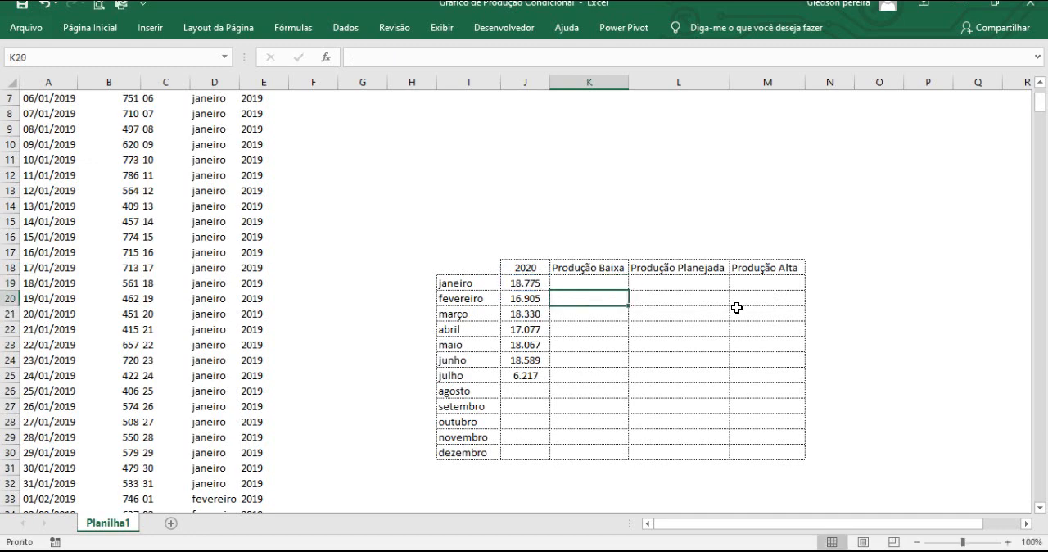
pyautogui.click(584, 284)
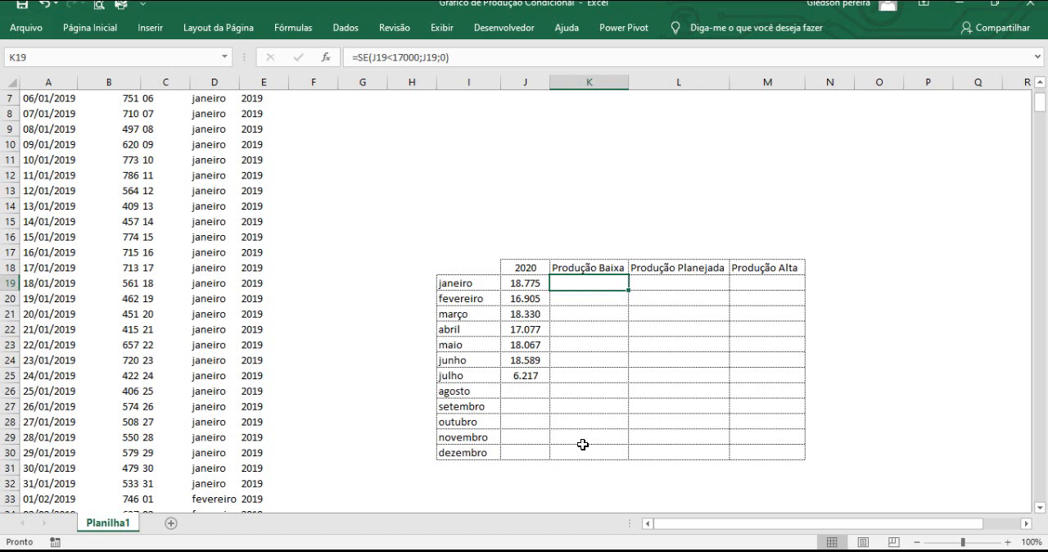
pyautogui.click(534, 285)
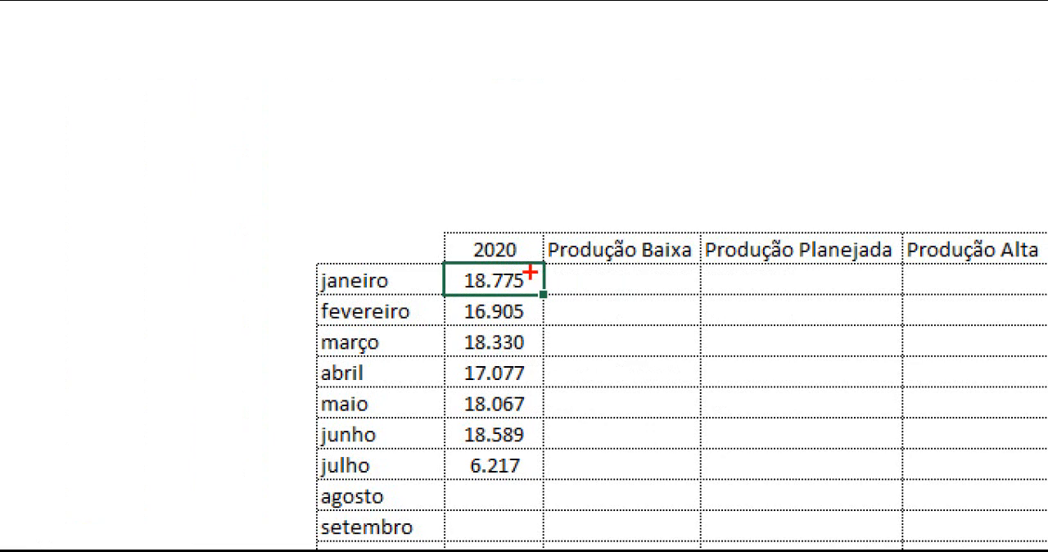
# Fill the Produção Baixa formula from K19 down to K30 and check the fevereiro and julho results.
pyautogui.moveTo(530, 271); pyautogui.dragTo(610, 179)
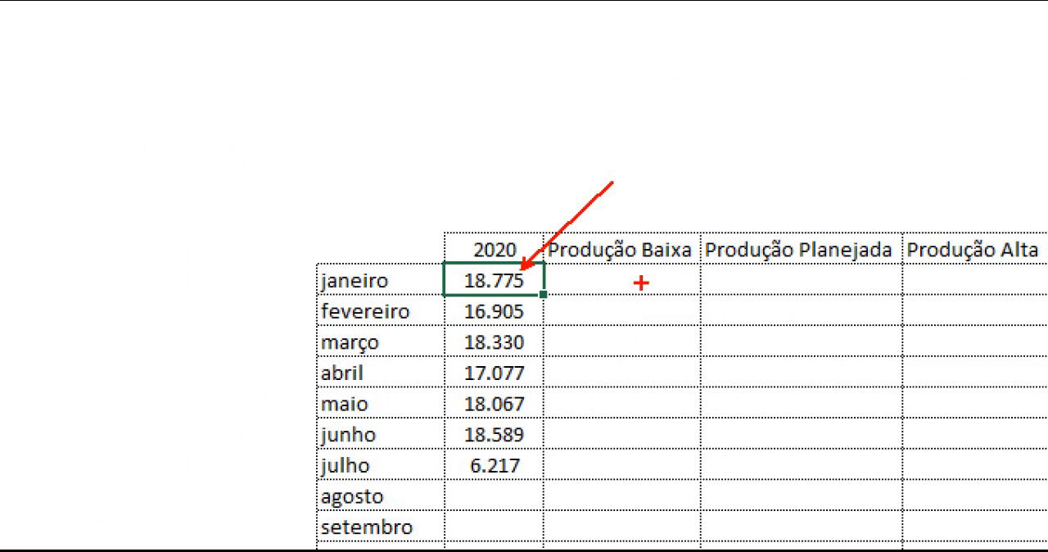
pyautogui.moveTo(597, 287); pyautogui.dragTo(667, 288)
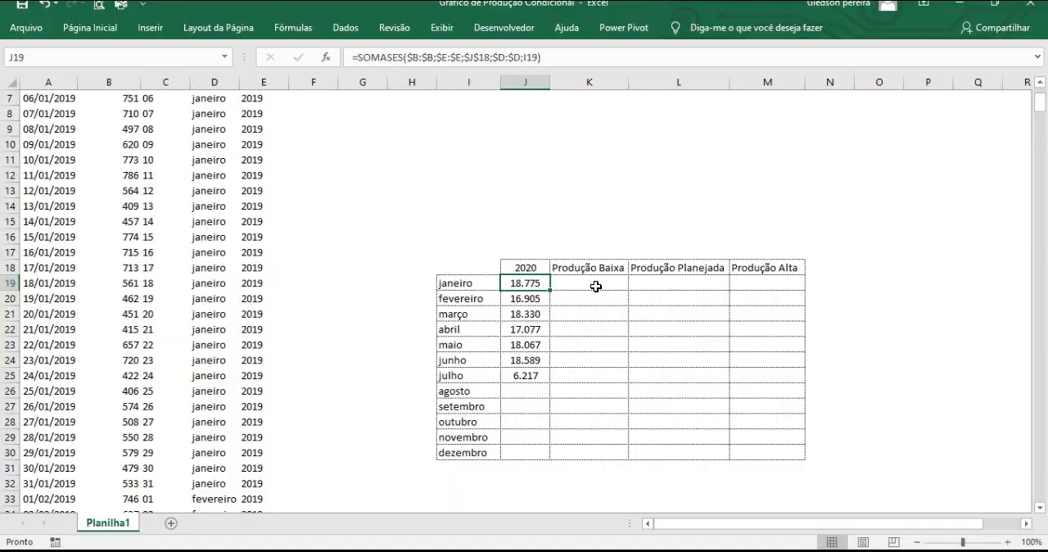
pyautogui.click(659, 280)
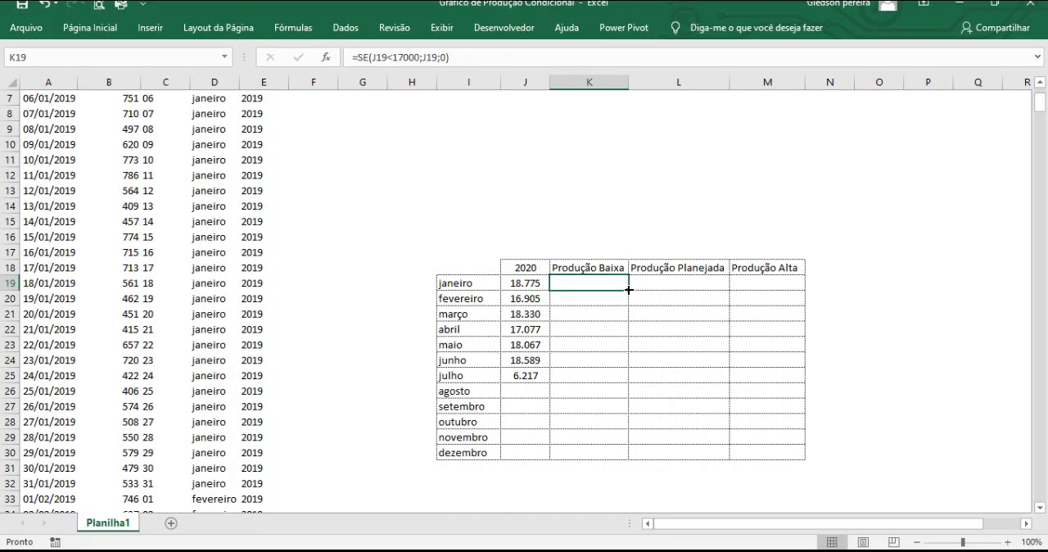
pyautogui.doubleClick(628, 289)
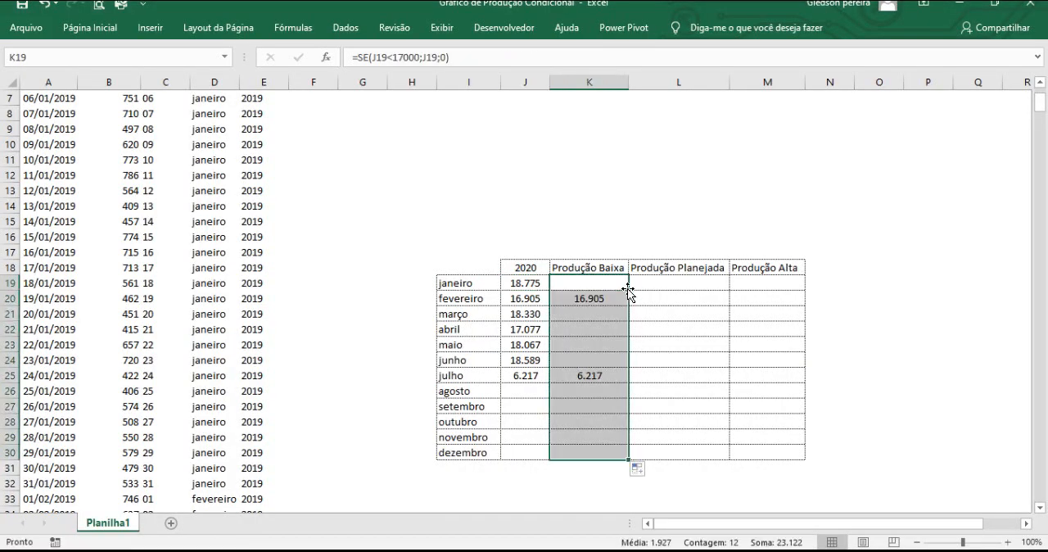
pyautogui.click(577, 302)
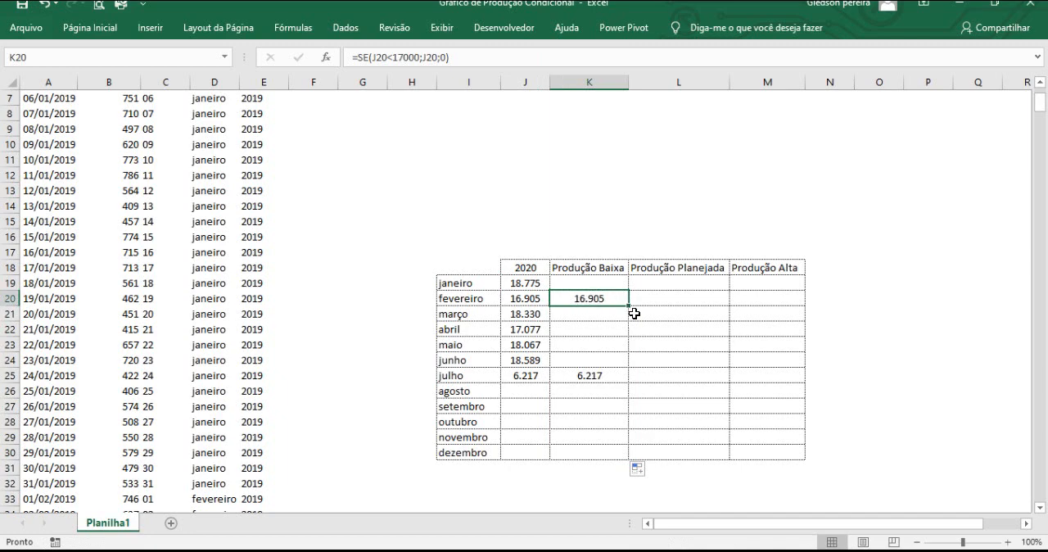
pyautogui.click(614, 374)
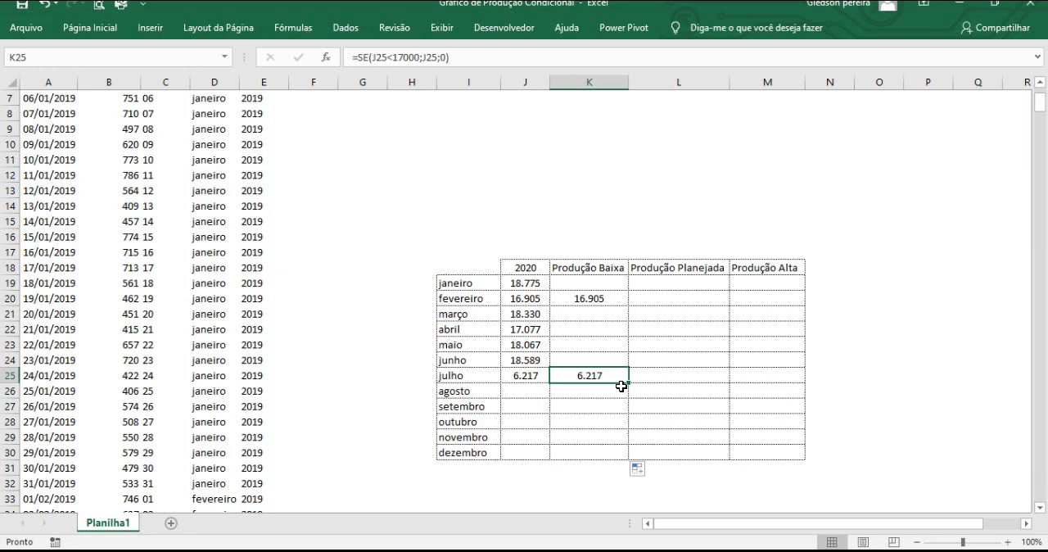
# Begin the Produção Planejada formula in L19 with SE and a nested E function whose first condition is J19>=17000.
pyautogui.click(665, 285)
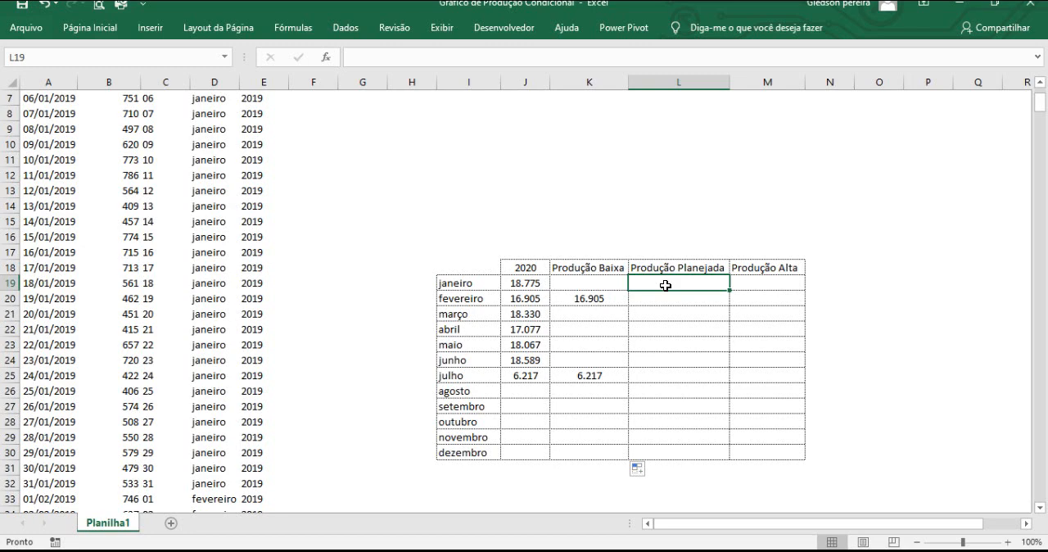
pyautogui.write('=se(')
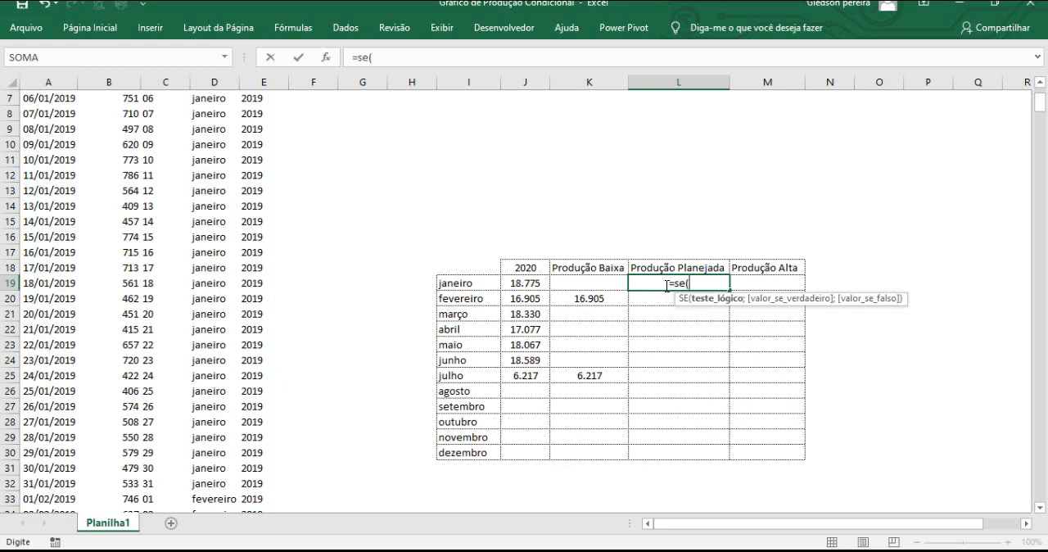
pyautogui.write('e(')
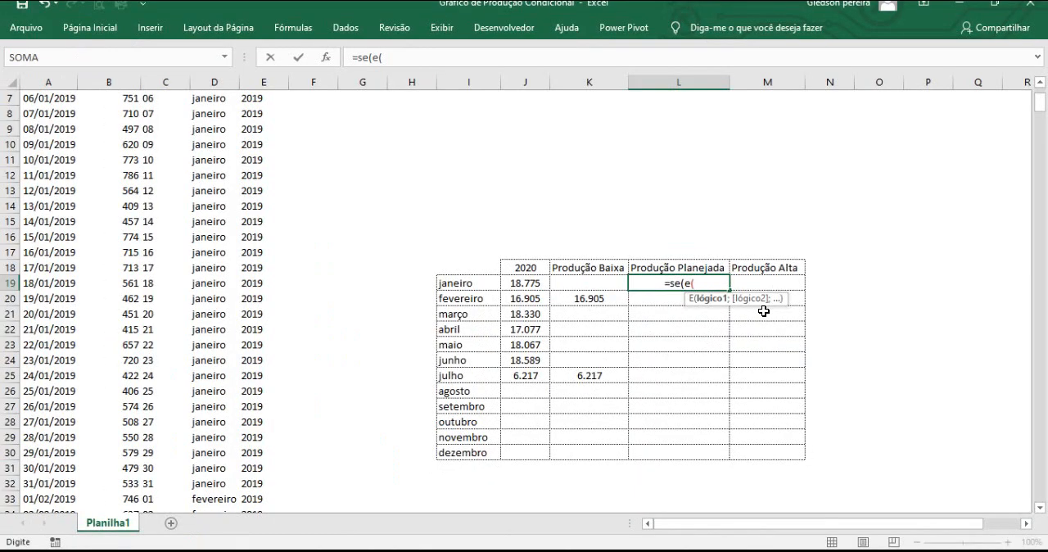
pyautogui.click(532, 286)
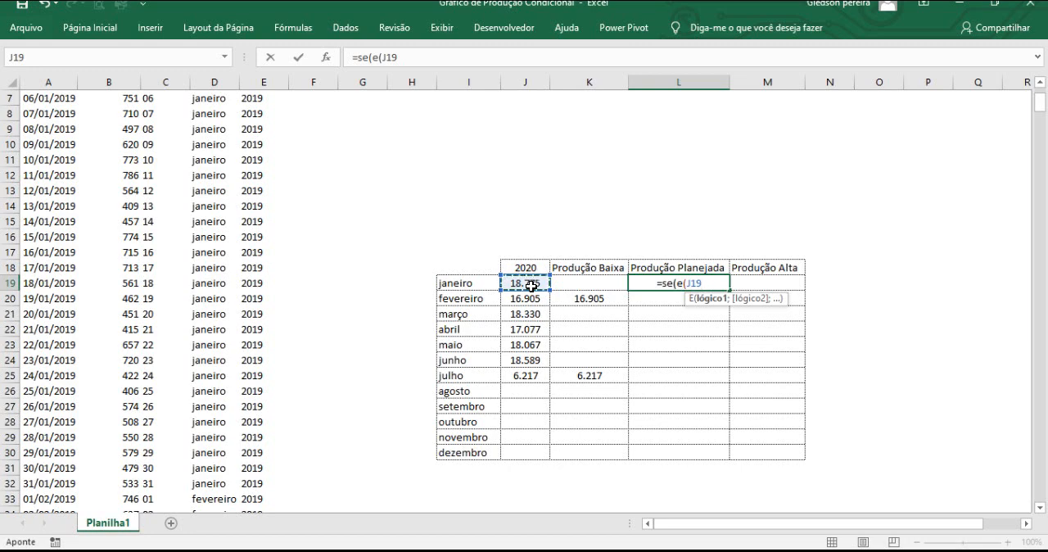
pyautogui.write('>')
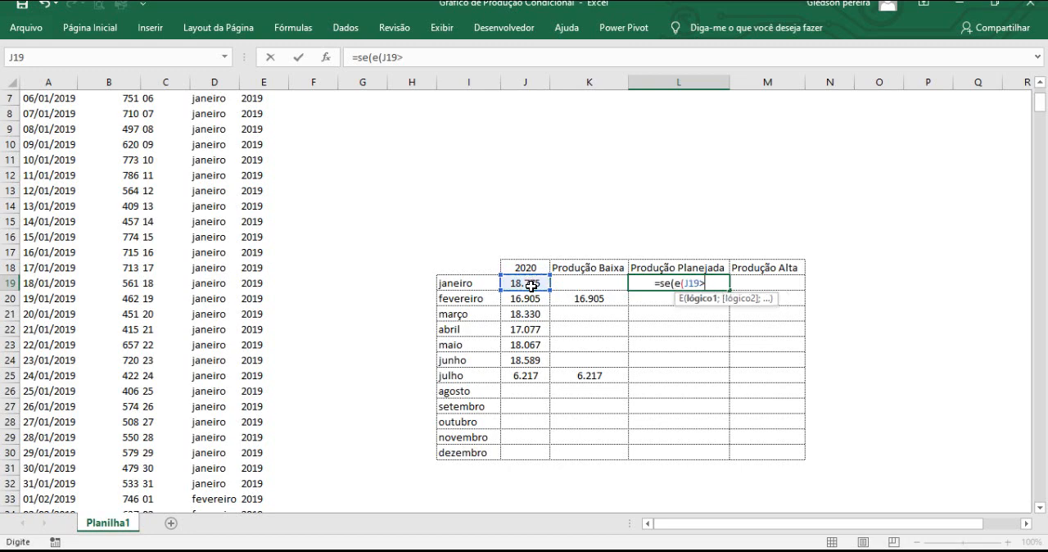
pyautogui.write('=17')
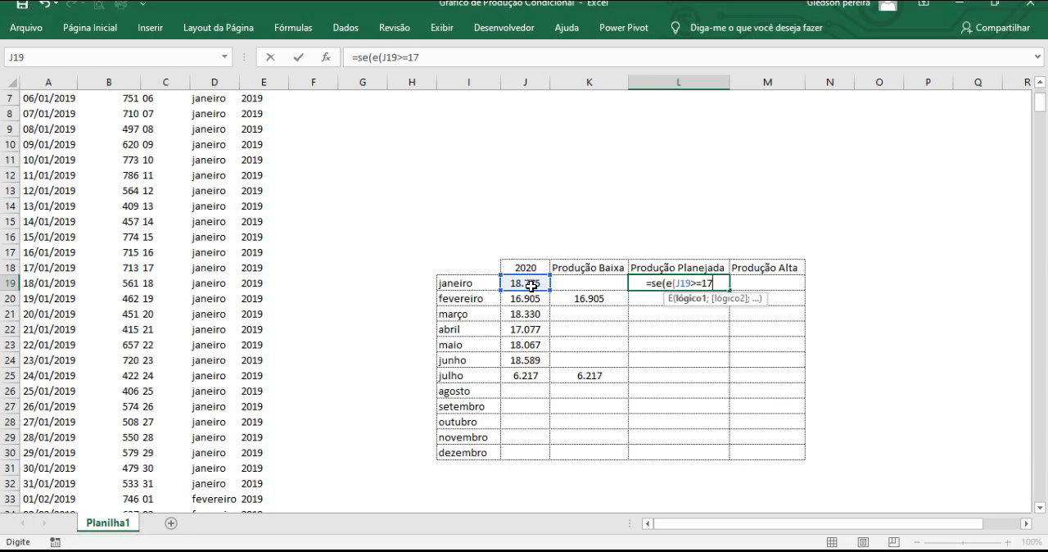
pyautogui.write('000')
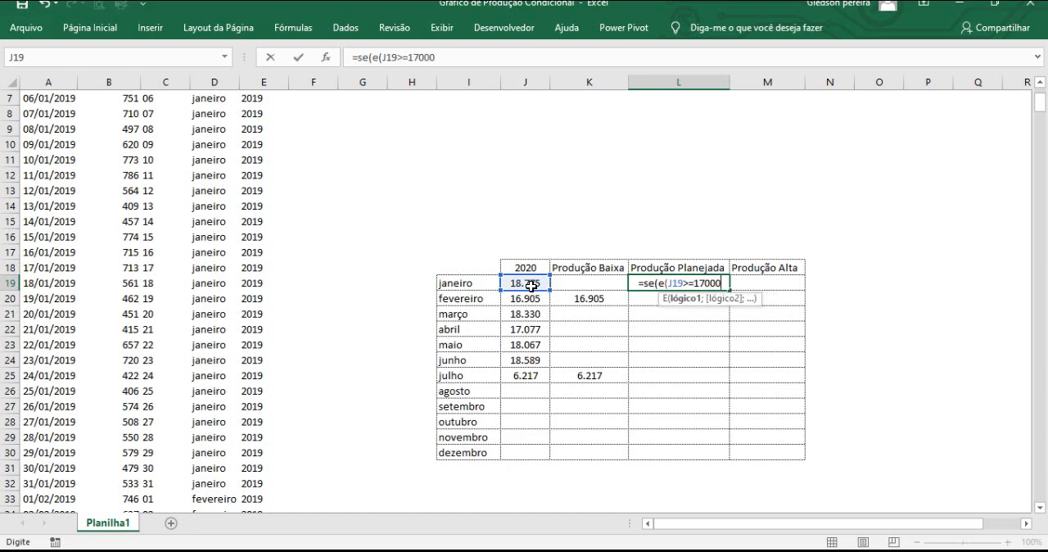
pyautogui.write(';')
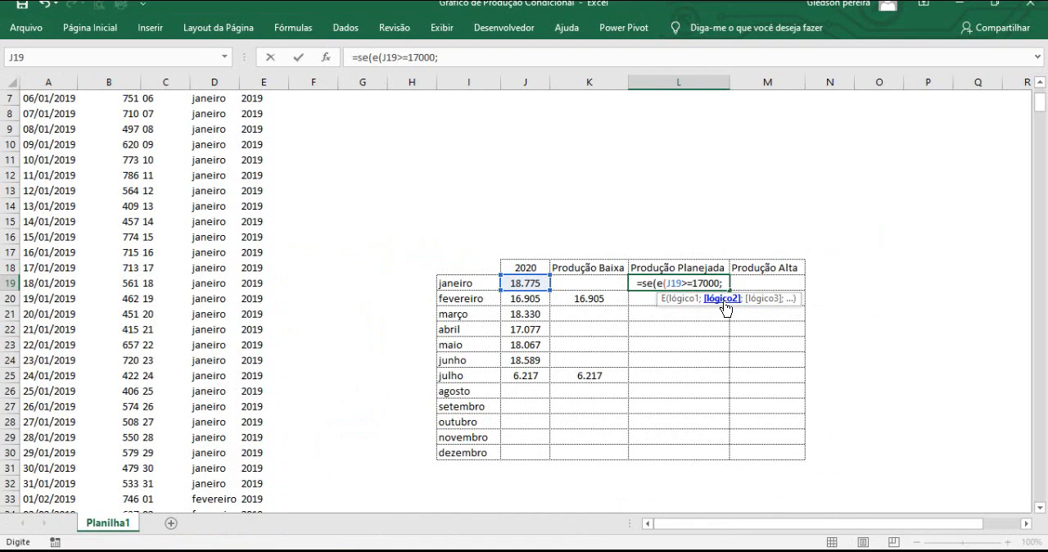
# Add J19<=18000 as the second condition of the E function in the L19 formula.
pyautogui.write('j19')
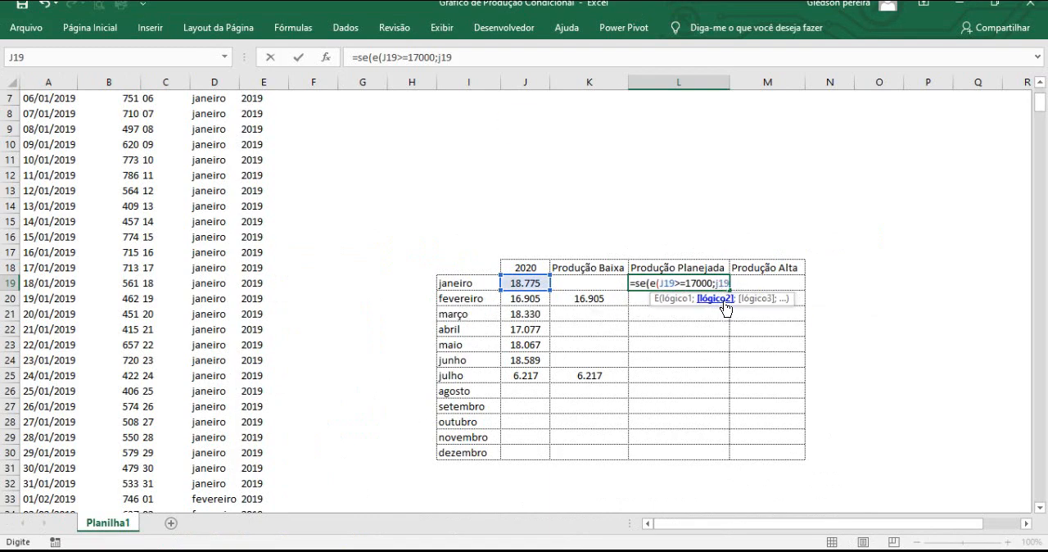
pyautogui.write('<=180')
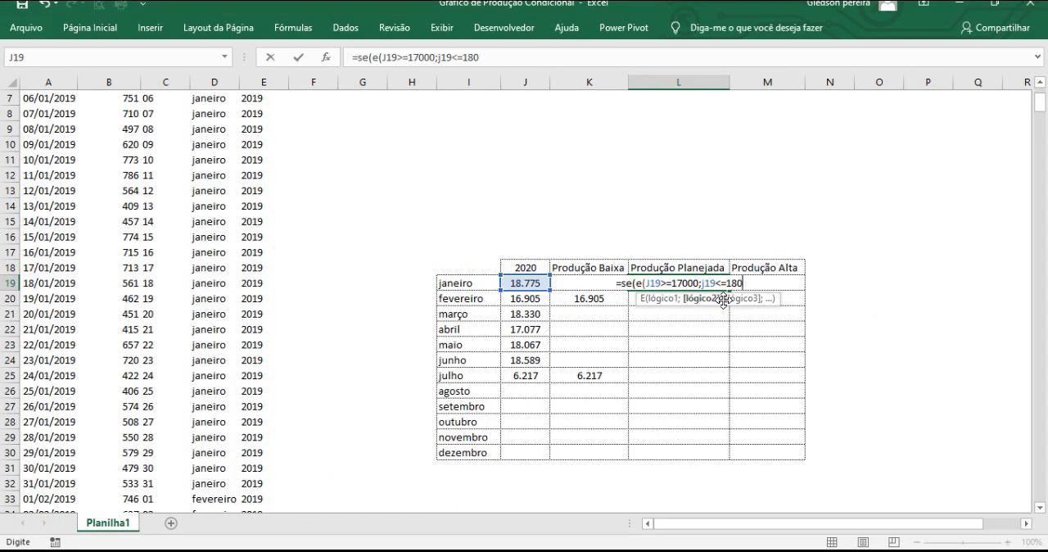
pyautogui.write('00')
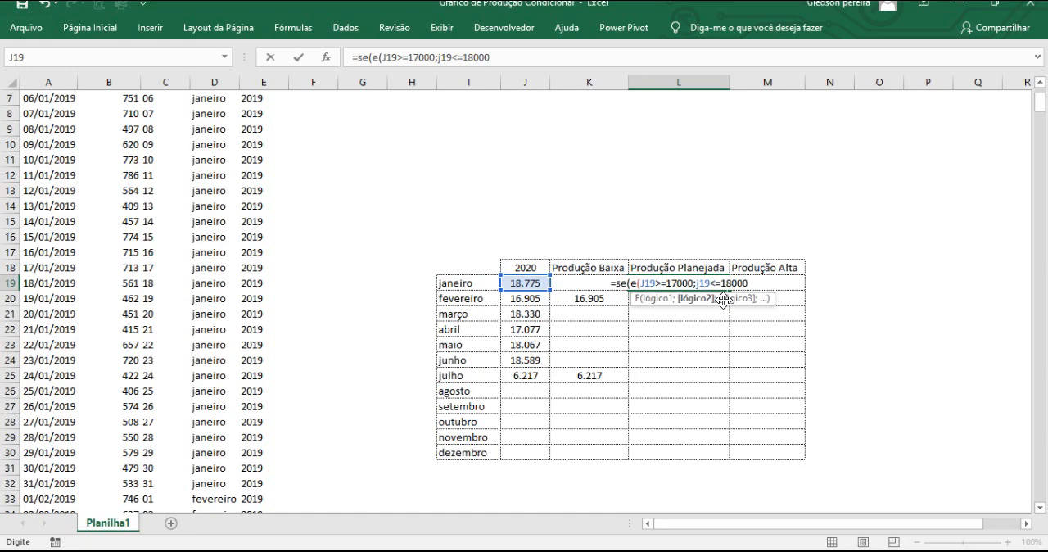
pyautogui.write(';')
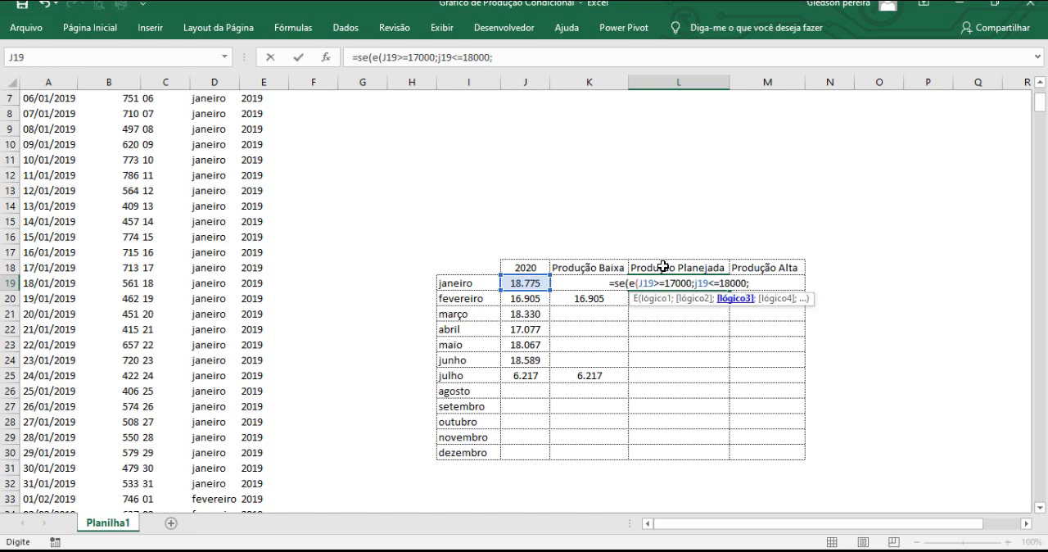
# Try to complete the L19 formula as =SE(E(J19>=17000;J19<=18000;J19;0)), with J19 and 0 as the final arguments.
pyautogui.click(529, 284)
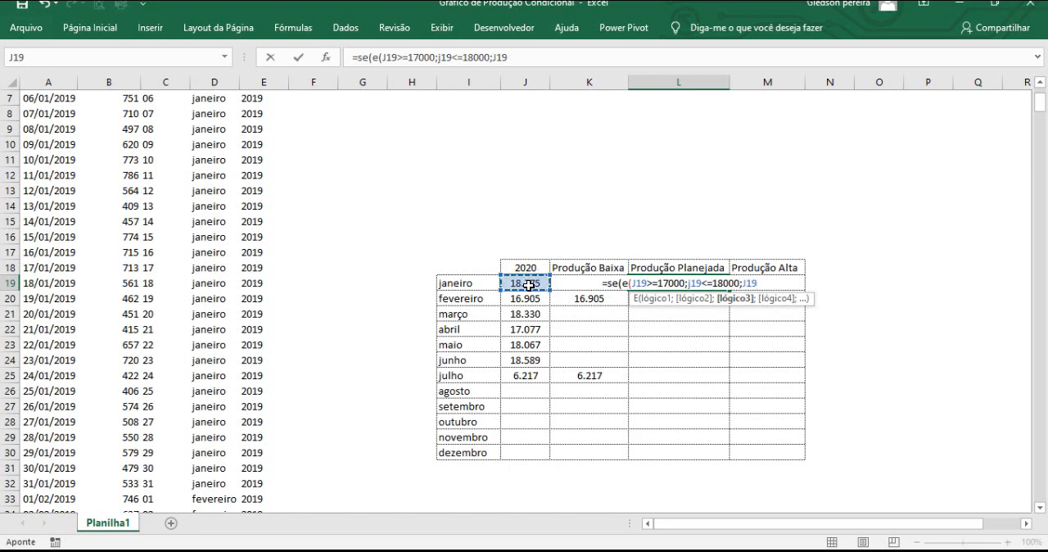
pyautogui.write(';')
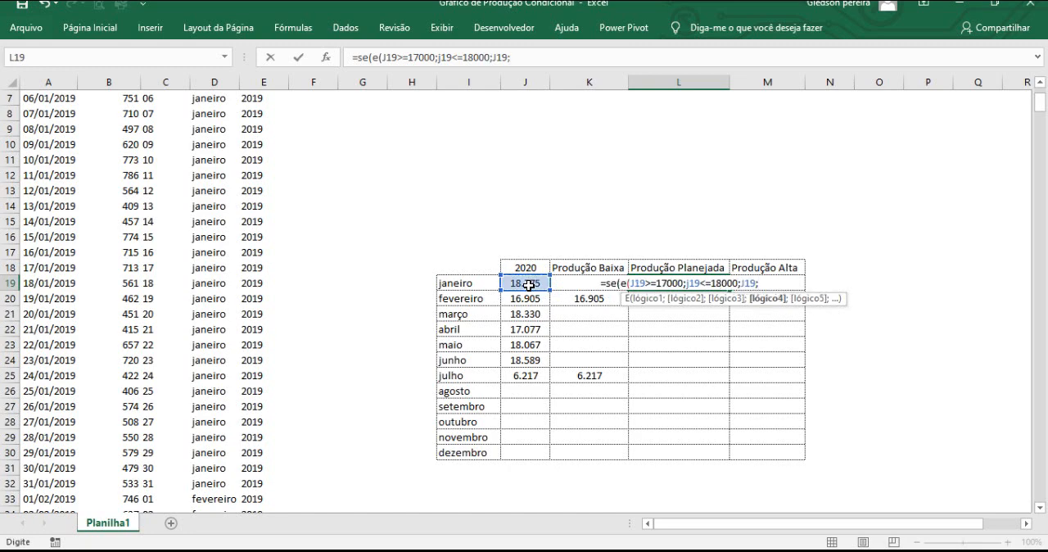
pyautogui.write('0')
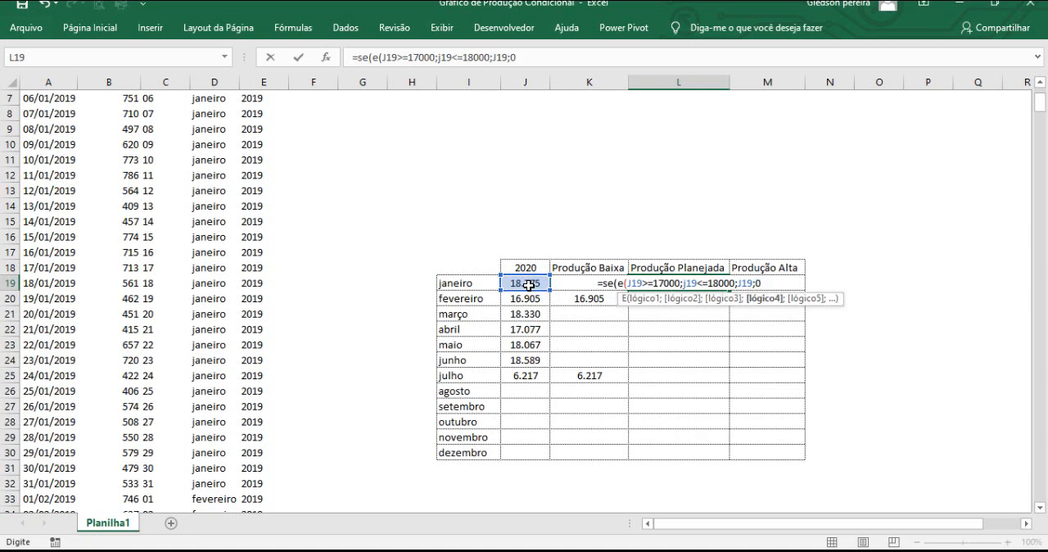
pyautogui.write(')')
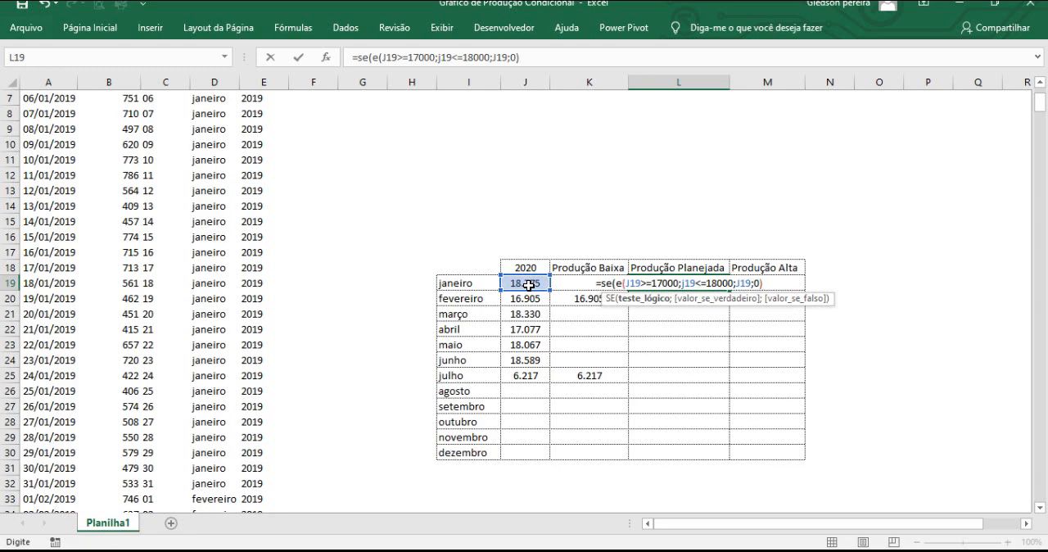
pyautogui.write(')')
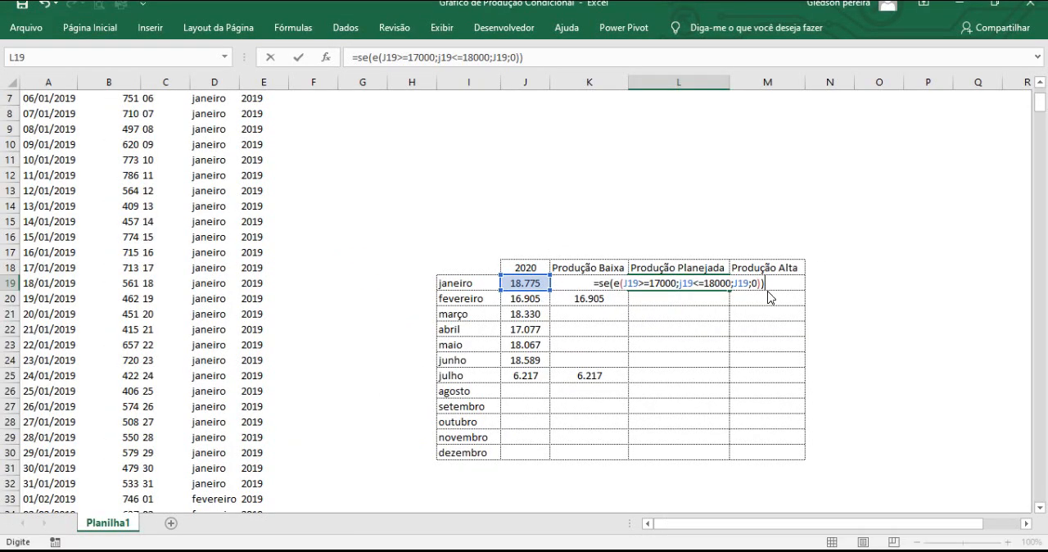
pyautogui.press('Return')
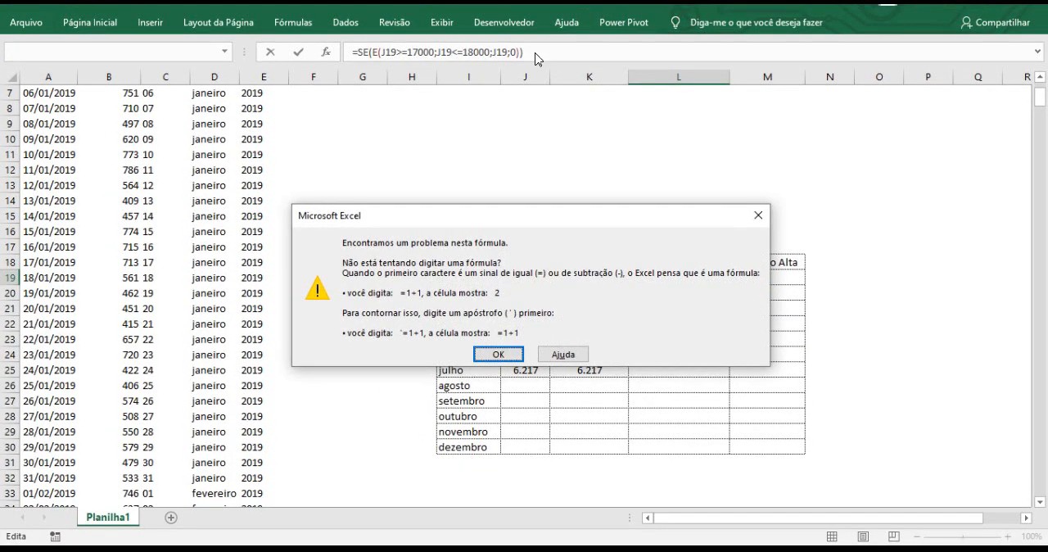
pyautogui.click(499, 355)
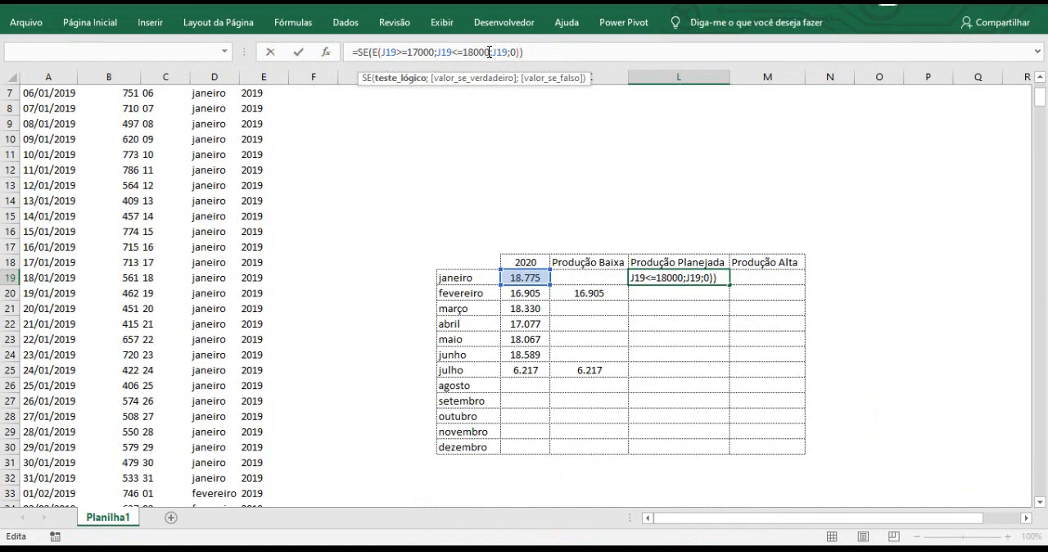
# Correct the parentheses in L19 so the E function closes after 18000, and enter =SE(E(J19>=17000;J19<=18000);J19;0).
pyautogui.click(490, 51)
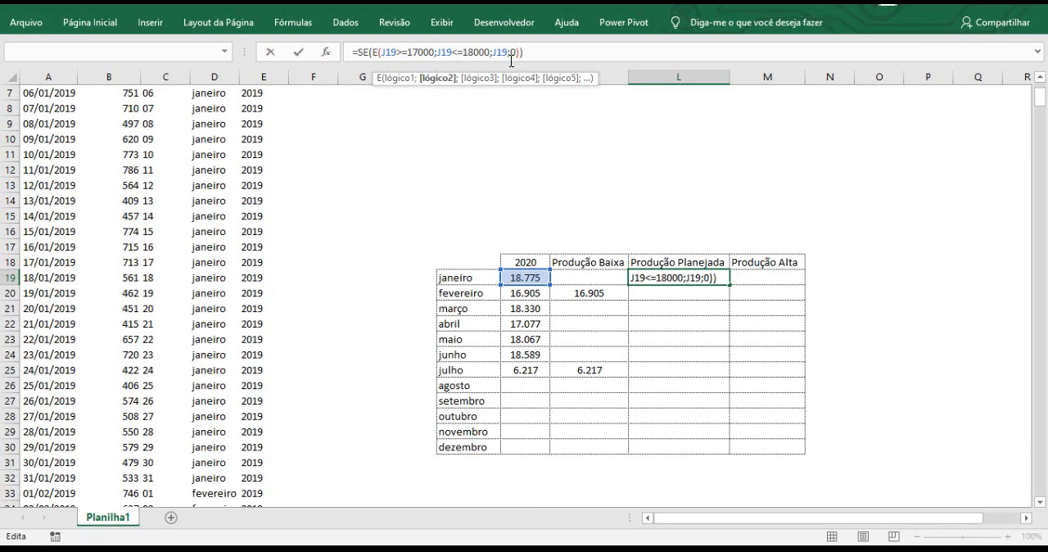
pyautogui.write(')')
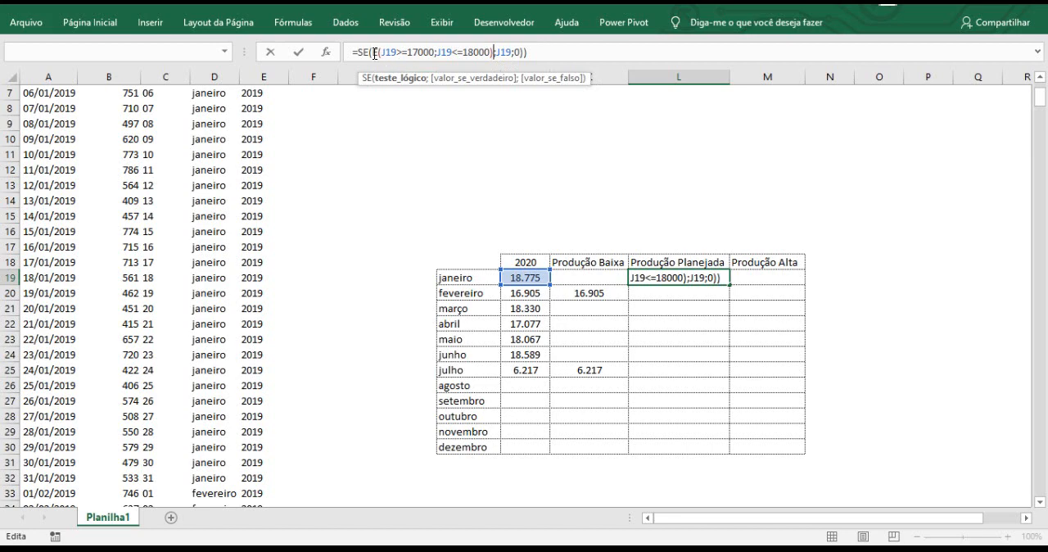
pyautogui.moveTo(374, 53); pyautogui.dragTo(493, 55)
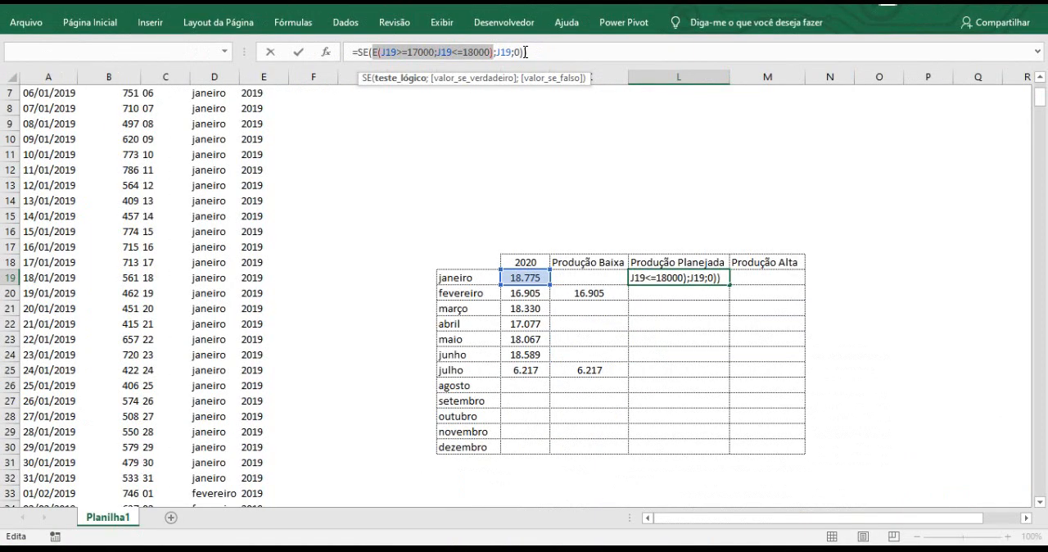
pyautogui.click(570, 55)
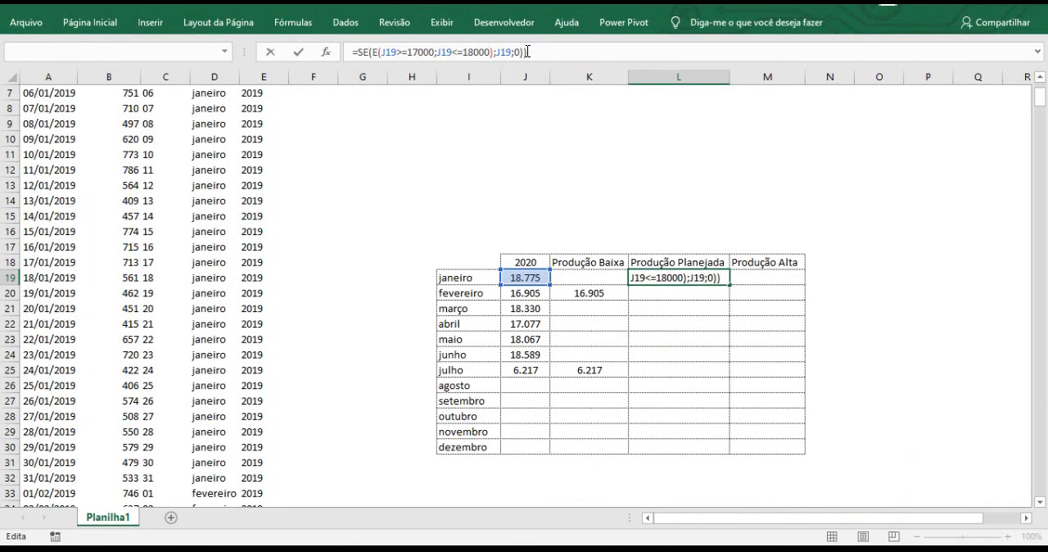
pyautogui.press('BackSpace')
pyautogui.moveTo(371, 55); pyautogui.dragTo(509, 54)
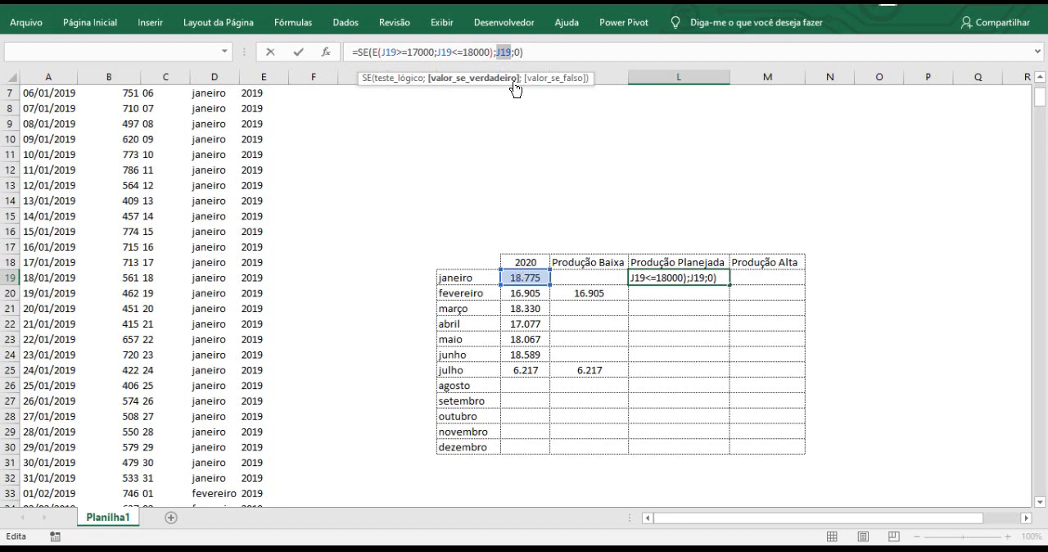
pyautogui.moveTo(515, 54); pyautogui.dragTo(521, 54)
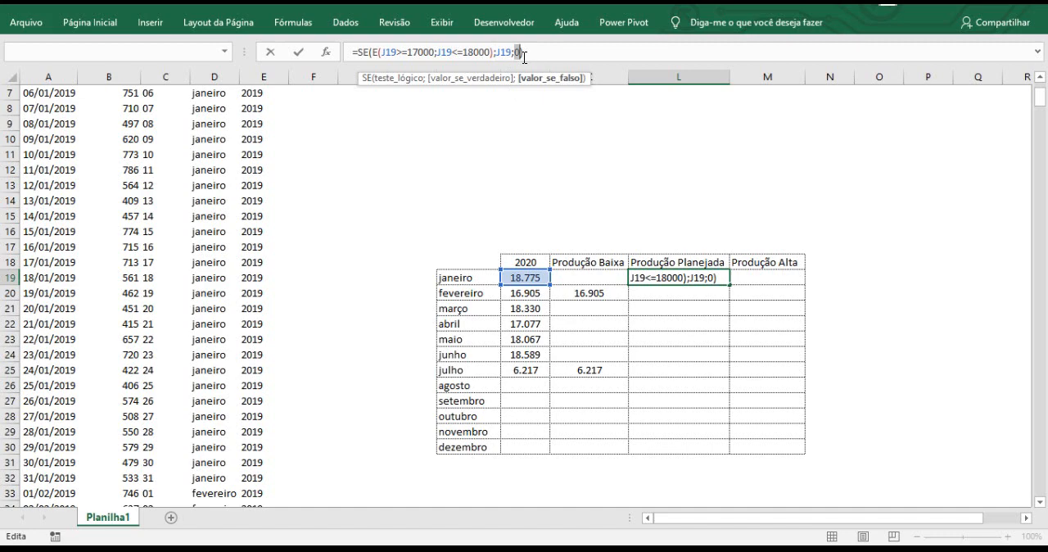
pyautogui.press('Return')
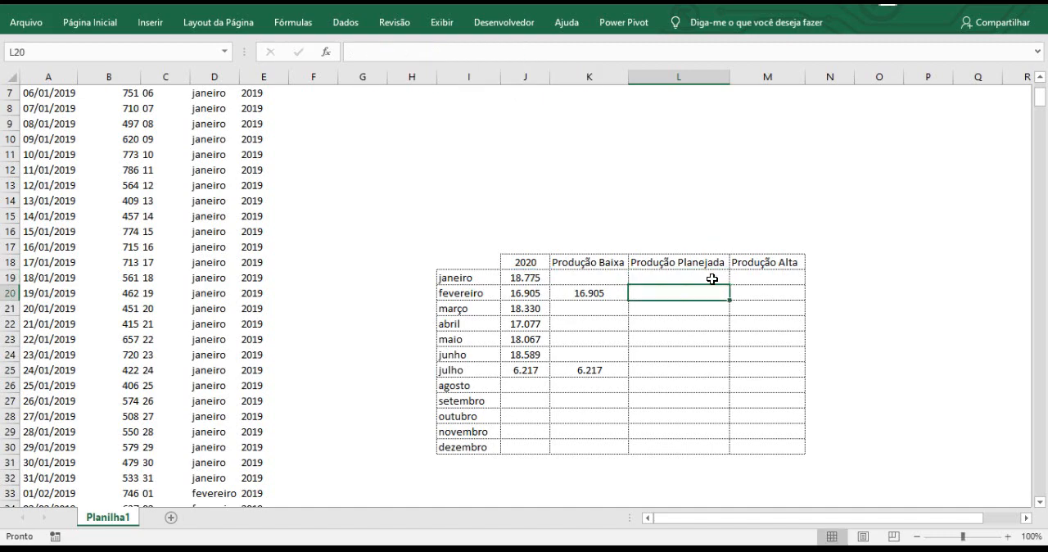
# Check the janeiro Produção Planejada formula in L19 against the monthly total in J19.
pyautogui.click(711, 279)
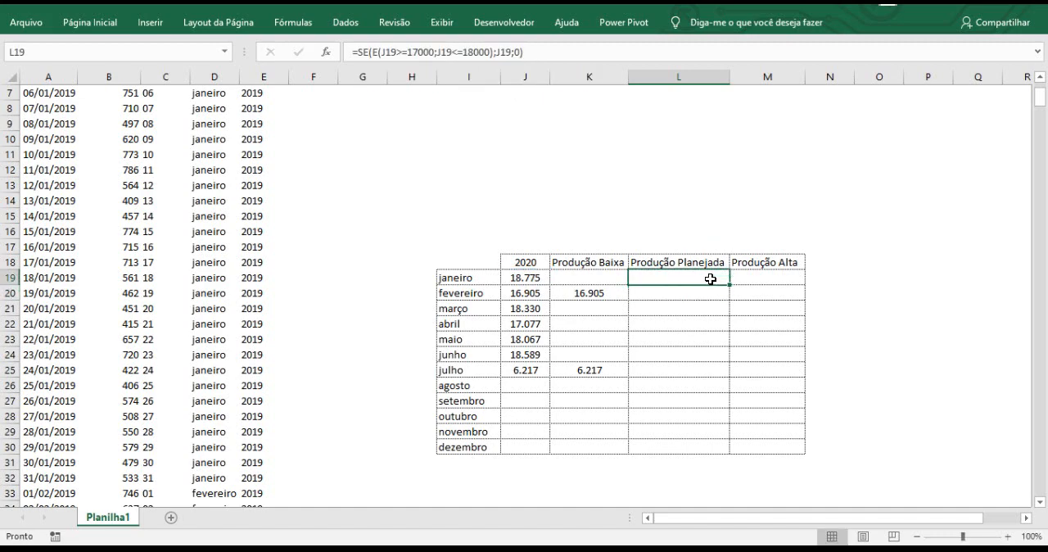
pyautogui.click(527, 280)
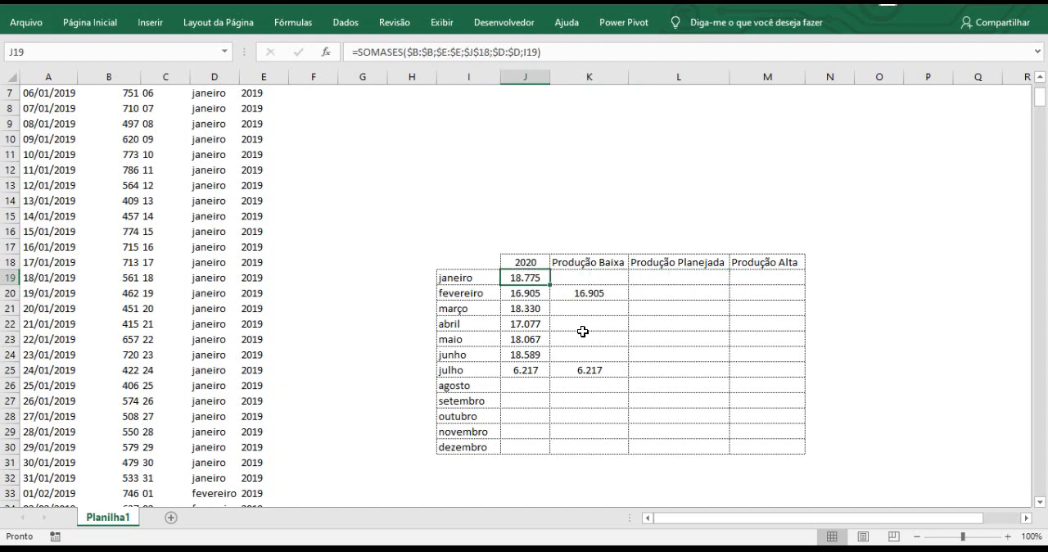
pyautogui.click(723, 279)
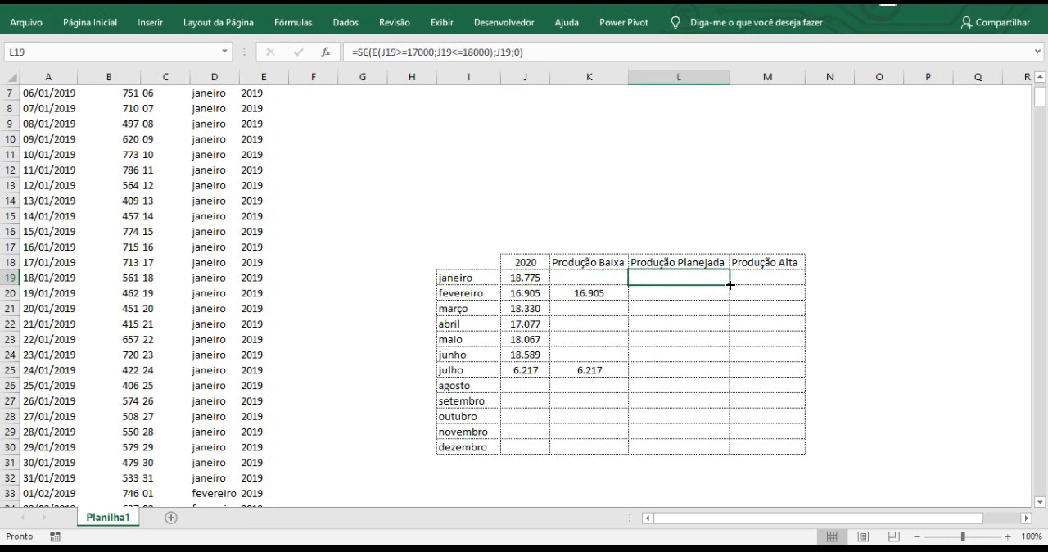
# Fill the Produção Planejada formula from L19 down to dezembro in L30 and check the abril result.
pyautogui.doubleClick(729, 284)
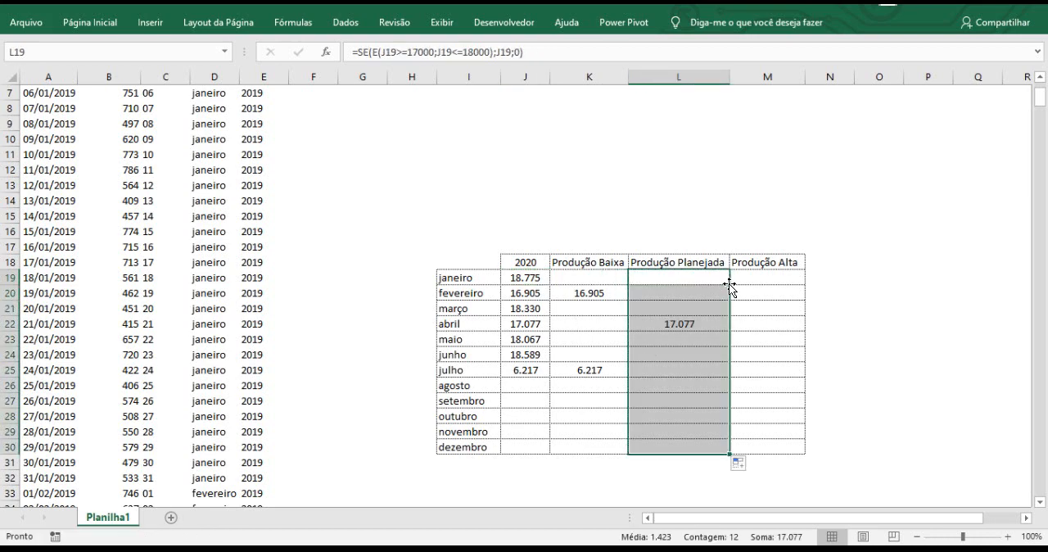
pyautogui.click(684, 329)
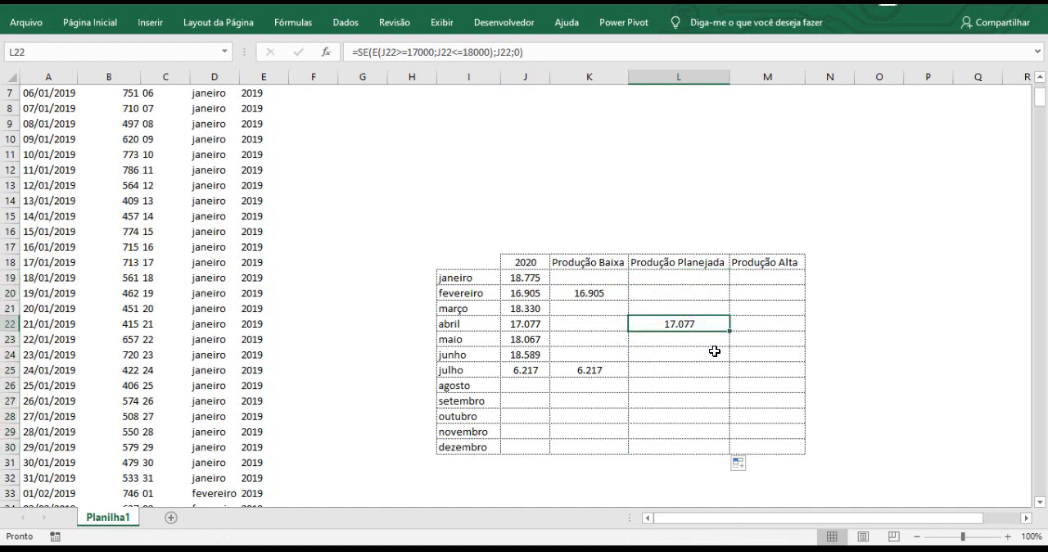
# Enter =SE(J19>18000;J19;0) in M19 as the janeiro Produção Alta formula.
pyautogui.click(770, 277)
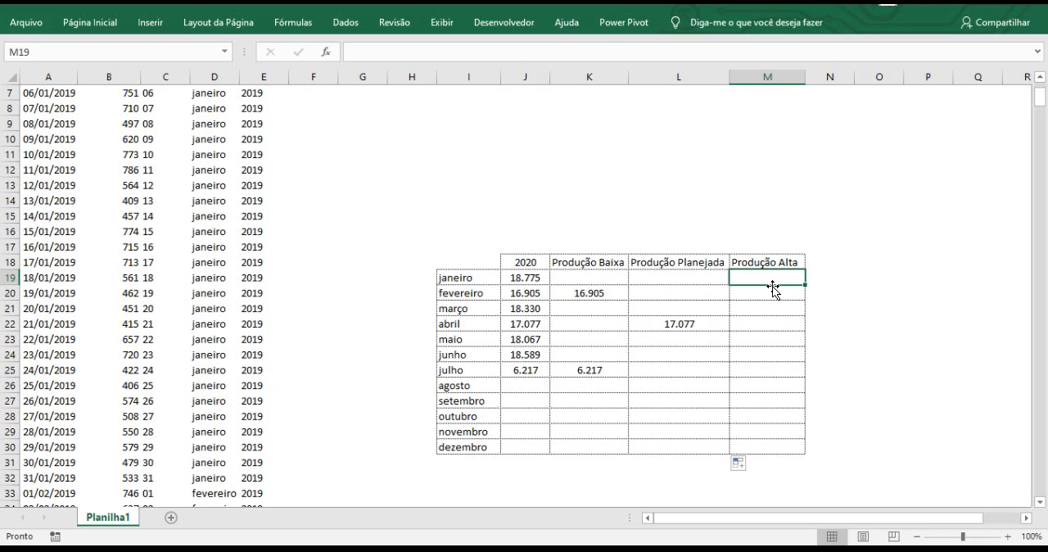
pyautogui.write('=')
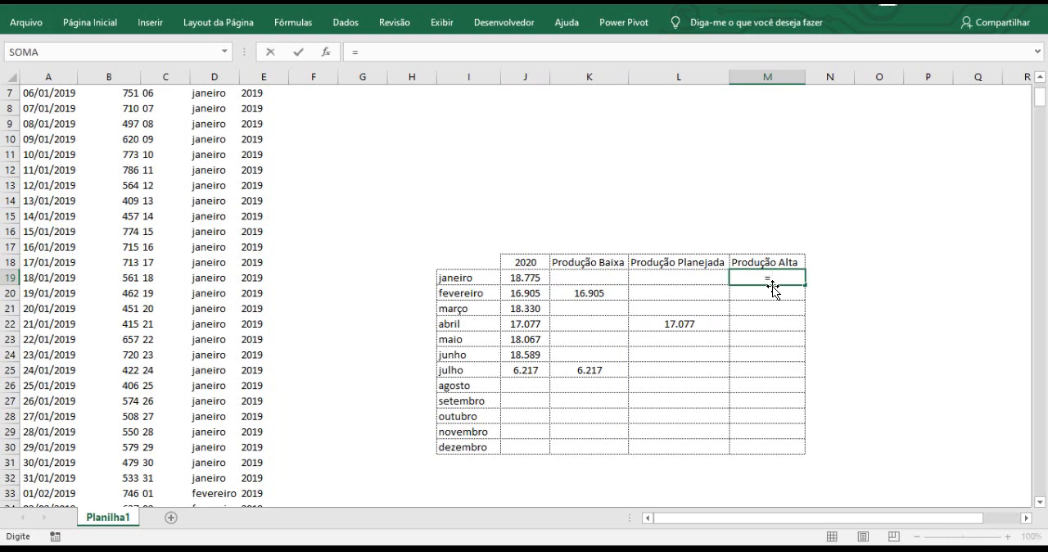
pyautogui.write('se')
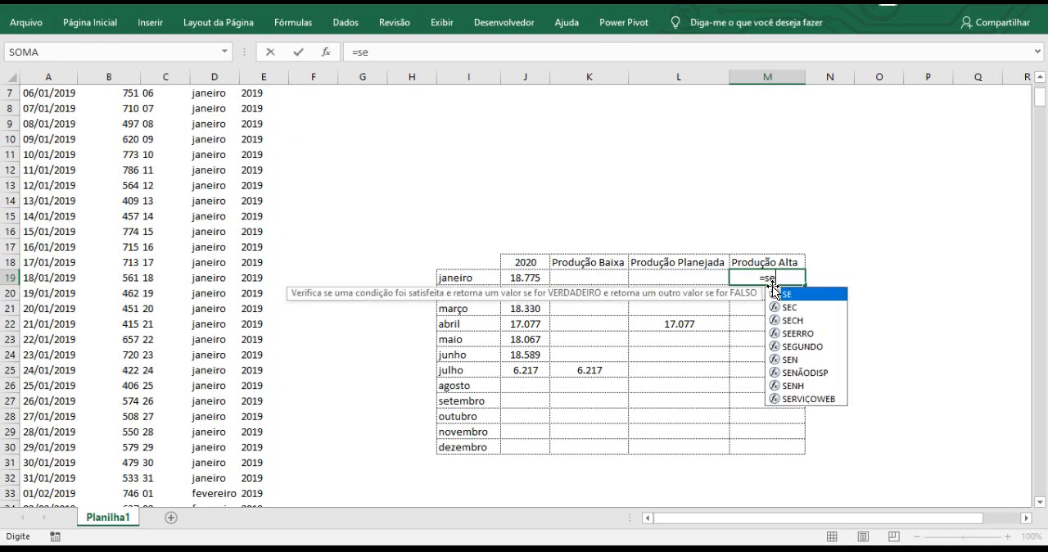
pyautogui.write('(')
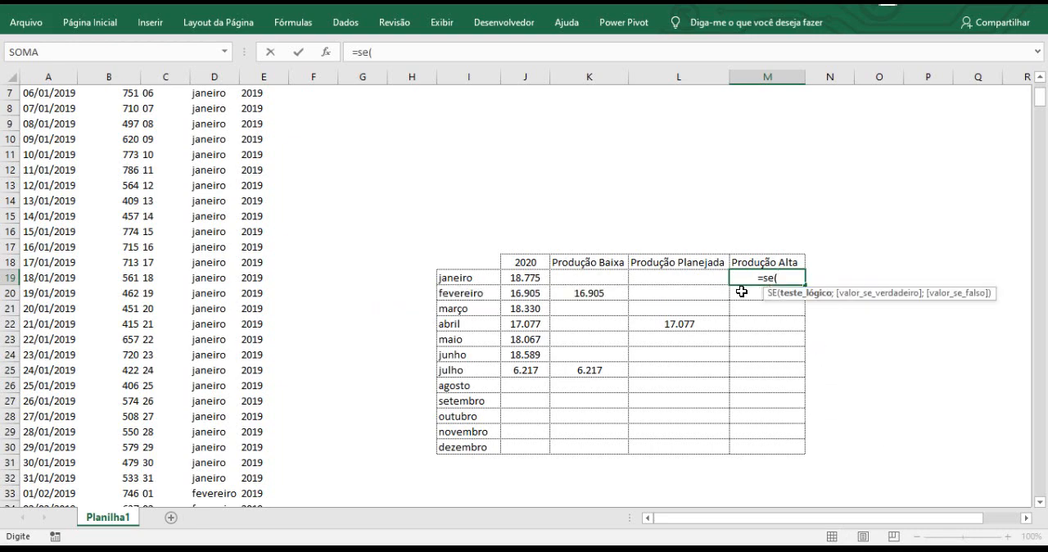
pyautogui.click(533, 280)
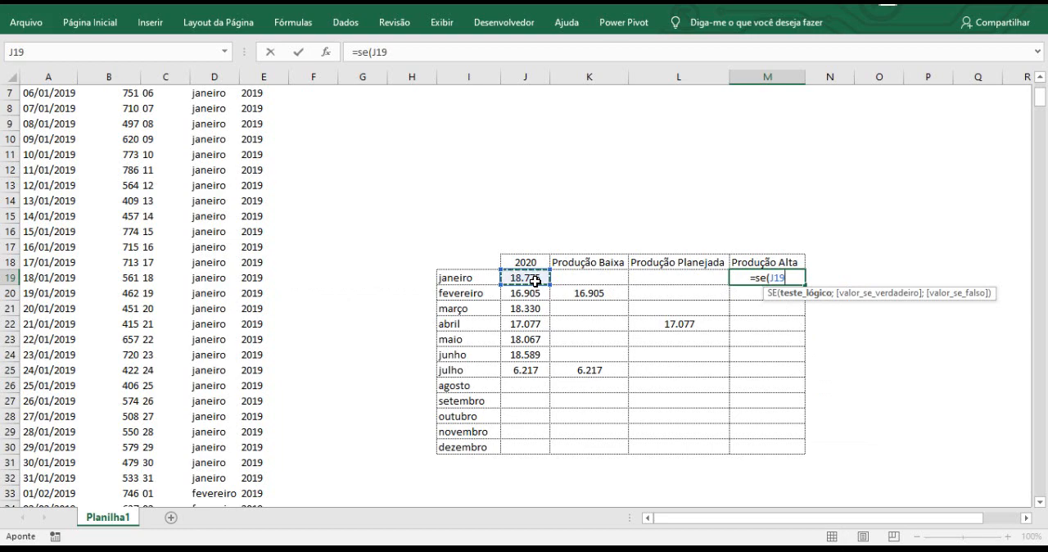
pyautogui.write('>')
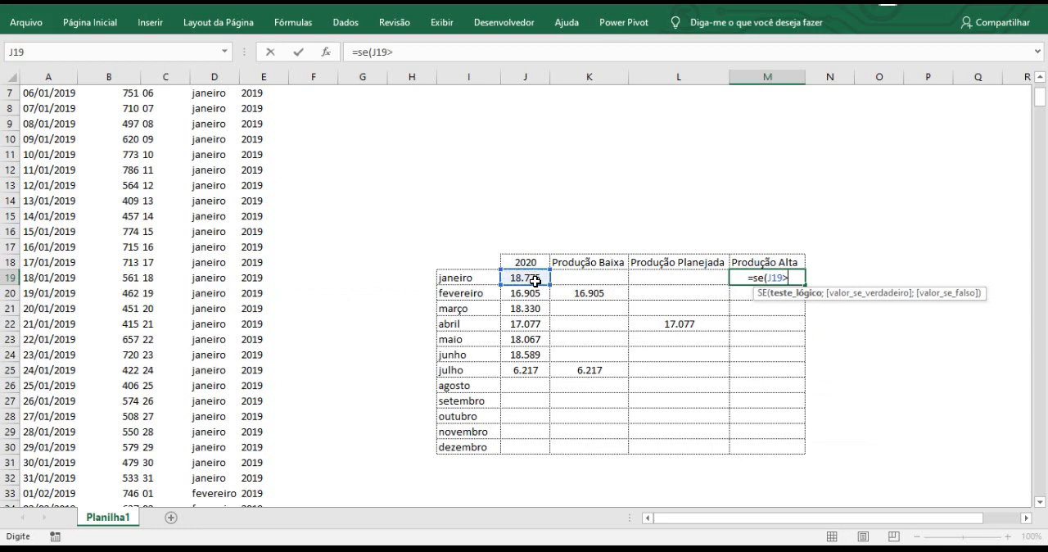
pyautogui.write('1800')
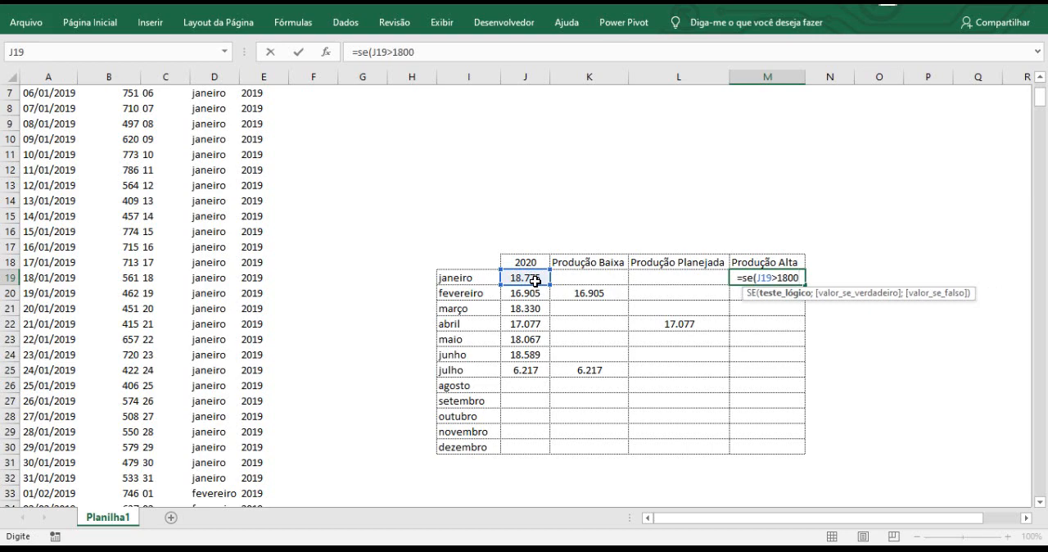
pyautogui.write('0;')
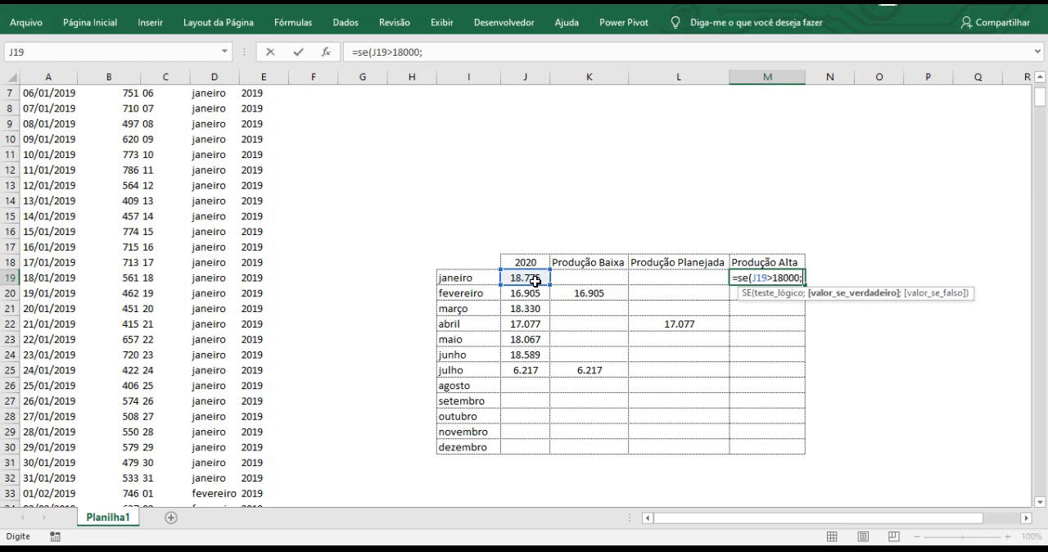
pyautogui.click(521, 279)
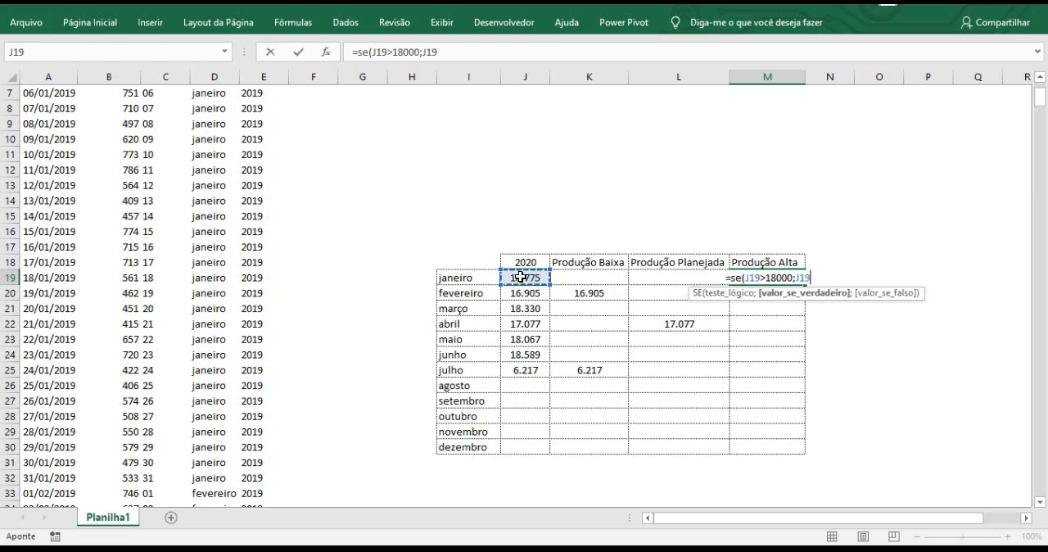
pyautogui.write(';0')
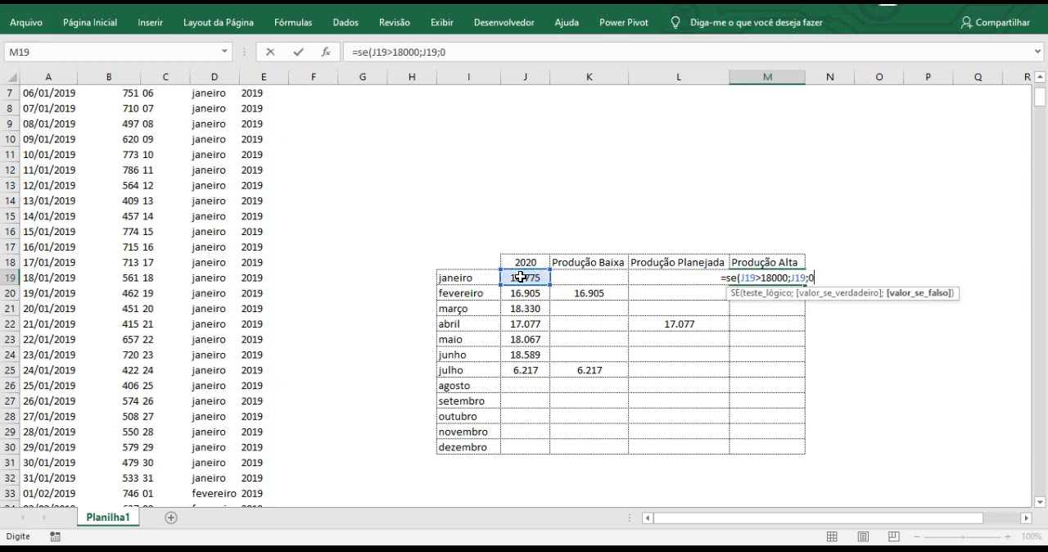
pyautogui.write(')')
pyautogui.press('Return')
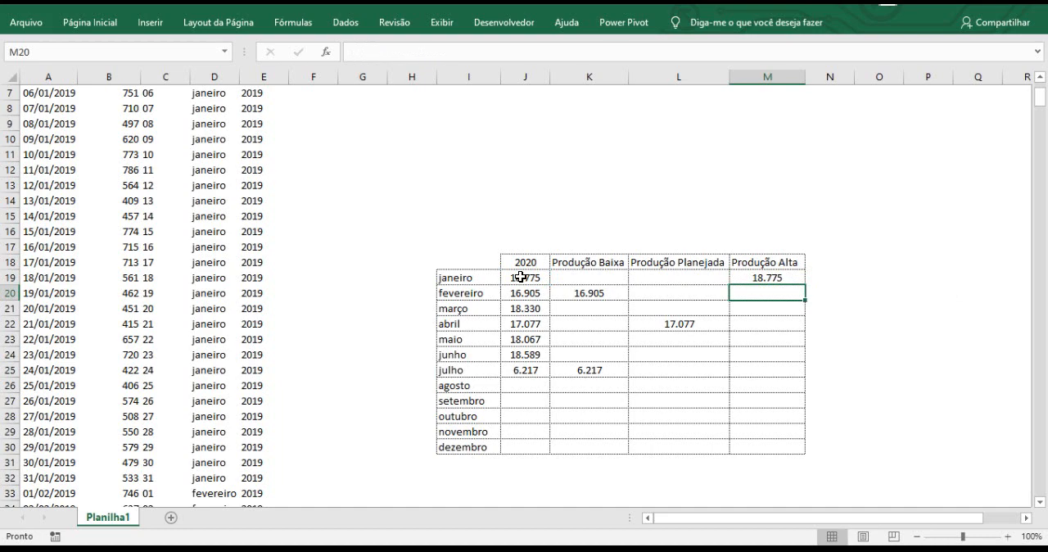
# Fill the Produção Alta formula from M19 down to dezembro in M30.
pyautogui.click(762, 276)
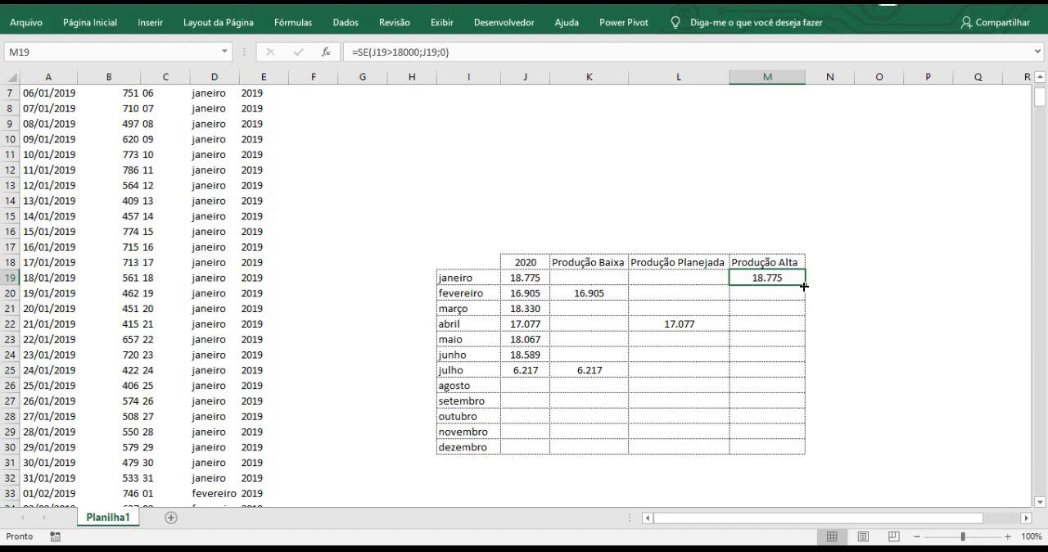
pyautogui.click(804, 287)
pyautogui.doubleClick(804, 287)
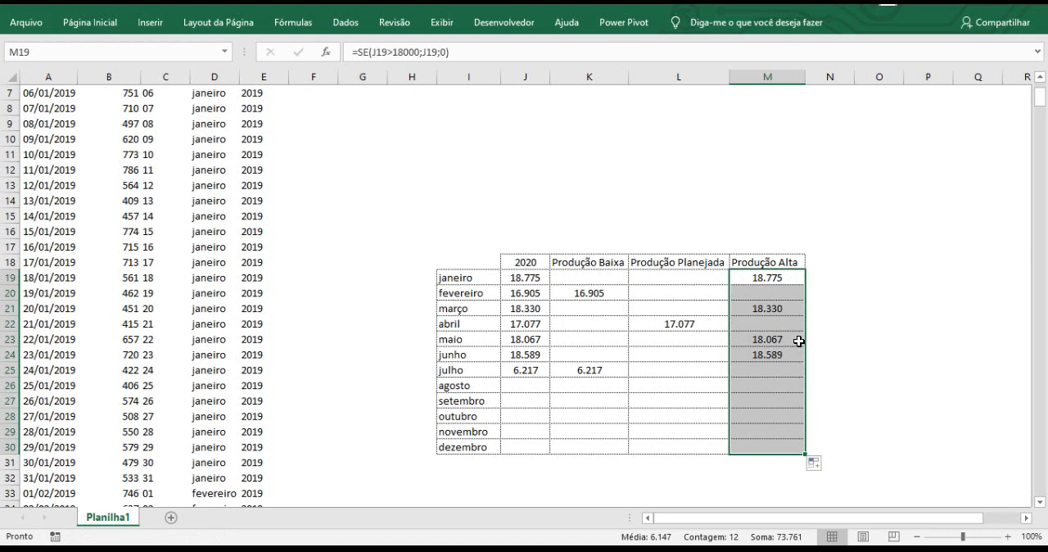
# Set the year in J18 to 2019 to test the low, planned and high classification.
pyautogui.click(529, 265)
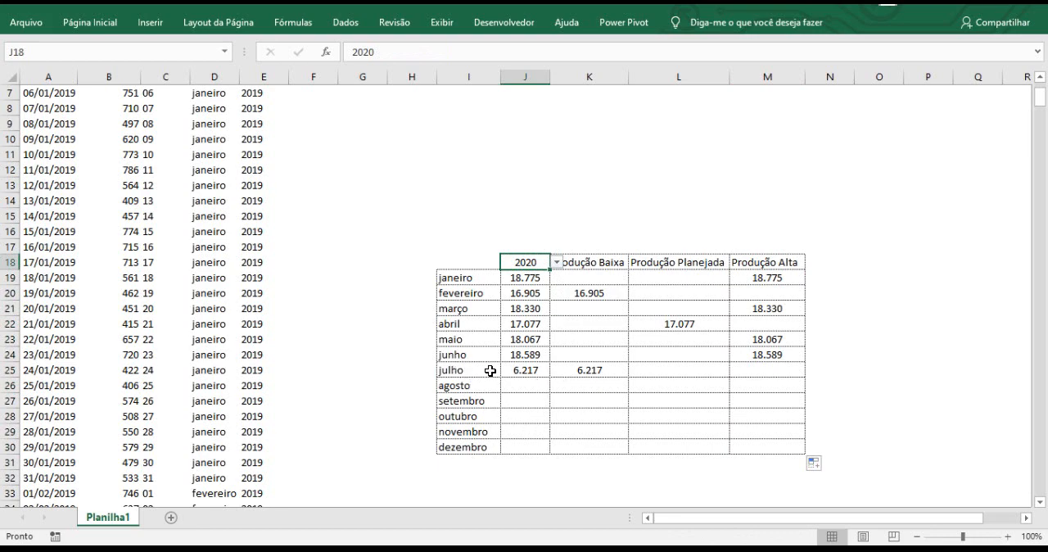
pyautogui.click(557, 262)
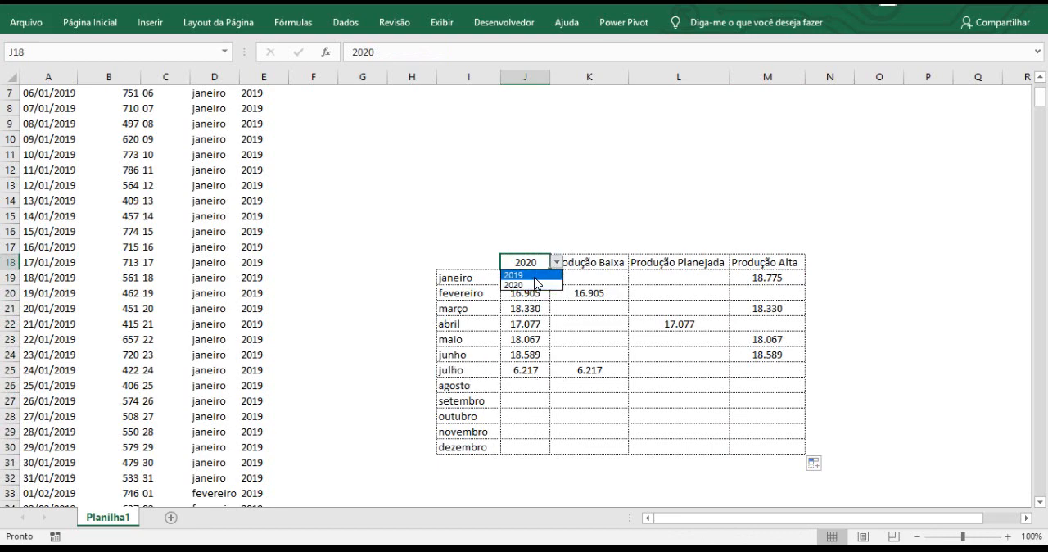
pyautogui.click(536, 279)
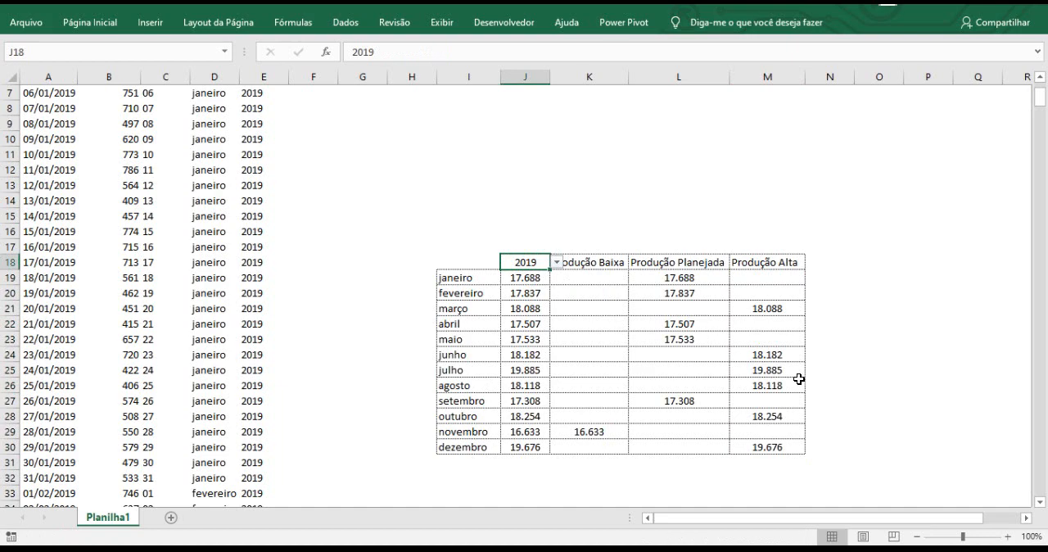
pyautogui.click(856, 374)
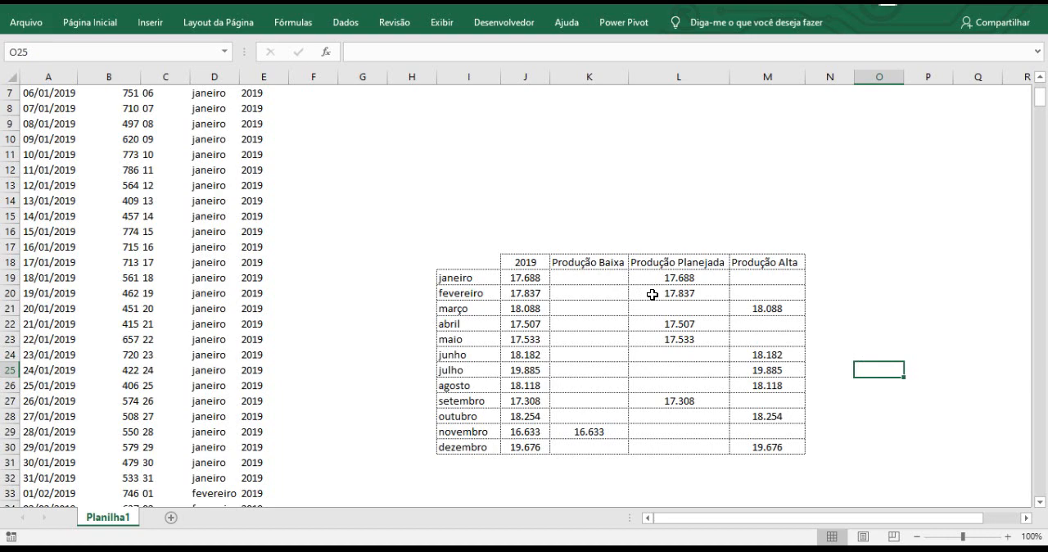
pyautogui.click(581, 262)
pyautogui.moveTo(656, 271); pyautogui.dragTo(764, 440)
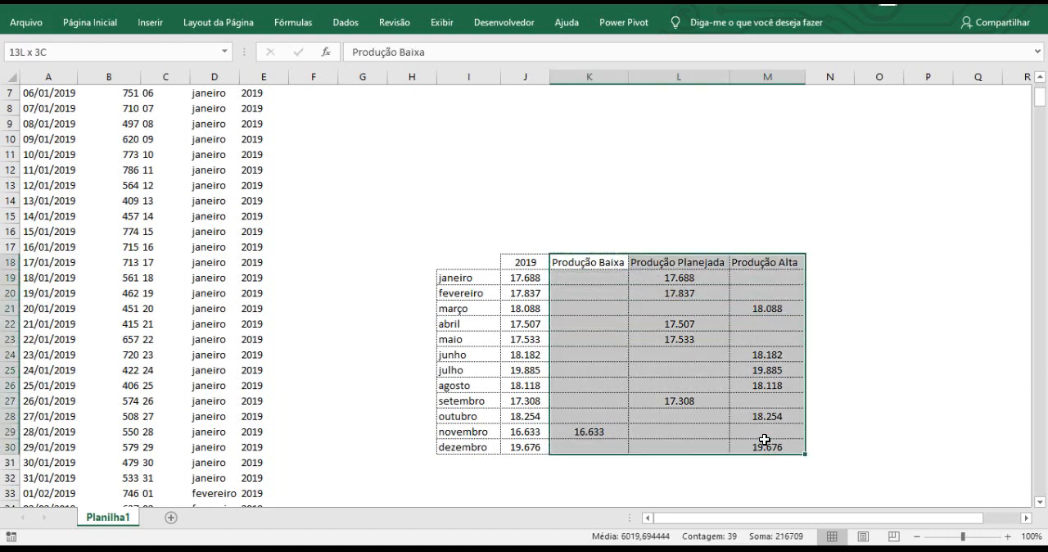
pyautogui.moveTo(452, 279); pyautogui.dragTo(459, 445)
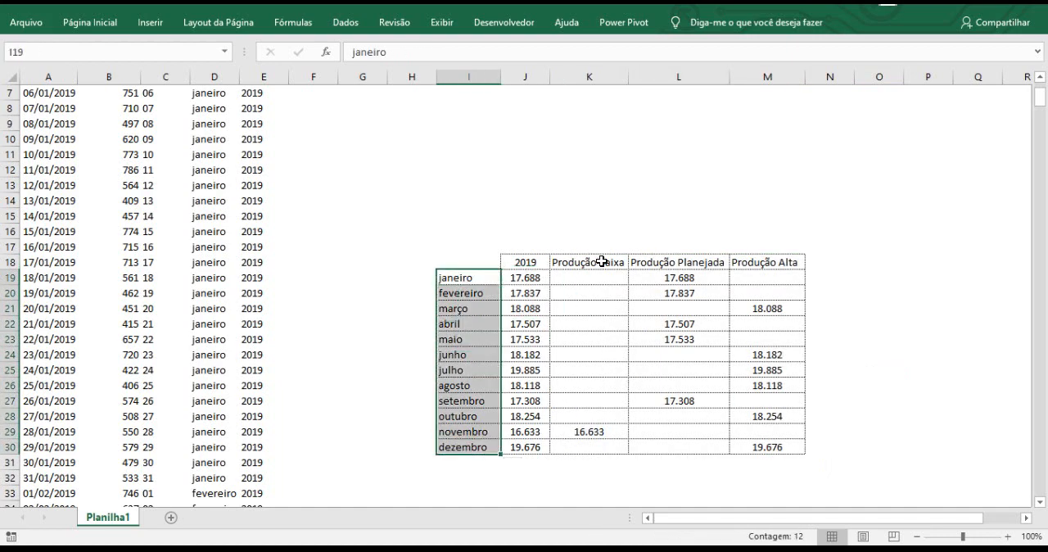
pyautogui.moveTo(604, 263); pyautogui.dragTo(747, 444)
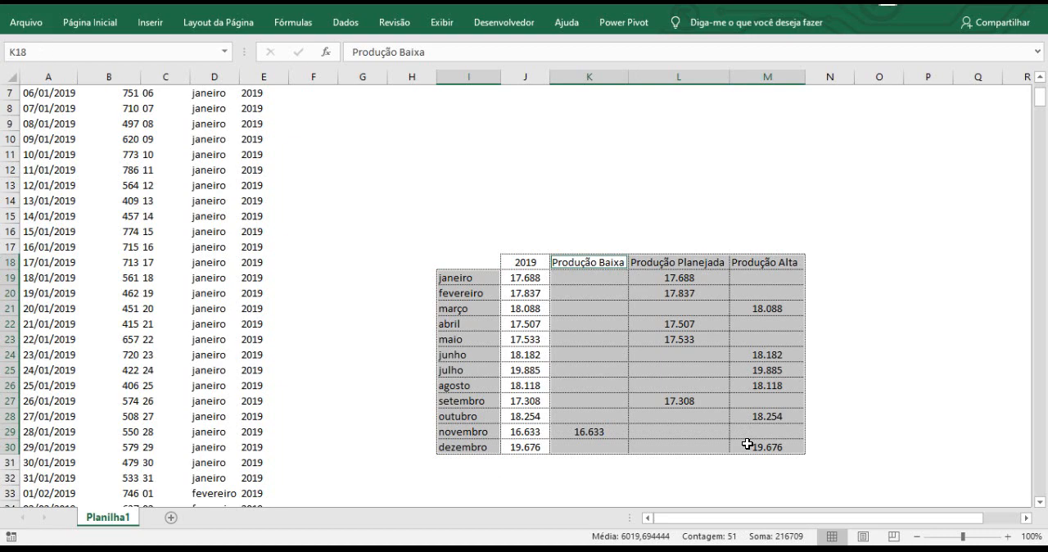
pyautogui.click(475, 235)
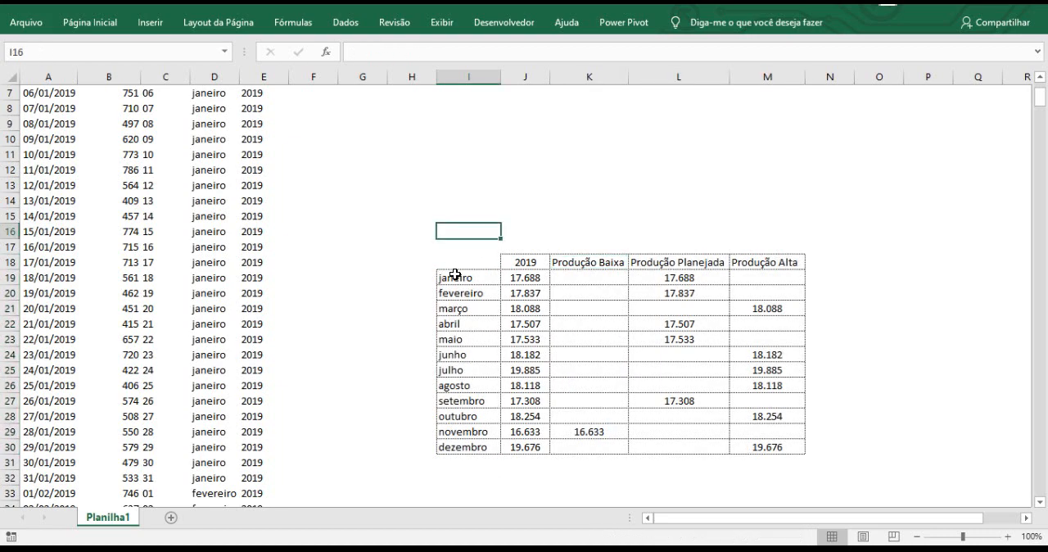
# Try a clustered 2D column chart of the months in I19:I30 with the classification columns K18:M30, and delete it.
pyautogui.moveTo(455, 274); pyautogui.dragTo(466, 446)
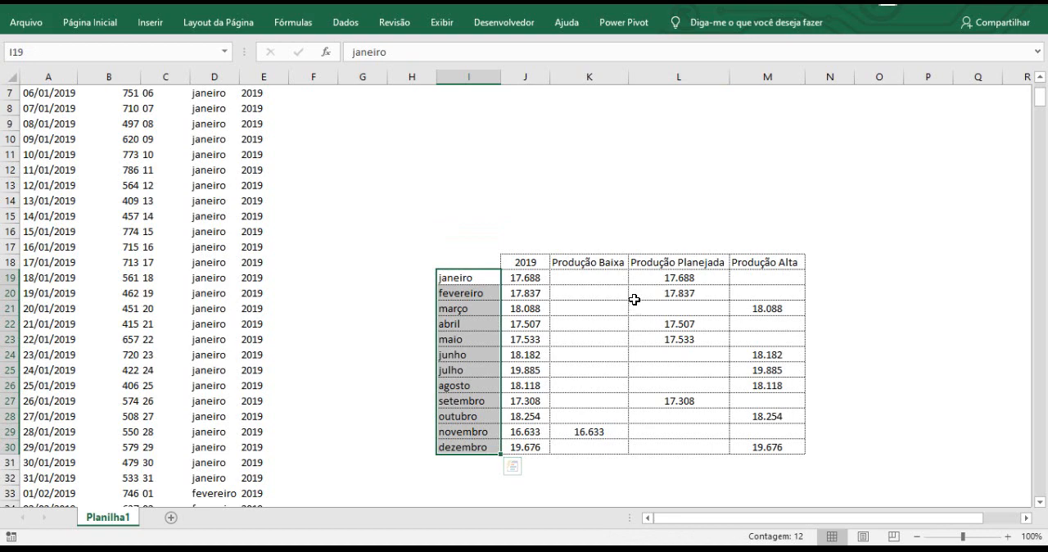
pyautogui.moveTo(592, 264)
pyautogui.mouseDown()
pyautogui.moveTo(765, 304)
pyautogui.moveTo(767, 446)
pyautogui.mouseUp()
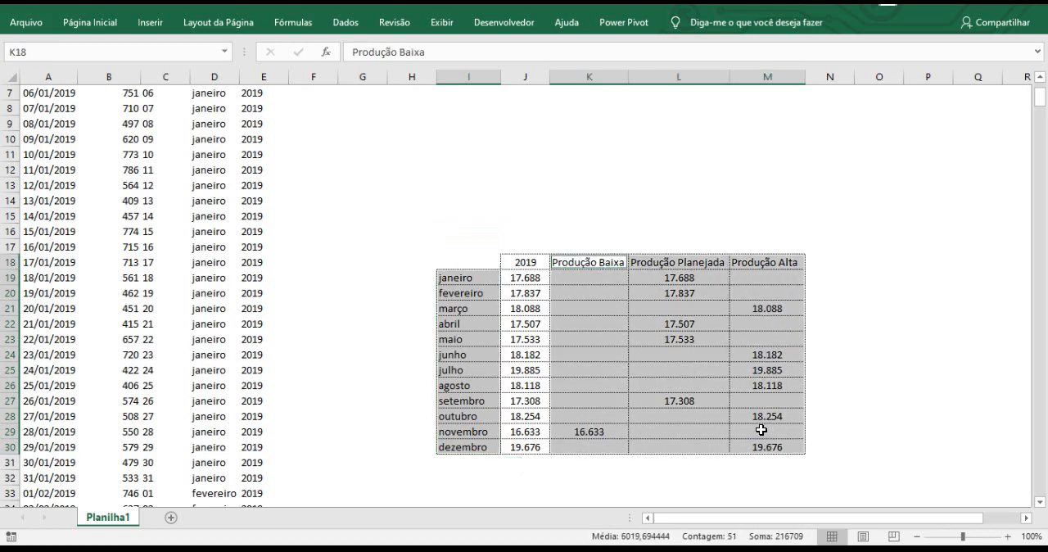
pyautogui.click(142, 27)
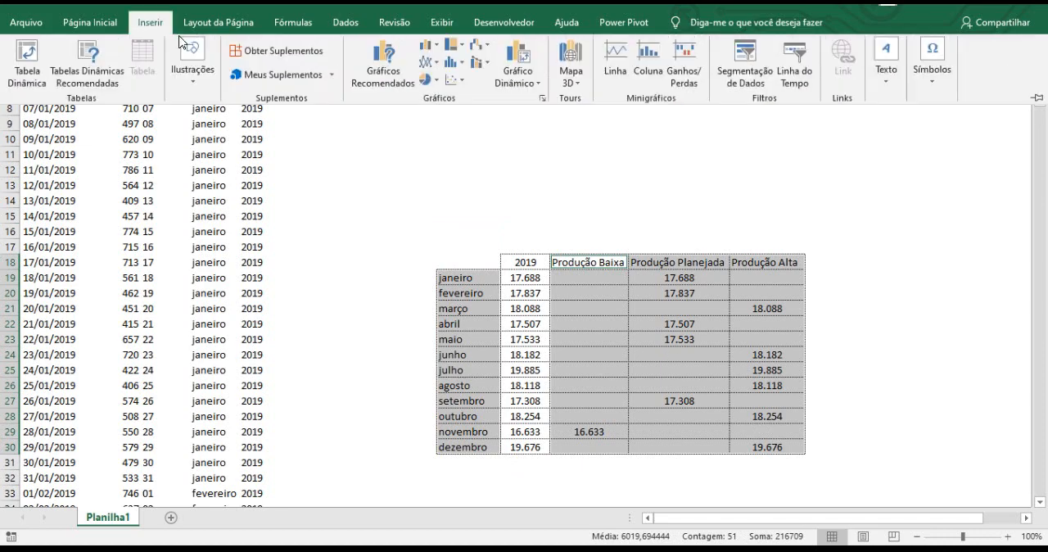
pyautogui.click(426, 49)
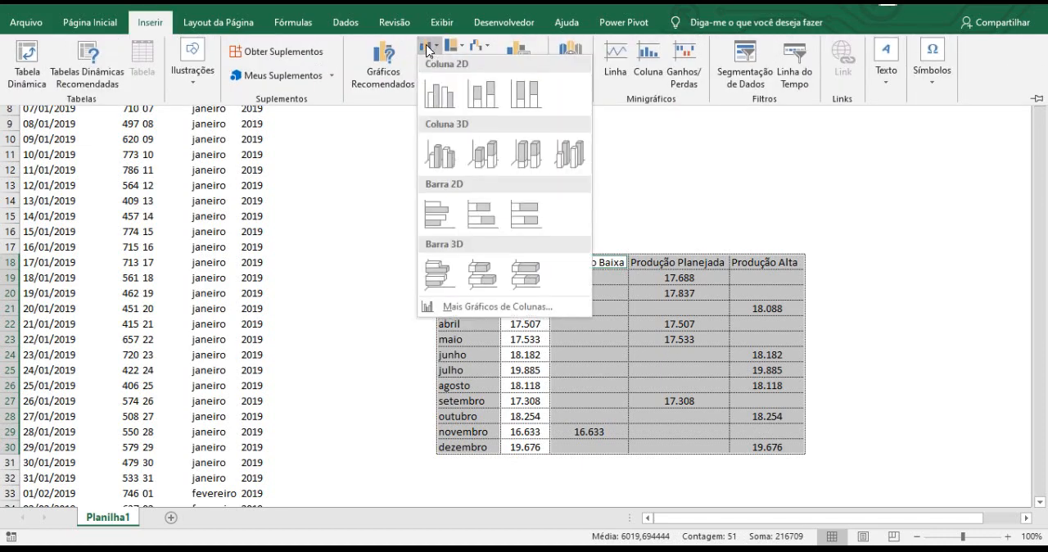
pyautogui.click(437, 95)
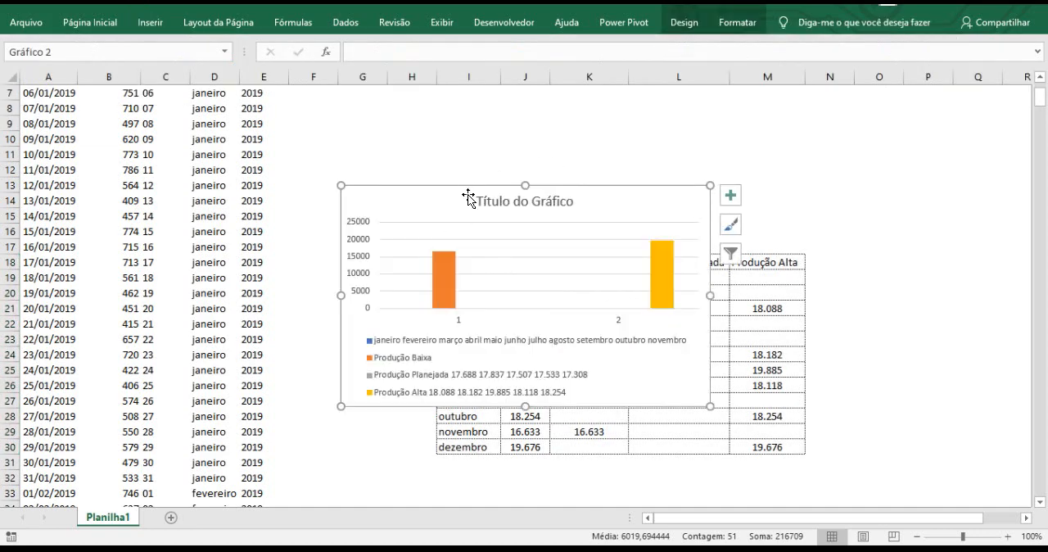
pyautogui.moveTo(460, 177); pyautogui.dragTo(488, 140)
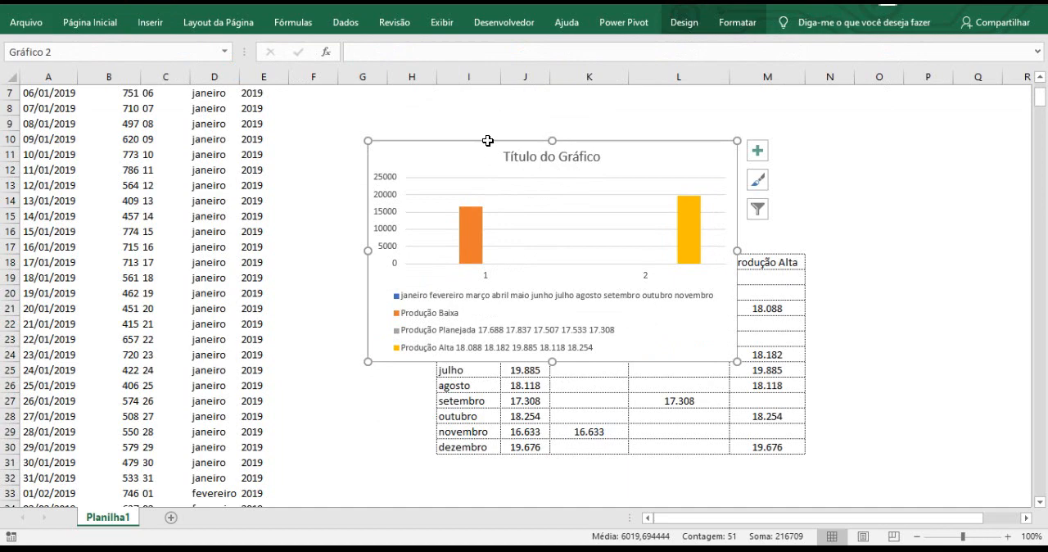
pyautogui.press('Delete')
# Insert a clustered 2D column chart from the three classification columns only, K18:M30.
pyautogui.click(587, 213)
pyautogui.moveTo(586, 267); pyautogui.dragTo(752, 445)
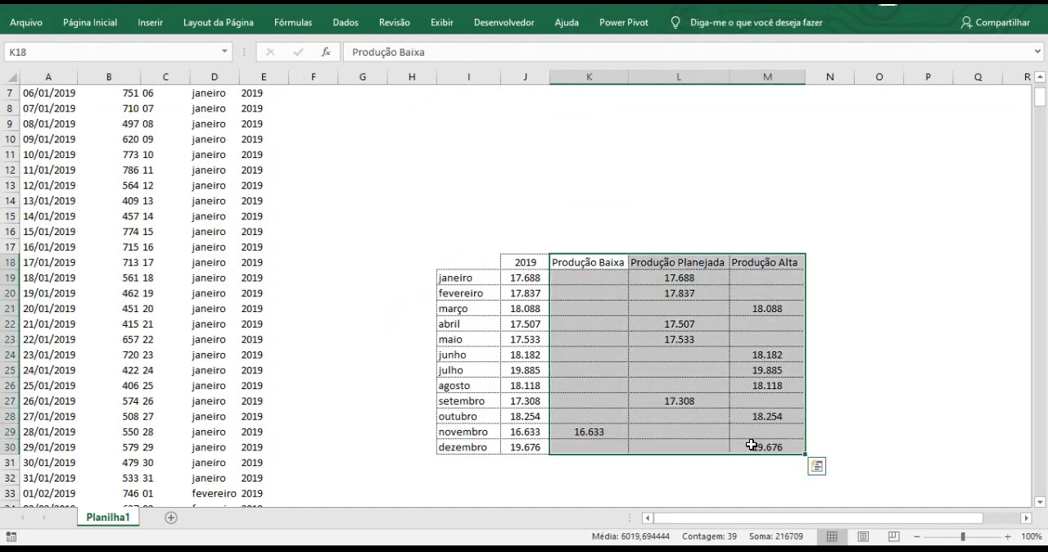
pyautogui.moveTo(594, 267); pyautogui.dragTo(752, 446)
pyautogui.click(147, 25)
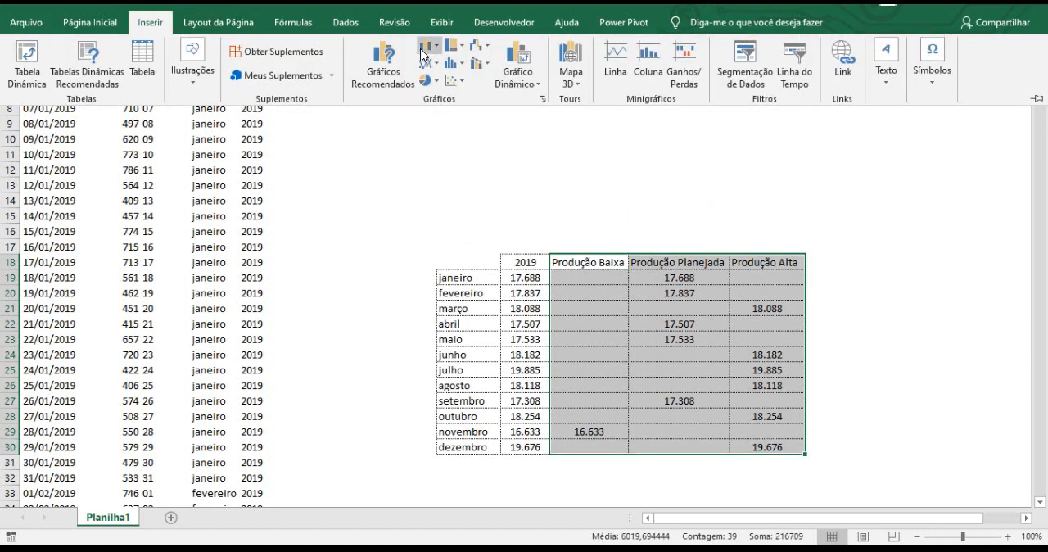
pyautogui.click(422, 49)
pyautogui.click(435, 102)
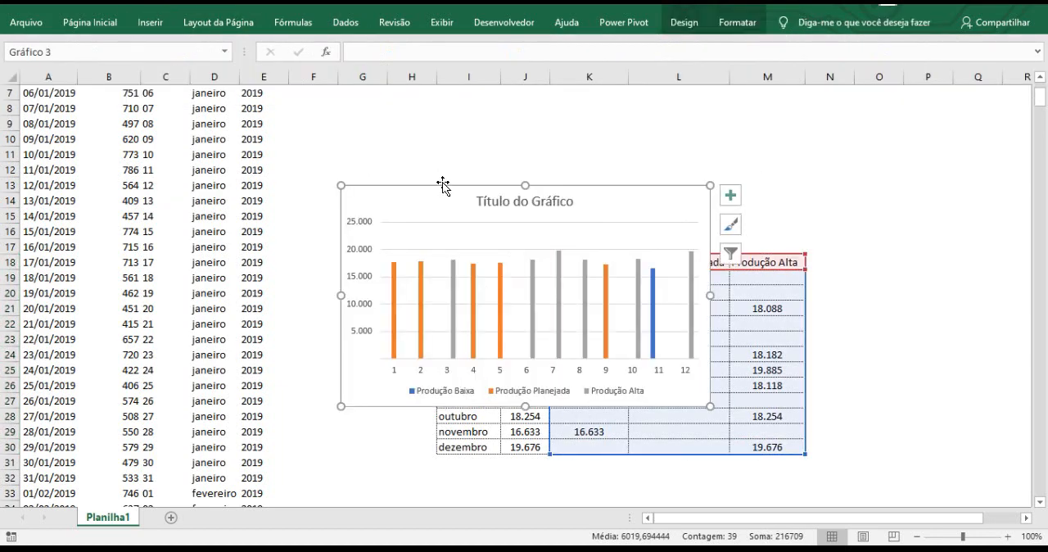
# Make the chart wider and shorter, and place it over the upper part of the production table, starting around row 10.
pyautogui.moveTo(440, 183); pyautogui.dragTo(440, 103)
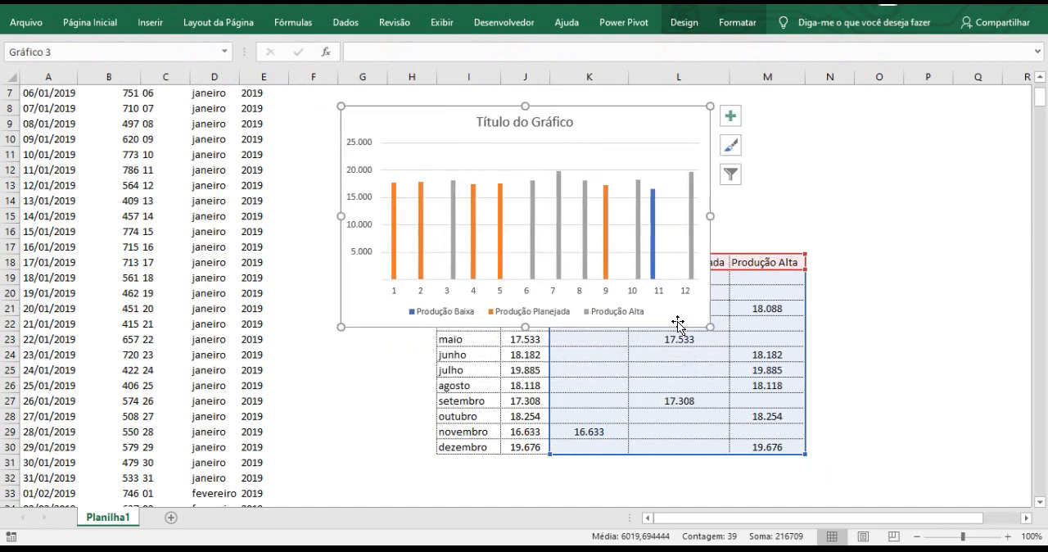
pyautogui.moveTo(706, 328); pyautogui.dragTo(827, 286)
pyautogui.click(589, 213)
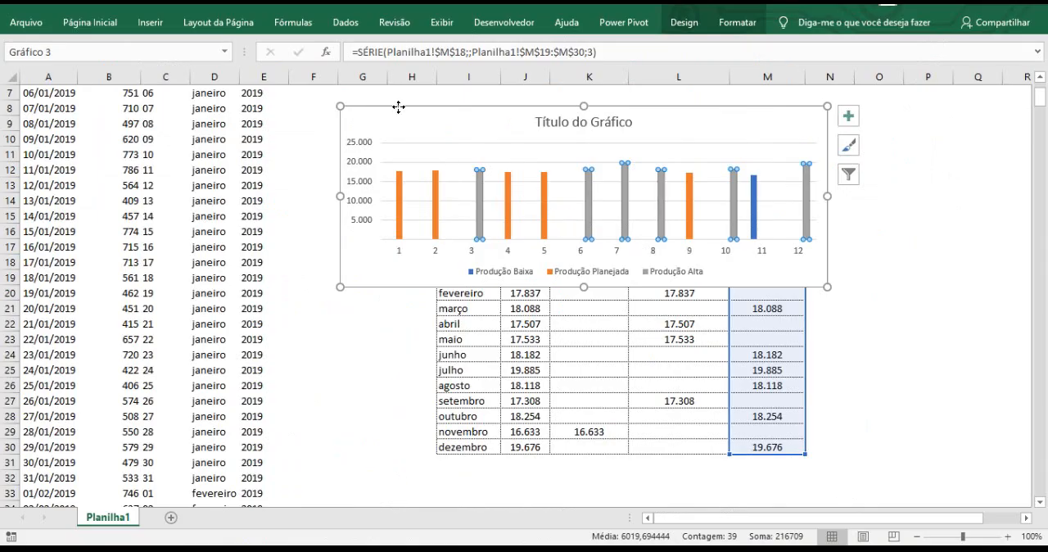
pyautogui.moveTo(398, 105); pyautogui.dragTo(309, 146)
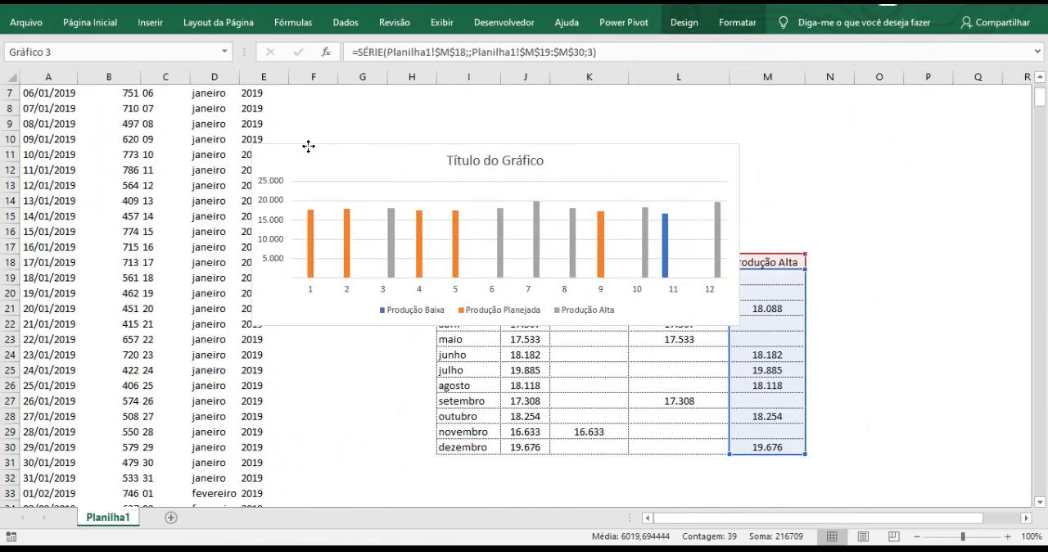
# Enlarge the column chart in both directions and move it so its upper-left corner sits near cell I9.
pyautogui.moveTo(739, 326); pyautogui.dragTo(845, 394)
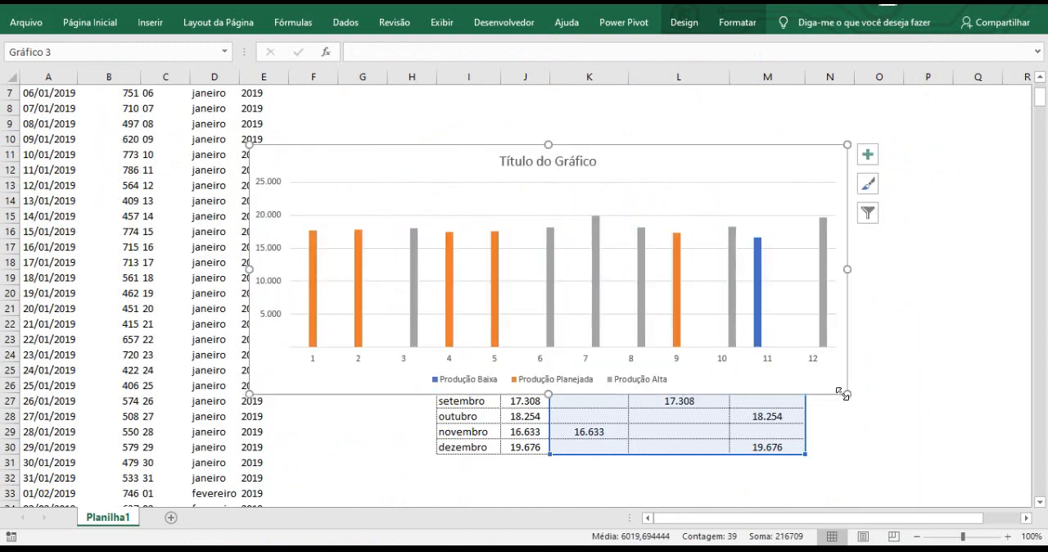
pyautogui.click(536, 359)
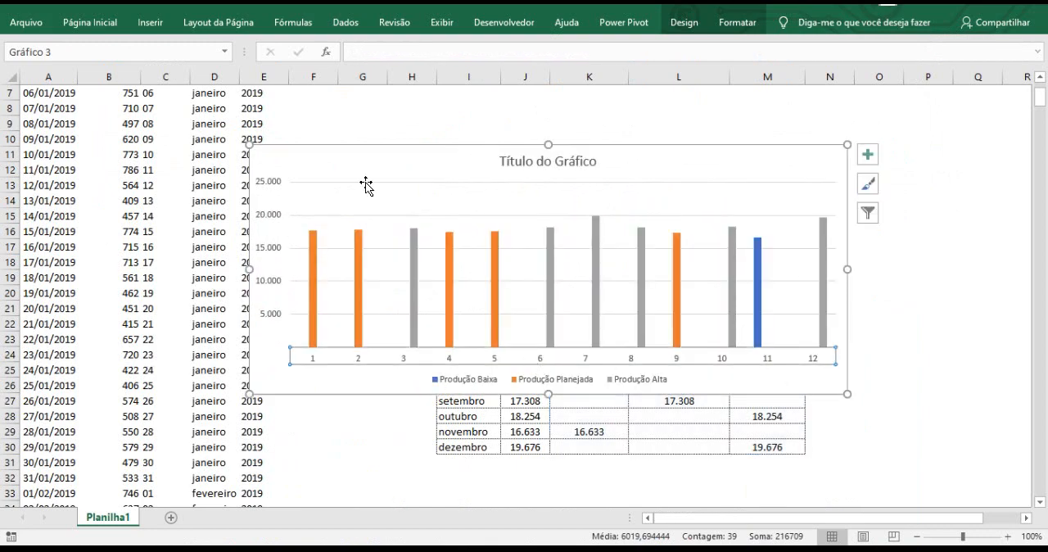
pyautogui.moveTo(346, 147); pyautogui.dragTo(538, 124)
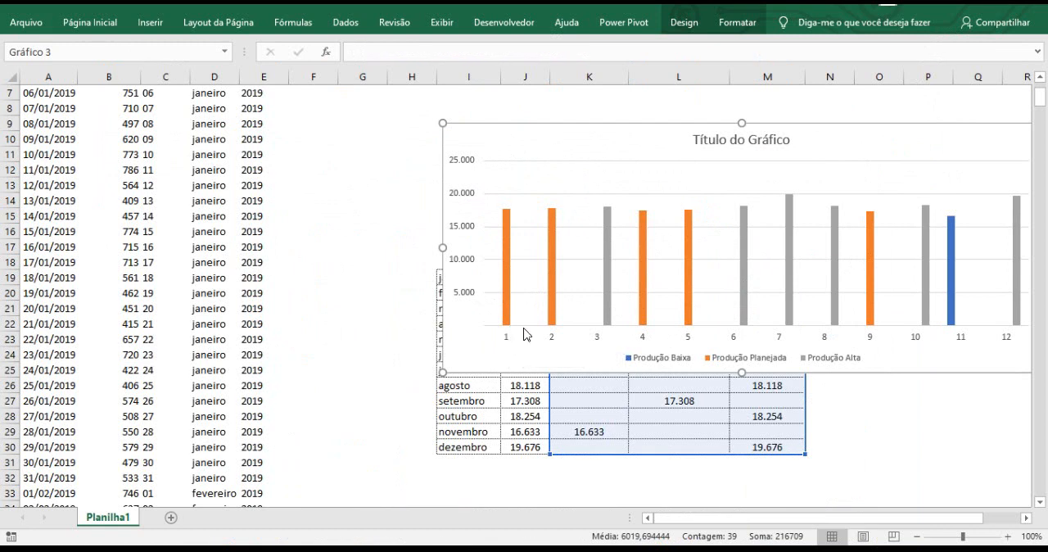
# Use the months in I19:I30 as the chart's horizontal axis labels, and move the chart to span columns C to M from row 9.
pyautogui.click(527, 269)
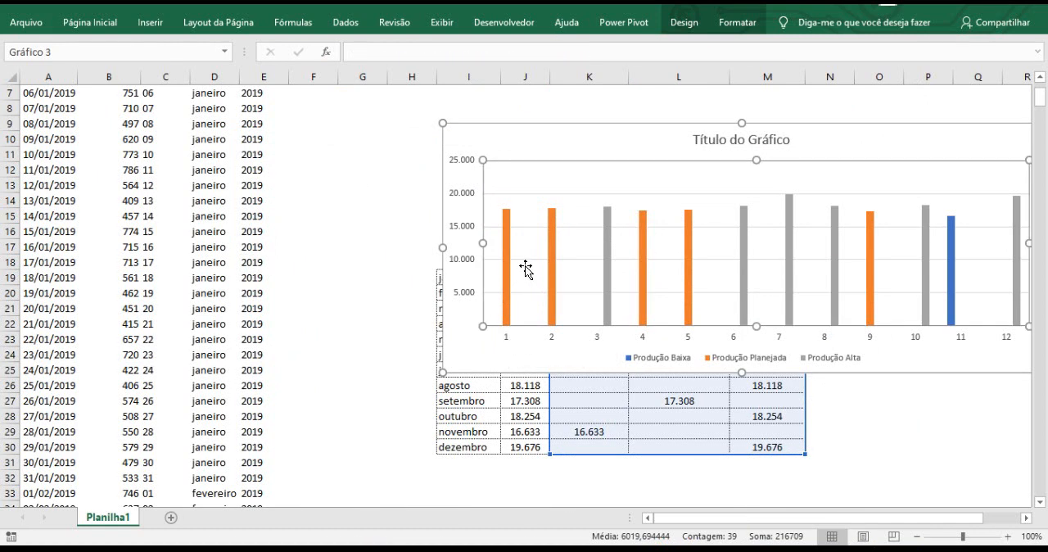
pyautogui.rightClick(563, 241)
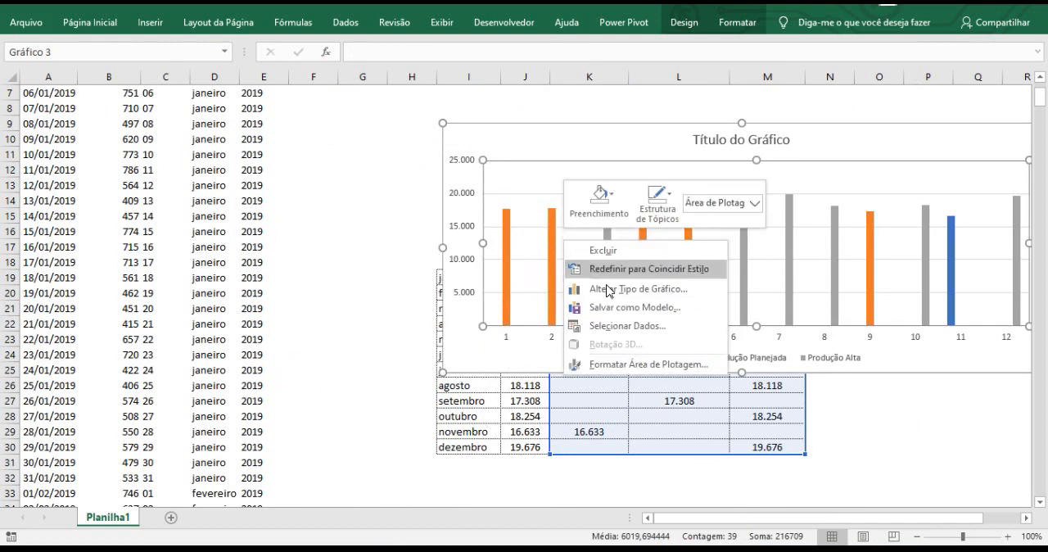
pyautogui.click(657, 326)
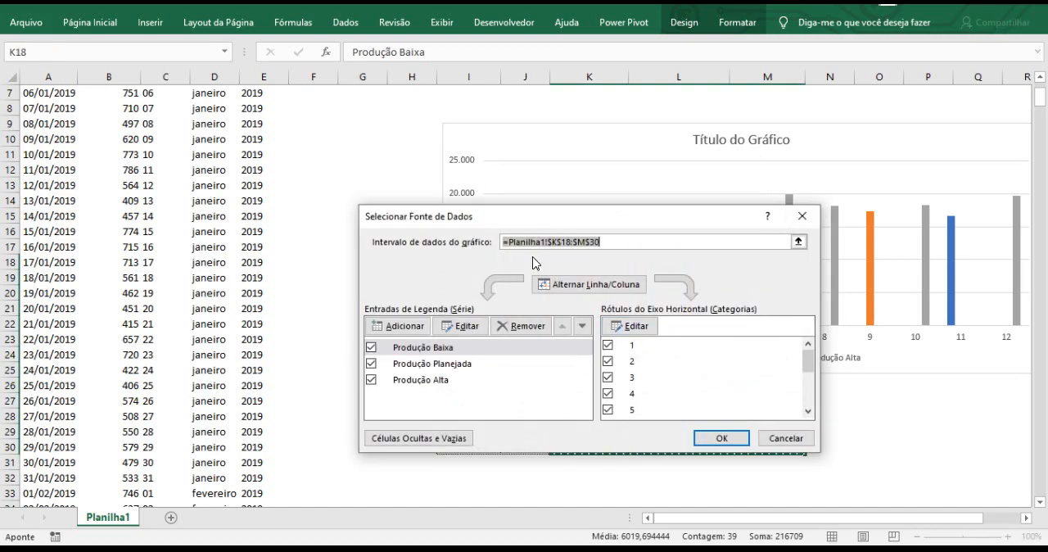
pyautogui.moveTo(460, 218); pyautogui.dragTo(670, 188)
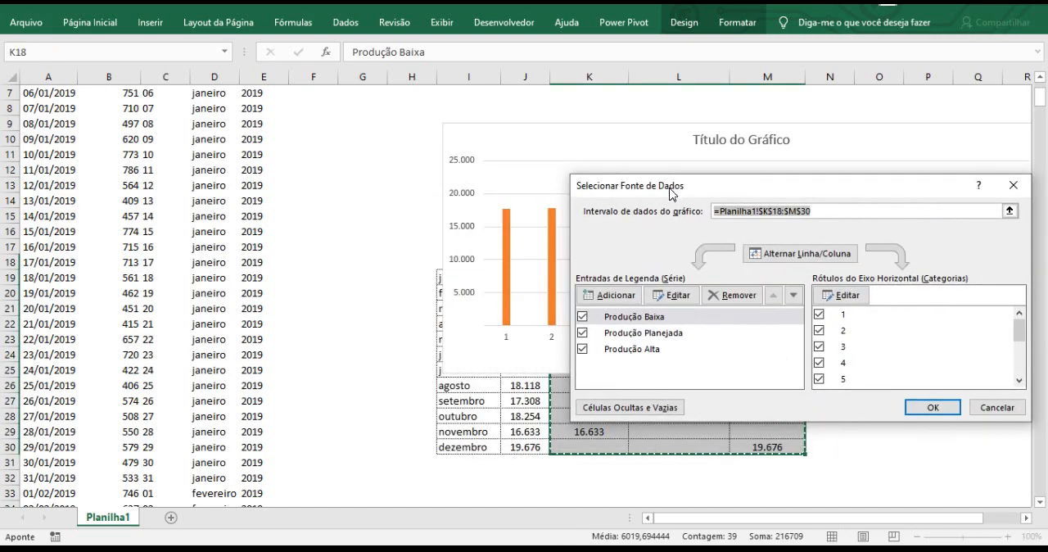
pyautogui.click(850, 298)
pyautogui.moveTo(613, 301); pyautogui.dragTo(817, 284)
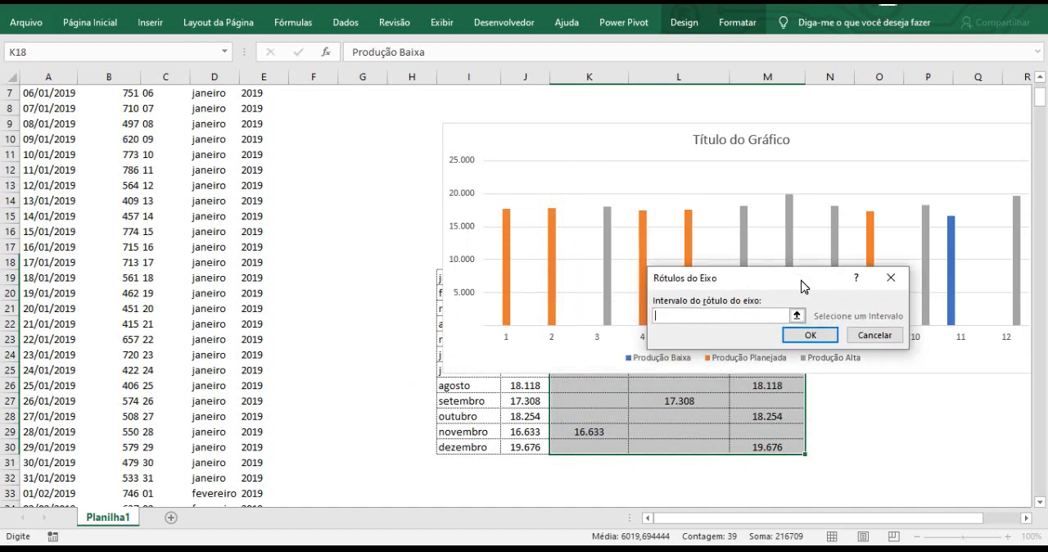
pyautogui.moveTo(439, 278); pyautogui.dragTo(453, 447)
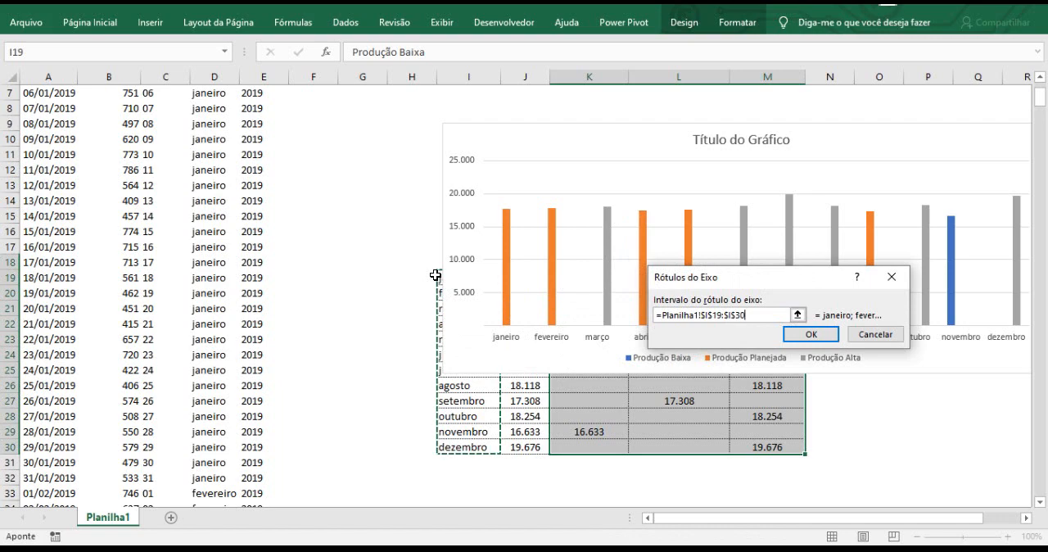
pyautogui.click(812, 338)
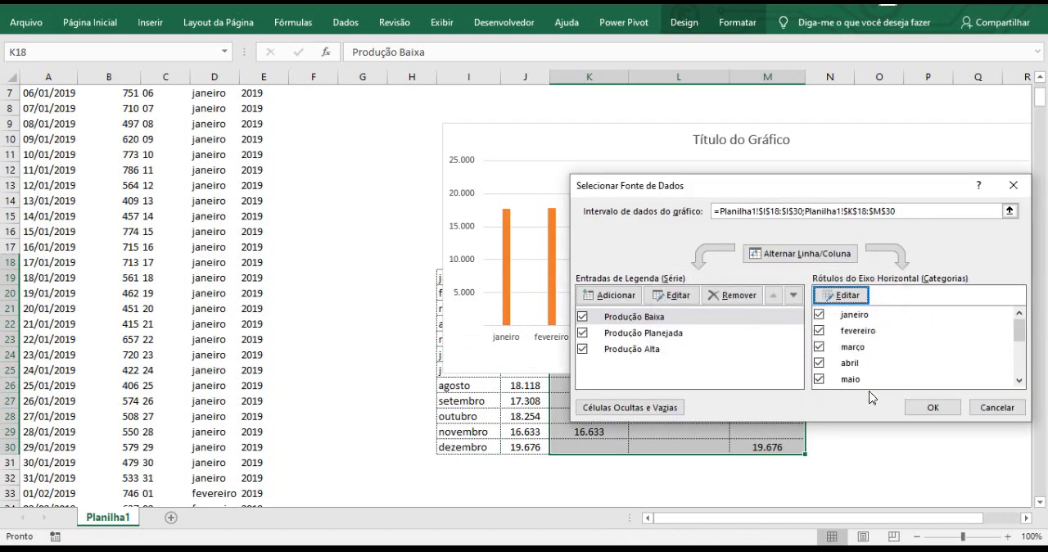
pyautogui.click(932, 408)
pyautogui.moveTo(469, 123); pyautogui.dragTo(195, 125)
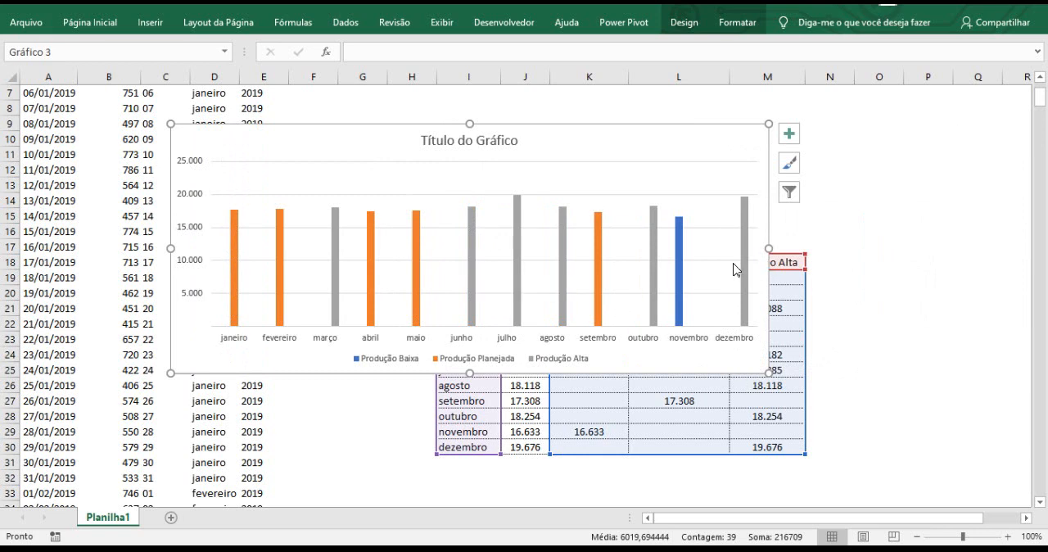
# Set the series overlap to 0% in the format options of the Produção Baixa series.
pyautogui.click(680, 264)
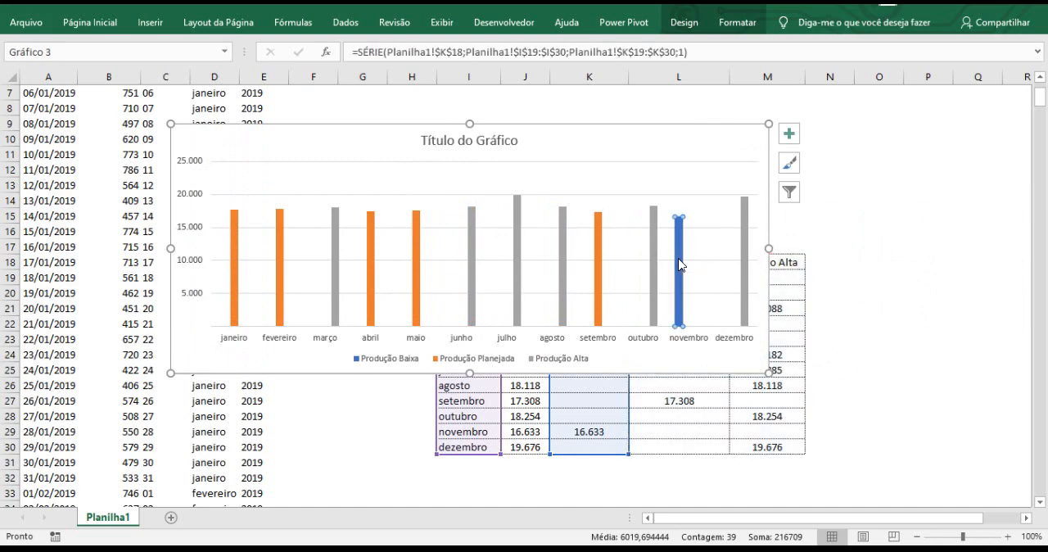
pyautogui.rightClick(680, 265)
pyautogui.click(730, 407)
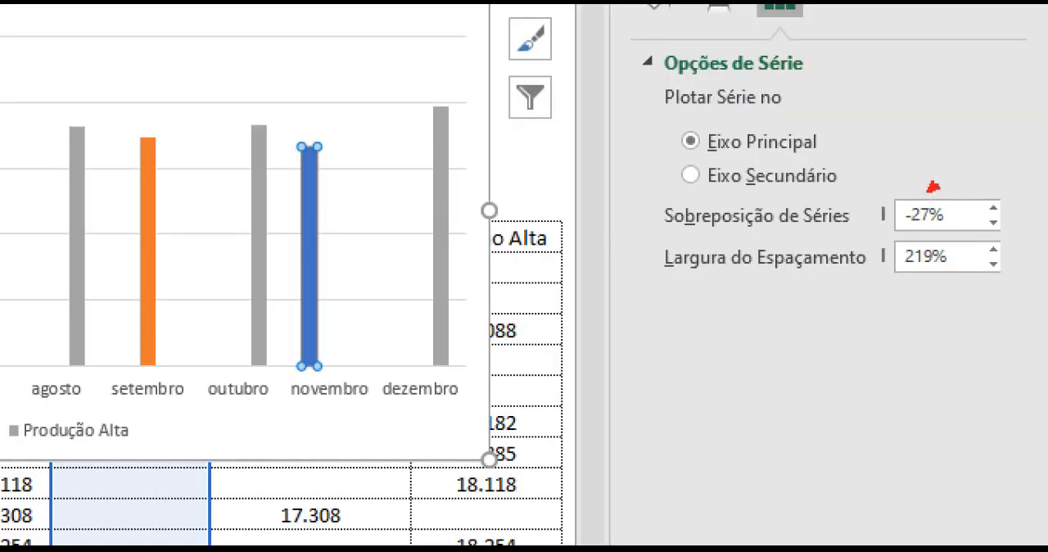
pyautogui.moveTo(932, 187); pyautogui.dragTo(997, 90)
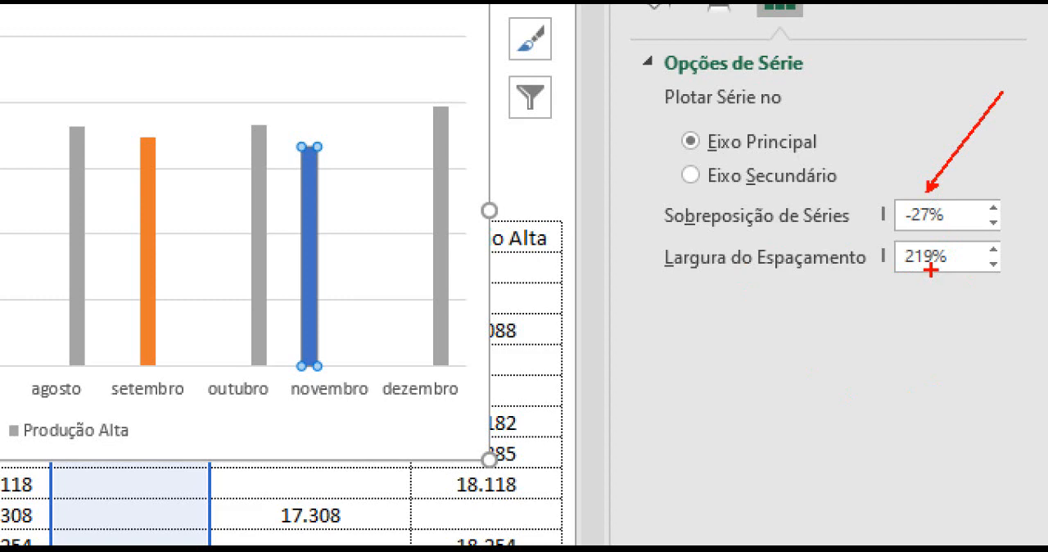
pyautogui.moveTo(931, 270); pyautogui.dragTo(990, 314)
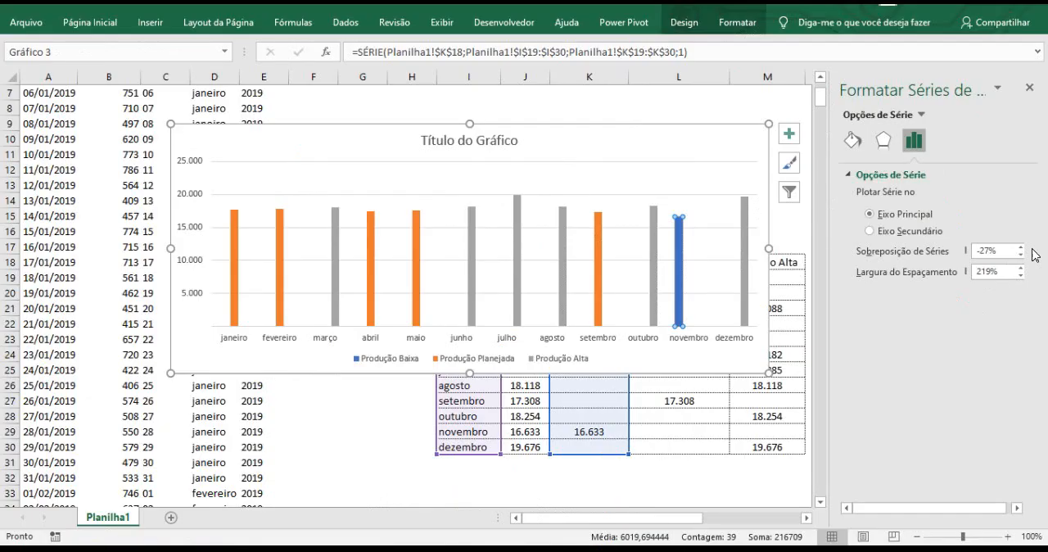
pyautogui.doubleClick(997, 250)
pyautogui.write('0')
pyautogui.press('Return')
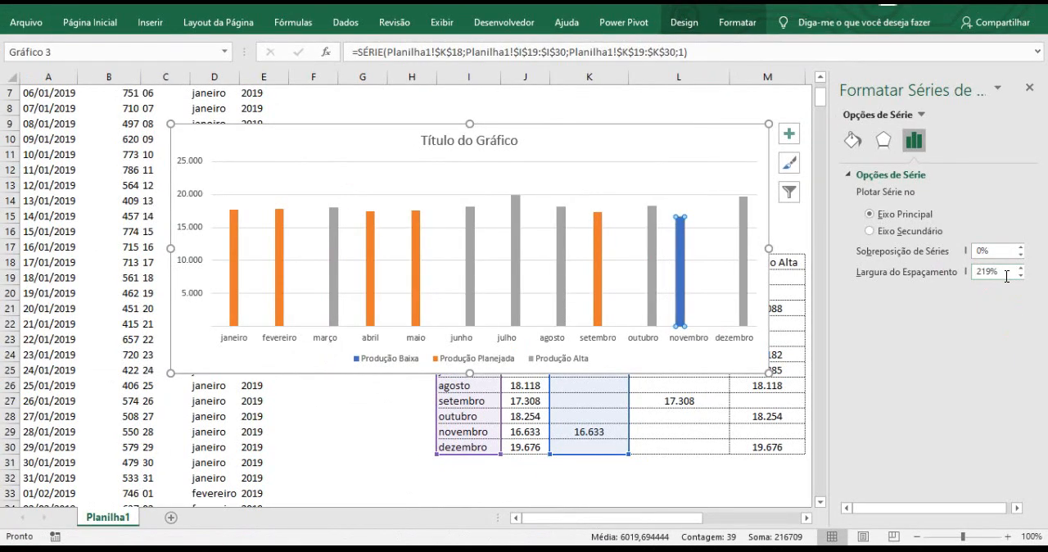
# Set the Produção Baixa series' gap width to 20% and its series overlap to 100%.
pyautogui.moveTo(950, 279); pyautogui.dragTo(886, 270)
pyautogui.write('20')
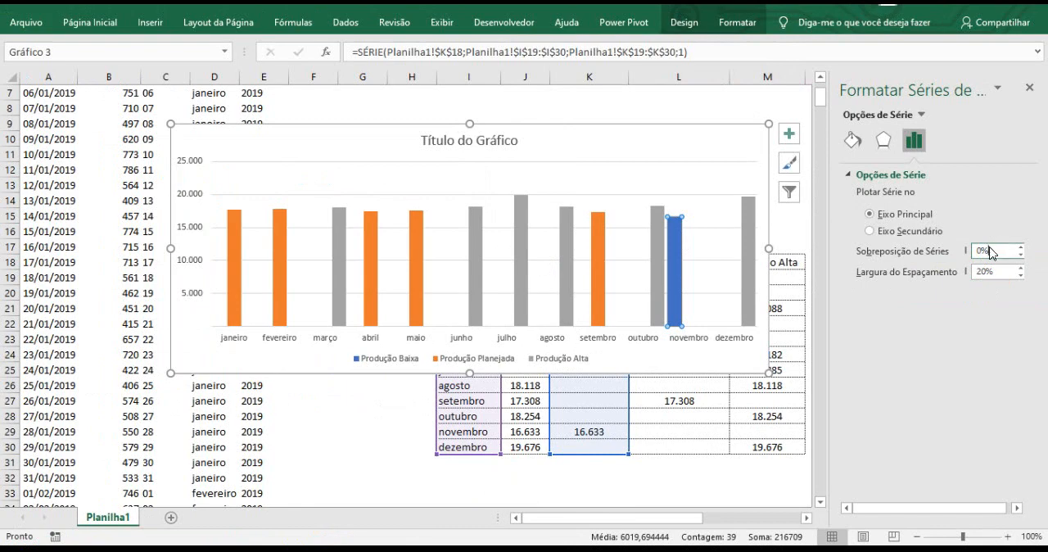
pyautogui.moveTo(929, 244); pyautogui.dragTo(891, 251)
pyautogui.write('100')
pyautogui.press('Return')
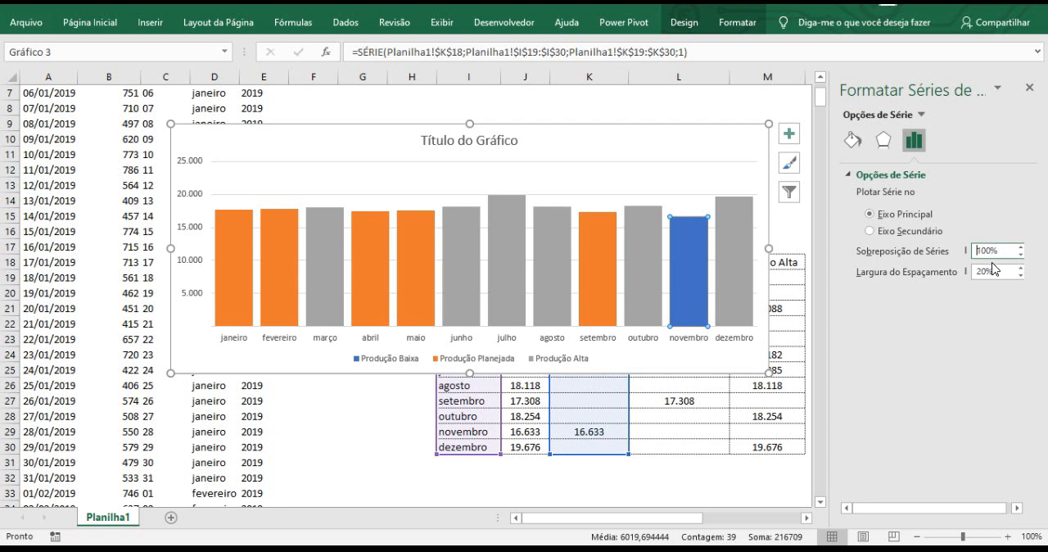
# Try a gap width of 0% for the columns, settle on 10%, and close the series formatting options.
pyautogui.moveTo(996, 271); pyautogui.dragTo(972, 272)
pyautogui.write('0')
pyautogui.press('Return')
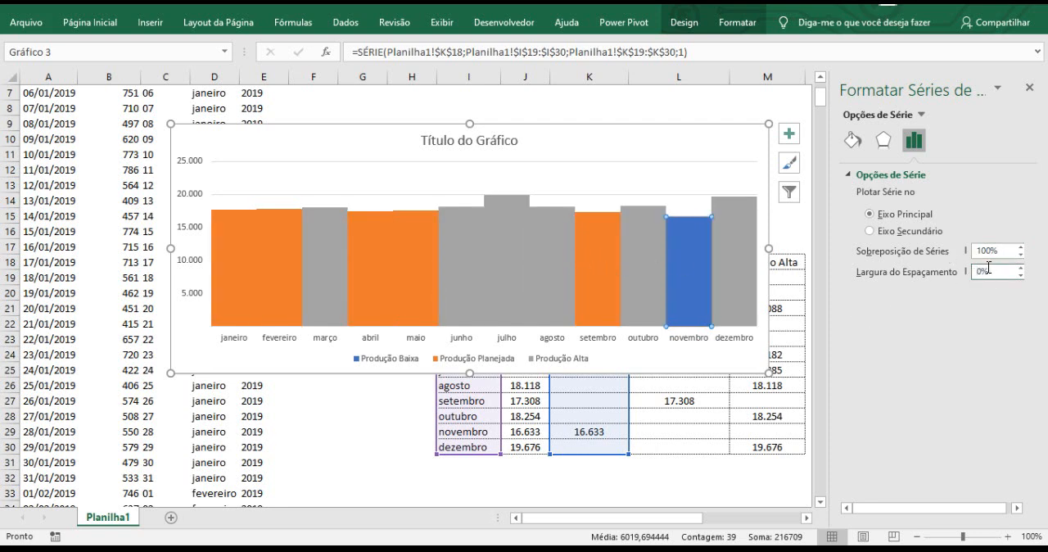
pyautogui.moveTo(989, 268); pyautogui.dragTo(969, 275)
pyautogui.write('10')
pyautogui.press('Return')
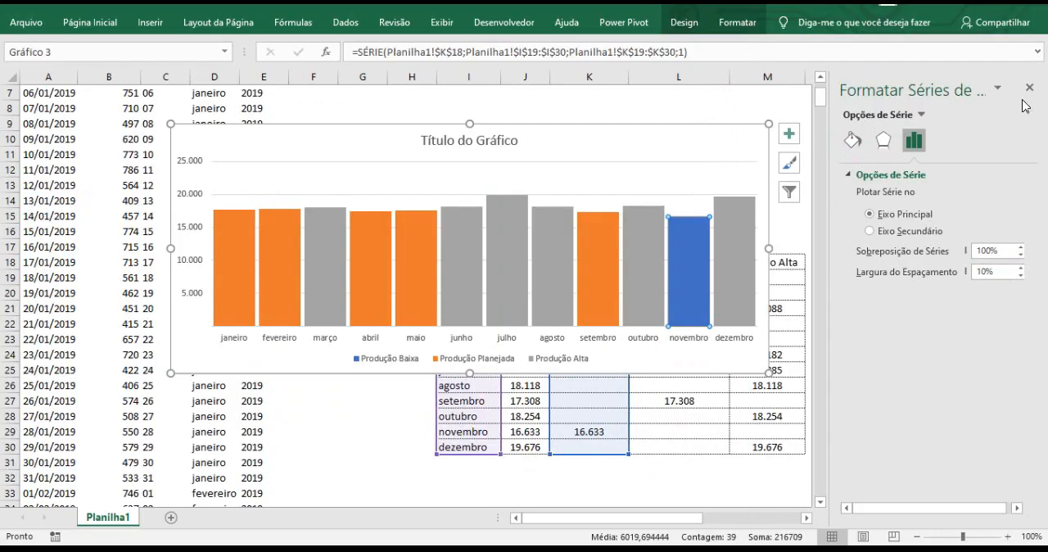
pyautogui.click(1025, 86)
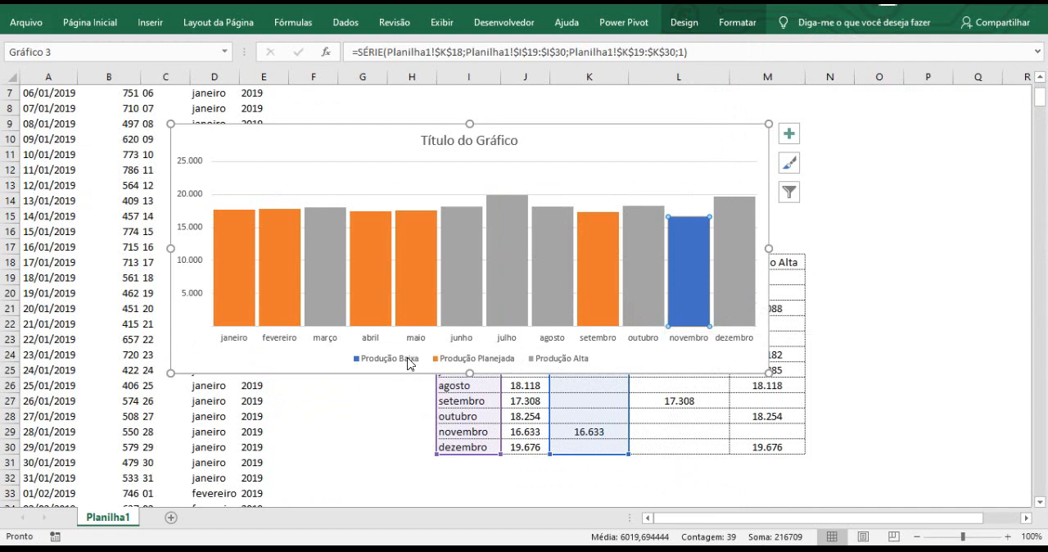
pyautogui.click(915, 256)
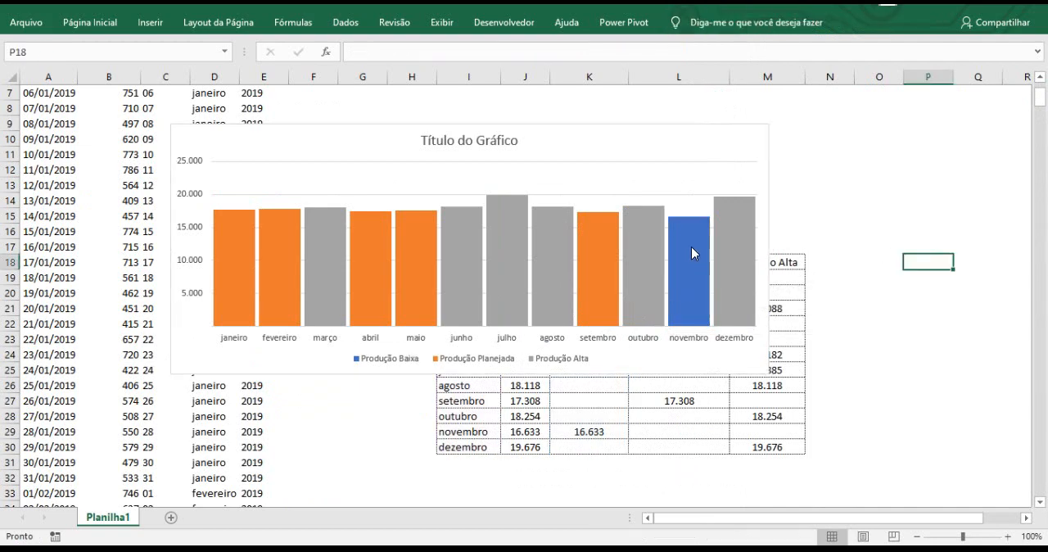
# Fill the Produção Baixa column for novembro with the standard red colour.
pyautogui.click(692, 246)
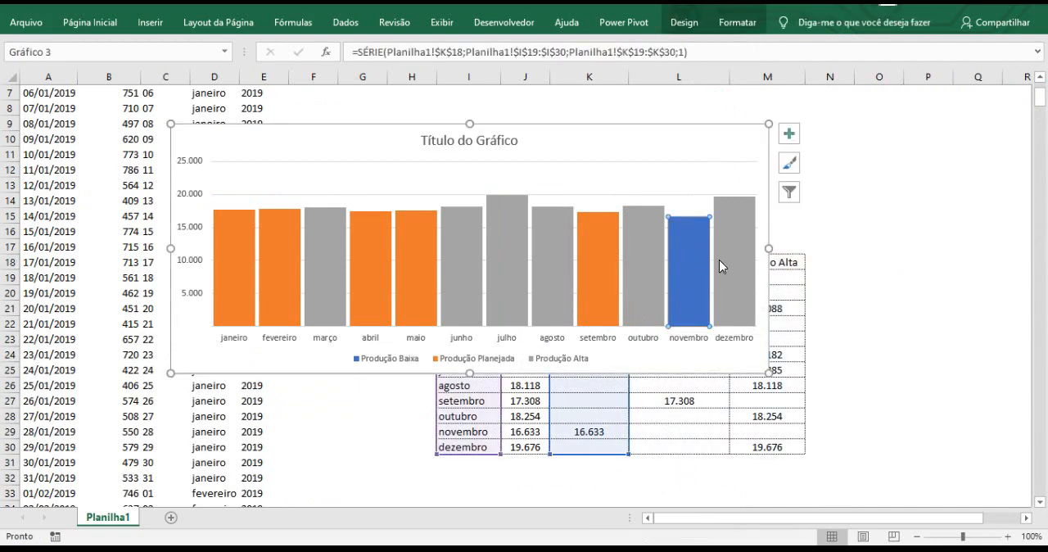
pyautogui.click(95, 27)
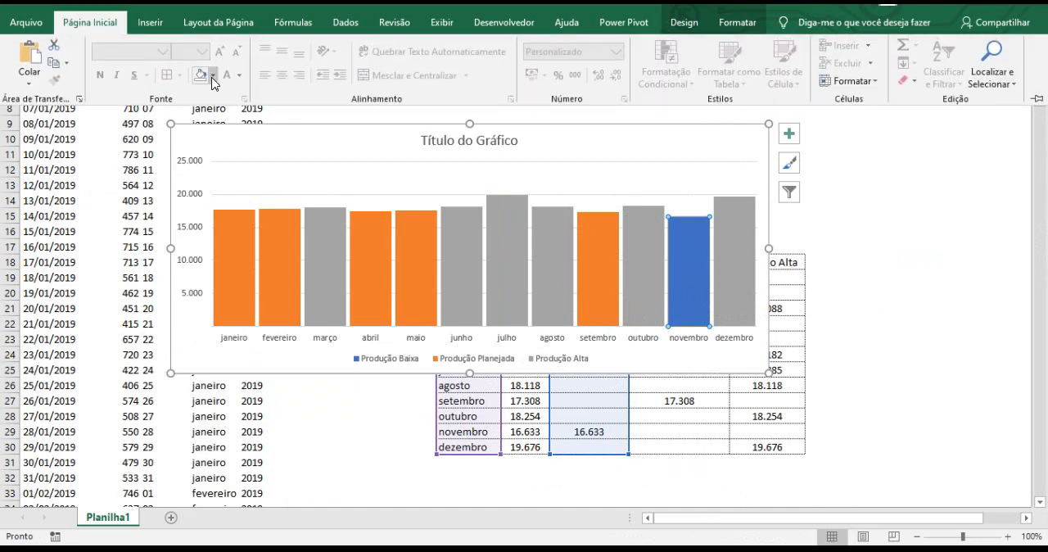
pyautogui.click(212, 75)
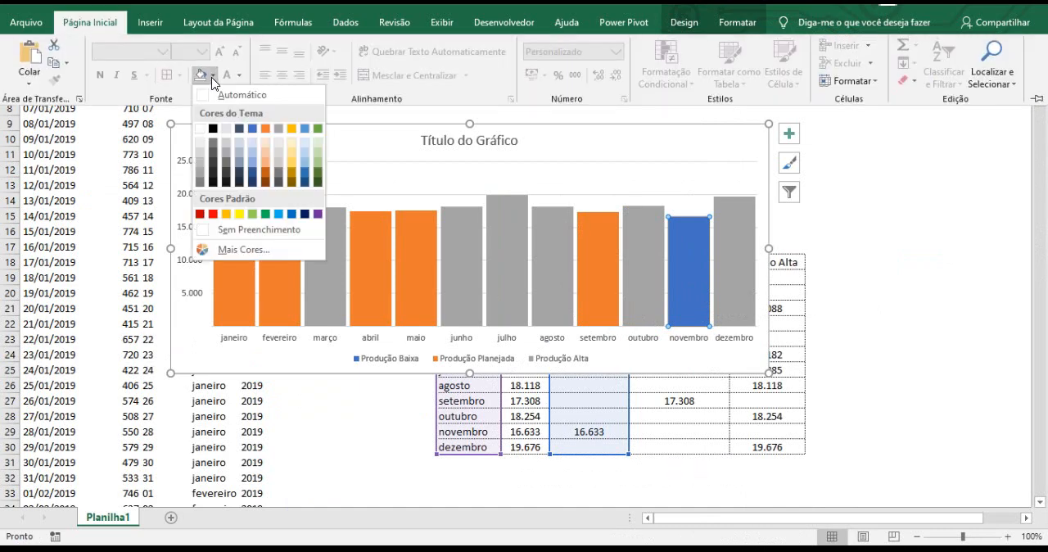
pyautogui.click(212, 215)
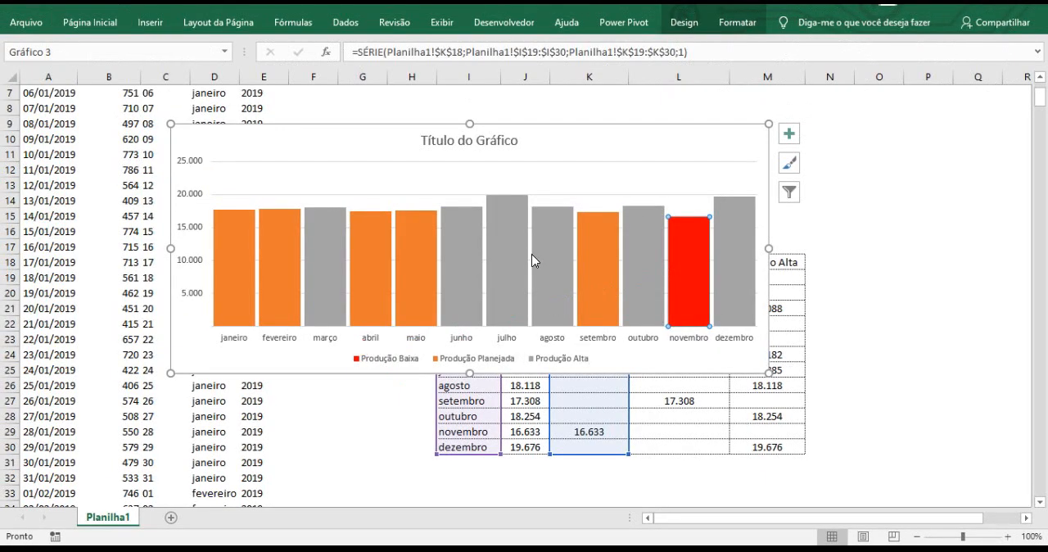
# Fill the Produção Alta series with the standard green colour and deselect the chart.
pyautogui.click(517, 251)
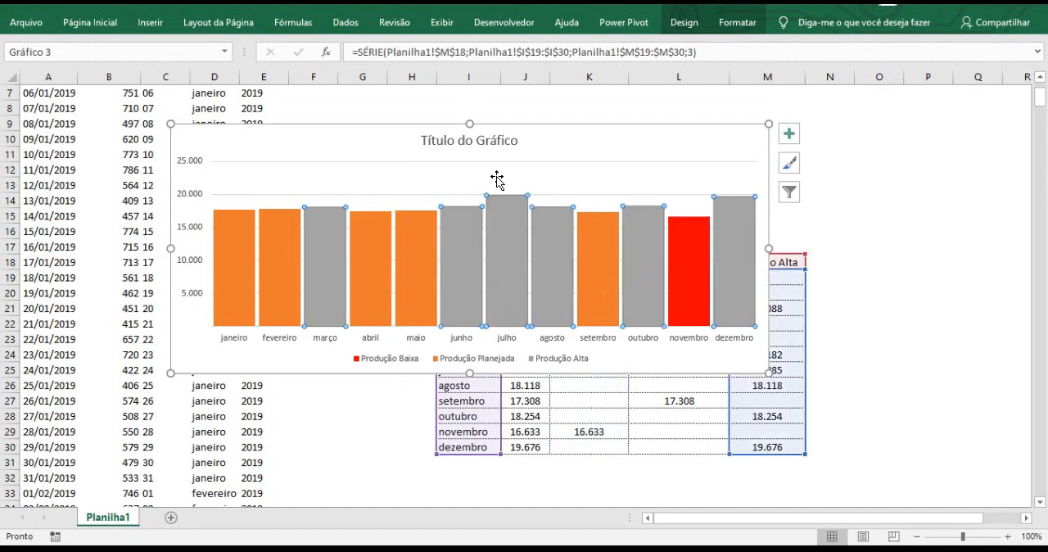
pyautogui.click(906, 235)
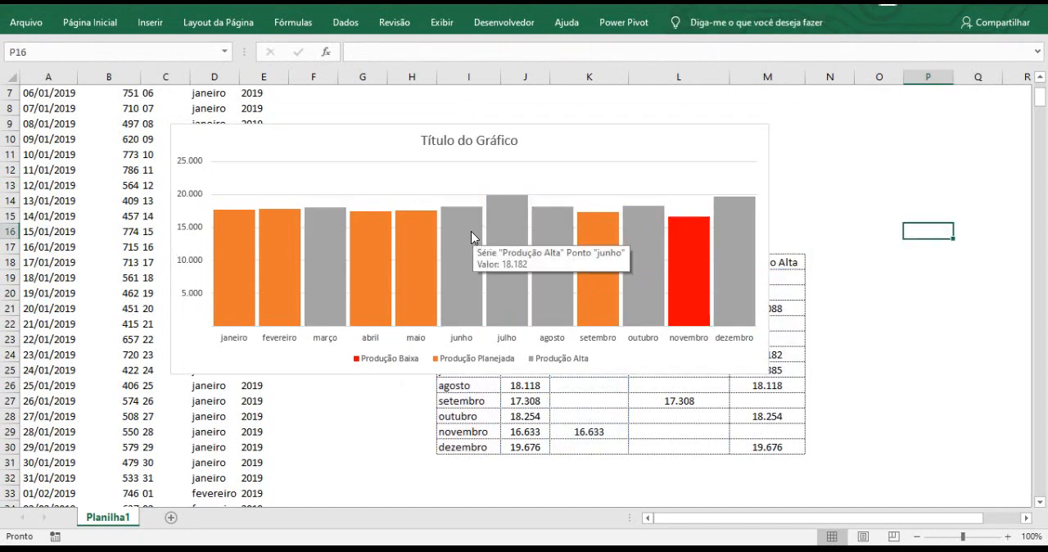
pyautogui.click(471, 237)
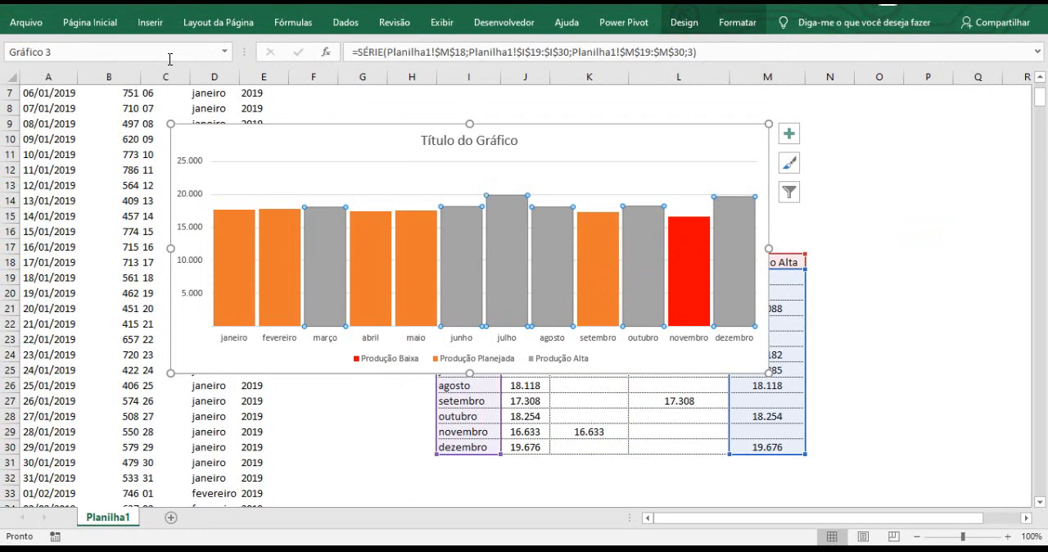
pyautogui.click(97, 28)
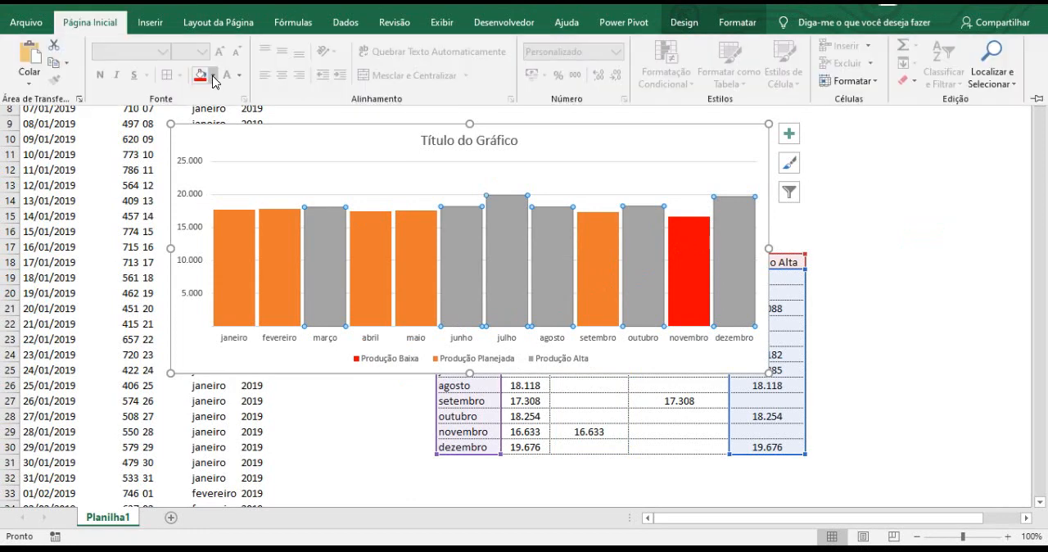
pyautogui.click(214, 77)
pyautogui.click(265, 211)
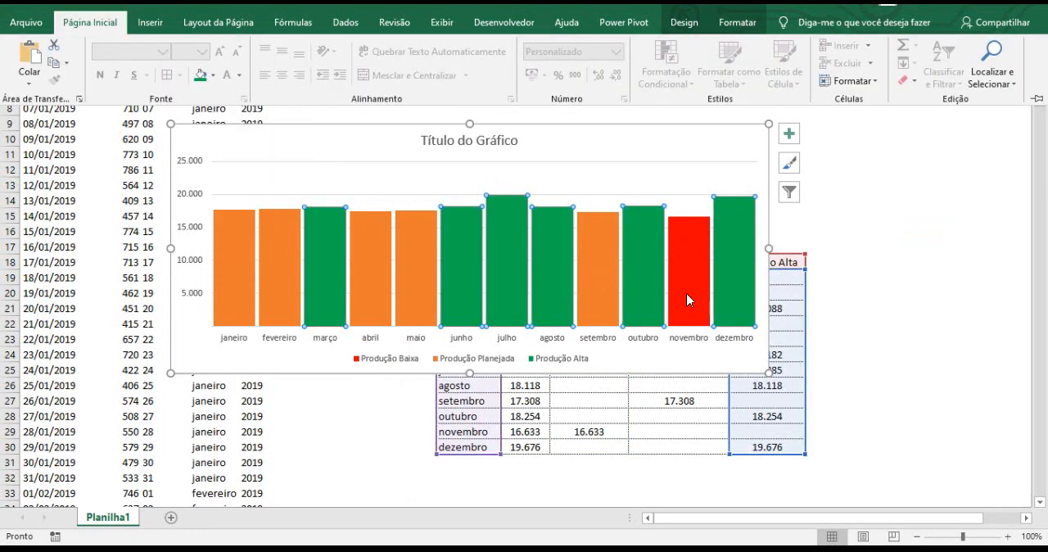
pyautogui.click(884, 255)
pyautogui.click(883, 246)
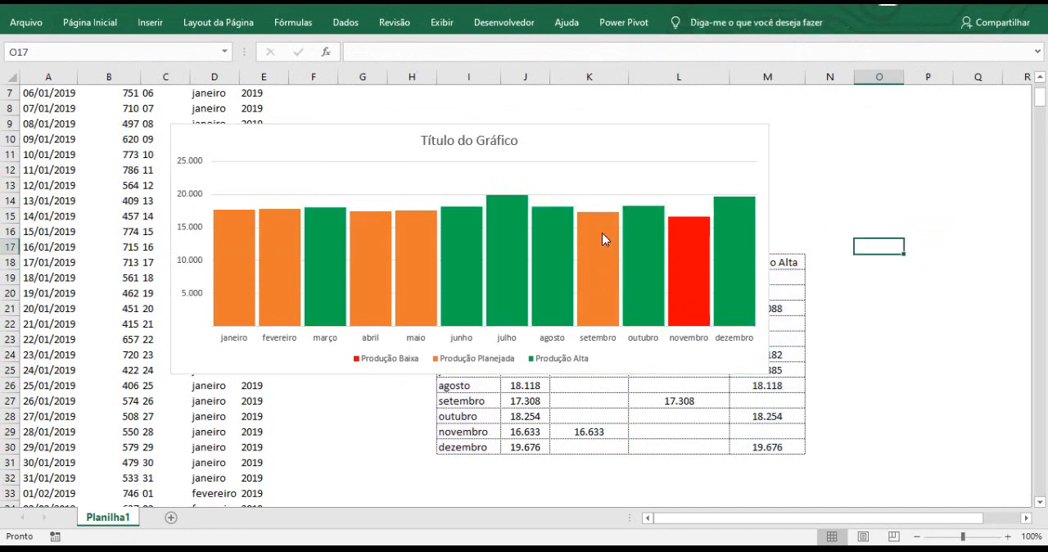
# Fill the Produção Planejada series with the standard blue colour.
pyautogui.click(602, 239)
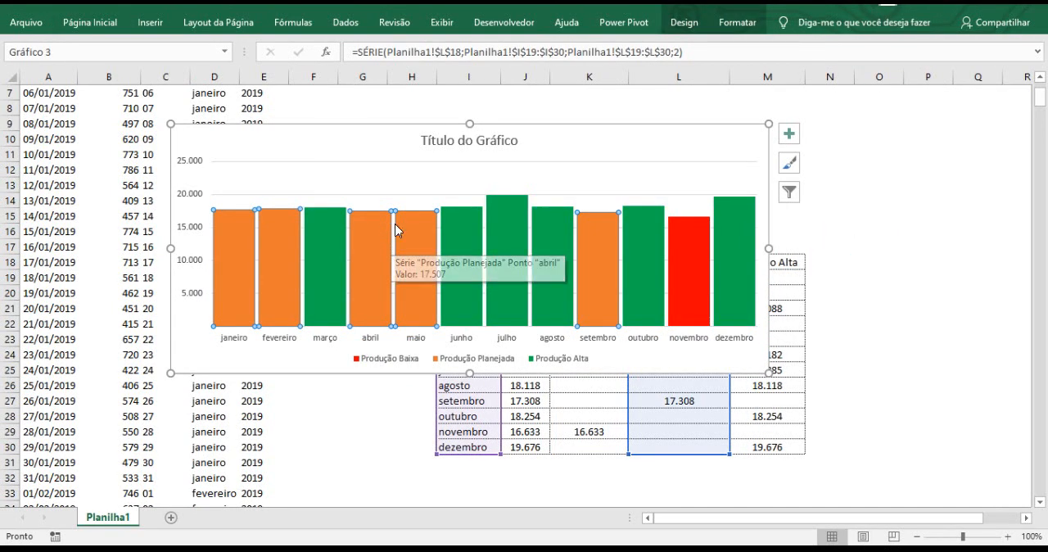
pyautogui.click(97, 29)
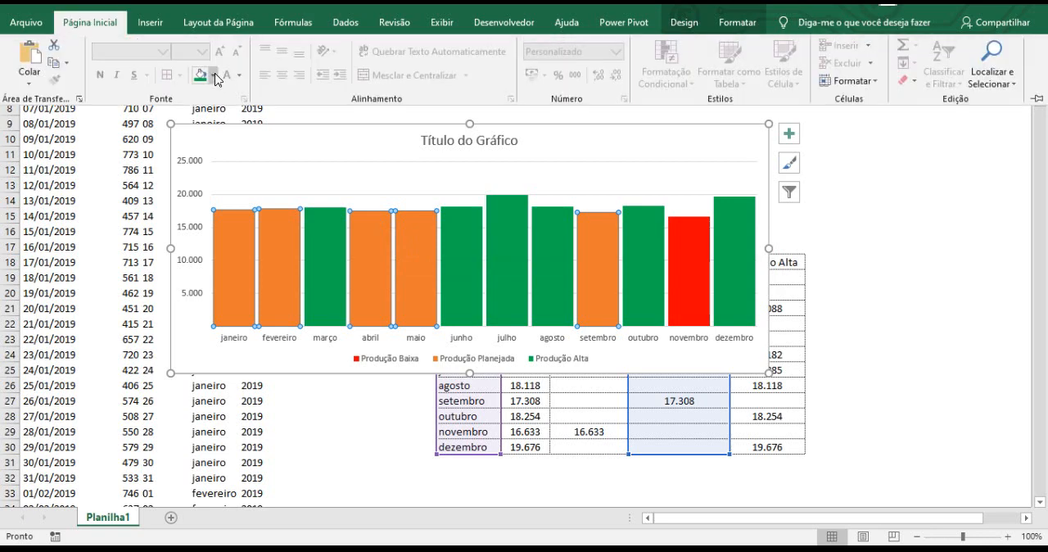
pyautogui.click(215, 76)
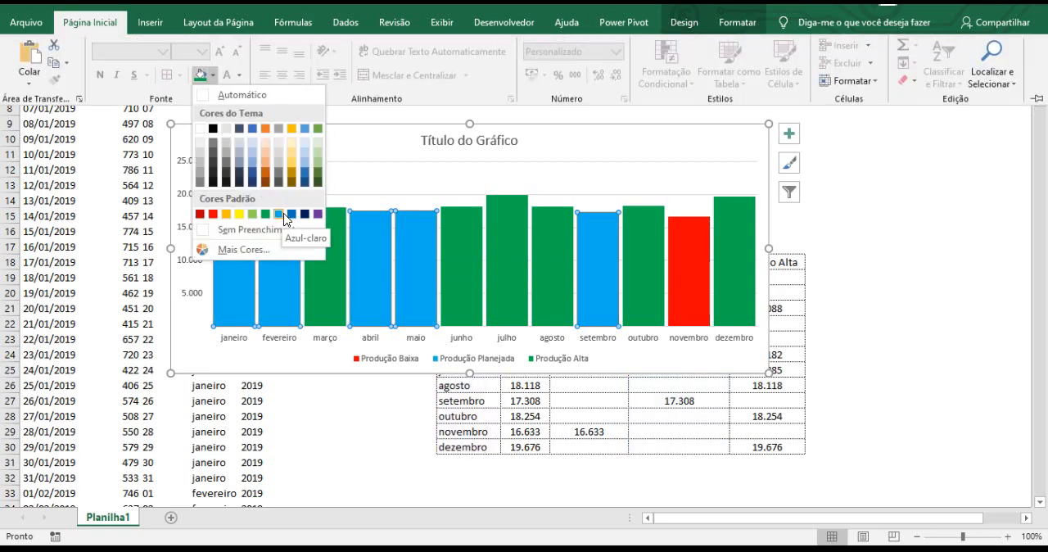
pyautogui.click(292, 215)
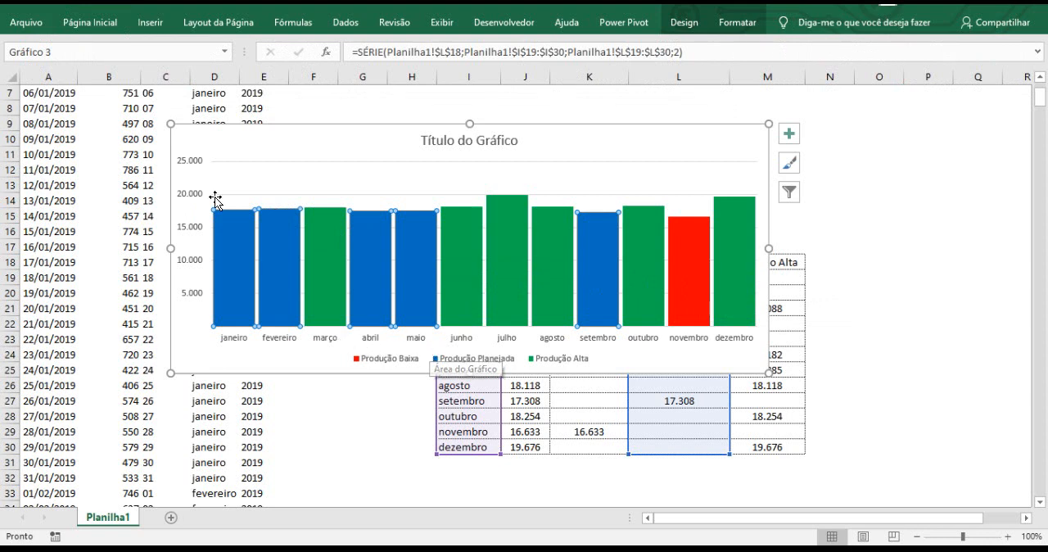
# Delete the chart's vertical value axis and its horizontal gridlines.
pyautogui.click(186, 158)
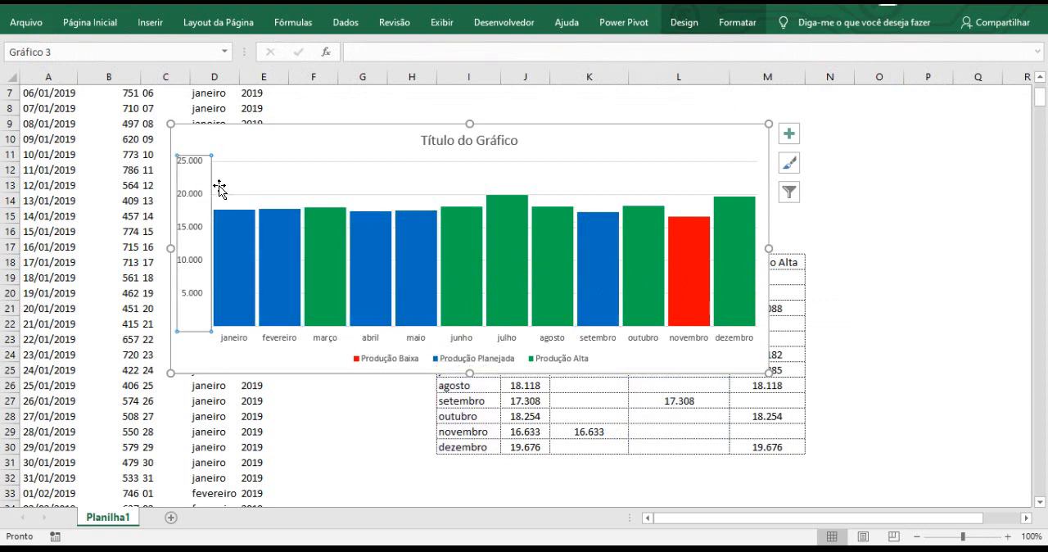
pyautogui.press('Delete')
pyautogui.click(240, 161)
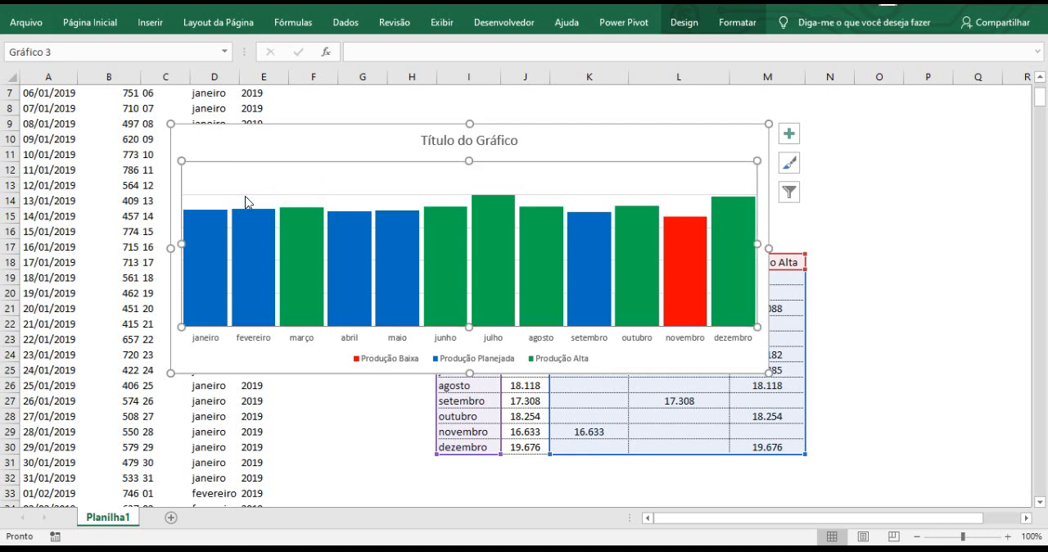
pyautogui.click(246, 196)
pyautogui.press('Delete')
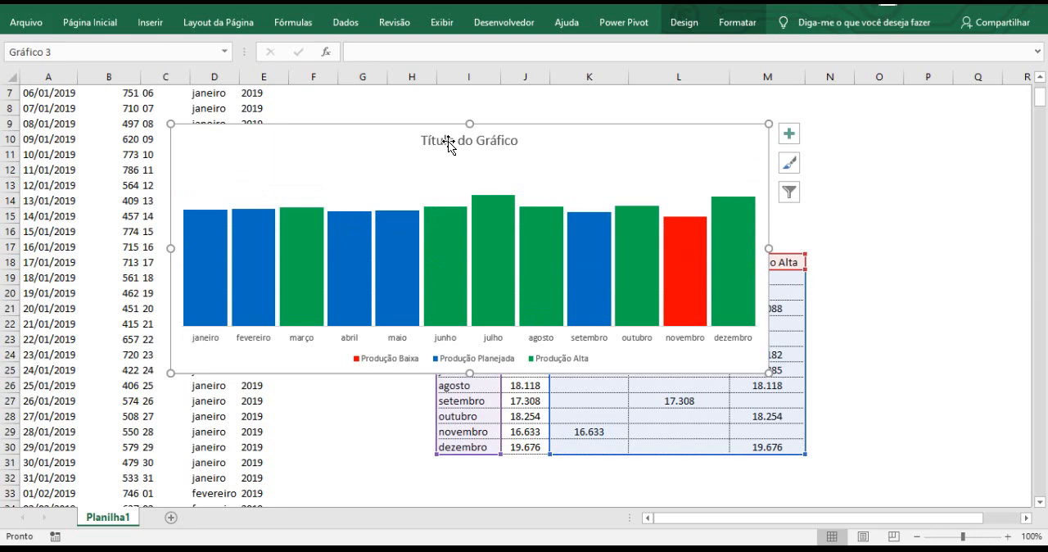
# Move the chart so its upper-left corner sits near cell F10, clear of the data in columns A to E.
pyautogui.scroll(2, 741, 237)
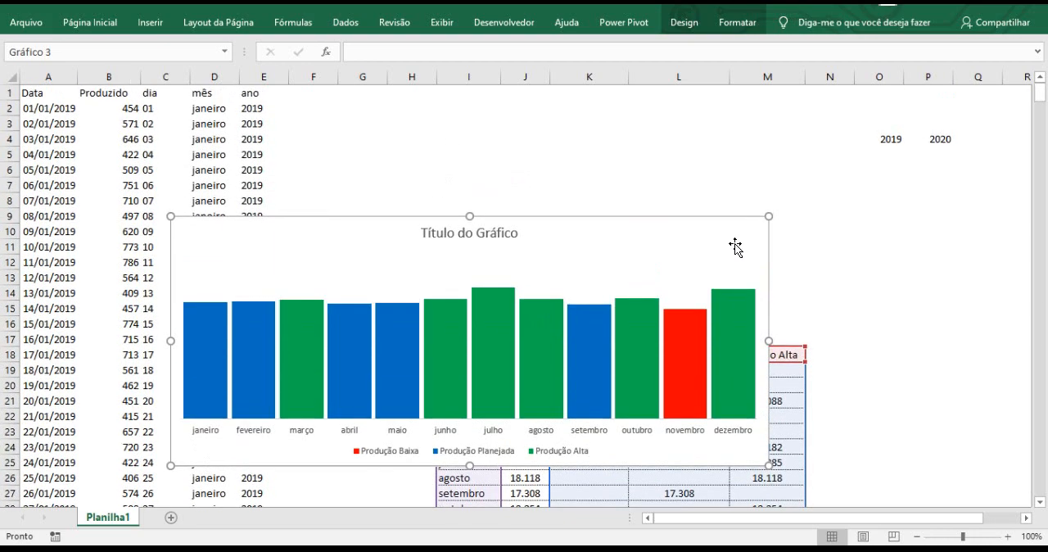
pyautogui.click(635, 211)
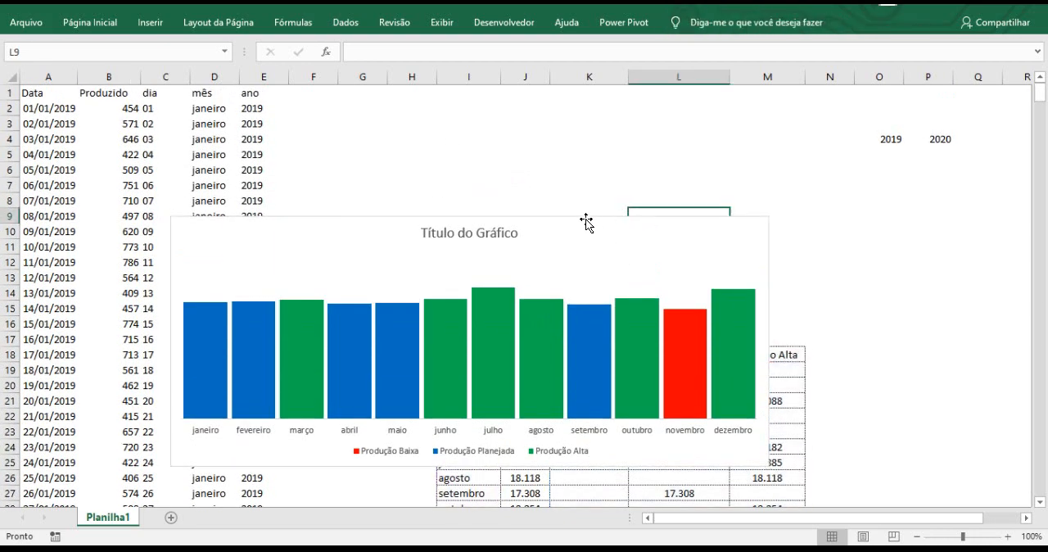
pyautogui.moveTo(585, 222); pyautogui.dragTo(699, 235)
pyautogui.click(595, 172)
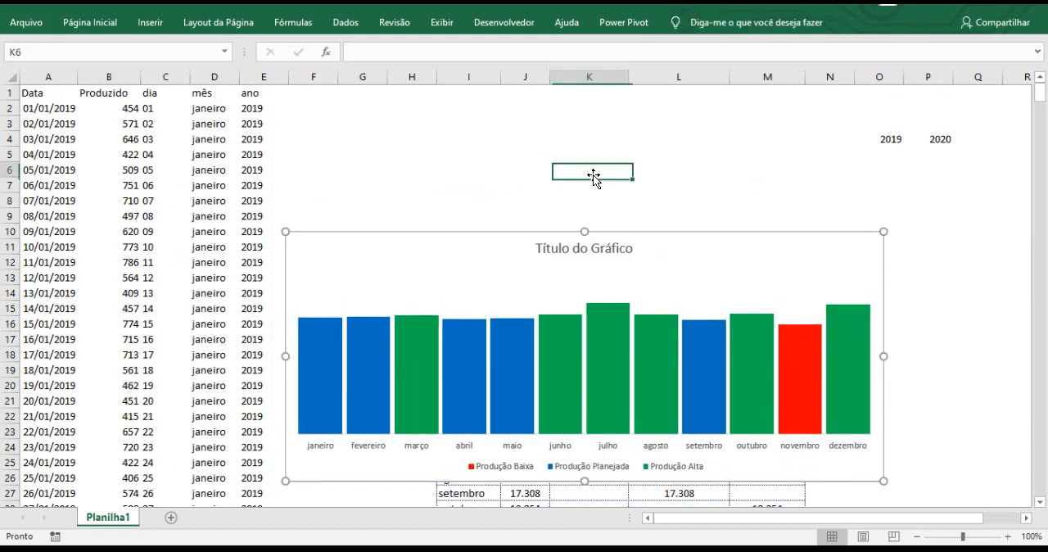
# Begin a dynamic title formula in cell K1 with ="Produzido em "&, correcting the mistyped "em".
pyautogui.click(589, 91)
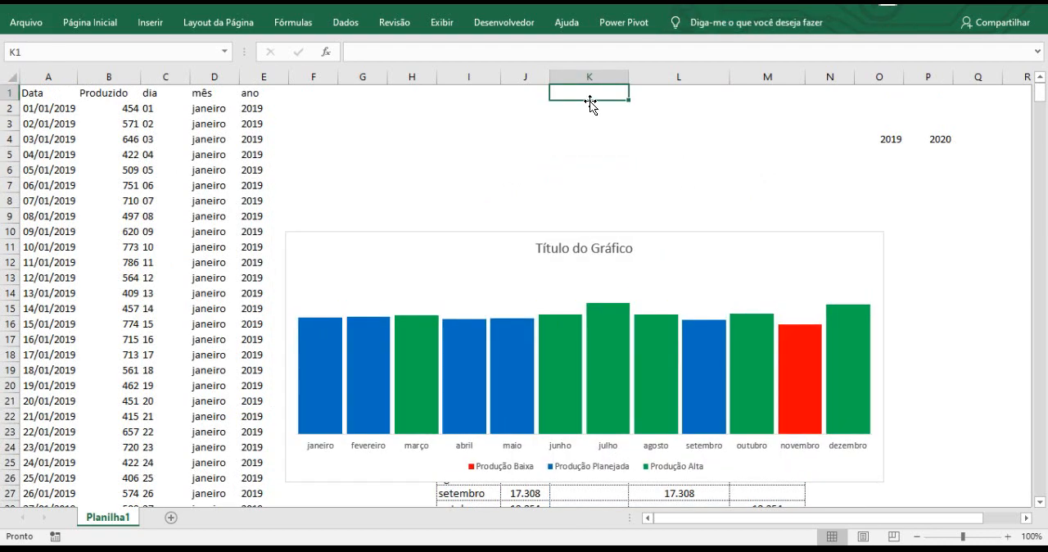
pyautogui.write('=')
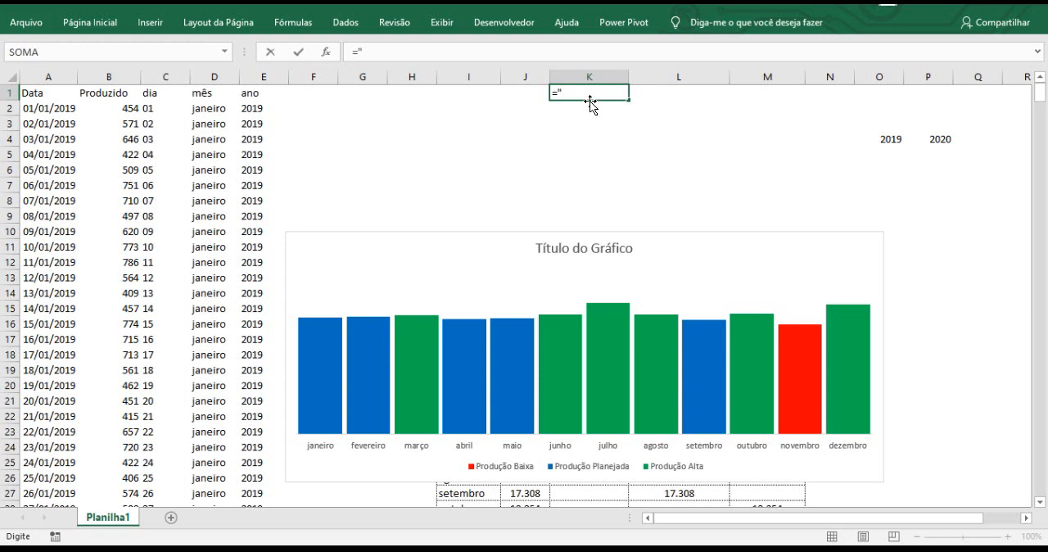
pyautogui.write('"Produzido e,')
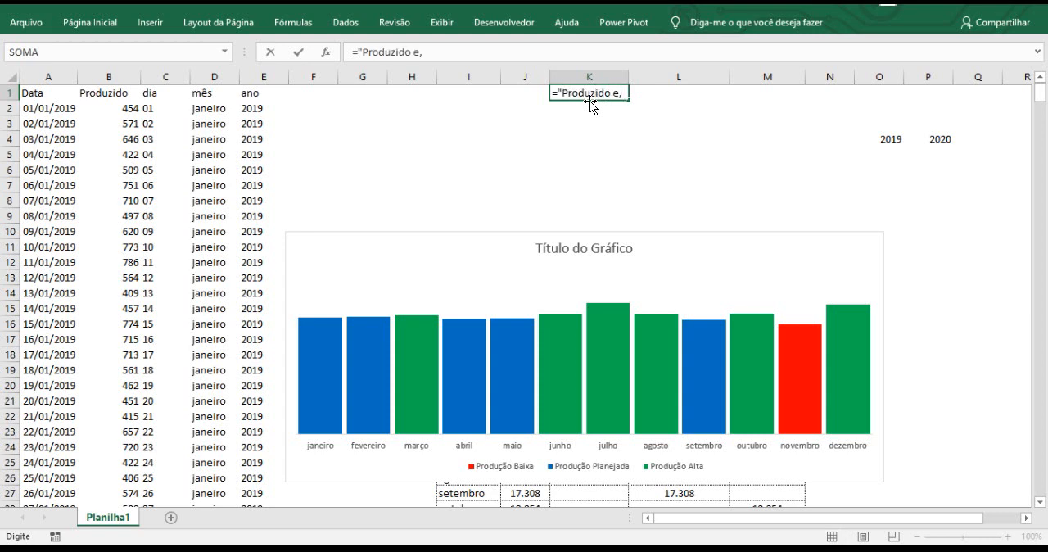
pyautogui.click(622, 94)
pyautogui.press('Delete')
pyautogui.write('m "&')
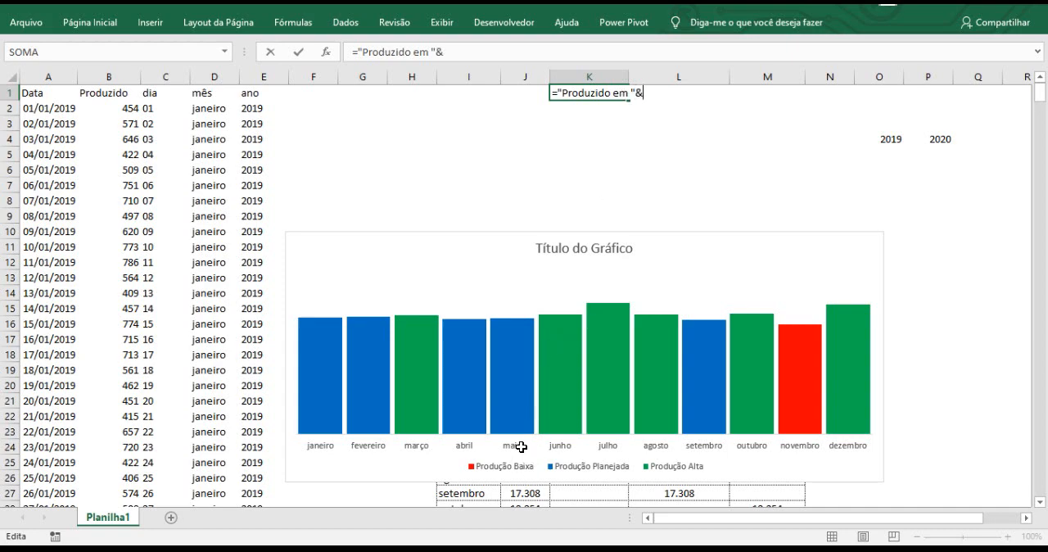
pyautogui.scroll(-1, 518, 450)
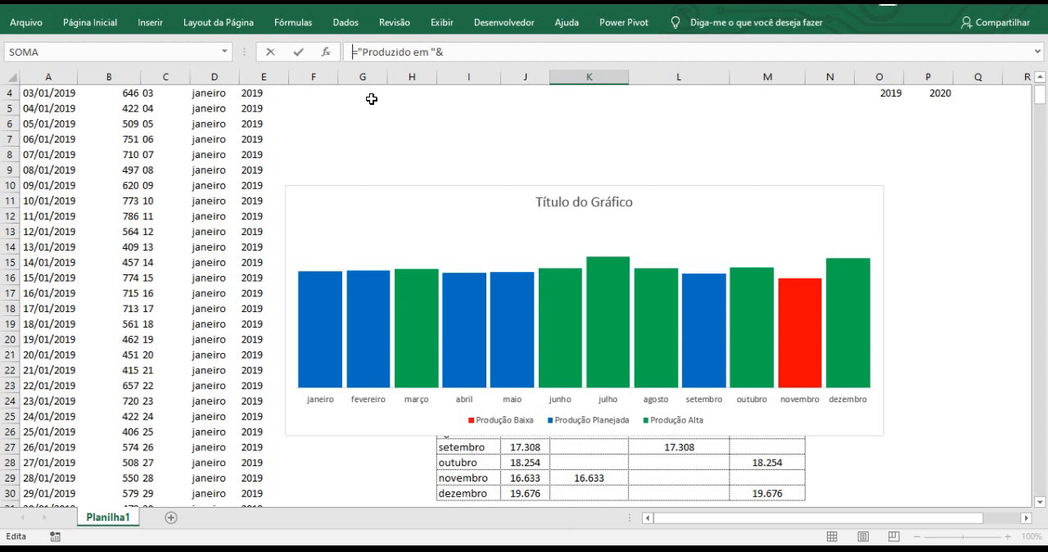
# Store the unfinished K1 formula as text with a leading apostrophe, and move the chart to about K7 to uncover the table's first columns.
pyautogui.write("'")
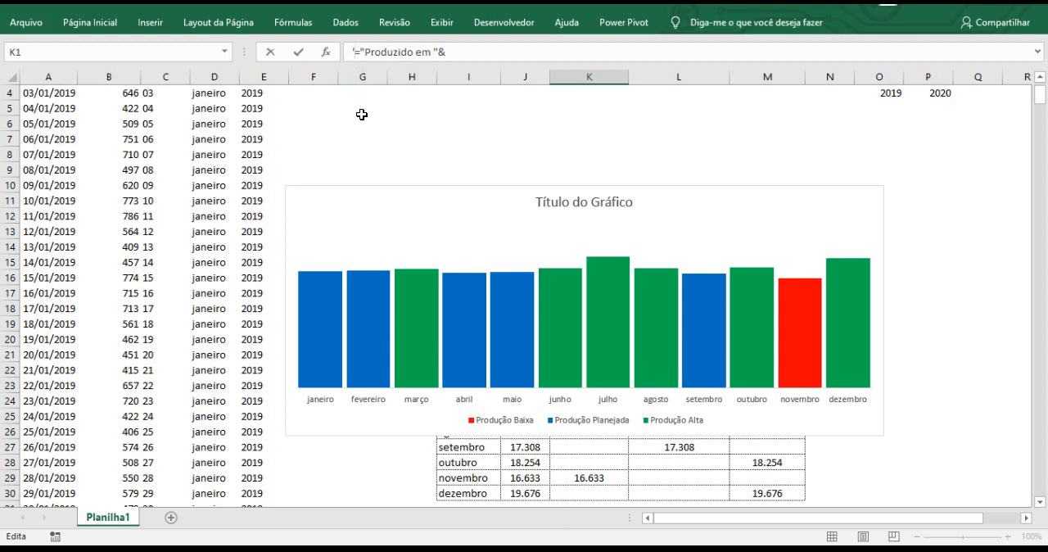
pyautogui.click(362, 115)
pyautogui.moveTo(349, 193); pyautogui.dragTo(663, 149)
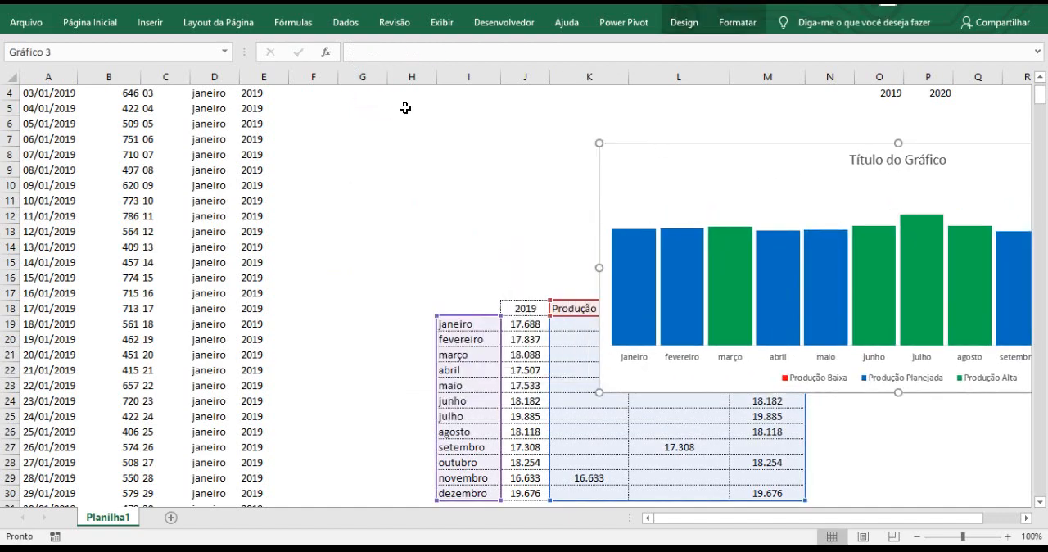
# Turn the text in K1 back into a formula and complete it as ="Produzido em "& J18.
pyautogui.scroll(1, 618, 120)
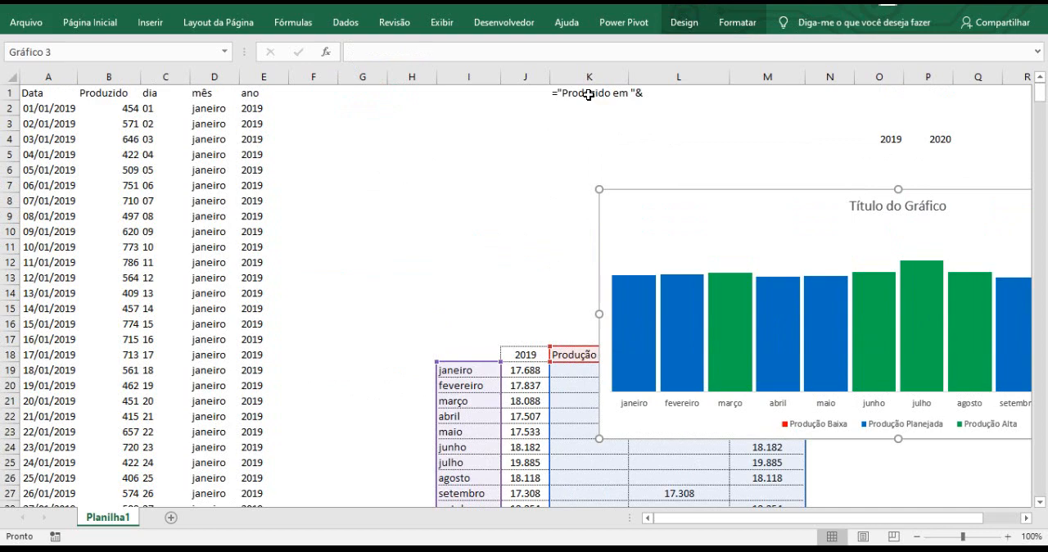
pyautogui.click(586, 92)
pyautogui.click(349, 52)
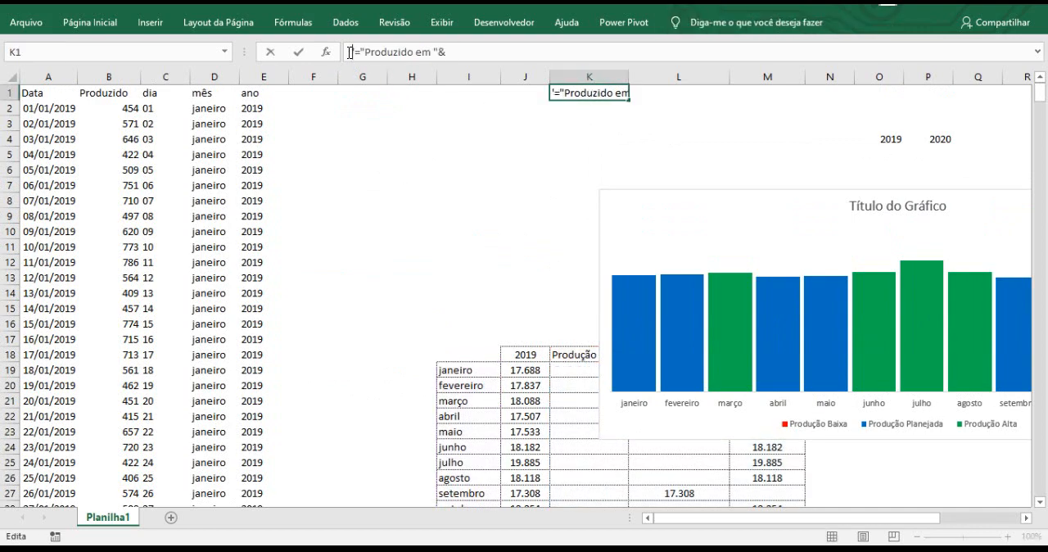
pyautogui.press('Delete')
pyautogui.click(453, 51)
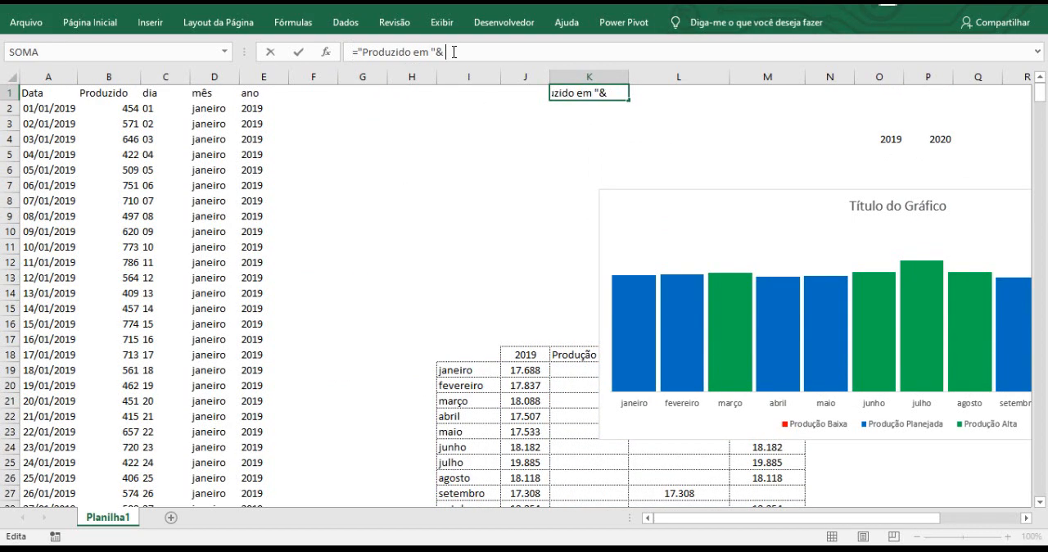
pyautogui.click(534, 353)
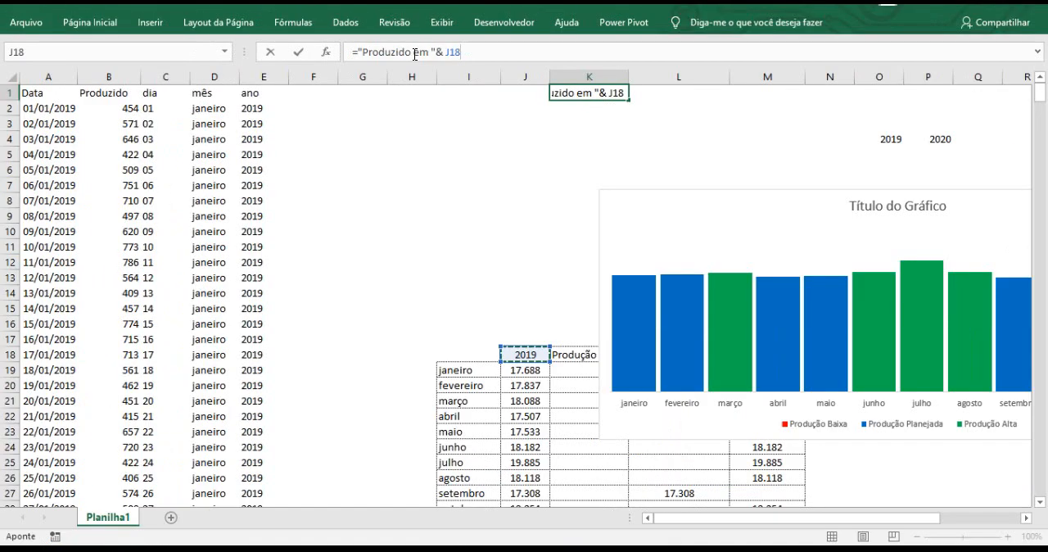
pyautogui.press('Return')
pyautogui.click(604, 93)
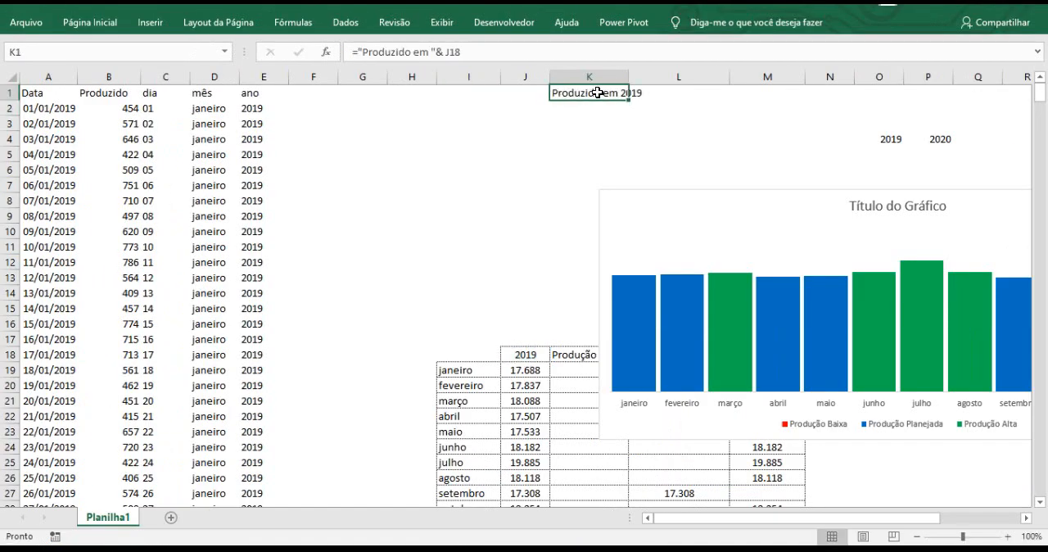
# Move the chart so its upper-left corner sits near F5, and link the chart title to cell K1 (=Planilha1!$K$1).
pyautogui.moveTo(657, 191); pyautogui.dragTo(369, 145)
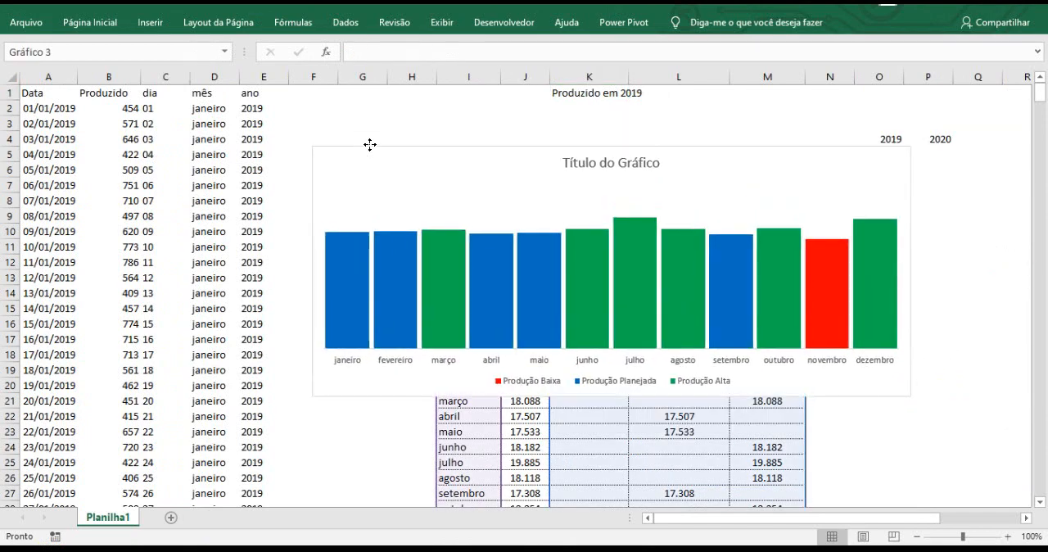
pyautogui.click(609, 165)
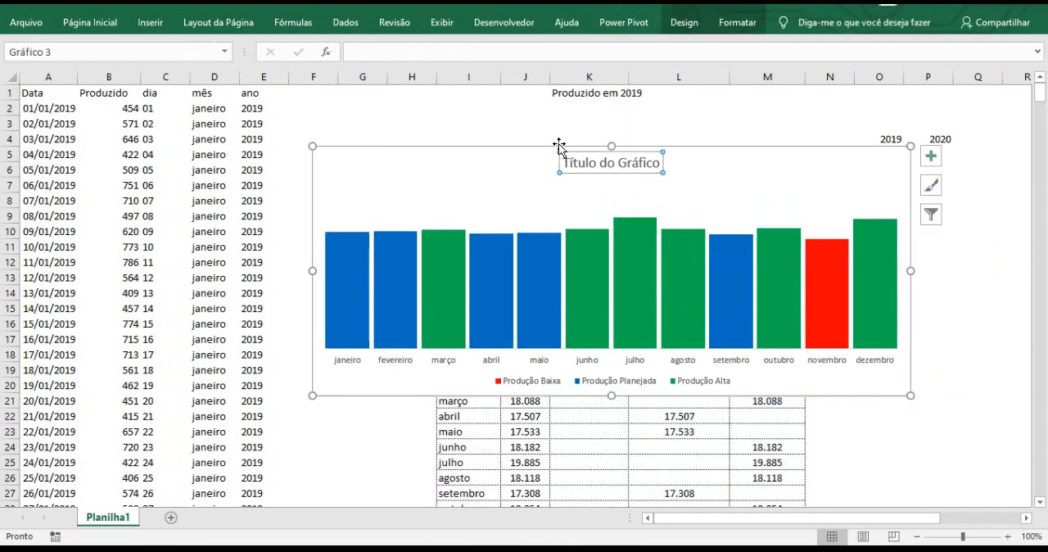
pyautogui.click(372, 54)
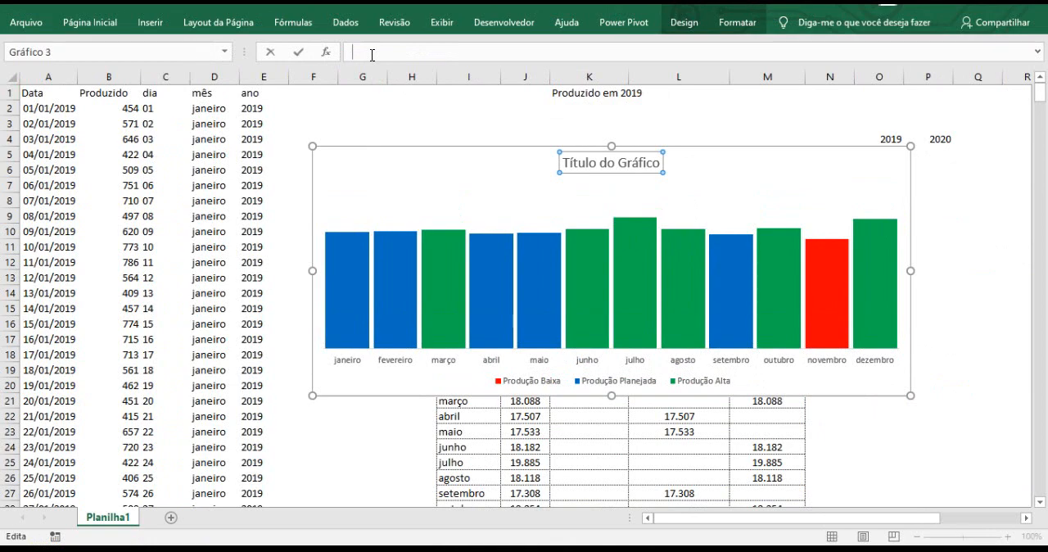
pyautogui.write('=')
pyautogui.click(570, 96)
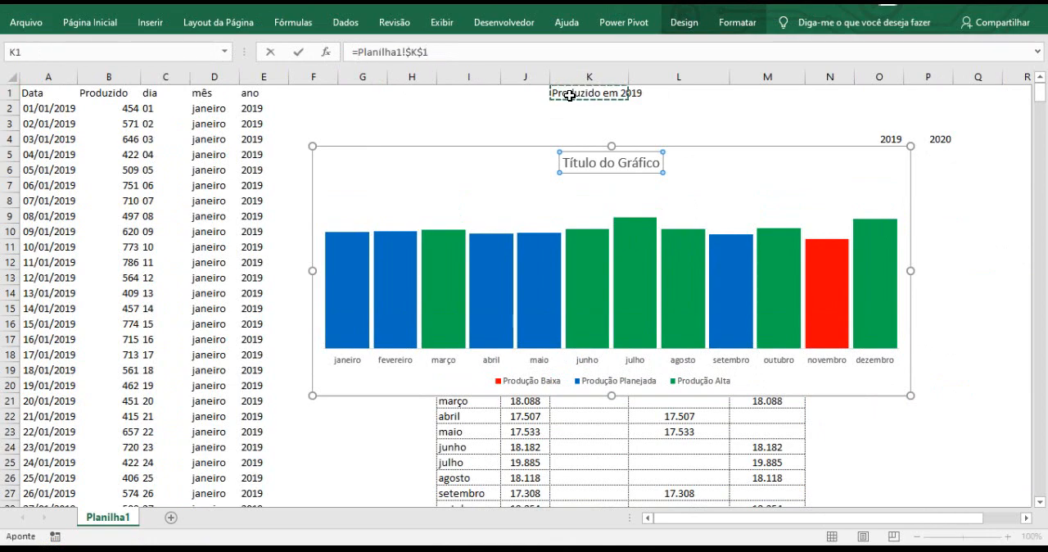
pyautogui.press('Return')
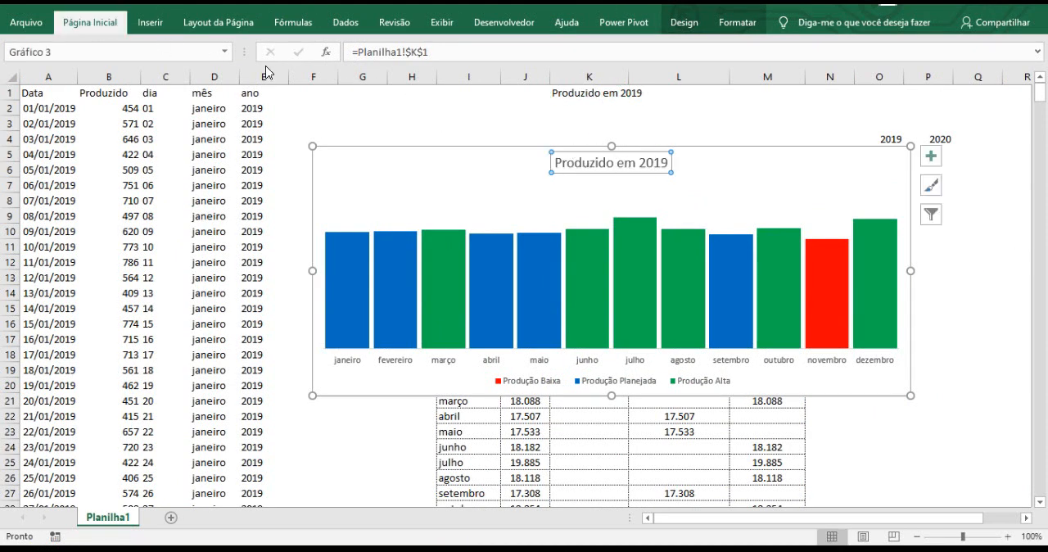
# Enlarge the chart title's font to one size step above 20 pt.
pyautogui.click(113, 23)
pyautogui.click(219, 52)
pyautogui.click(220, 51)
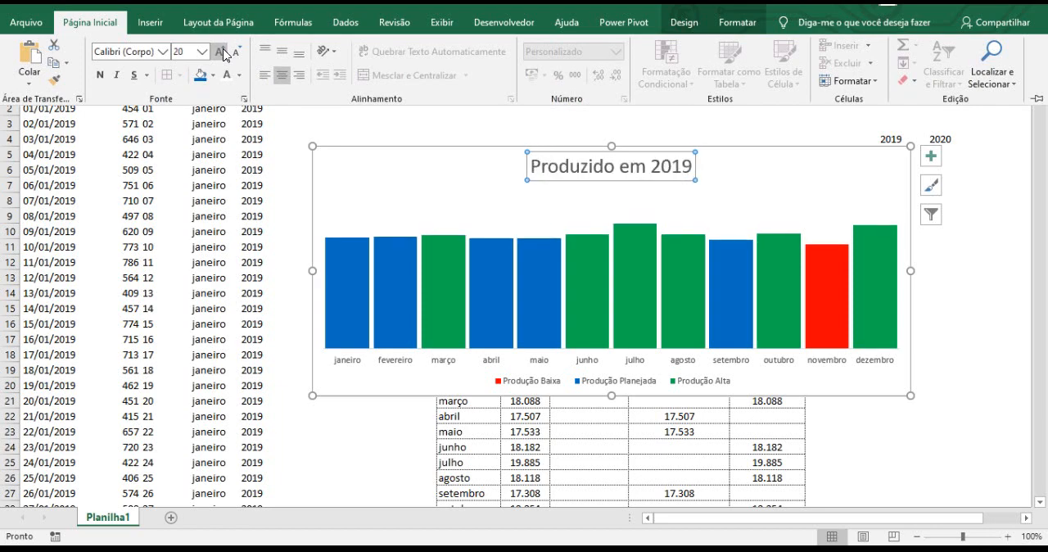
pyautogui.click(220, 52)
pyautogui.click(220, 51)
pyautogui.click(220, 52)
pyautogui.click(968, 329)
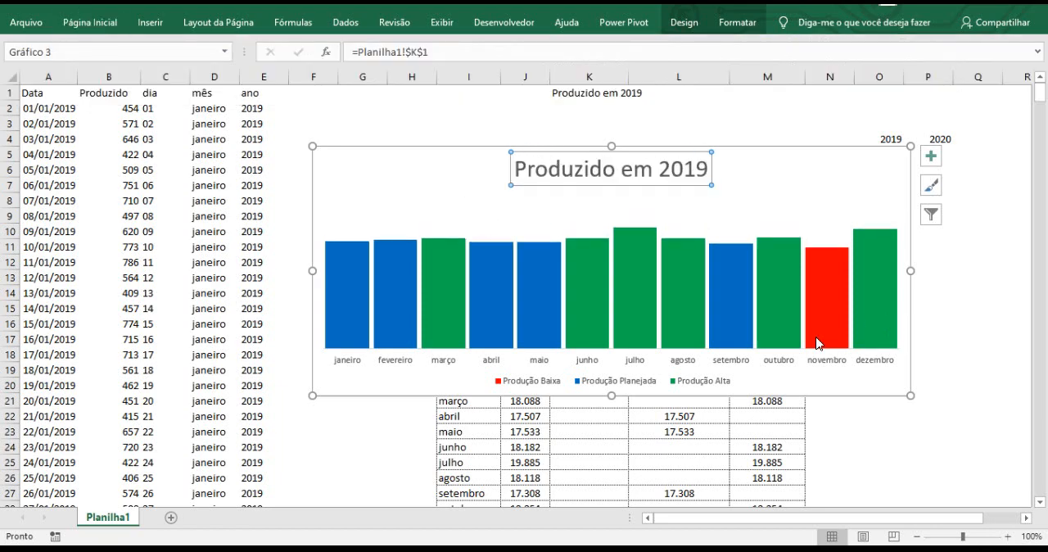
# Add data labels to the Produção Planejada, Produção Alta and Produção Baixa column series.
pyautogui.moveTo(402, 266)
pyautogui.click(349, 277)
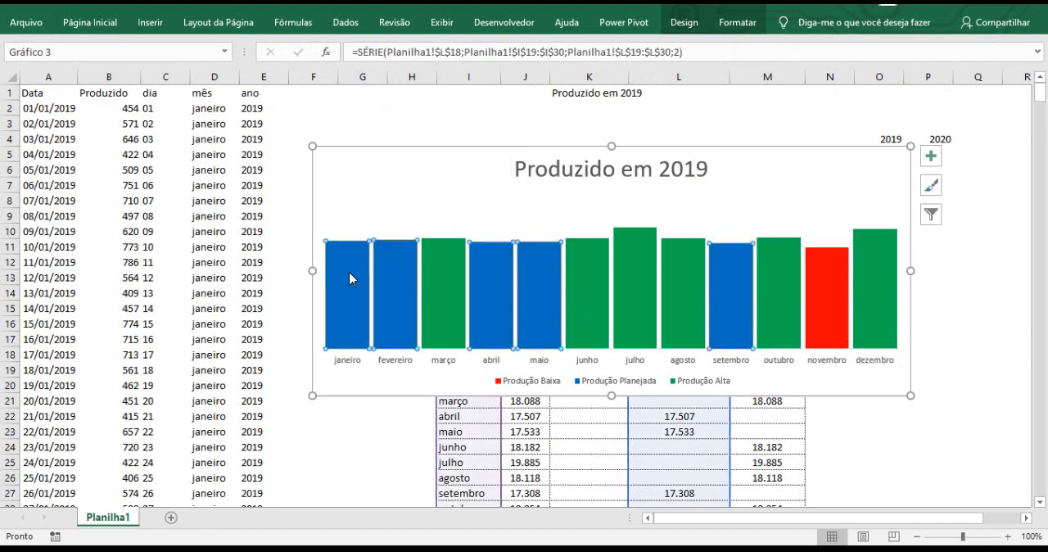
pyautogui.rightClick(349, 279)
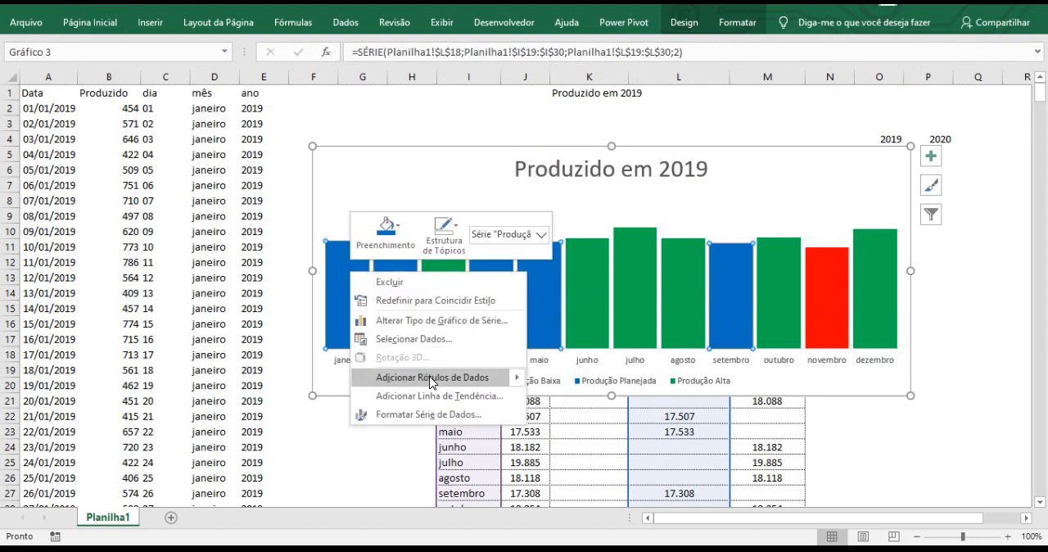
pyautogui.click(438, 379)
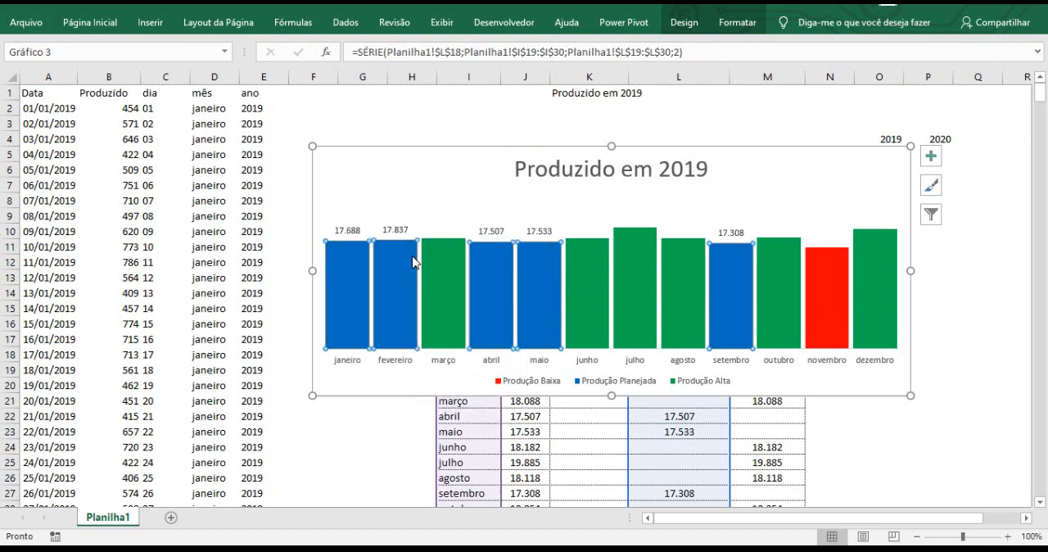
pyautogui.click(438, 249)
pyautogui.rightClick(438, 251)
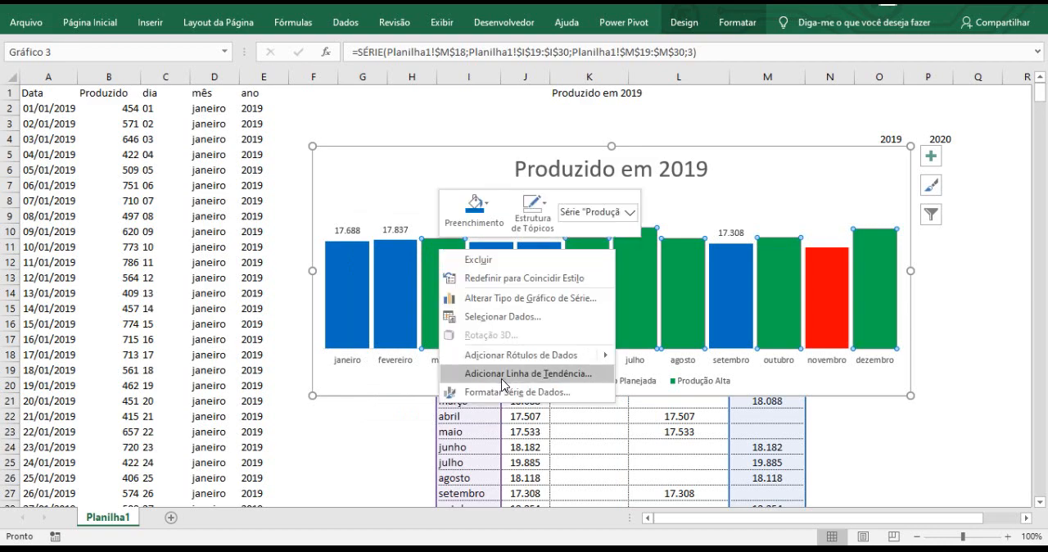
pyautogui.click(514, 354)
pyautogui.click(823, 279)
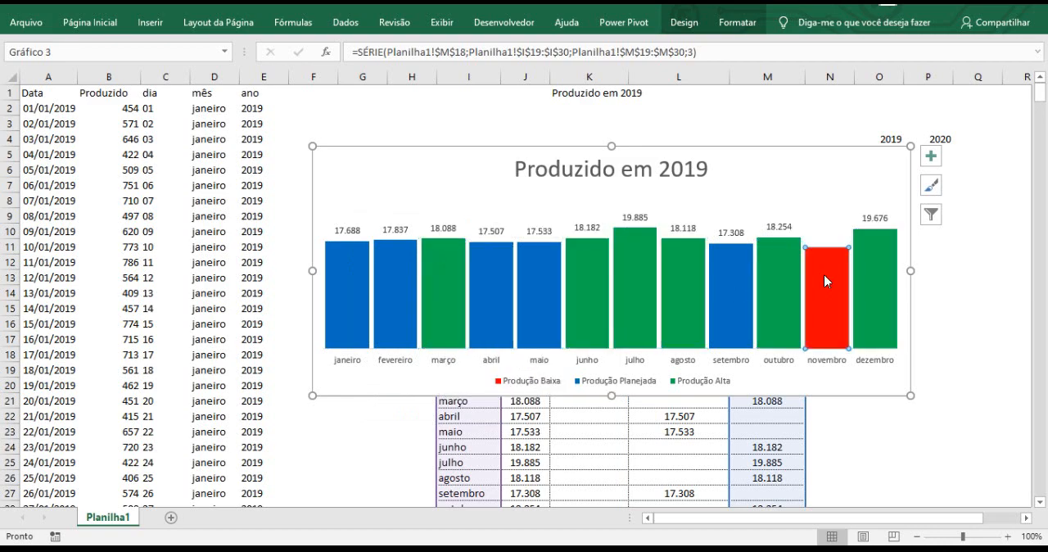
pyautogui.rightClick(826, 275)
pyautogui.click(875, 378)
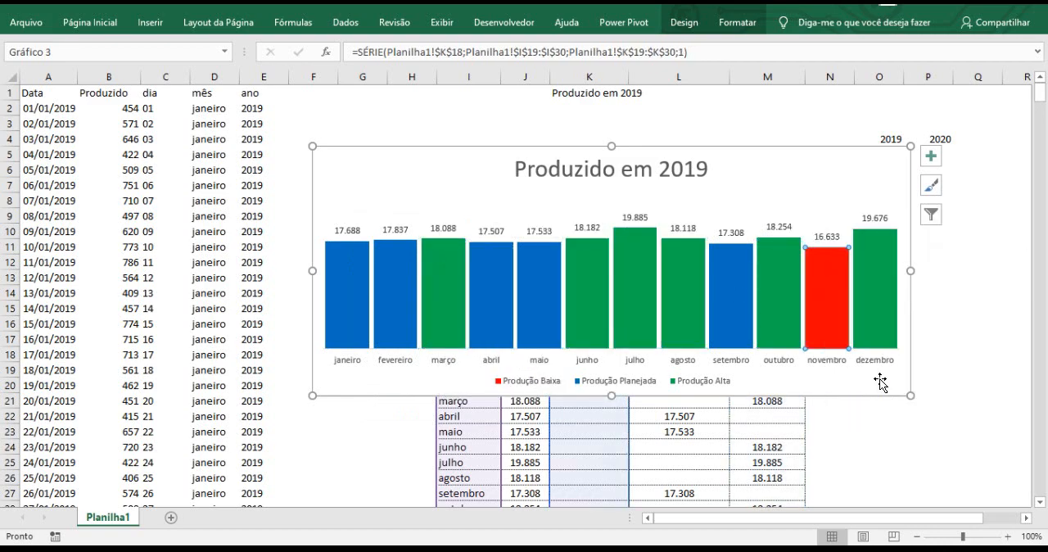
# Rotate the data labels of the blue Produção Planejada series by 270°.
pyautogui.click(396, 229)
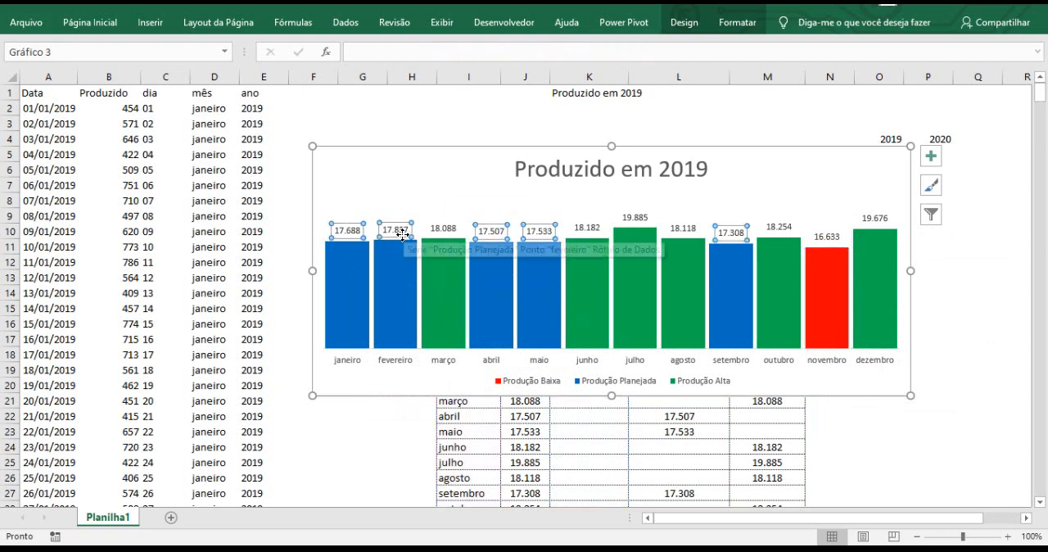
pyautogui.rightClick(405, 235)
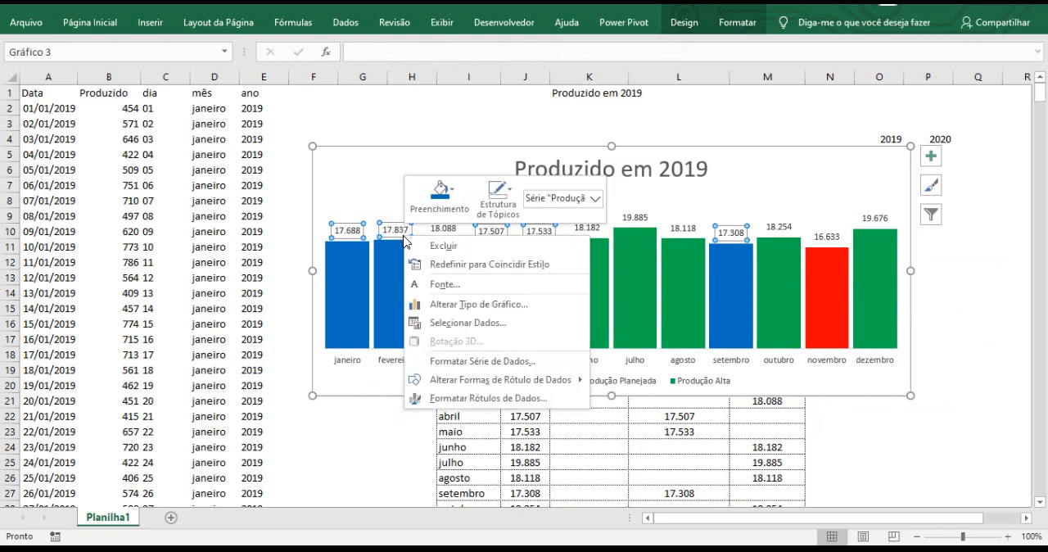
pyautogui.click(460, 402)
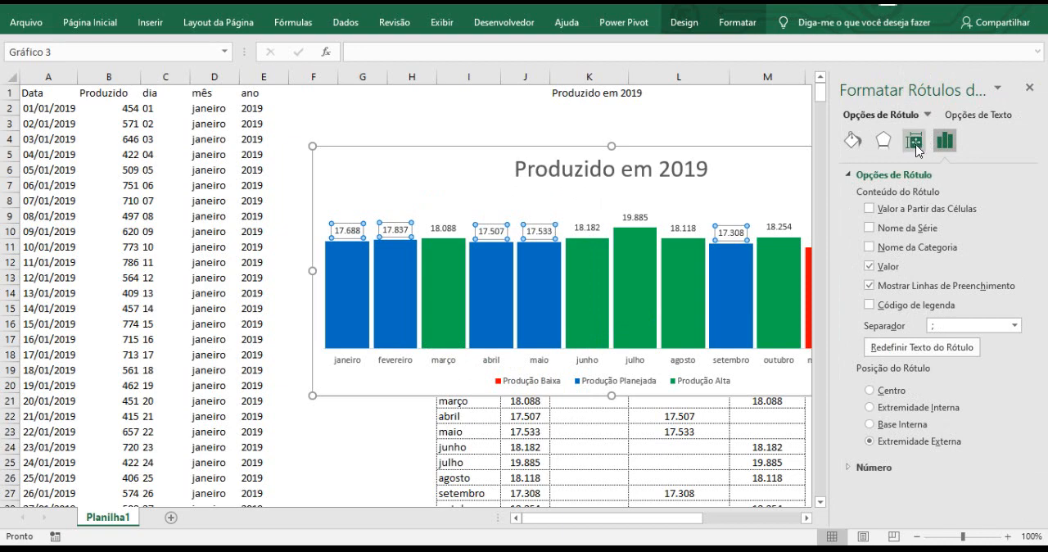
pyautogui.click(915, 145)
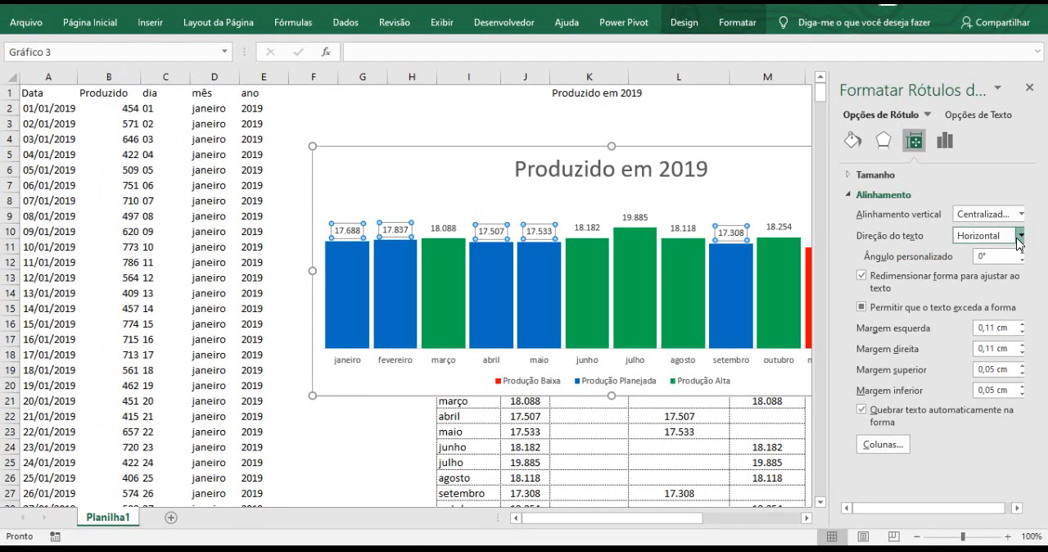
pyautogui.click(1020, 236)
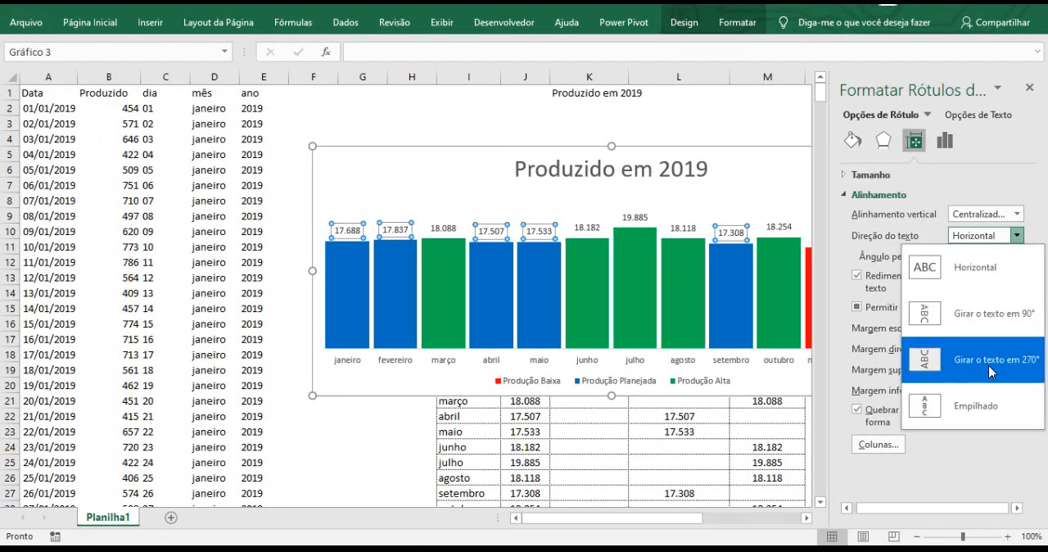
pyautogui.click(1011, 373)
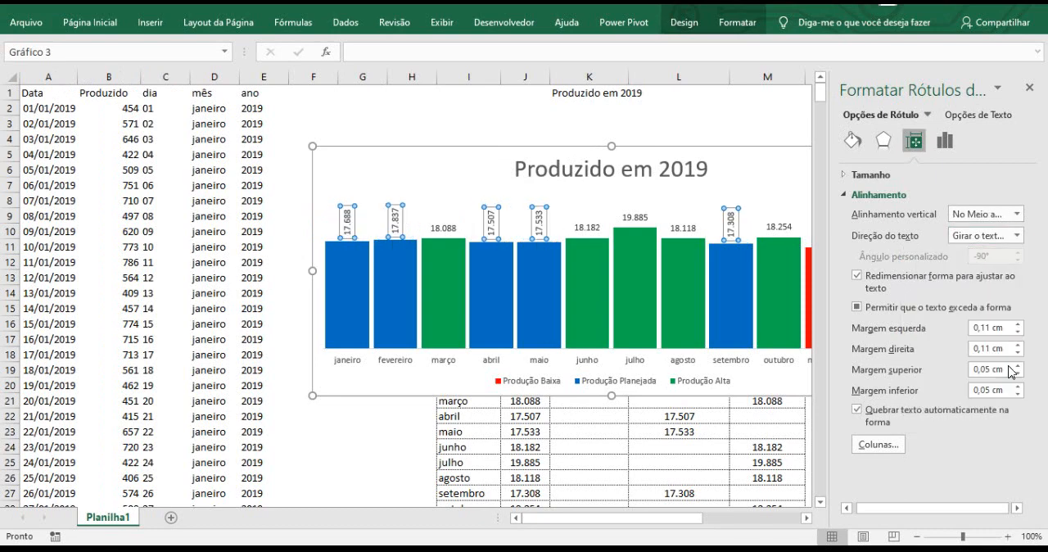
# Rotate the data labels of the green Produção Alta series and the red Produção Baixa series by 270°.
pyautogui.click(447, 229)
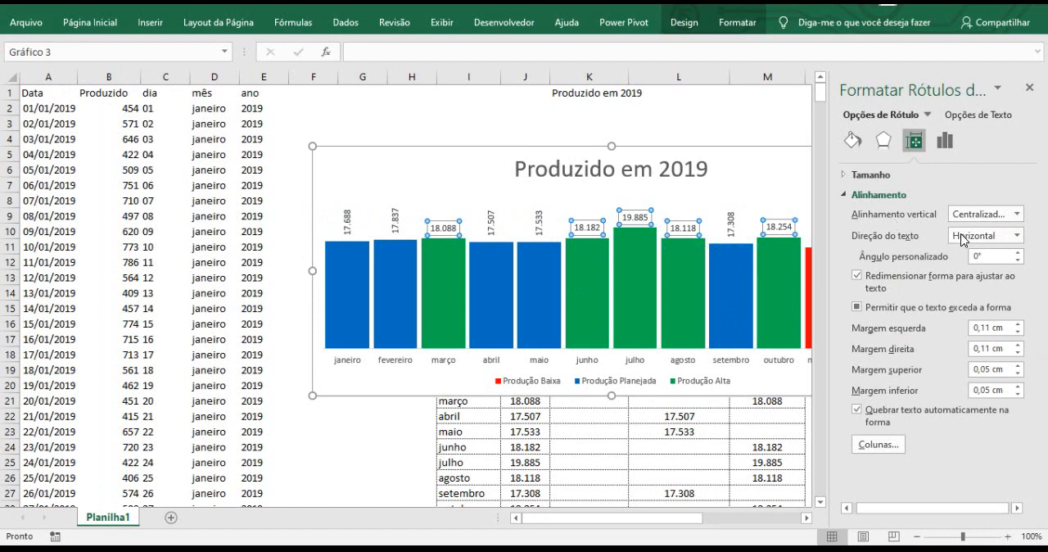
pyautogui.click(1015, 236)
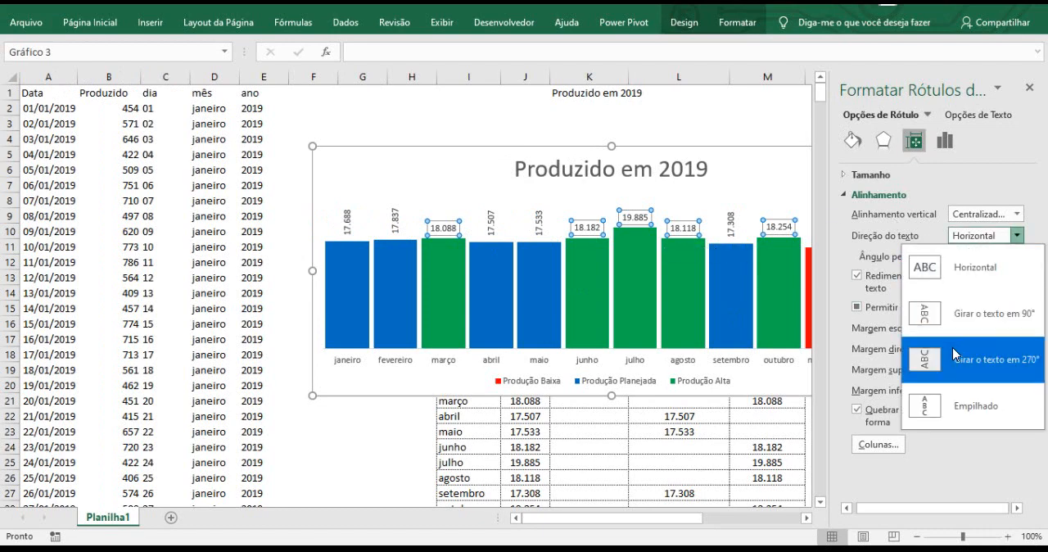
pyautogui.click(979, 368)
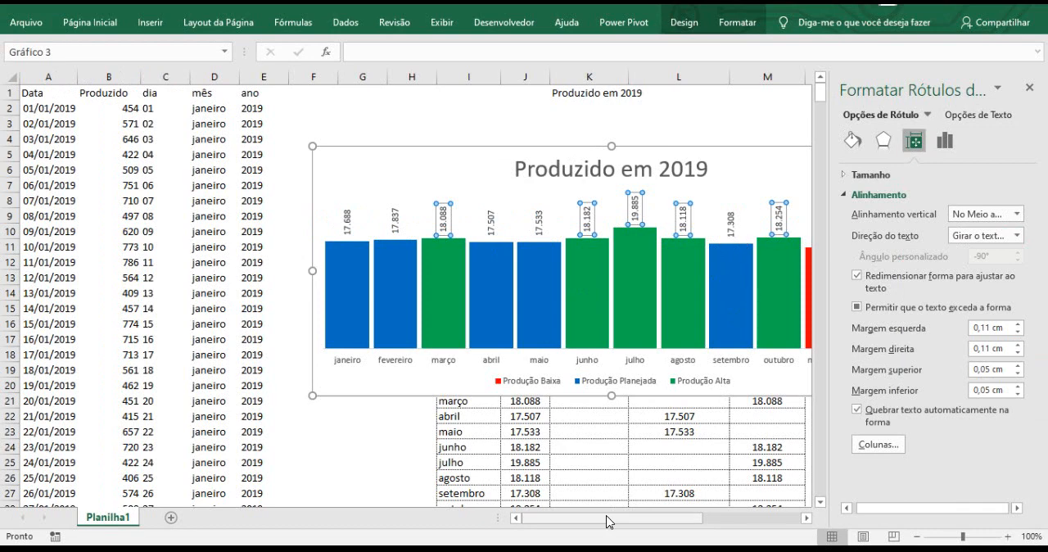
pyautogui.moveTo(606, 501); pyautogui.dragTo(648, 501)
pyautogui.click(653, 236)
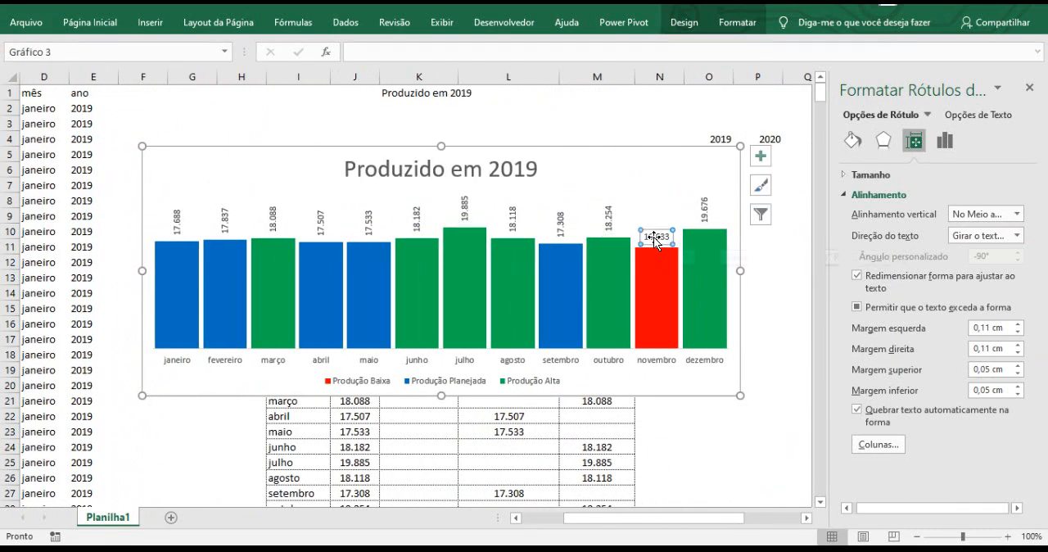
pyautogui.click(1017, 238)
pyautogui.click(947, 352)
# Open the label options for the Produção Baixa data label and examine the available label positions.
pyautogui.moveTo(664, 250)
pyautogui.click(946, 144)
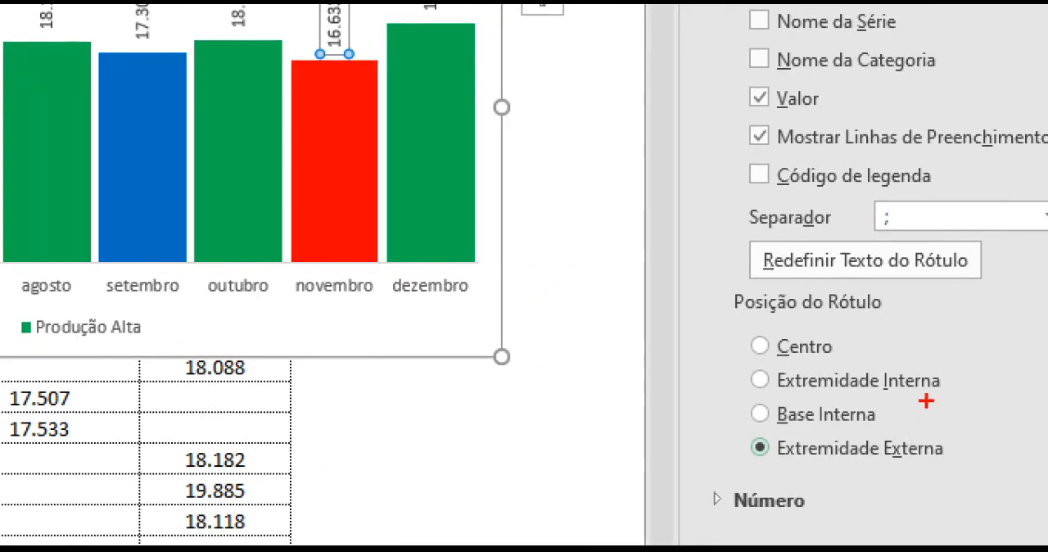
pyautogui.moveTo(916, 375); pyautogui.dragTo(944, 348)
pyautogui.moveTo(891, 416); pyautogui.dragTo(930, 407)
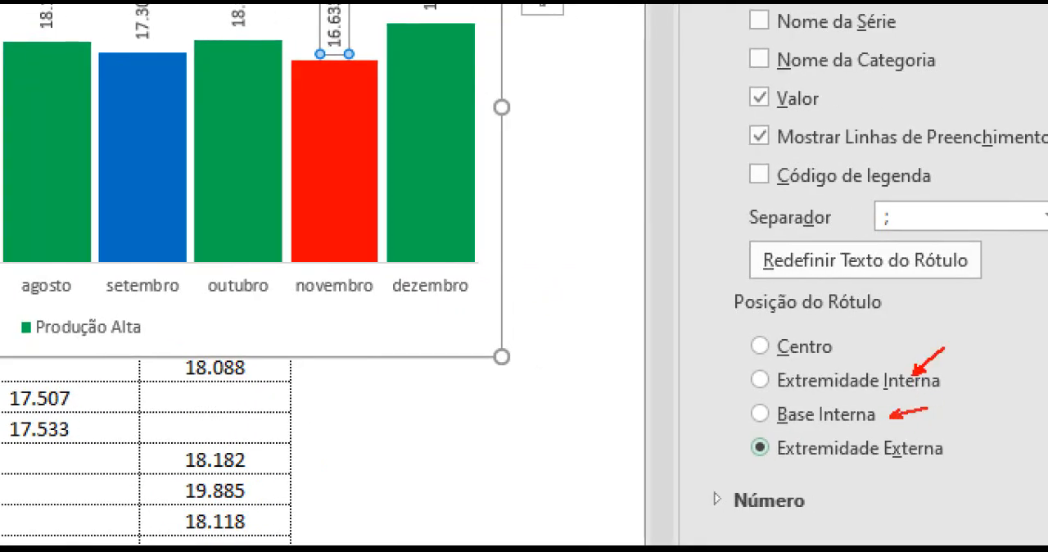
pyautogui.moveTo(955, 439); pyautogui.dragTo(983, 427)
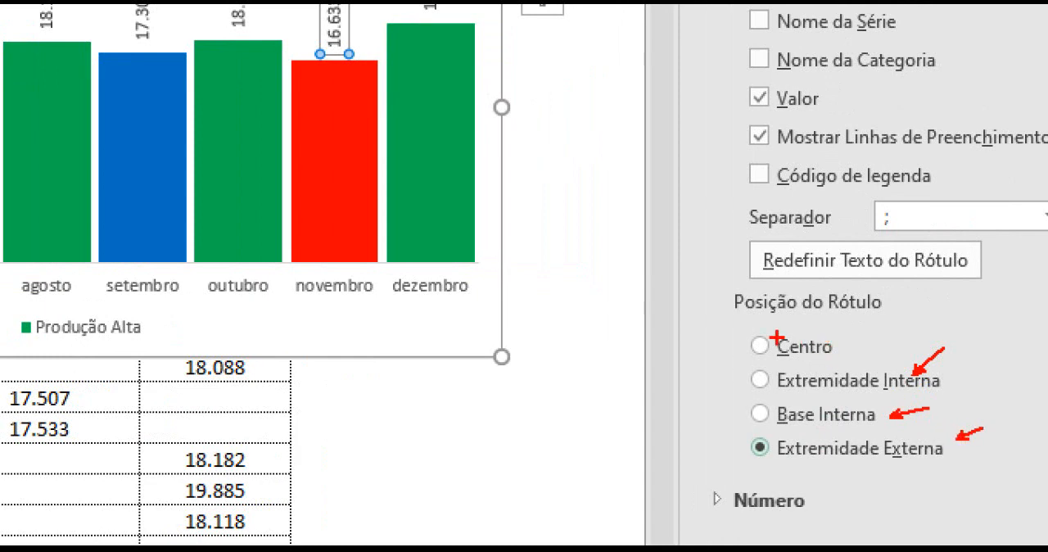
pyautogui.moveTo(747, 345); pyautogui.dragTo(711, 340)
pyautogui.moveTo(745, 381); pyautogui.dragTo(675, 380)
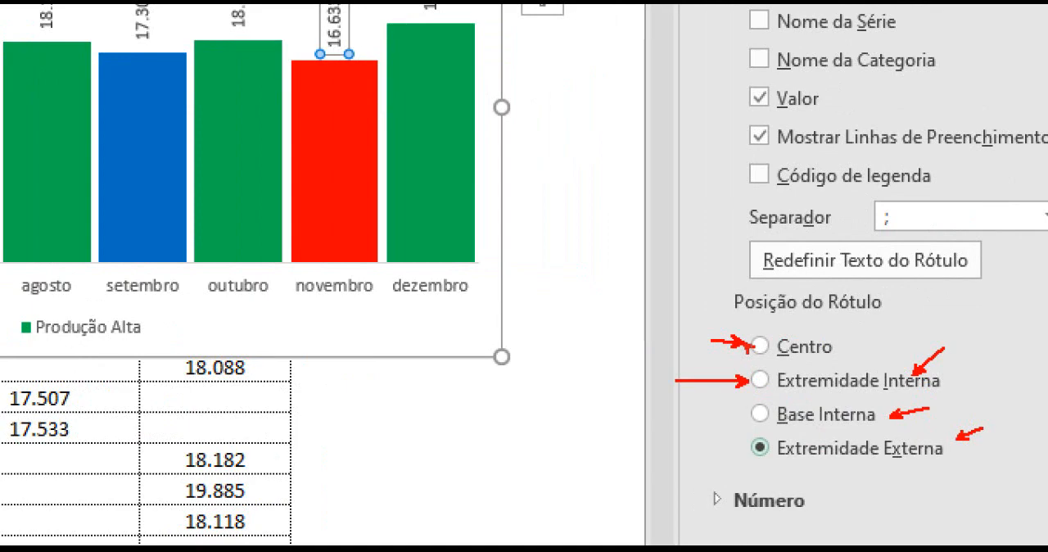
pyautogui.press('Escape')
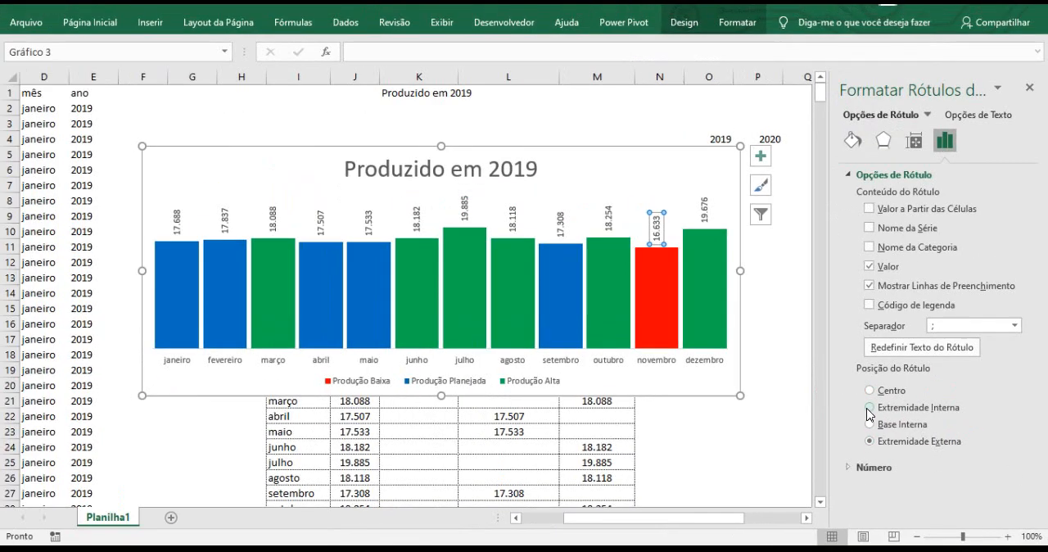
# Set the data label position to Extremidade Interna for the Produção Baixa, Produção Alta and Produção Planejada series.
pyautogui.click(869, 409)
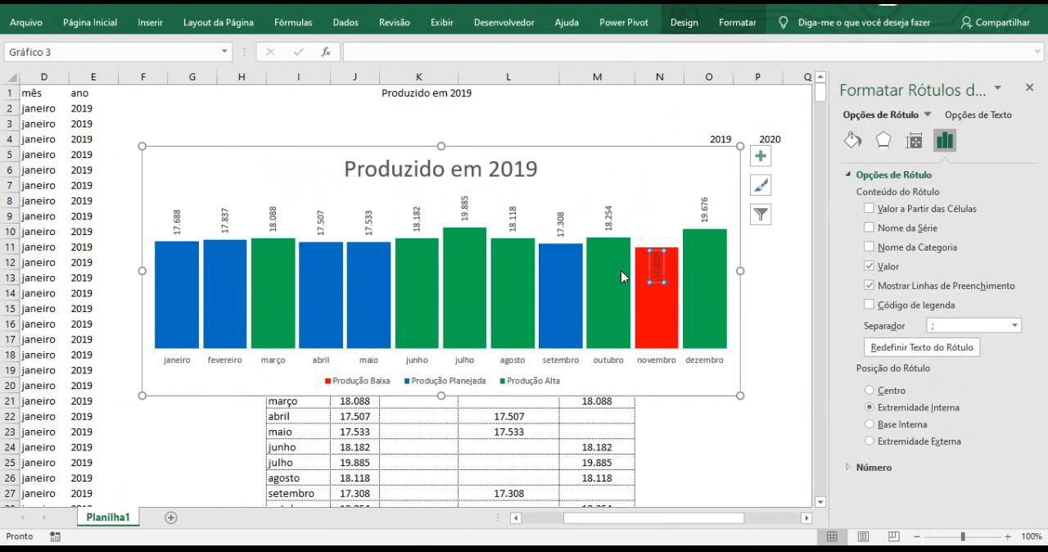
pyautogui.click(606, 223)
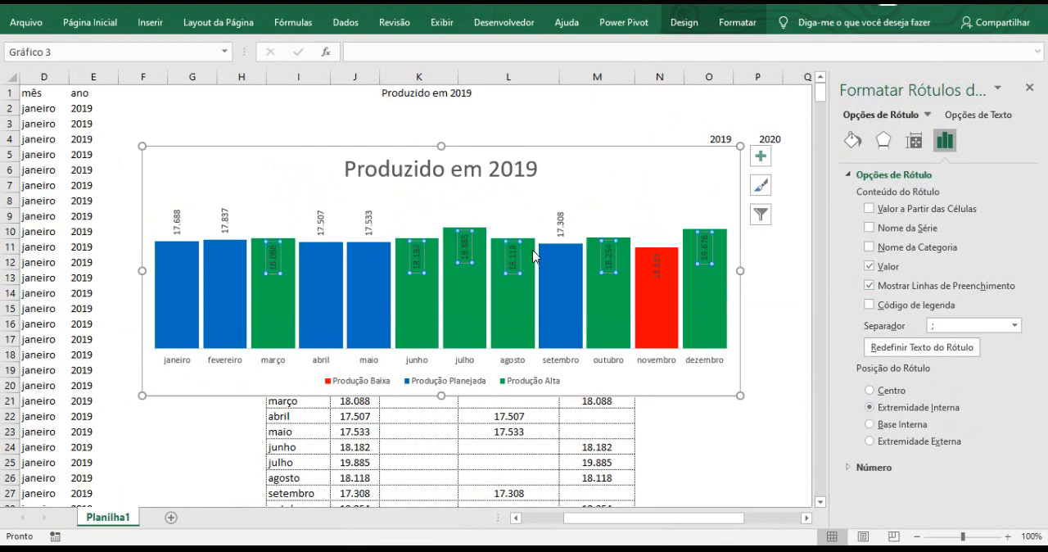
pyautogui.click(369, 224)
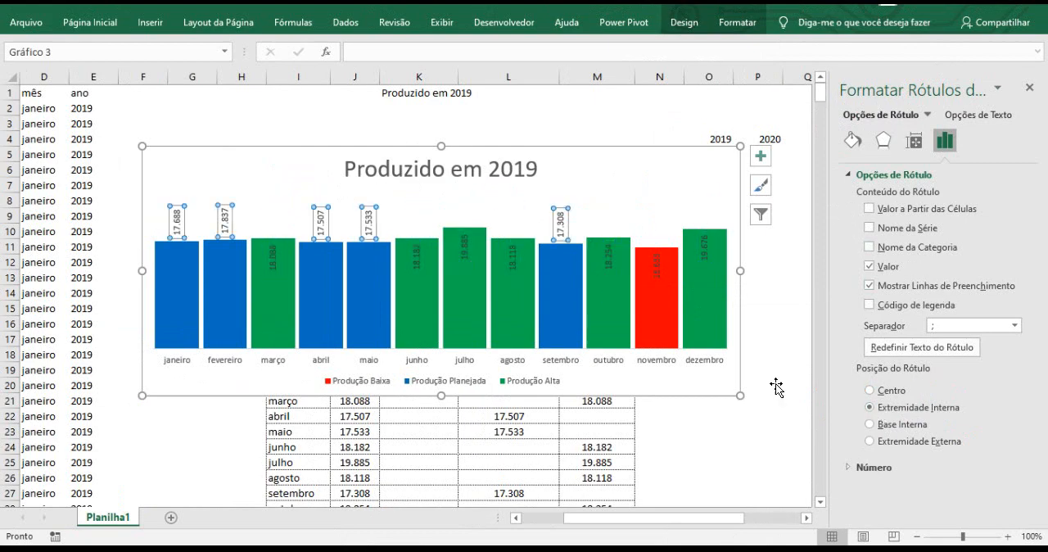
pyautogui.click(890, 405)
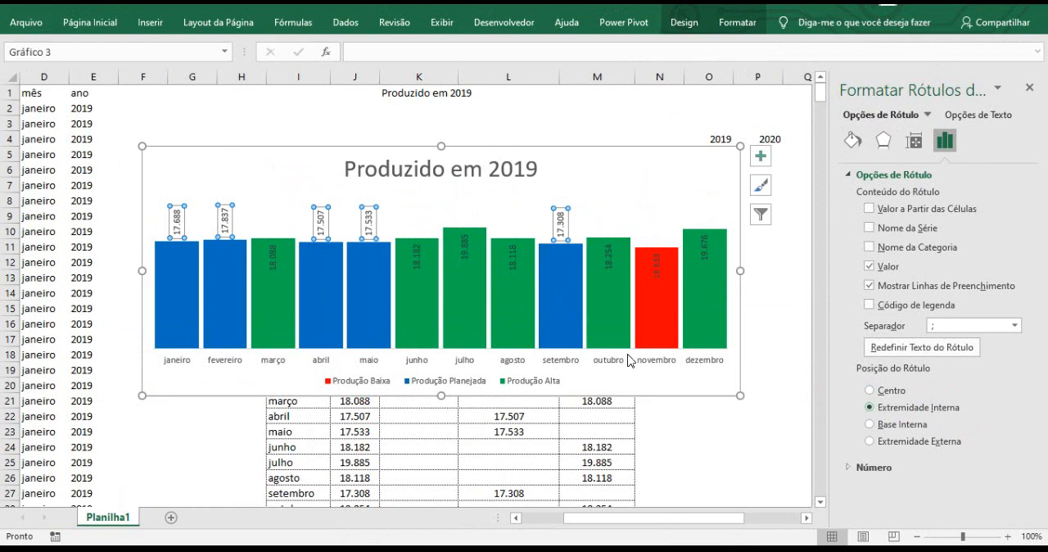
# Colour the data labels of the blue, green and red column series white.
pyautogui.click(81, 31)
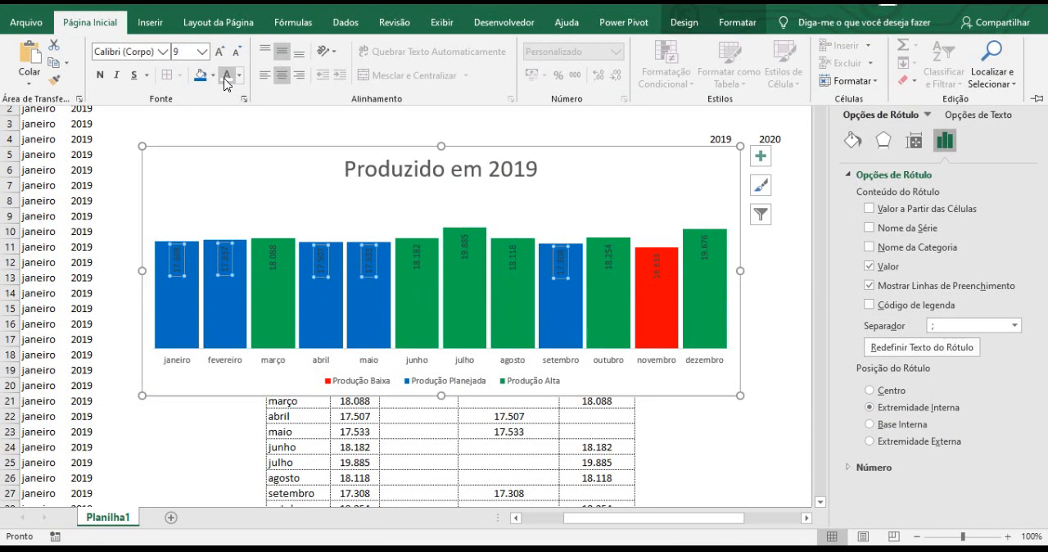
pyautogui.click(227, 81)
pyautogui.click(273, 260)
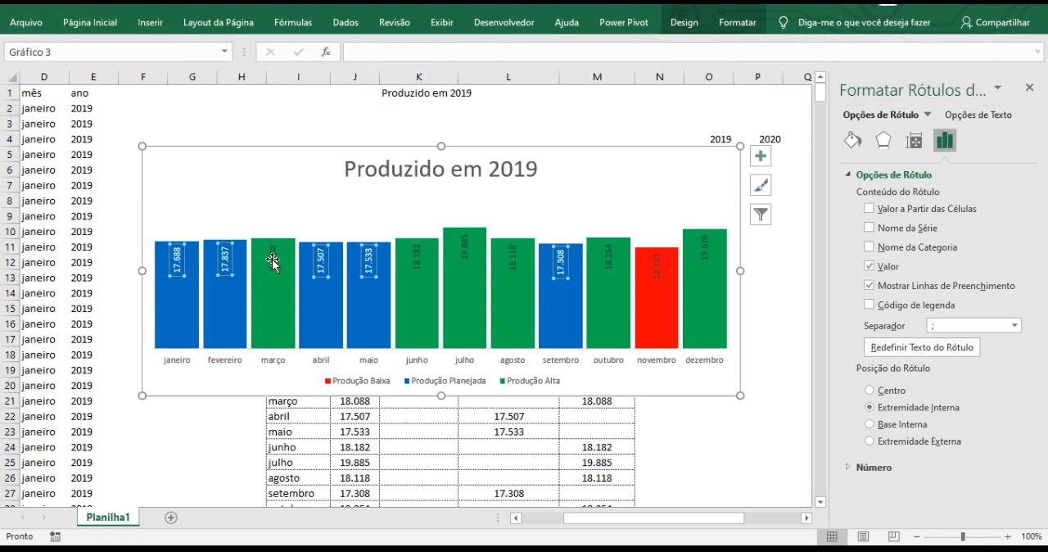
pyautogui.click(274, 261)
pyautogui.click(106, 23)
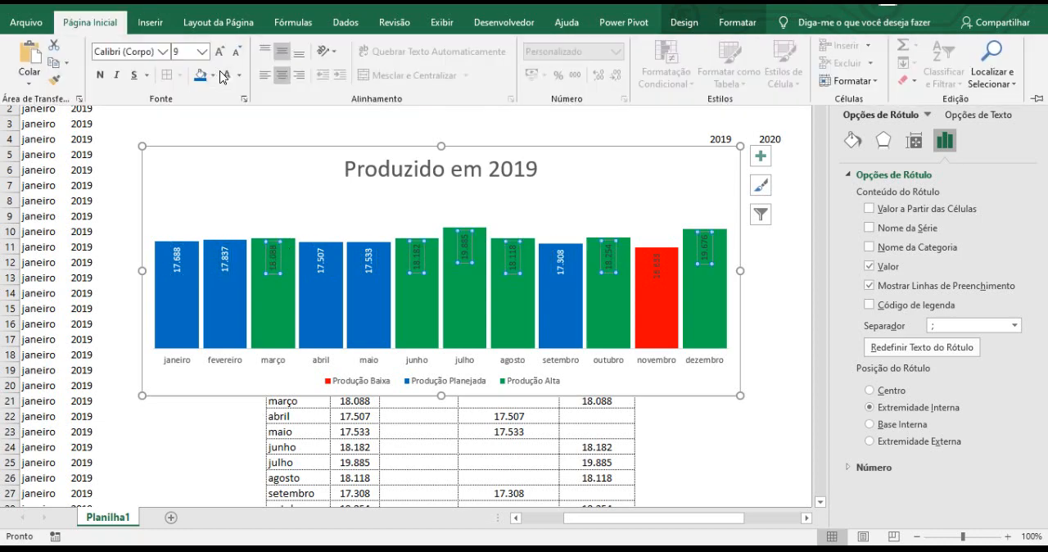
pyautogui.press('F4')
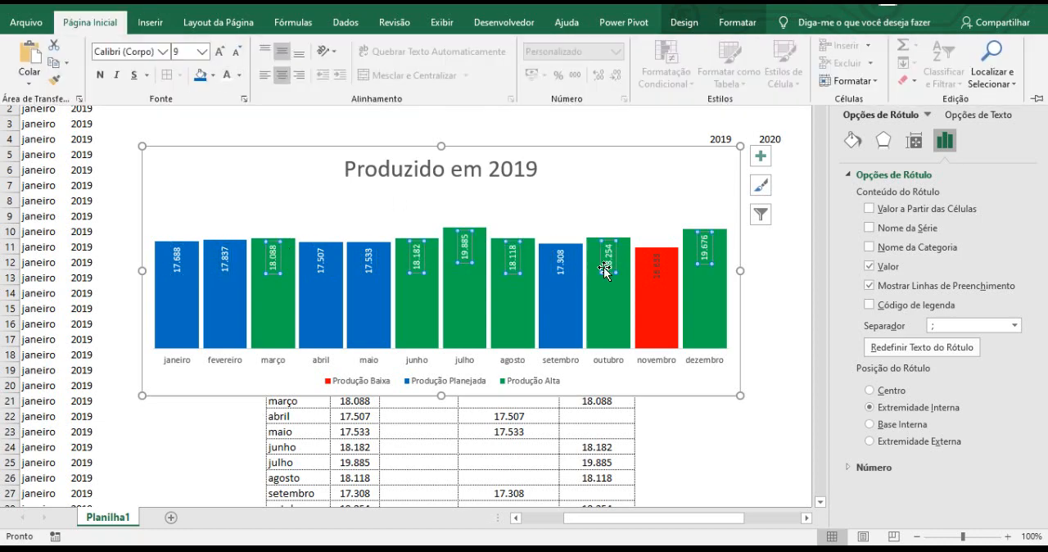
pyautogui.click(659, 272)
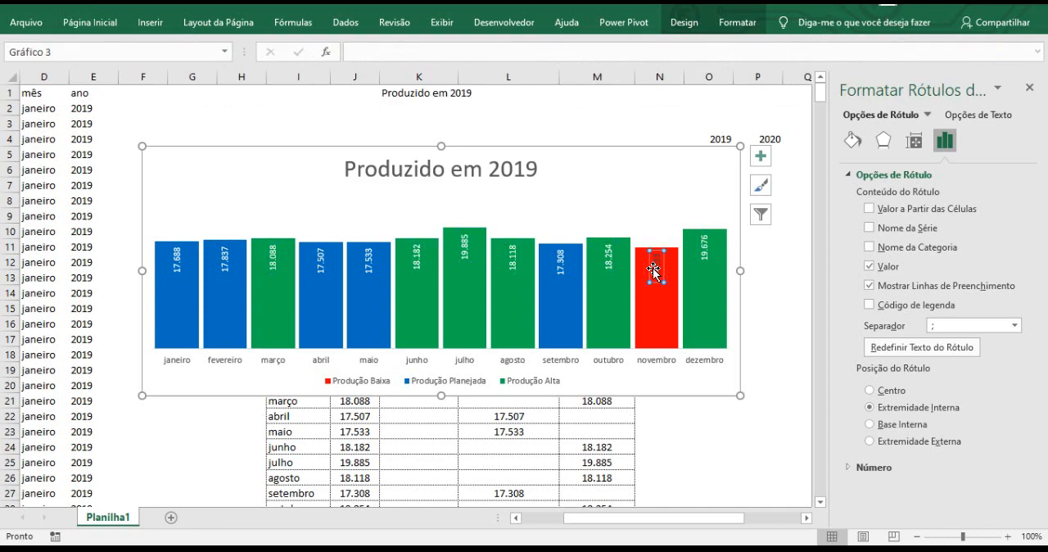
pyautogui.click(113, 22)
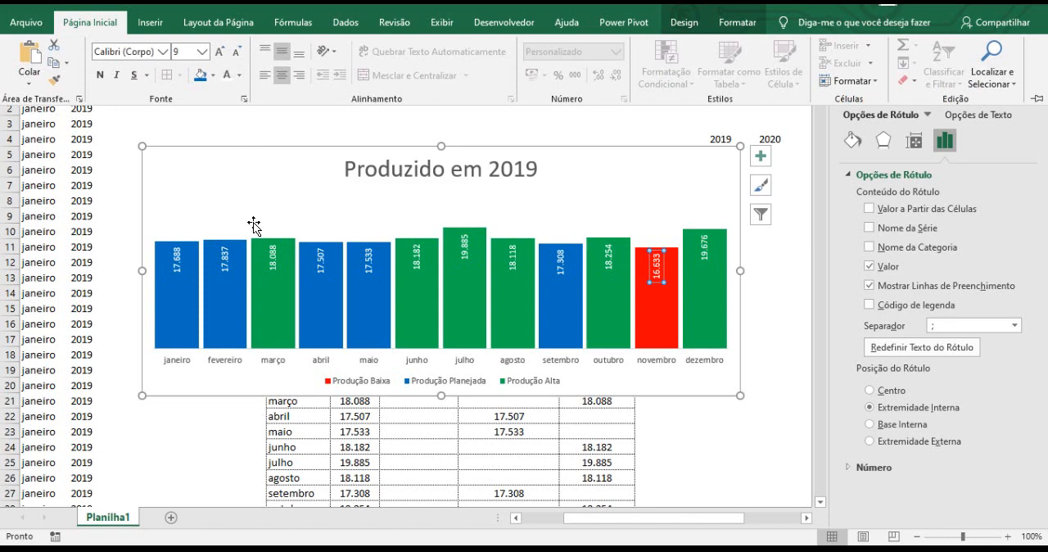
# Set the font size of the Produção Baixa and Produção Alta data labels to 24.
pyautogui.click(185, 51)
pyautogui.write('24')
pyautogui.press('Return')
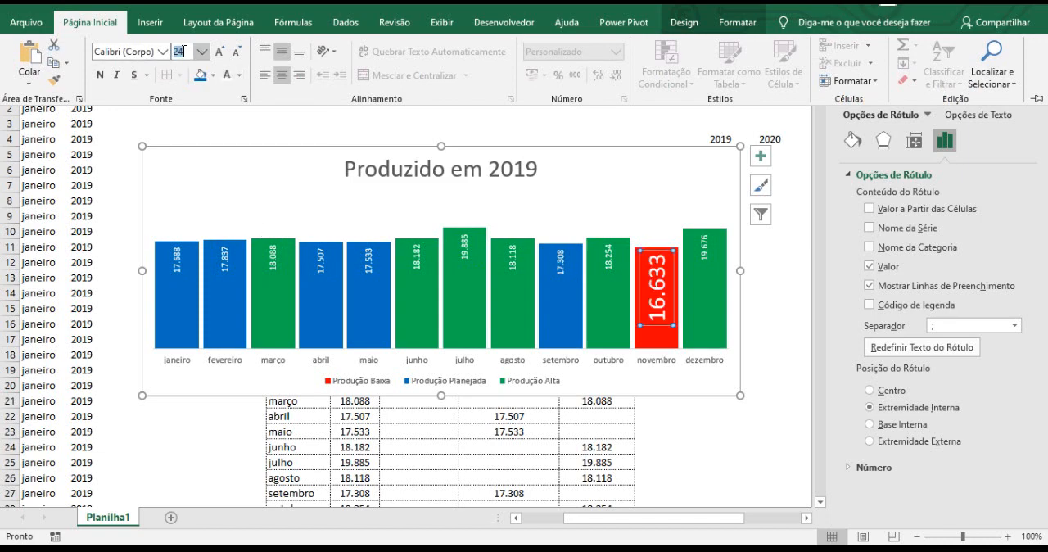
pyautogui.click(512, 259)
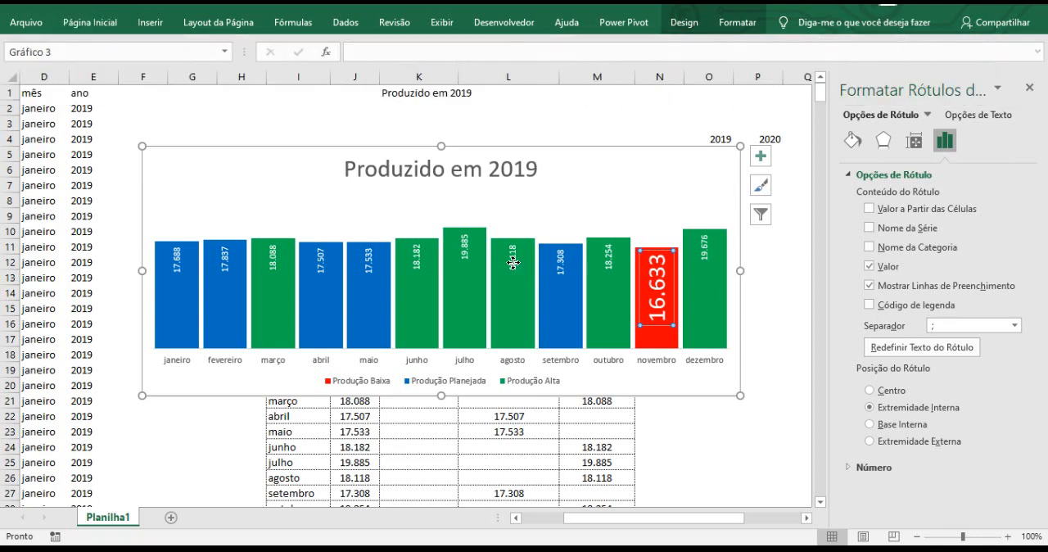
pyautogui.click(90, 22)
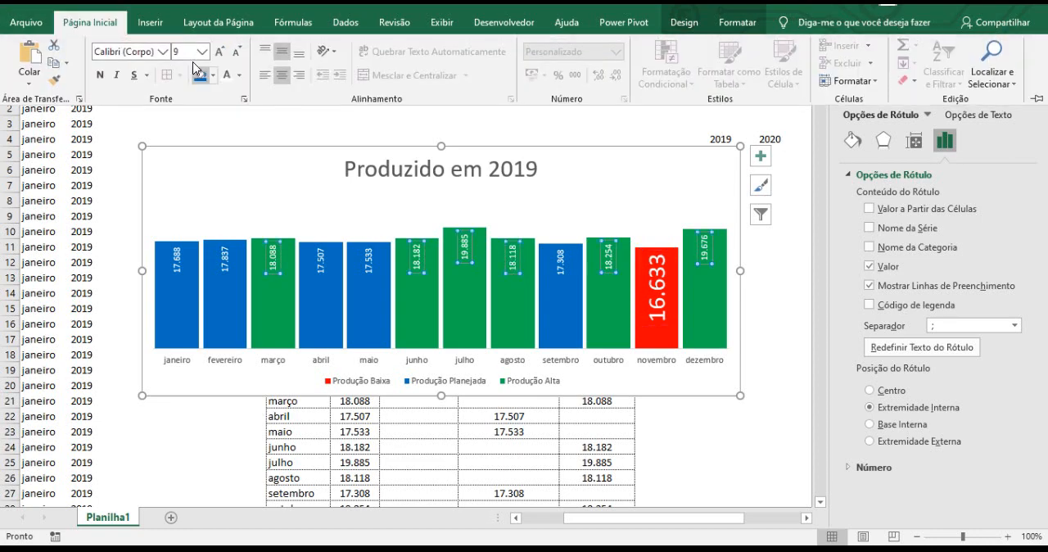
pyautogui.click(187, 53)
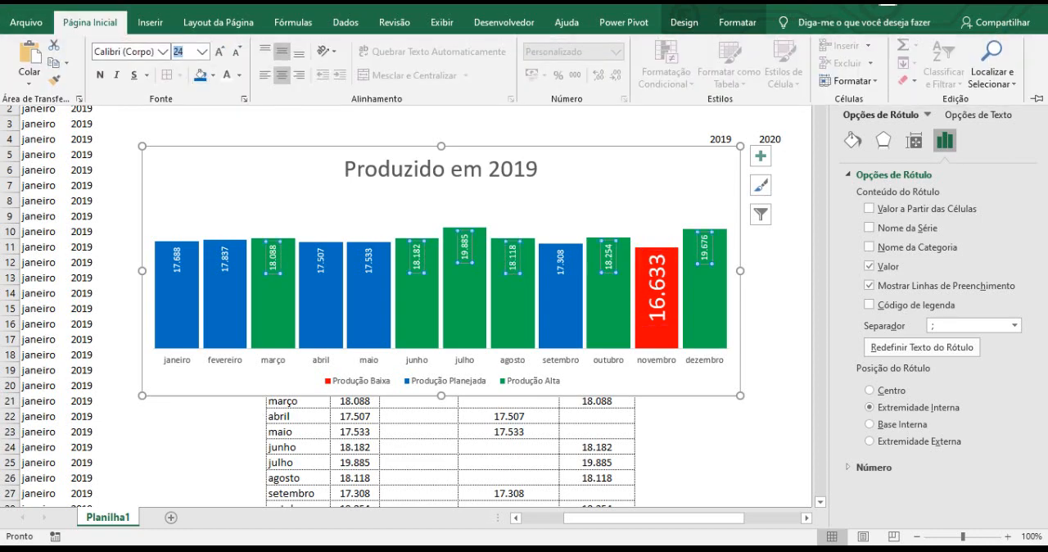
pyautogui.write('24')
pyautogui.press('Return')
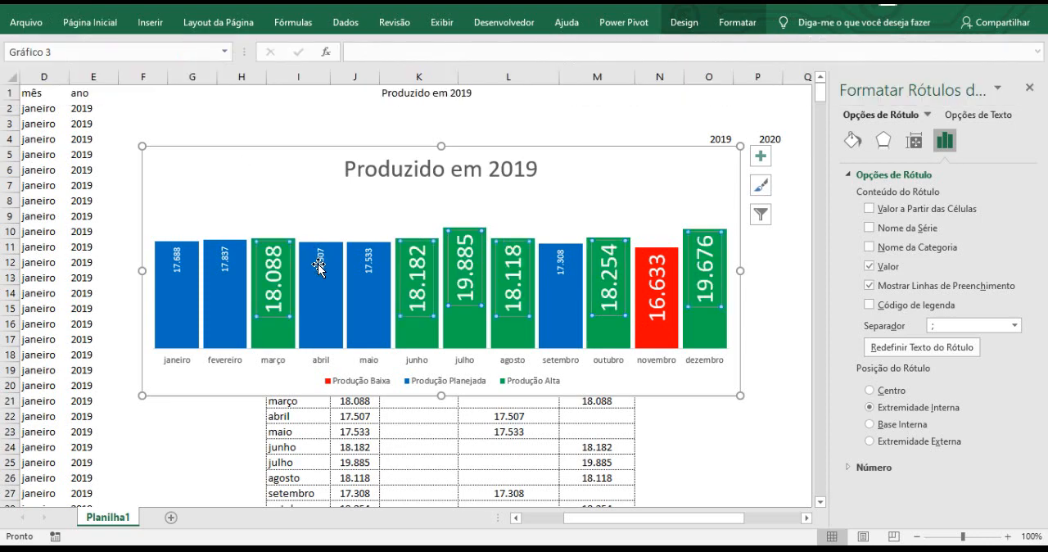
# Set the font size of the blue Produção Planejada data labels to 24 and close the formatting pane.
pyautogui.click(320, 268)
pyautogui.click(90, 22)
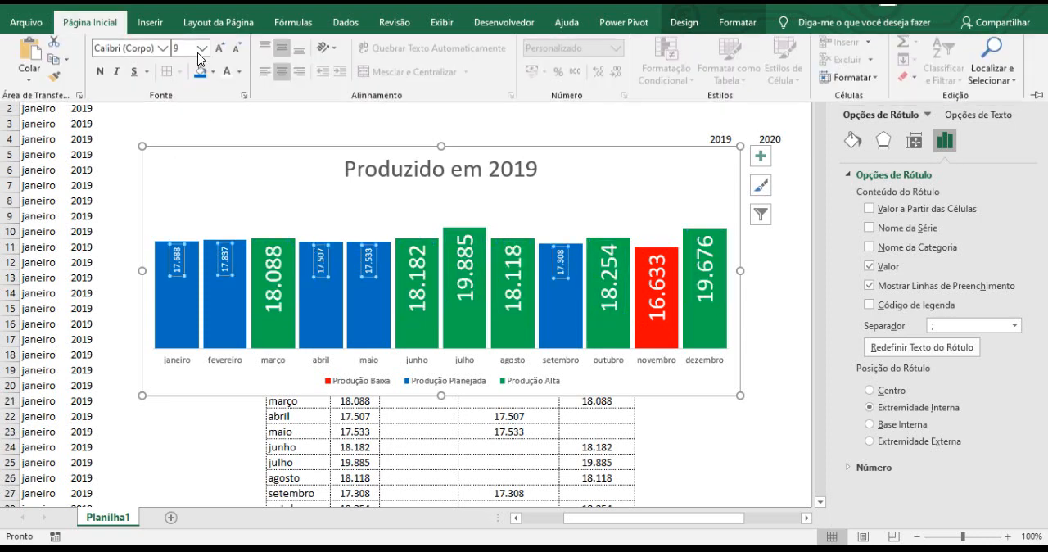
pyautogui.click(184, 54)
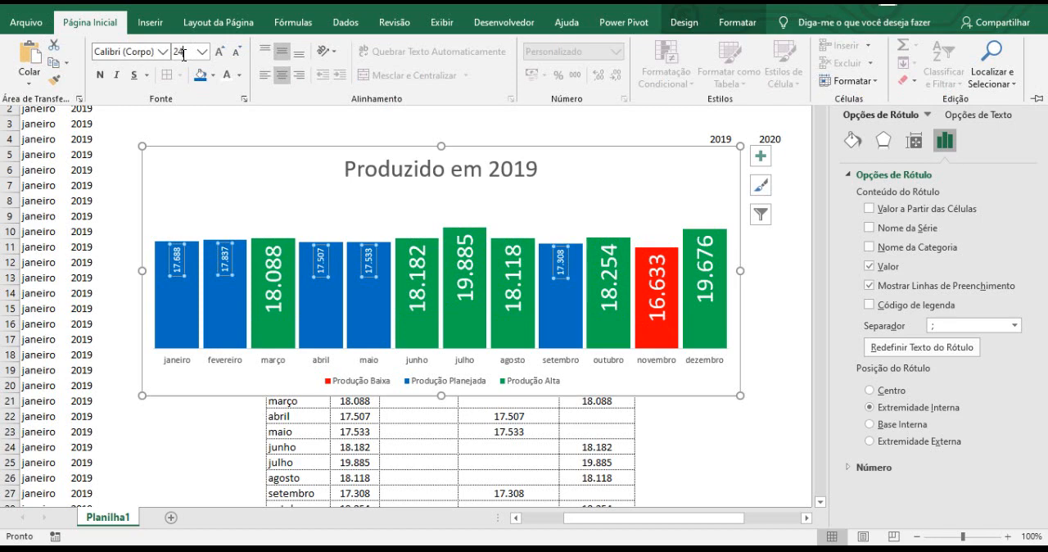
pyautogui.write('24')
pyautogui.press('Return')
pyautogui.click(439, 172)
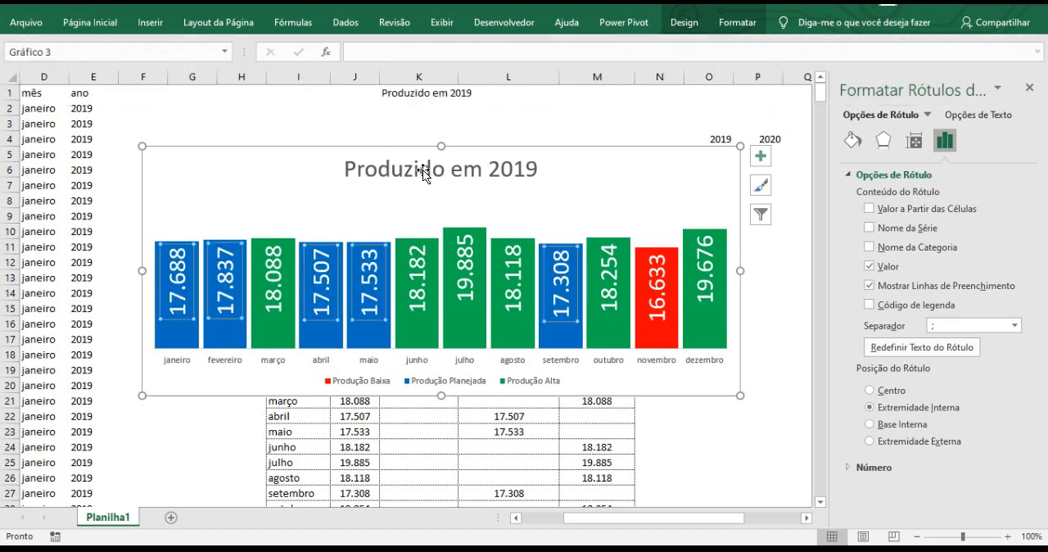
pyautogui.click(426, 171)
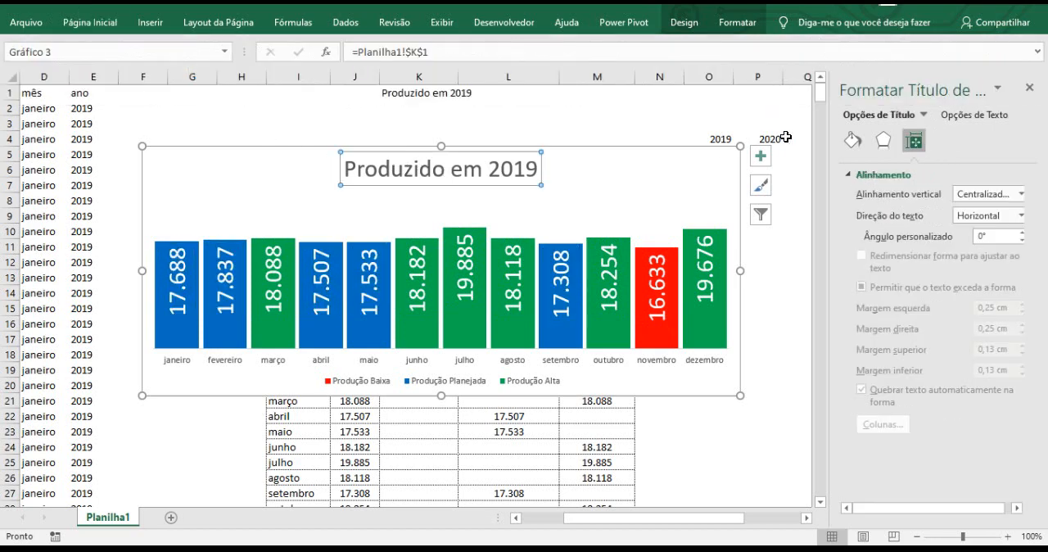
pyautogui.click(1031, 87)
pyautogui.click(810, 185)
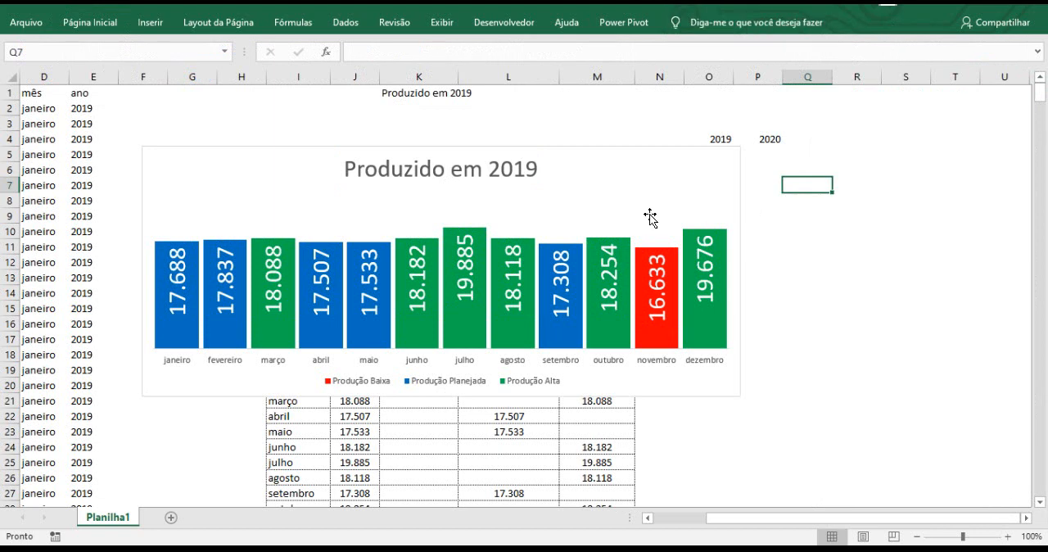
# Remove the fill and the outline of the chart area.
pyautogui.click(269, 150)
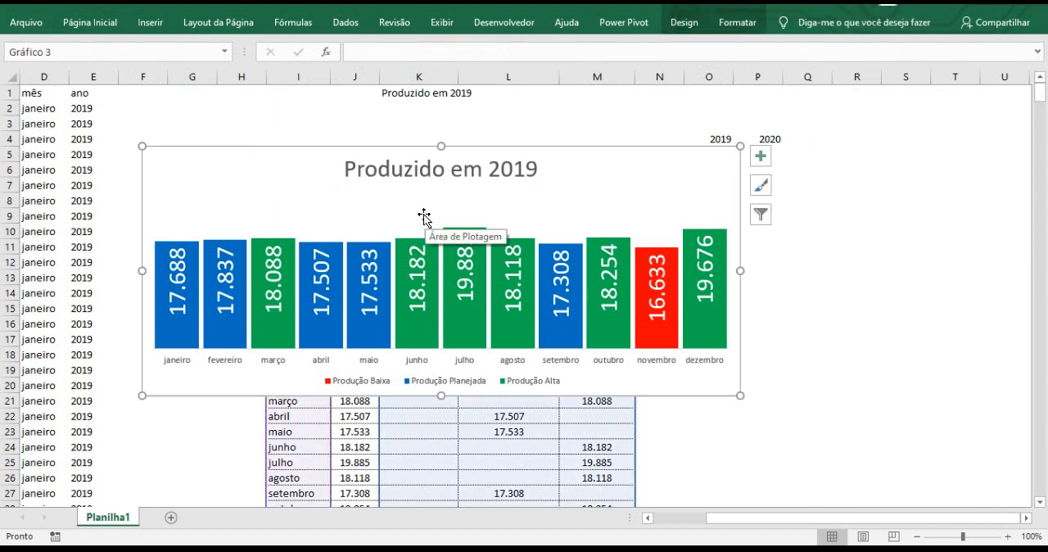
pyautogui.click(734, 35)
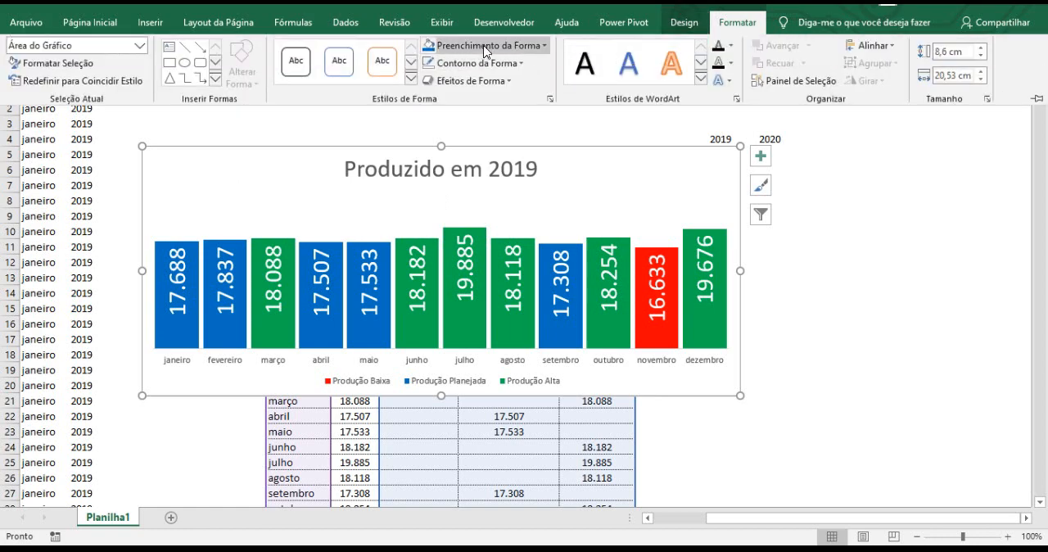
pyautogui.click(487, 47)
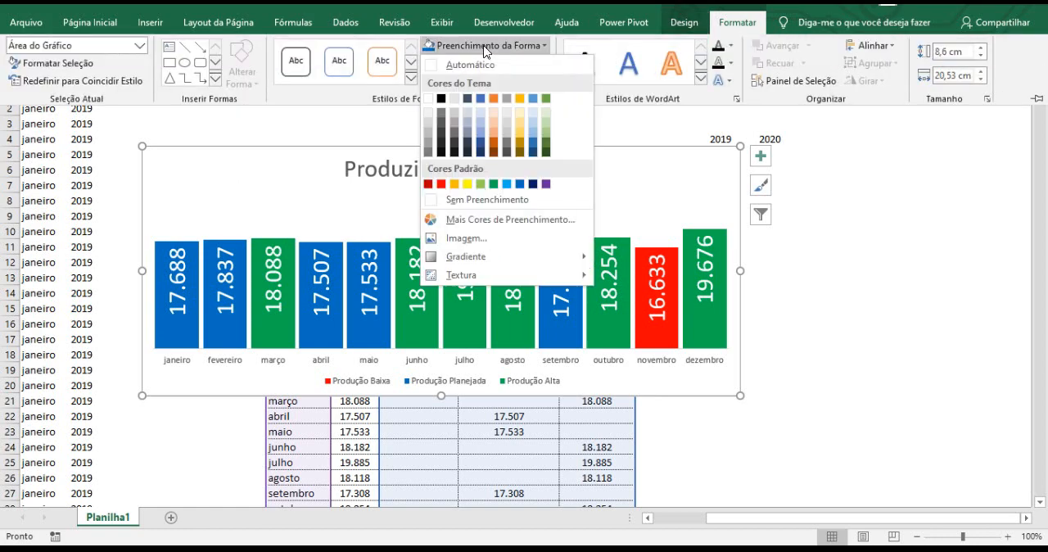
pyautogui.click(480, 200)
pyautogui.click(581, 217)
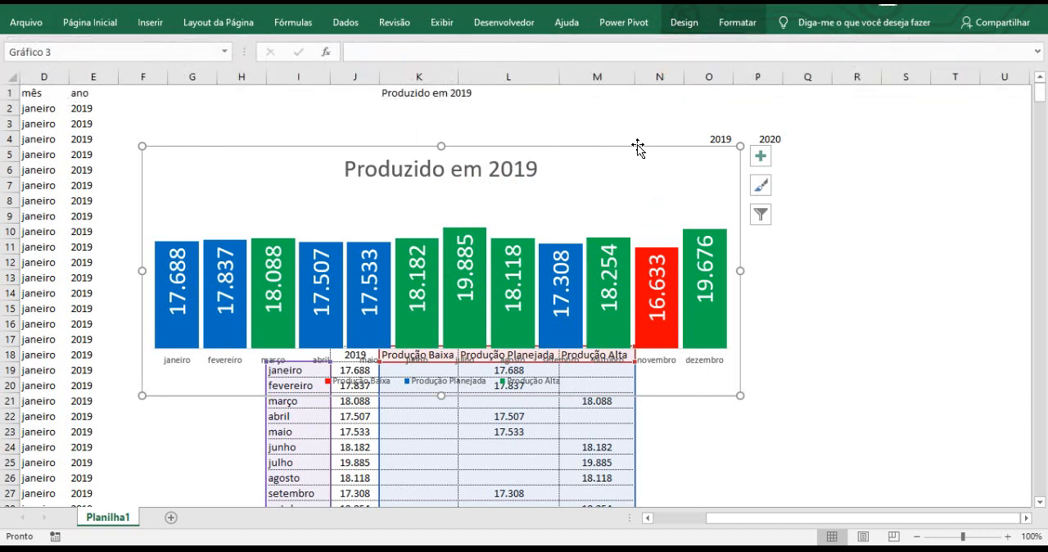
pyautogui.click(737, 22)
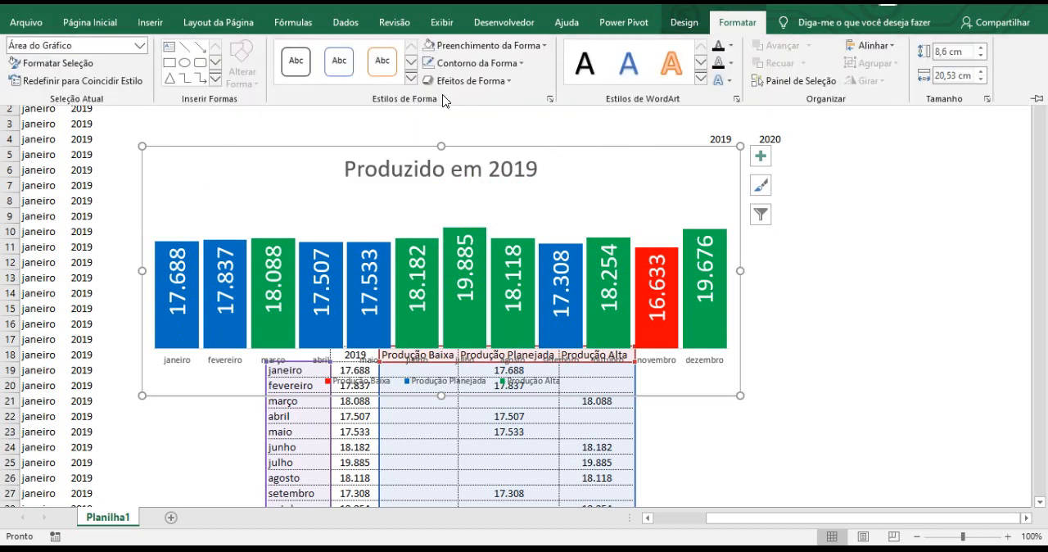
pyautogui.click(450, 64)
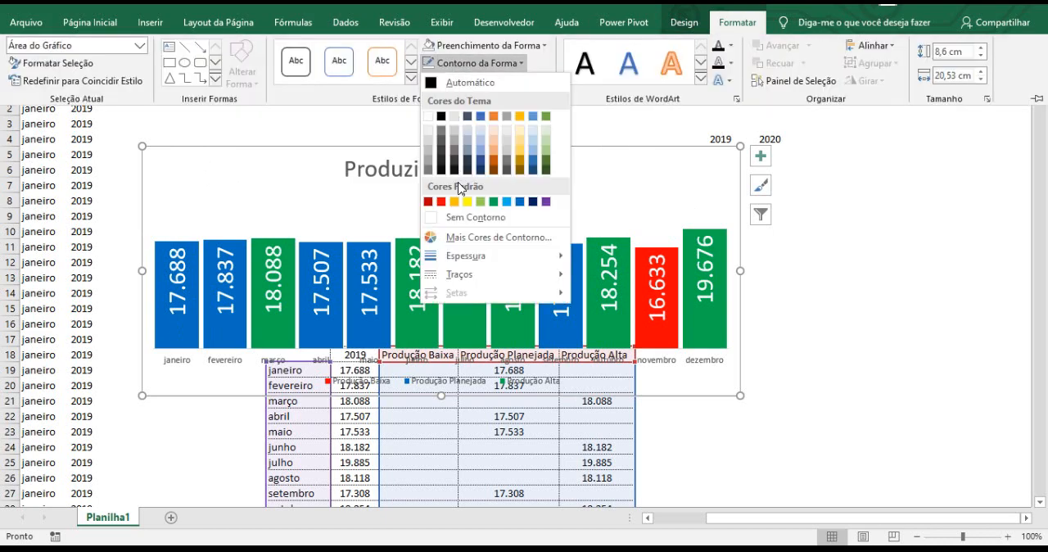
pyautogui.click(455, 215)
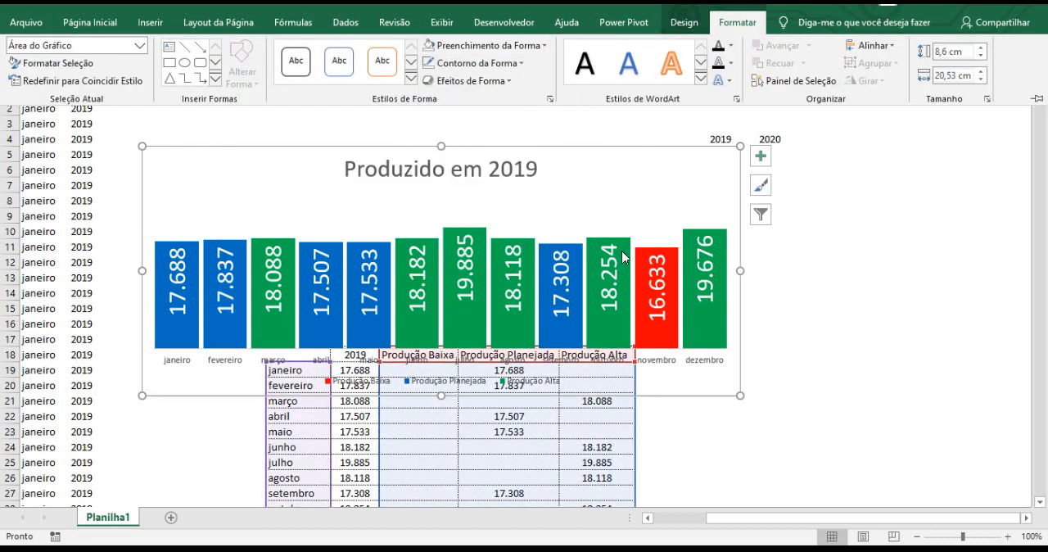
pyautogui.click(877, 308)
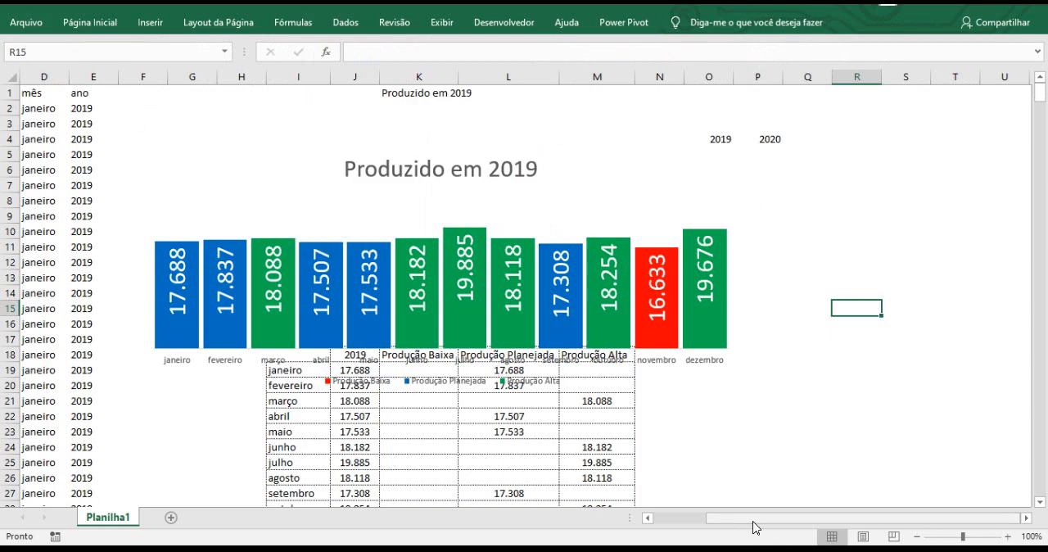
# Hide the source data in A1:E560 by setting its font colour to white.
pyautogui.moveTo(755, 526); pyautogui.dragTo(629, 515)
pyautogui.moveTo(30, 92); pyautogui.dragTo(249, 108)
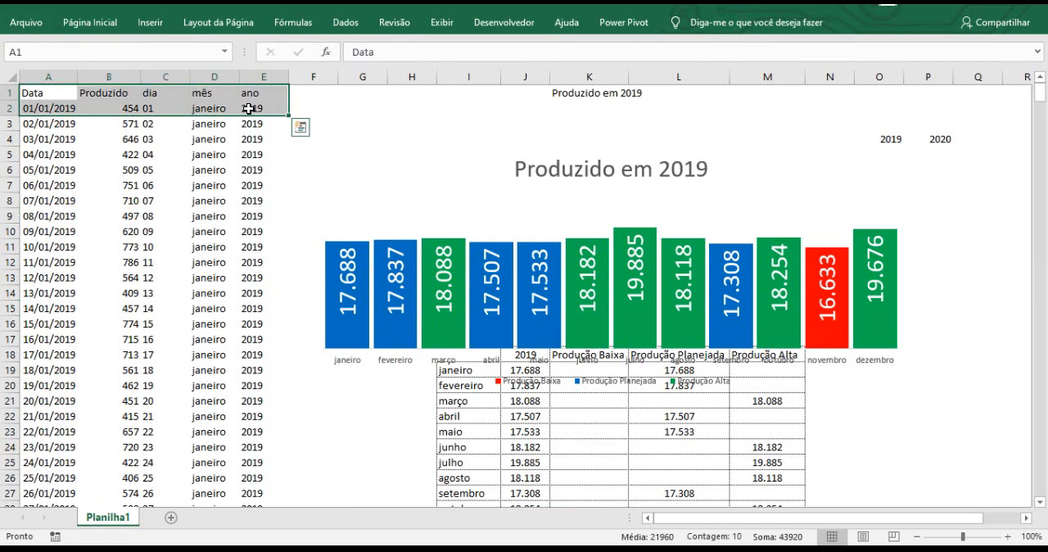
pyautogui.hotkey('ctrl', 'shift', 'Down')
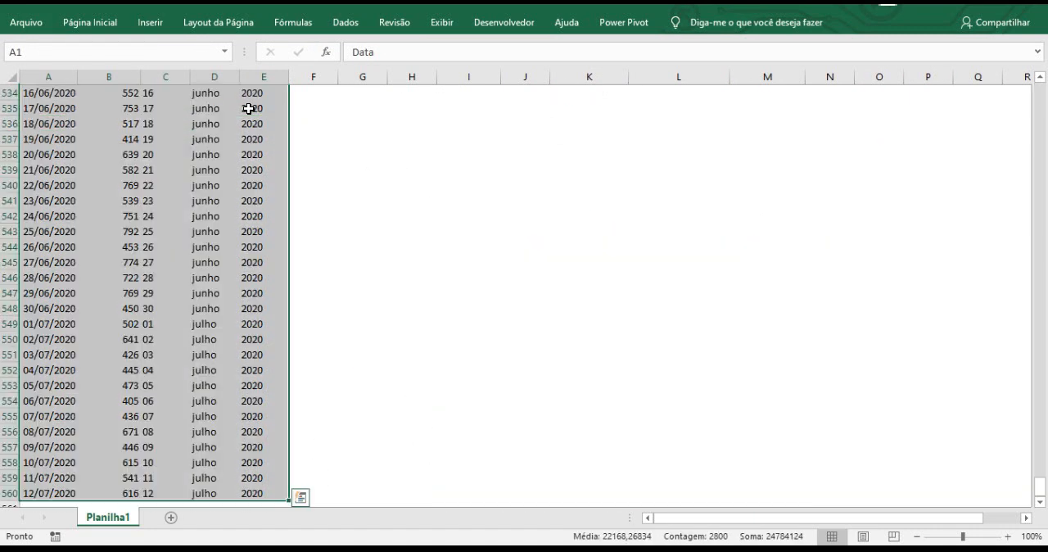
pyautogui.click(119, 27)
pyautogui.click(238, 76)
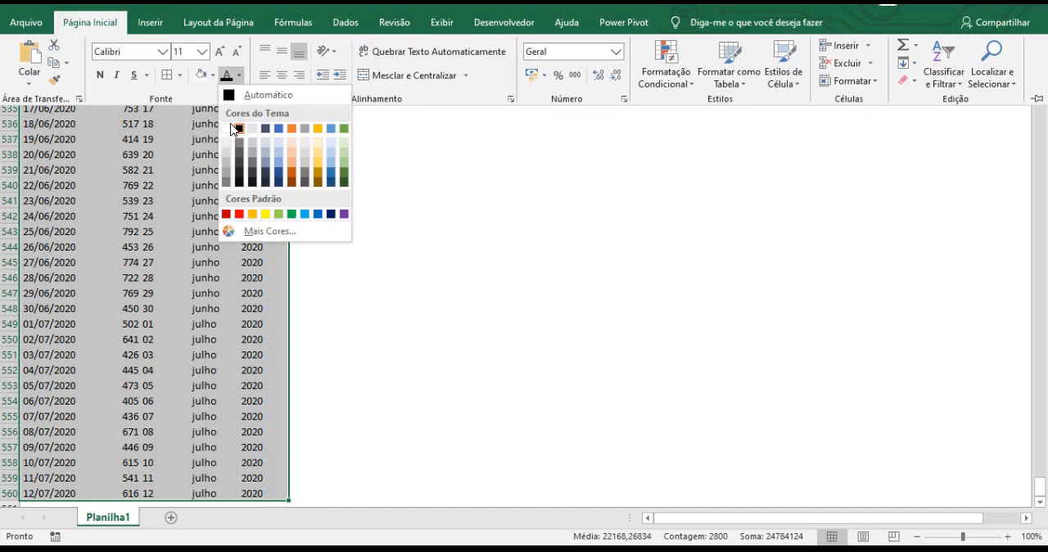
pyautogui.click(226, 130)
pyautogui.hotkey('ctrl', 'BackSpace')
pyautogui.click(393, 160)
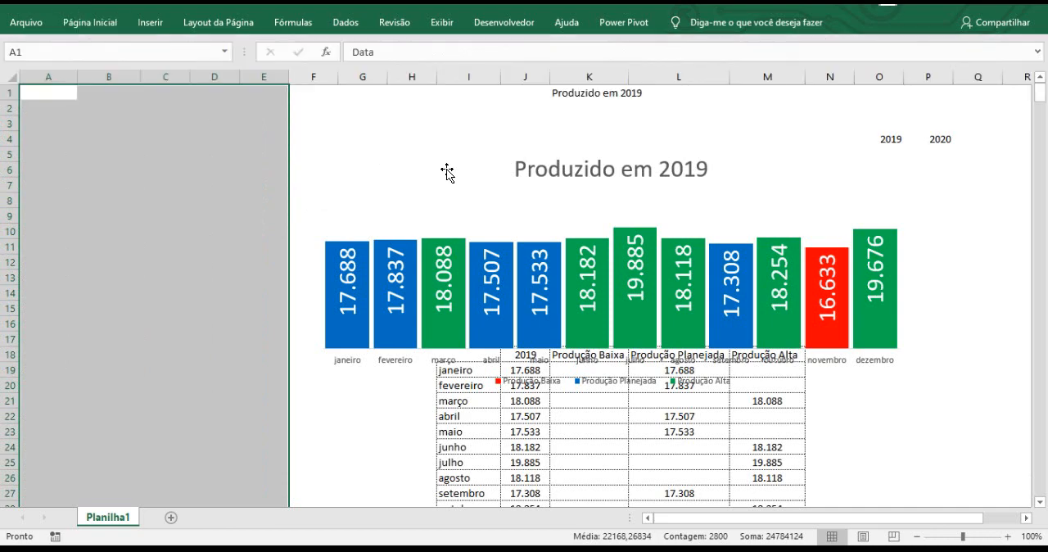
# Set the font colour of the helper cells I1:Q4 to white and select the chart.
pyautogui.click(433, 164)
pyautogui.moveTo(484, 90); pyautogui.dragTo(969, 139)
pyautogui.click(89, 22)
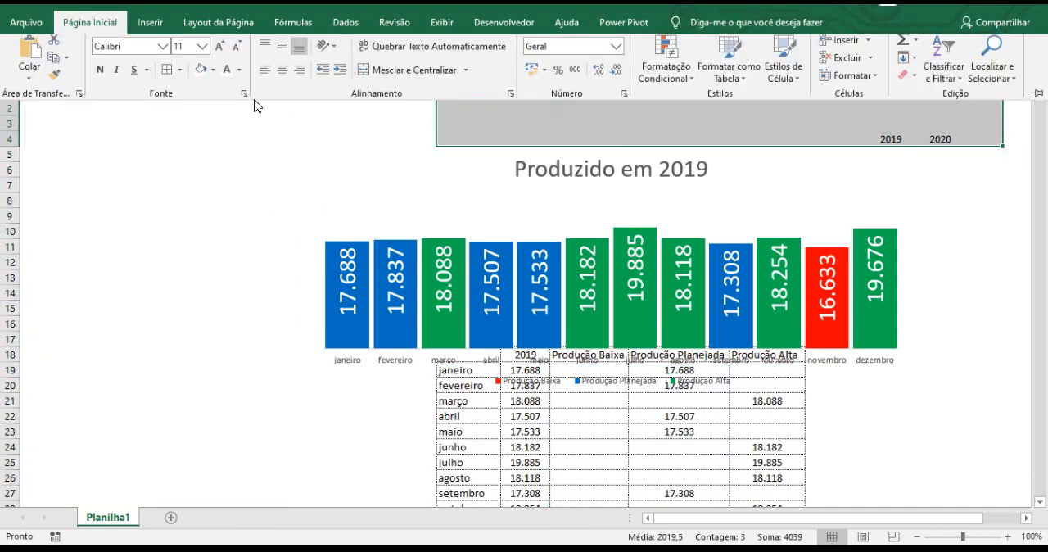
pyautogui.click(339, 157)
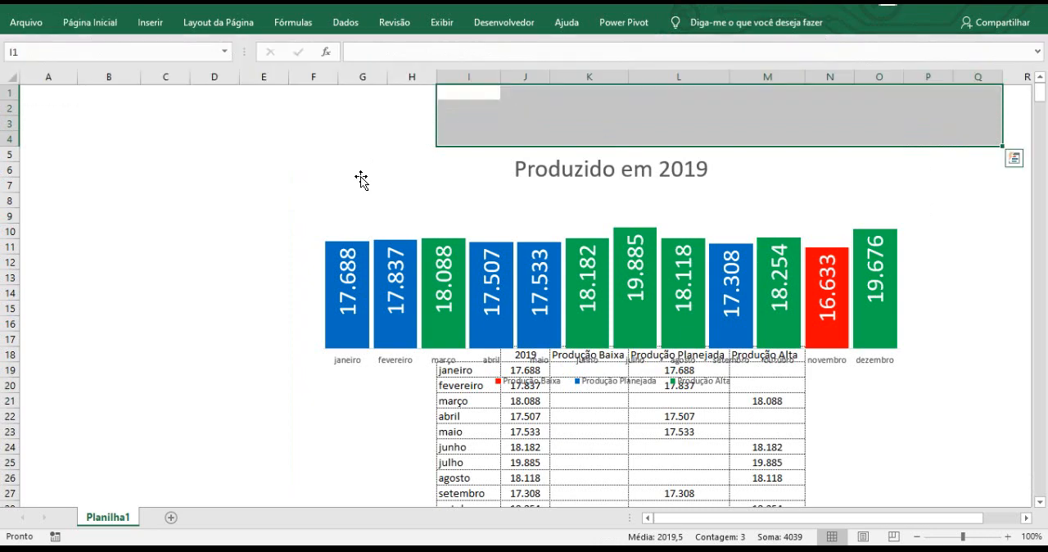
pyautogui.click(366, 180)
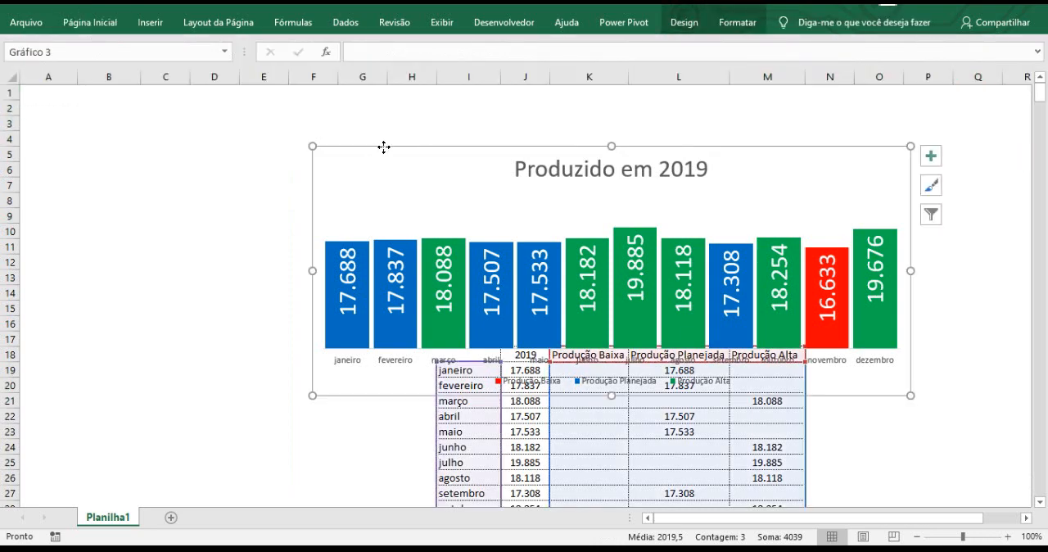
# Move the production chart up to the top of the sheet so it clears the table starting in row 18.
pyautogui.moveTo(383, 146); pyautogui.dragTo(358, 101)
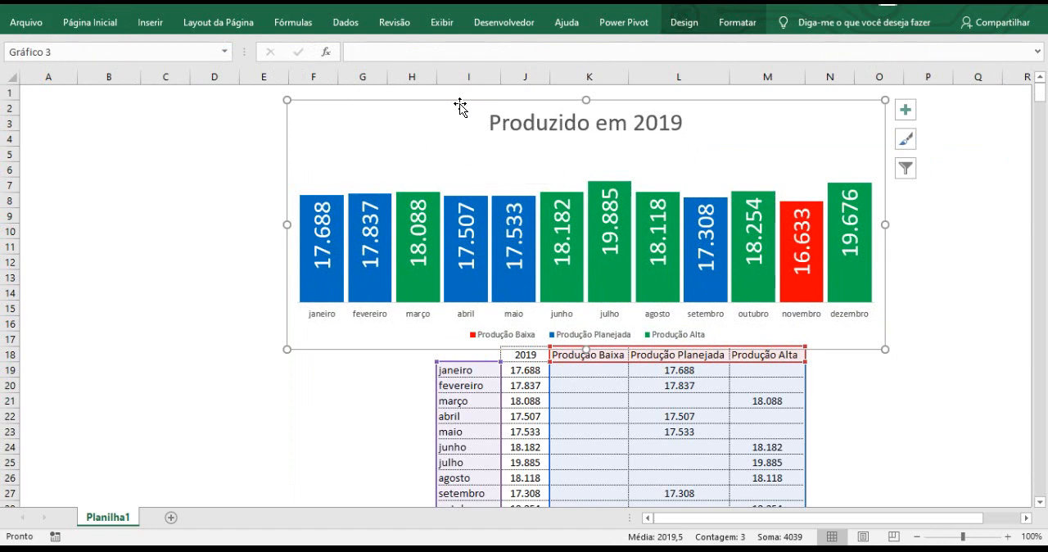
pyautogui.moveTo(456, 100); pyautogui.dragTo(454, 89)
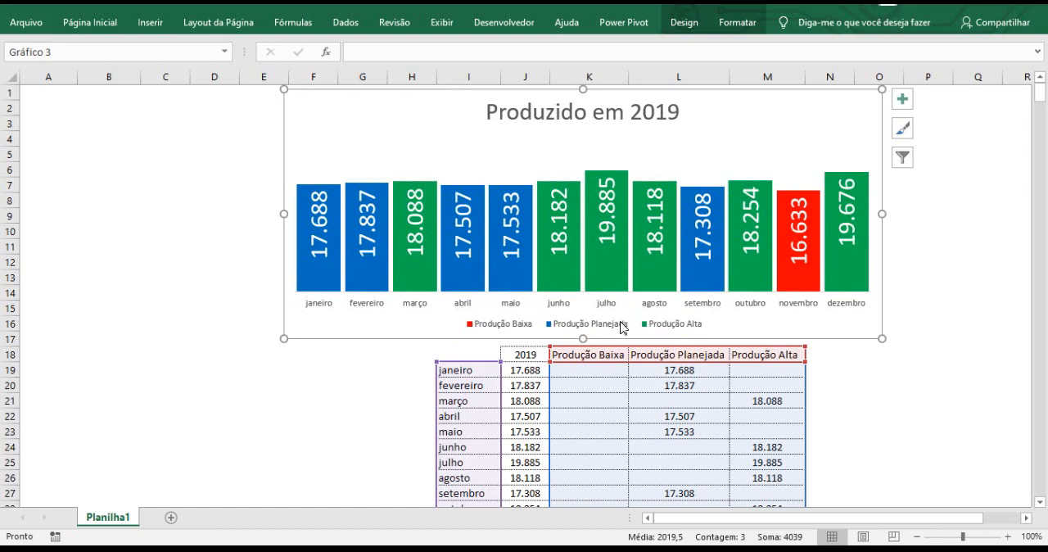
pyautogui.scroll(-1, 893, 368)
pyautogui.click(880, 370)
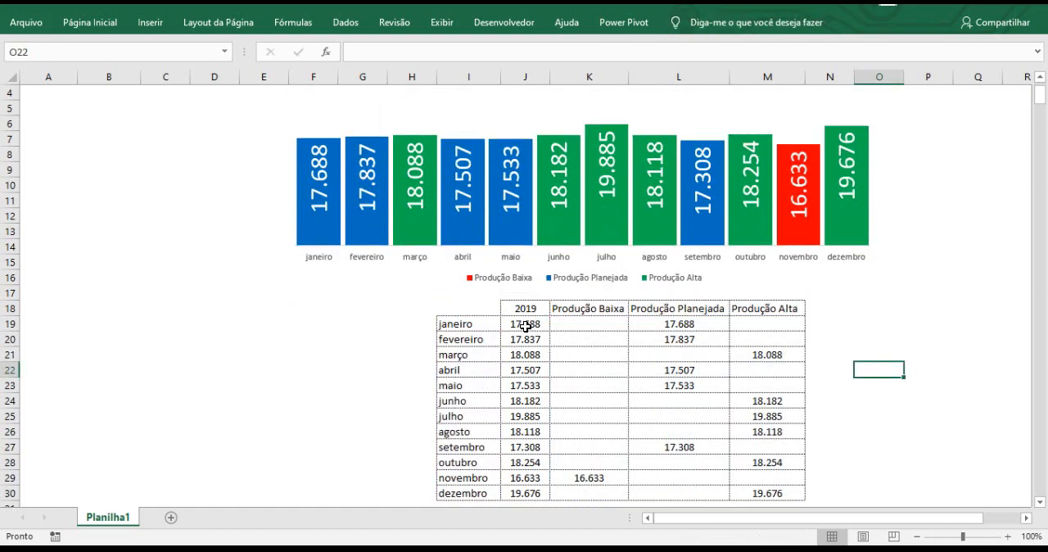
# Apply blue gradient-fill data bars as conditional formatting to the production values in J19:M30.
pyautogui.moveTo(525, 324); pyautogui.dragTo(767, 493)
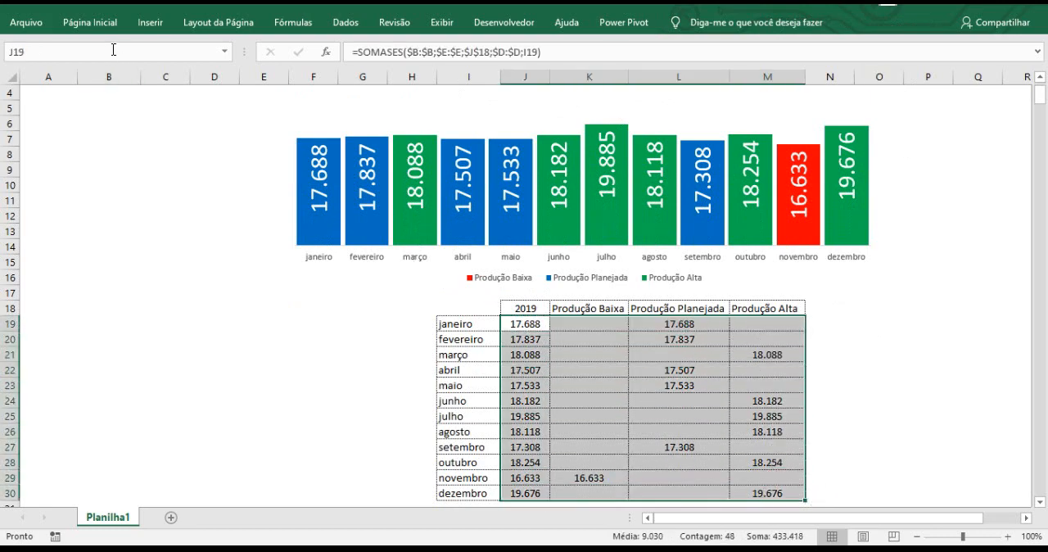
pyautogui.click(108, 31)
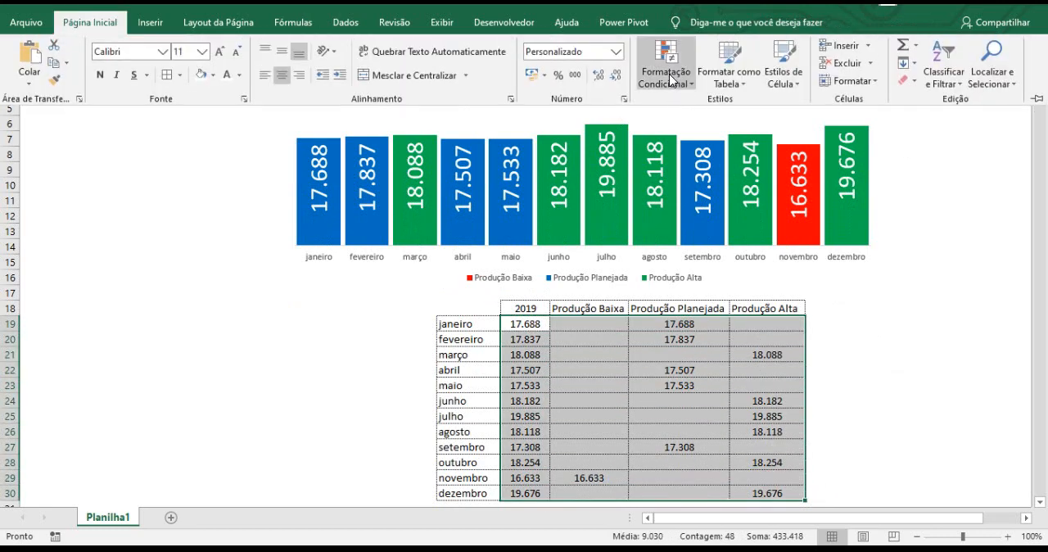
pyautogui.click(669, 77)
pyautogui.moveTo(733, 184)
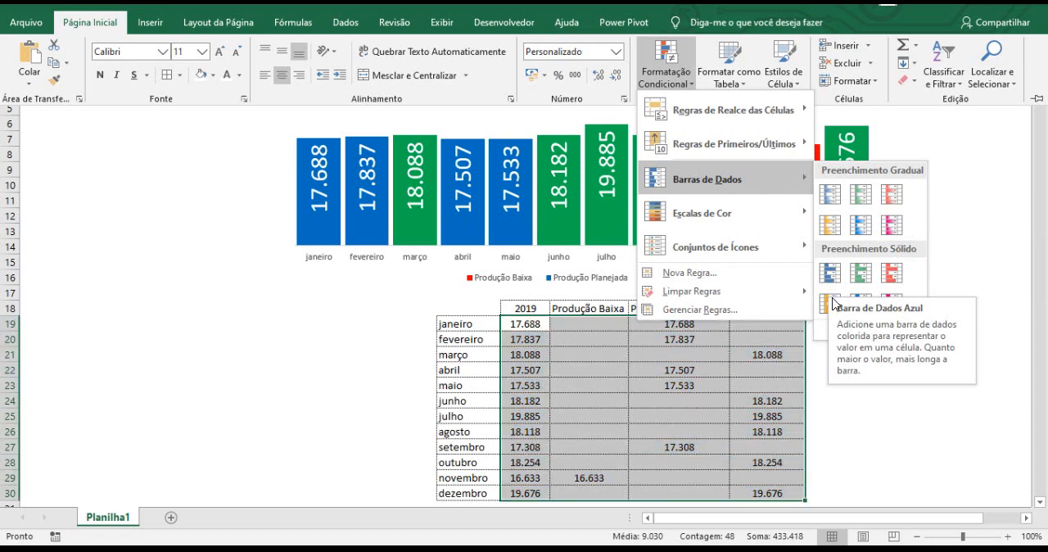
pyautogui.click(832, 196)
pyautogui.click(889, 328)
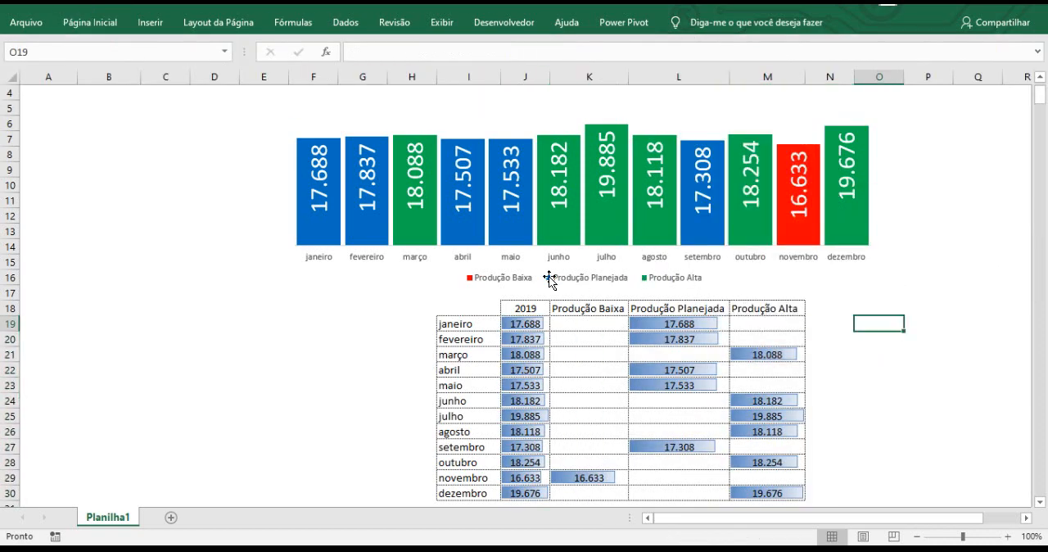
# Increase the font size of the chart legend to 11.
pyautogui.click(540, 277)
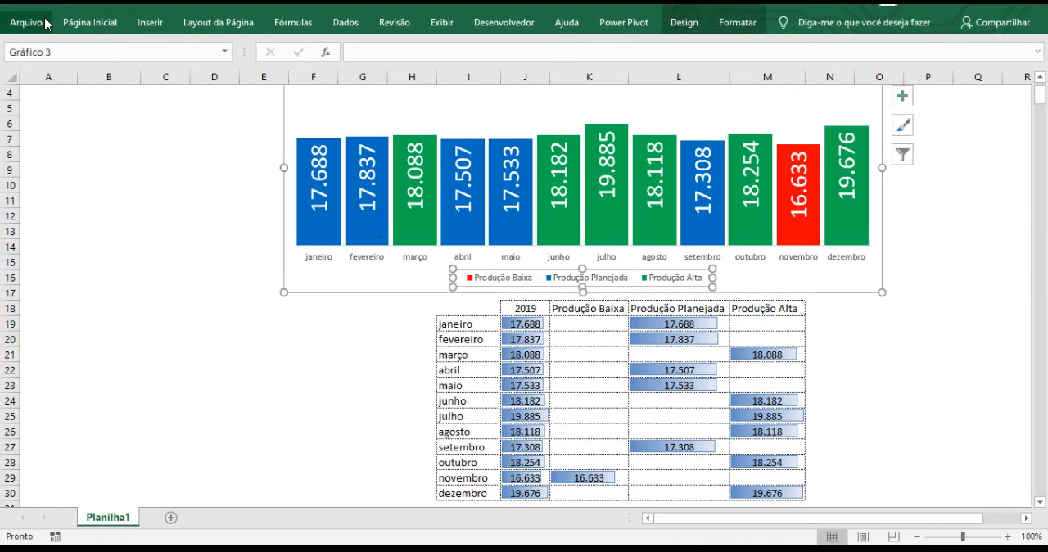
pyautogui.click(90, 22)
pyautogui.click(218, 53)
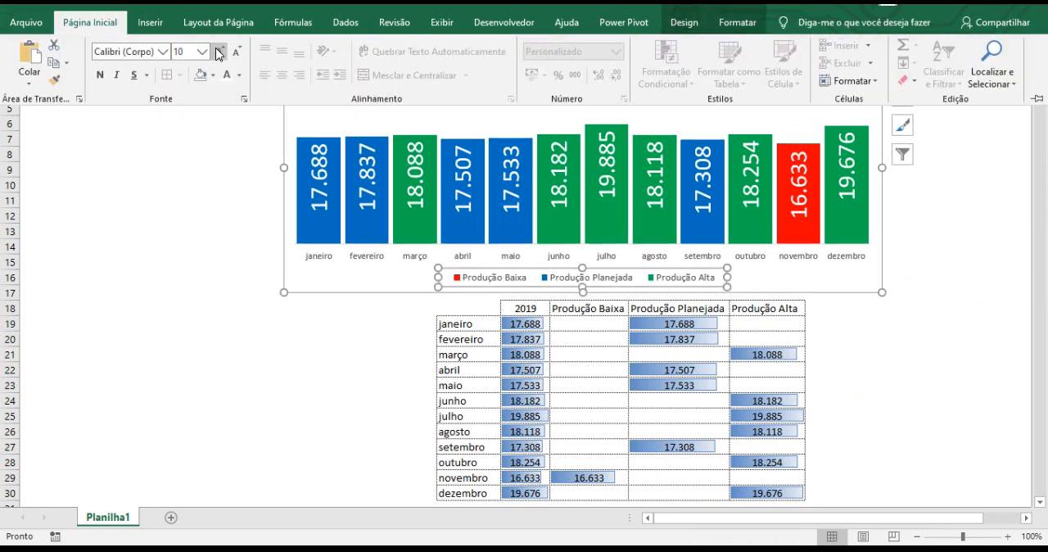
pyautogui.click(218, 52)
pyautogui.click(219, 52)
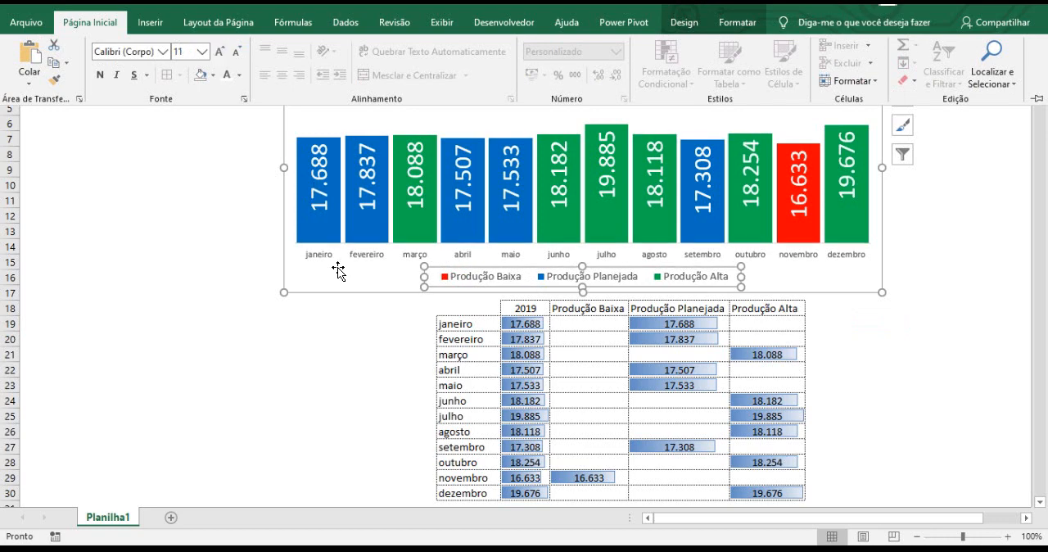
# Increase the font size of the month labels on the chart's horizontal axis to 11 and deselect the chart.
pyautogui.click(321, 261)
pyautogui.click(319, 260)
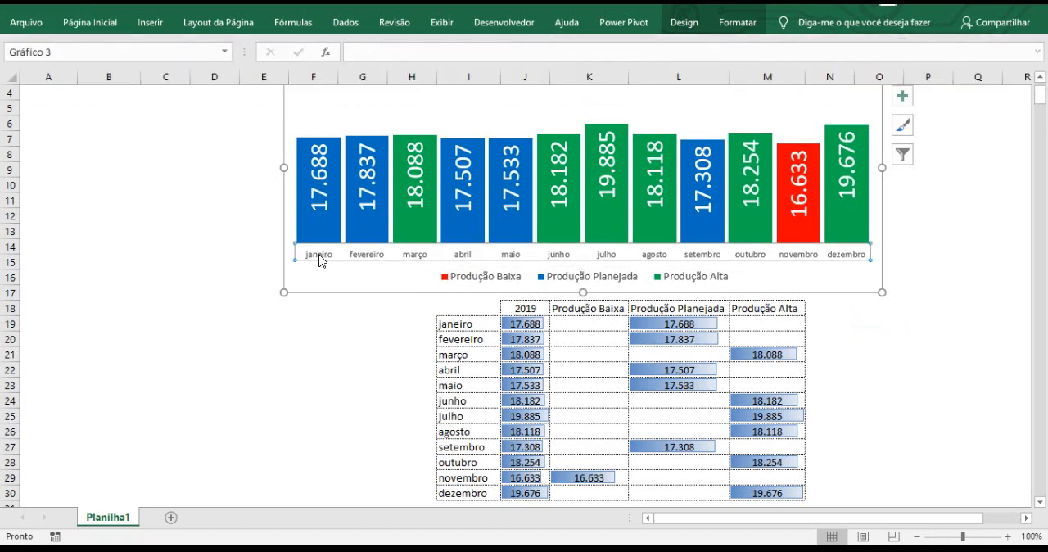
pyautogui.click(90, 22)
pyautogui.click(218, 53)
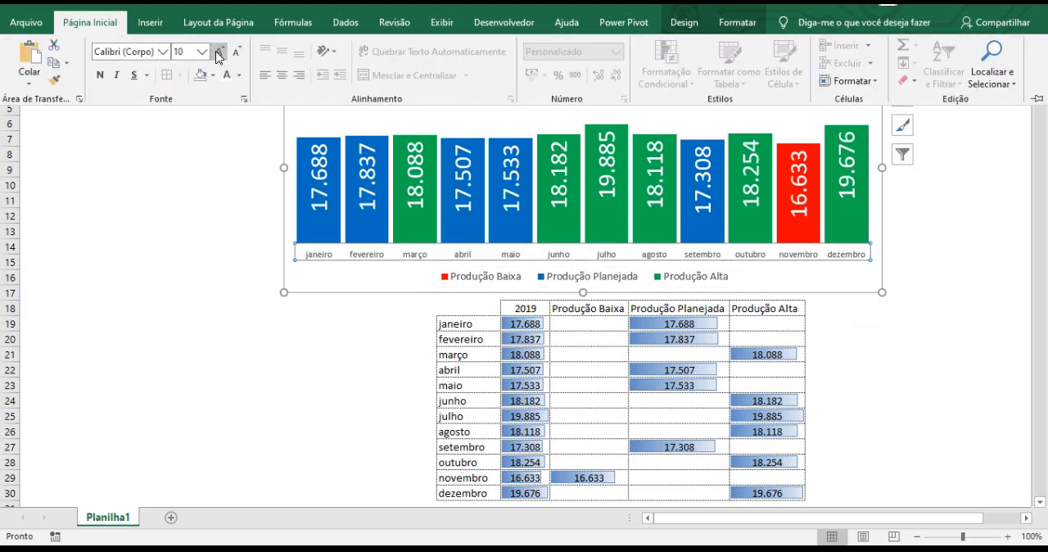
pyautogui.click(218, 53)
pyautogui.click(219, 53)
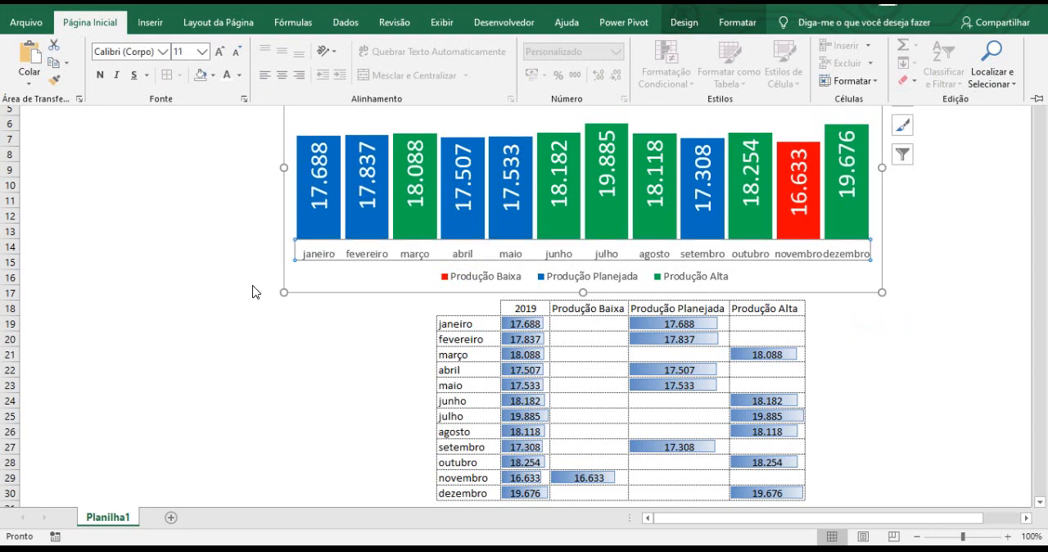
pyautogui.click(217, 322)
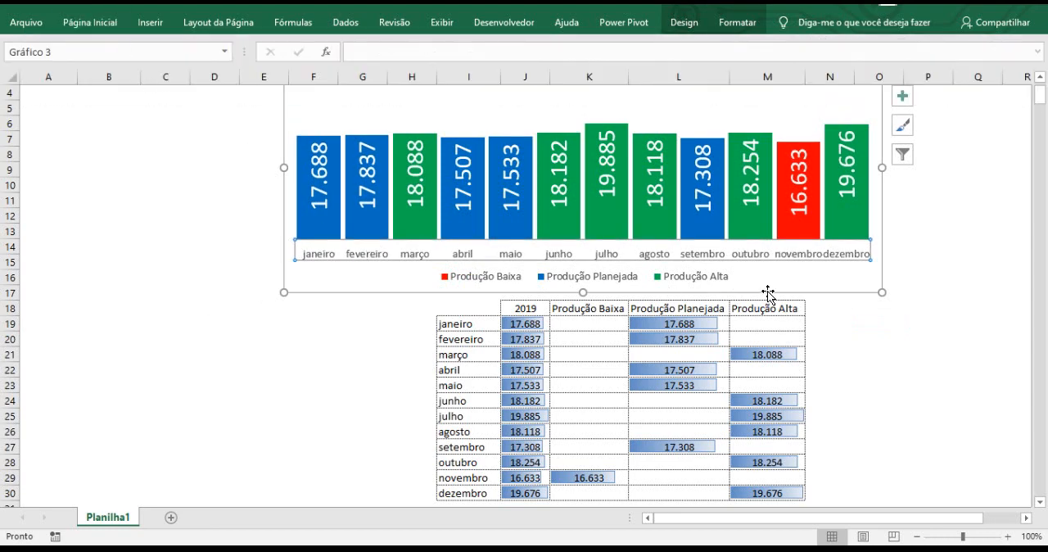
pyautogui.click(942, 278)
# Test the chart by switching the year in J18 to 2020 and back to 2019.
pyautogui.scroll(1, 716, 248)
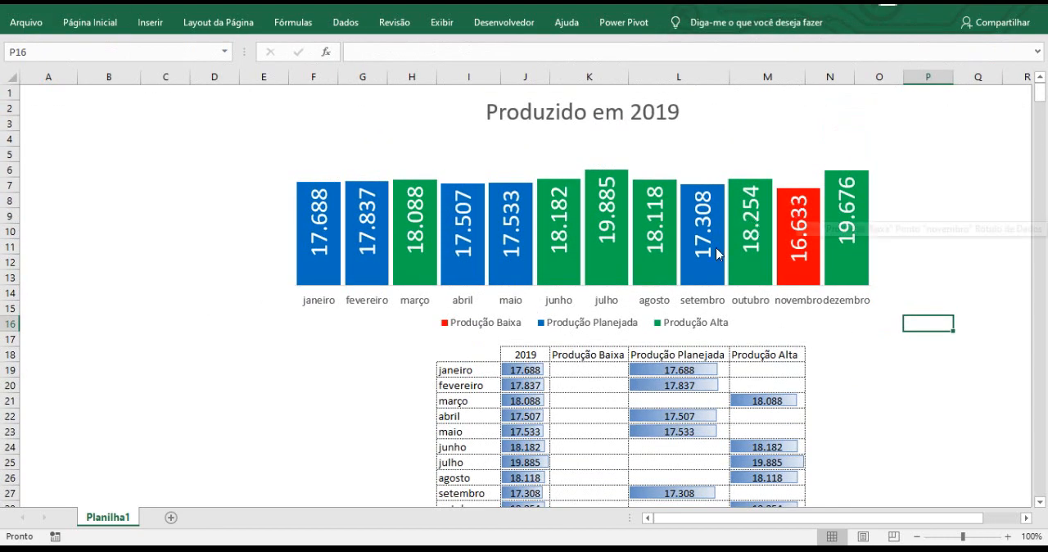
pyautogui.click(517, 357)
pyautogui.click(556, 354)
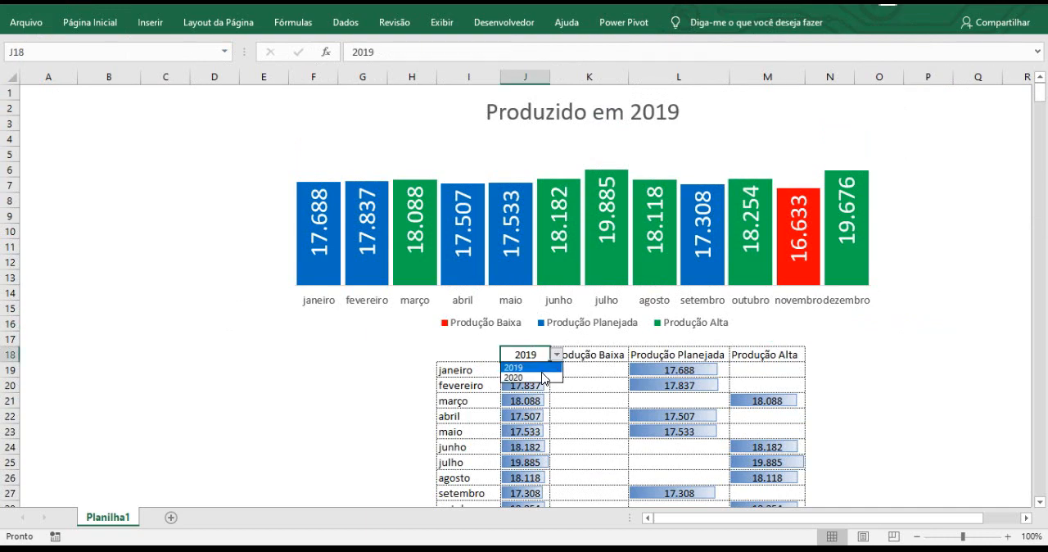
pyautogui.click(543, 377)
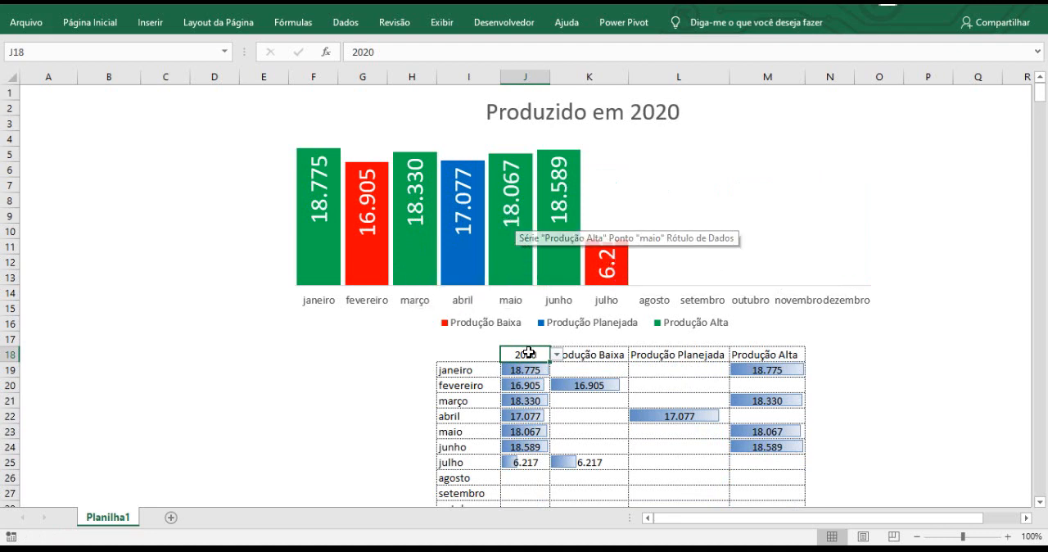
pyautogui.click(557, 355)
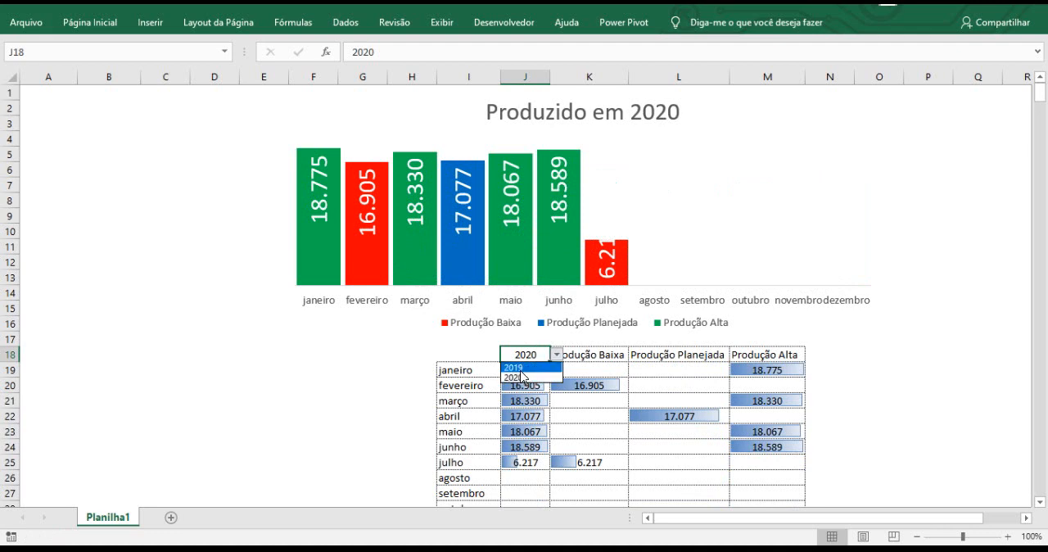
pyautogui.click(514, 368)
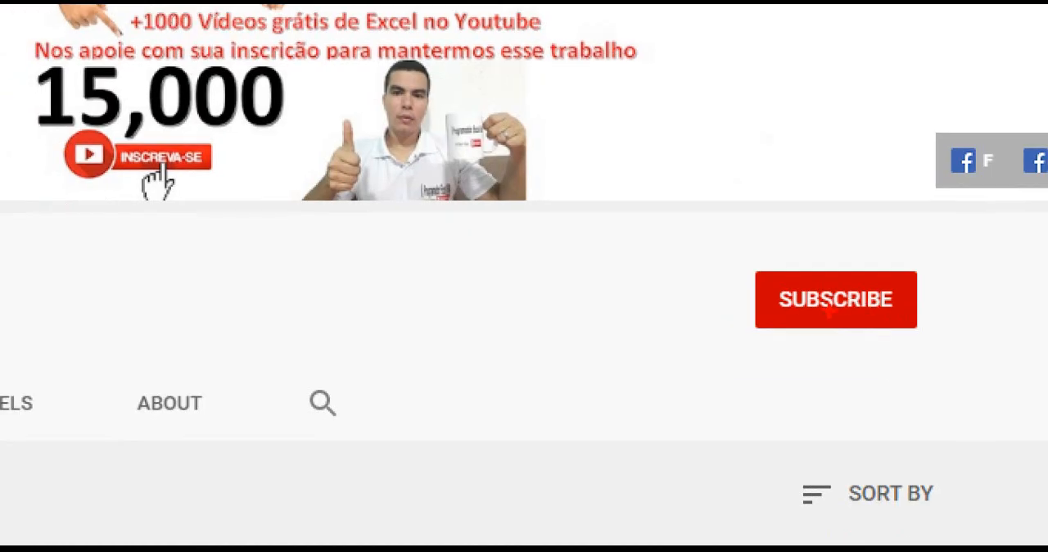
pyautogui.moveTo(709, 251); pyautogui.dragTo(963, 334)
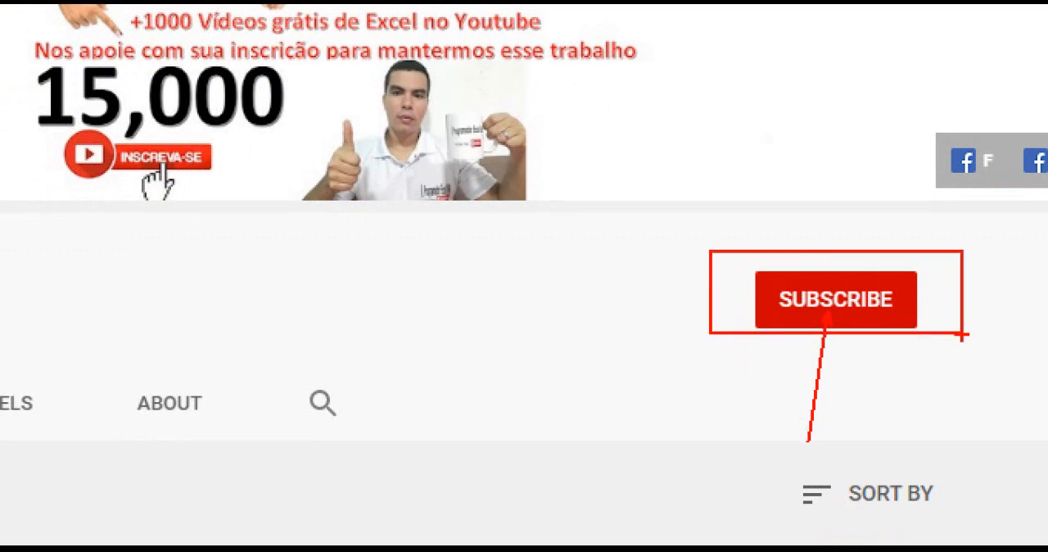